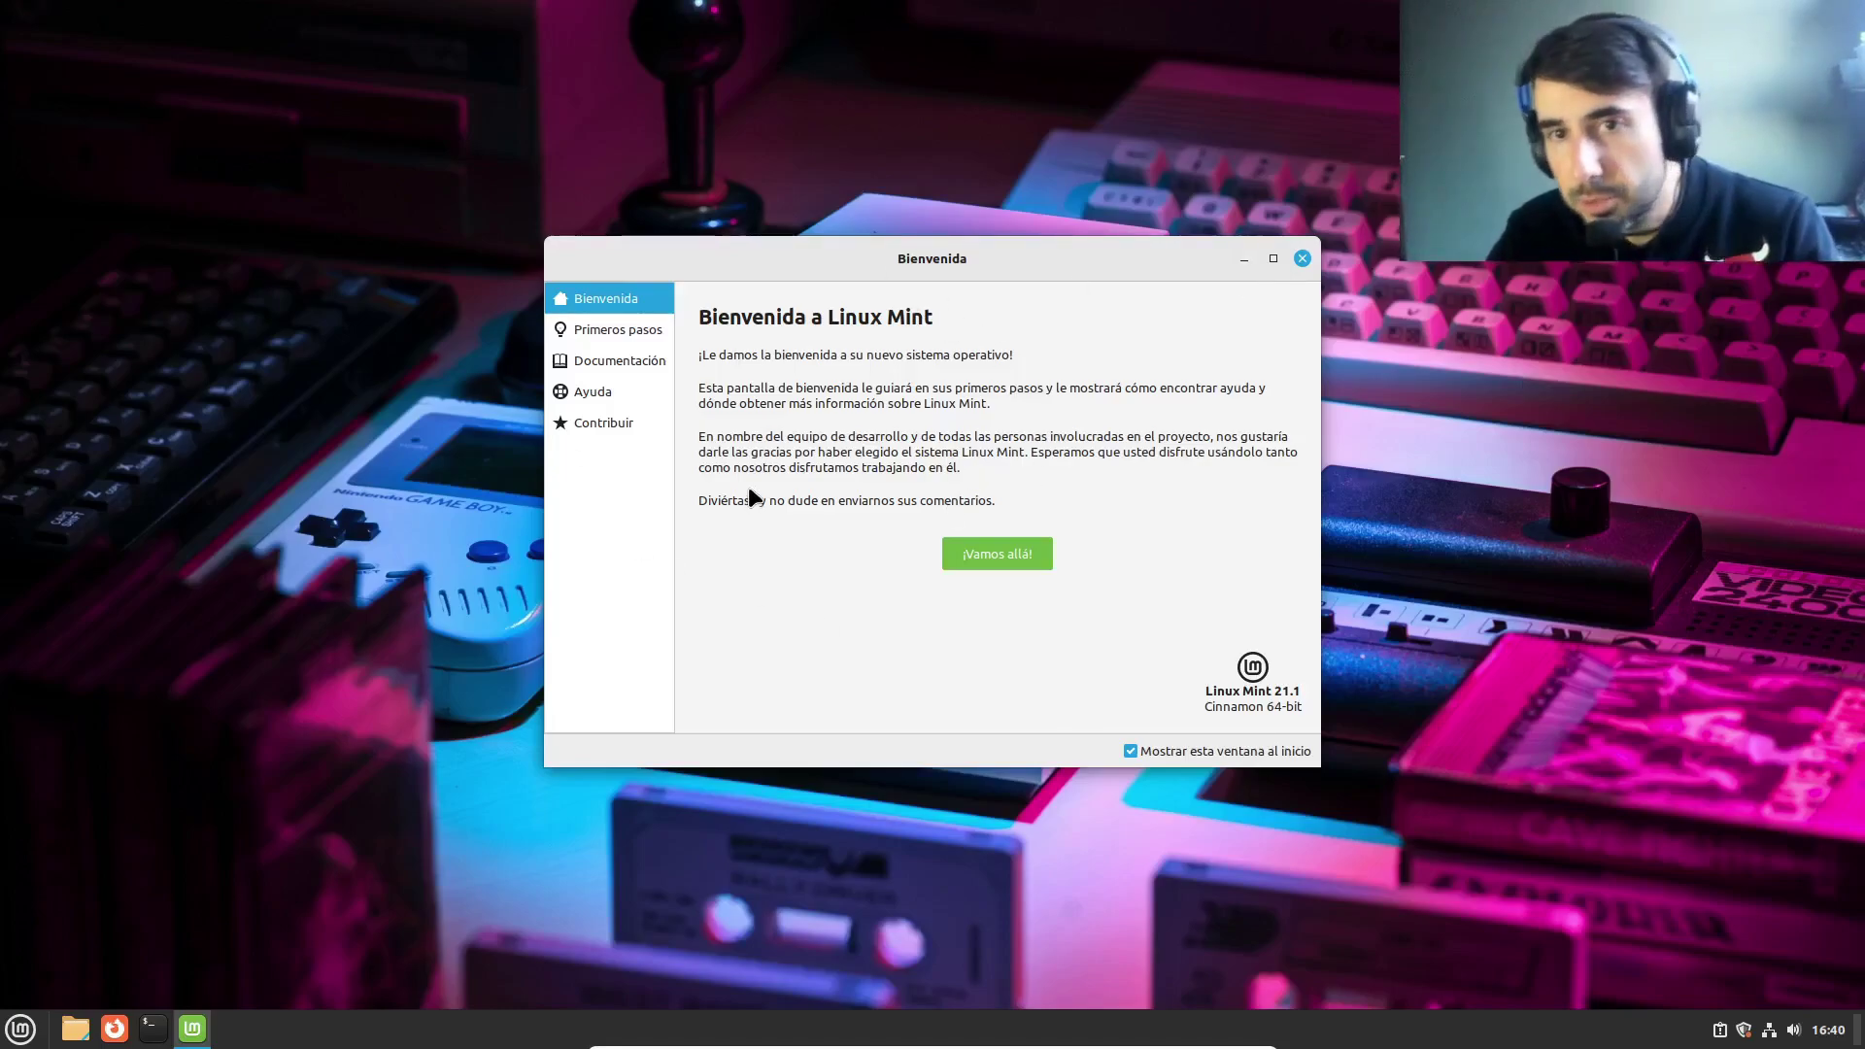
Step: Switch the desktop to the dark theme in the welcome window's Primeros pasos section
{"action": "left_click", "coordinate": [641, 332]}
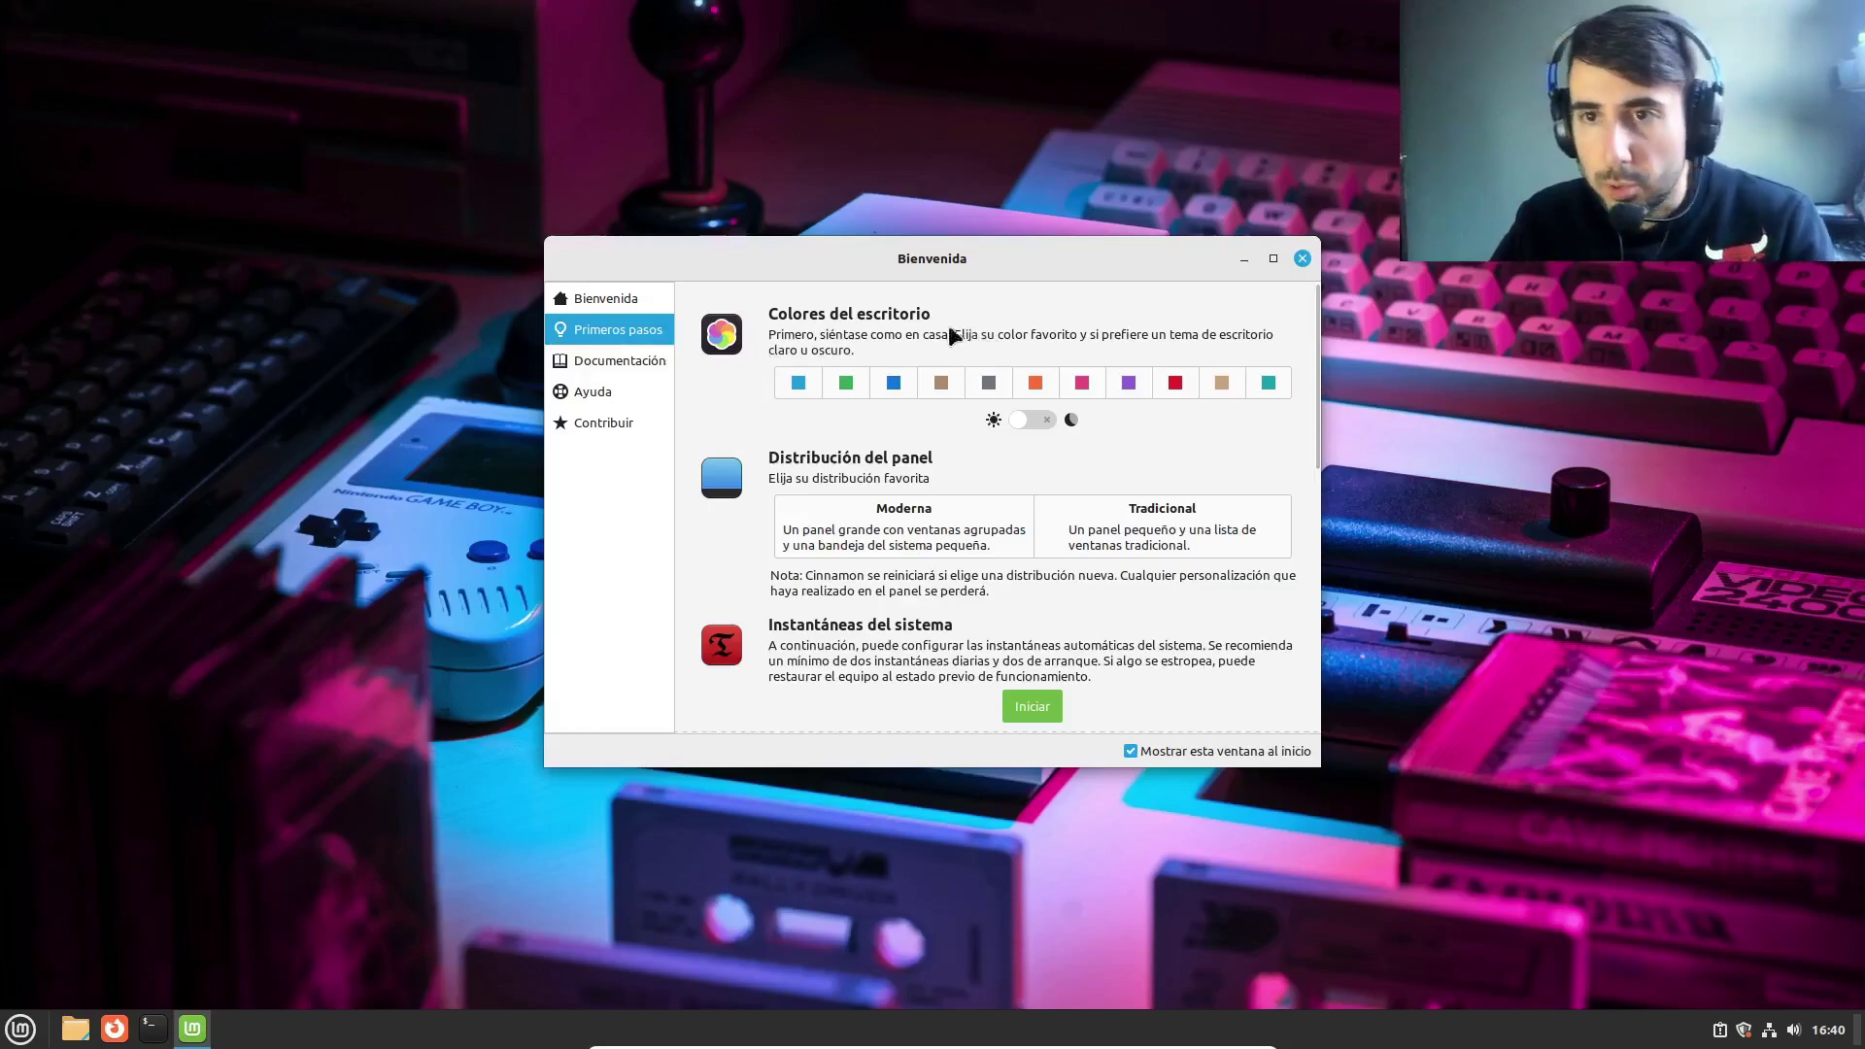
{"action": "left_click", "coordinate": [1043, 416]}
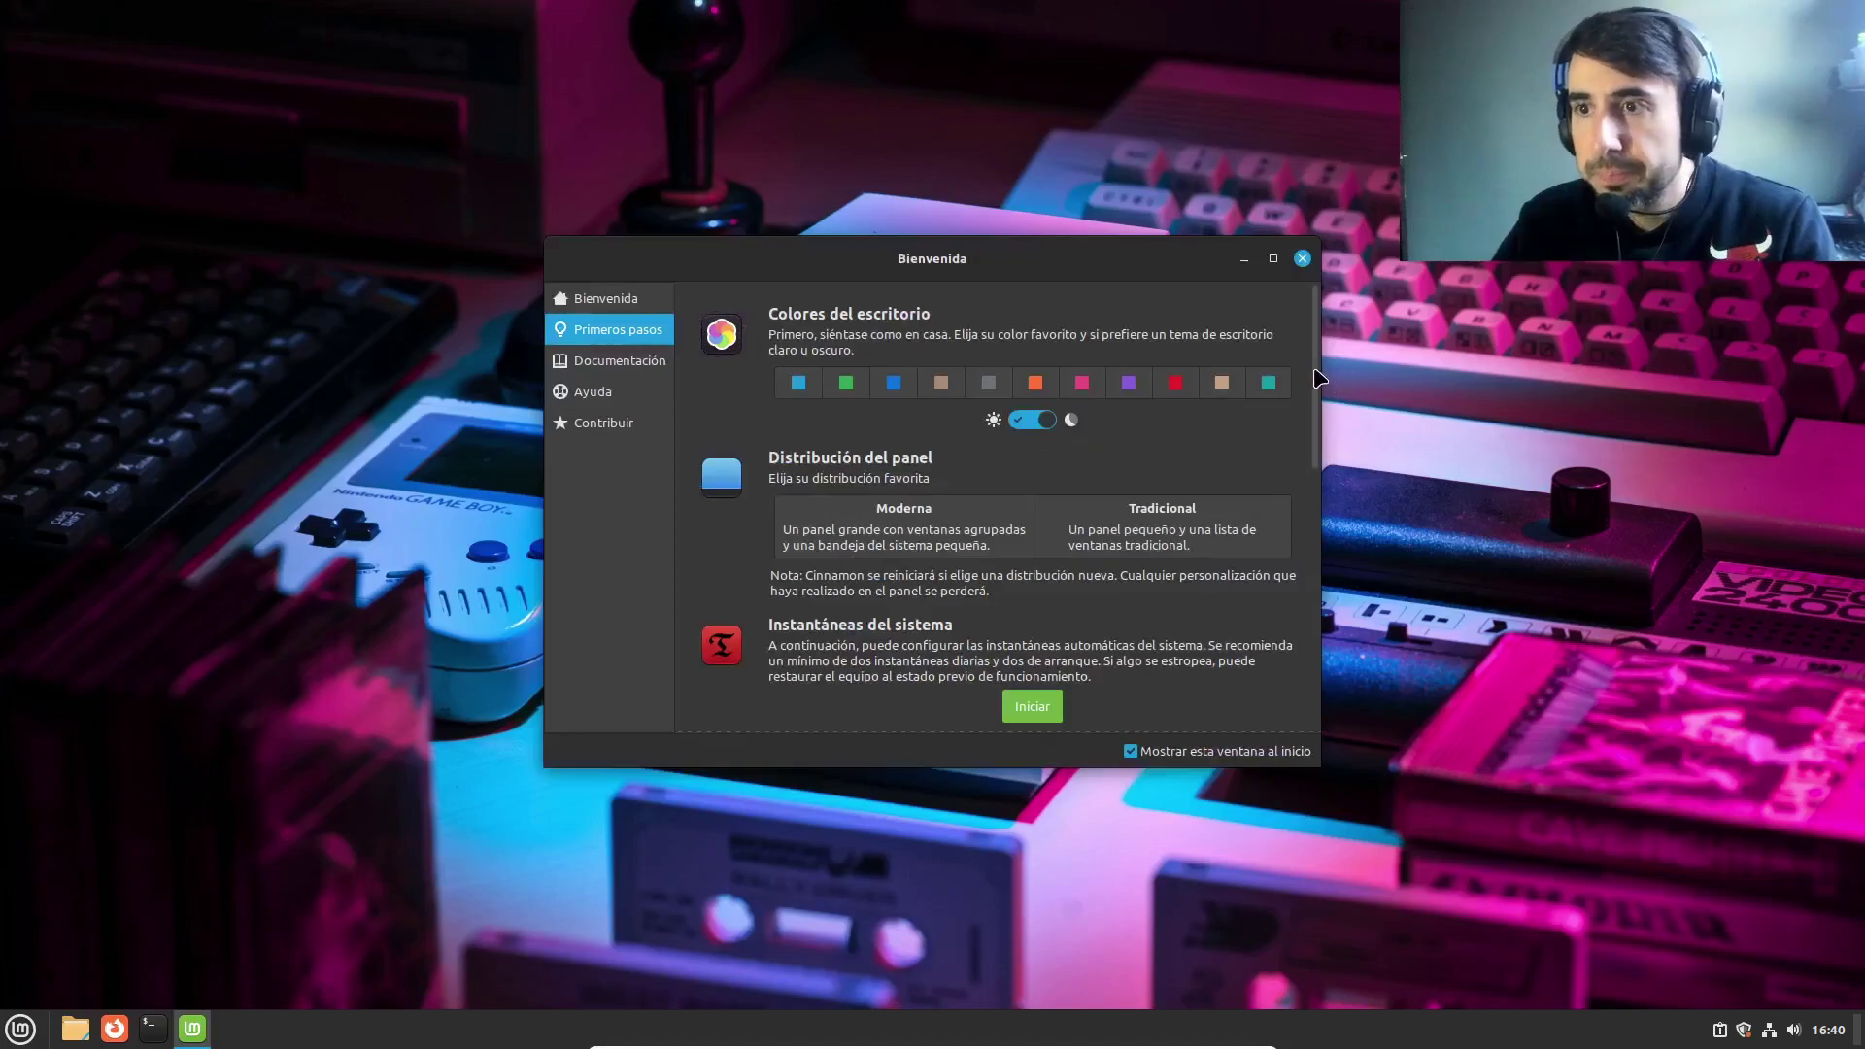
Step: Review the remaining first-steps options, then the Documentación, Ayuda and Contribuir sections of the welcome window
{"action": "scroll", "coordinate": [1317, 388], "scroll_direction": "down", "scroll_amount": 3}
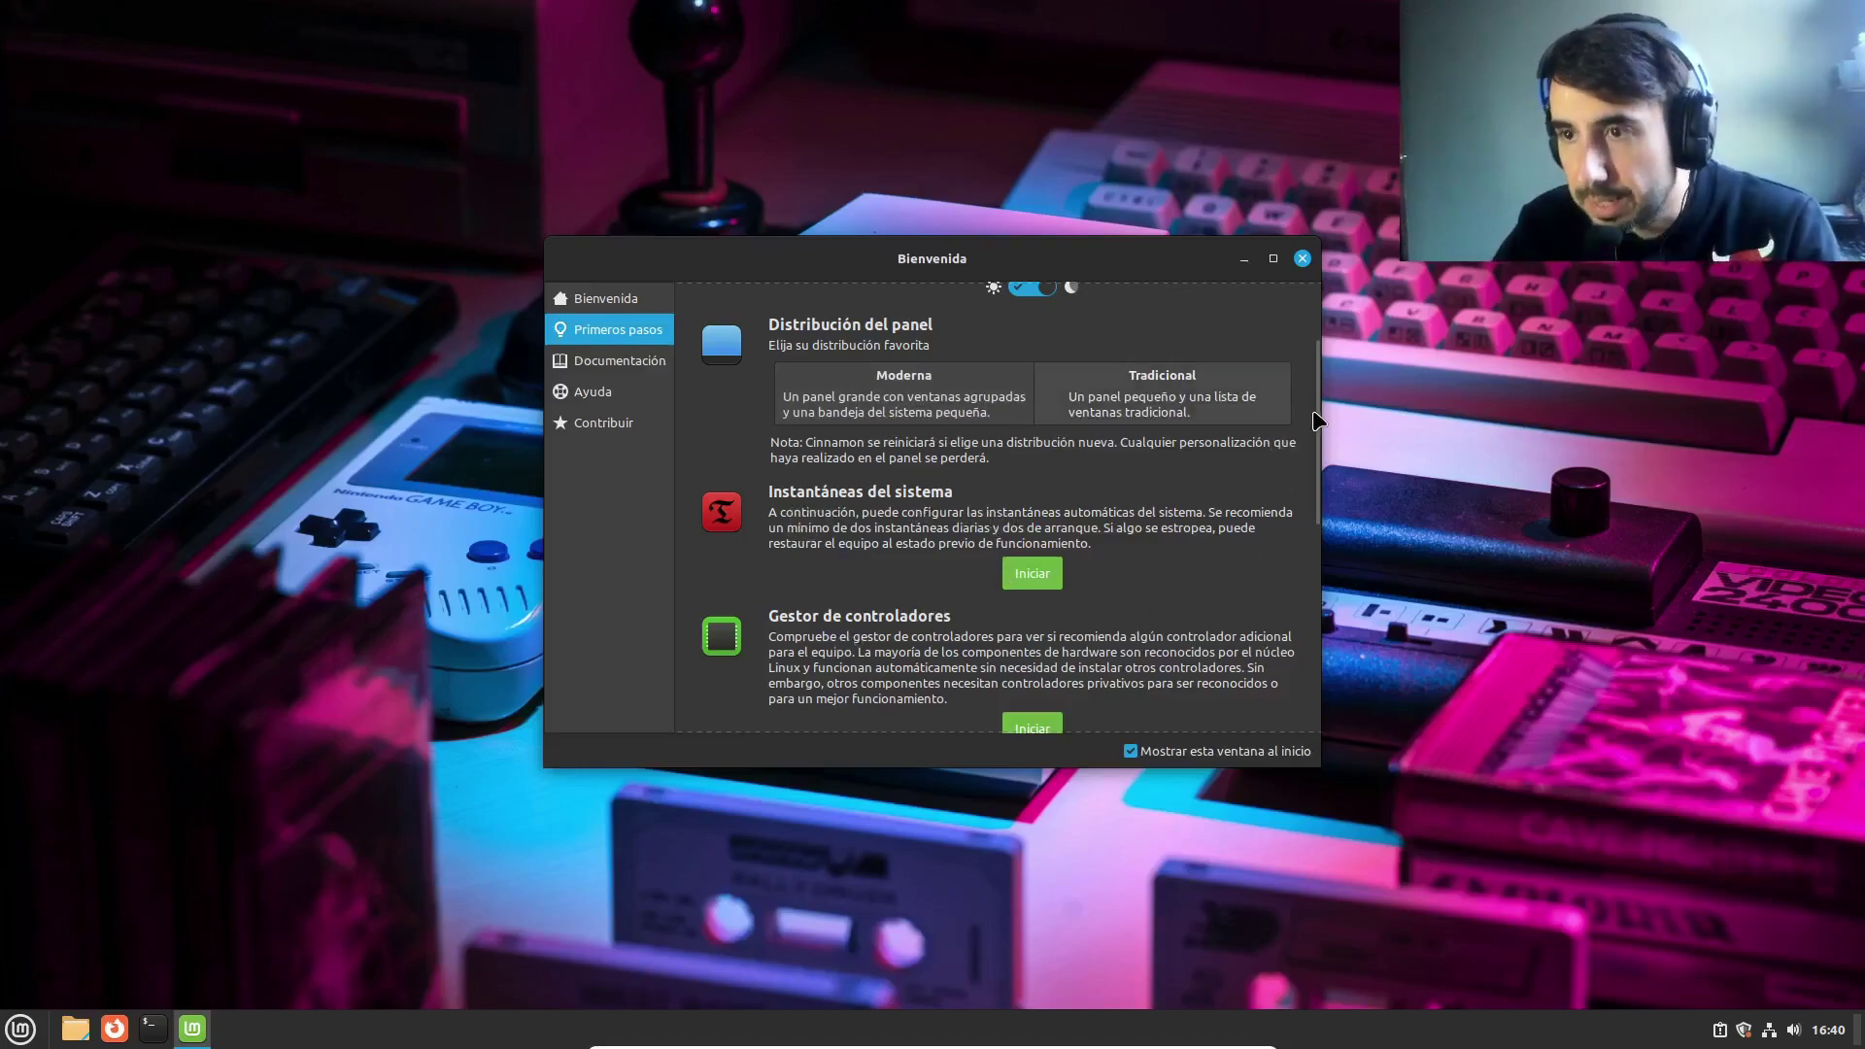
{"action": "left_click_drag", "start_coordinate": [1316, 420], "coordinate": [1316, 524]}
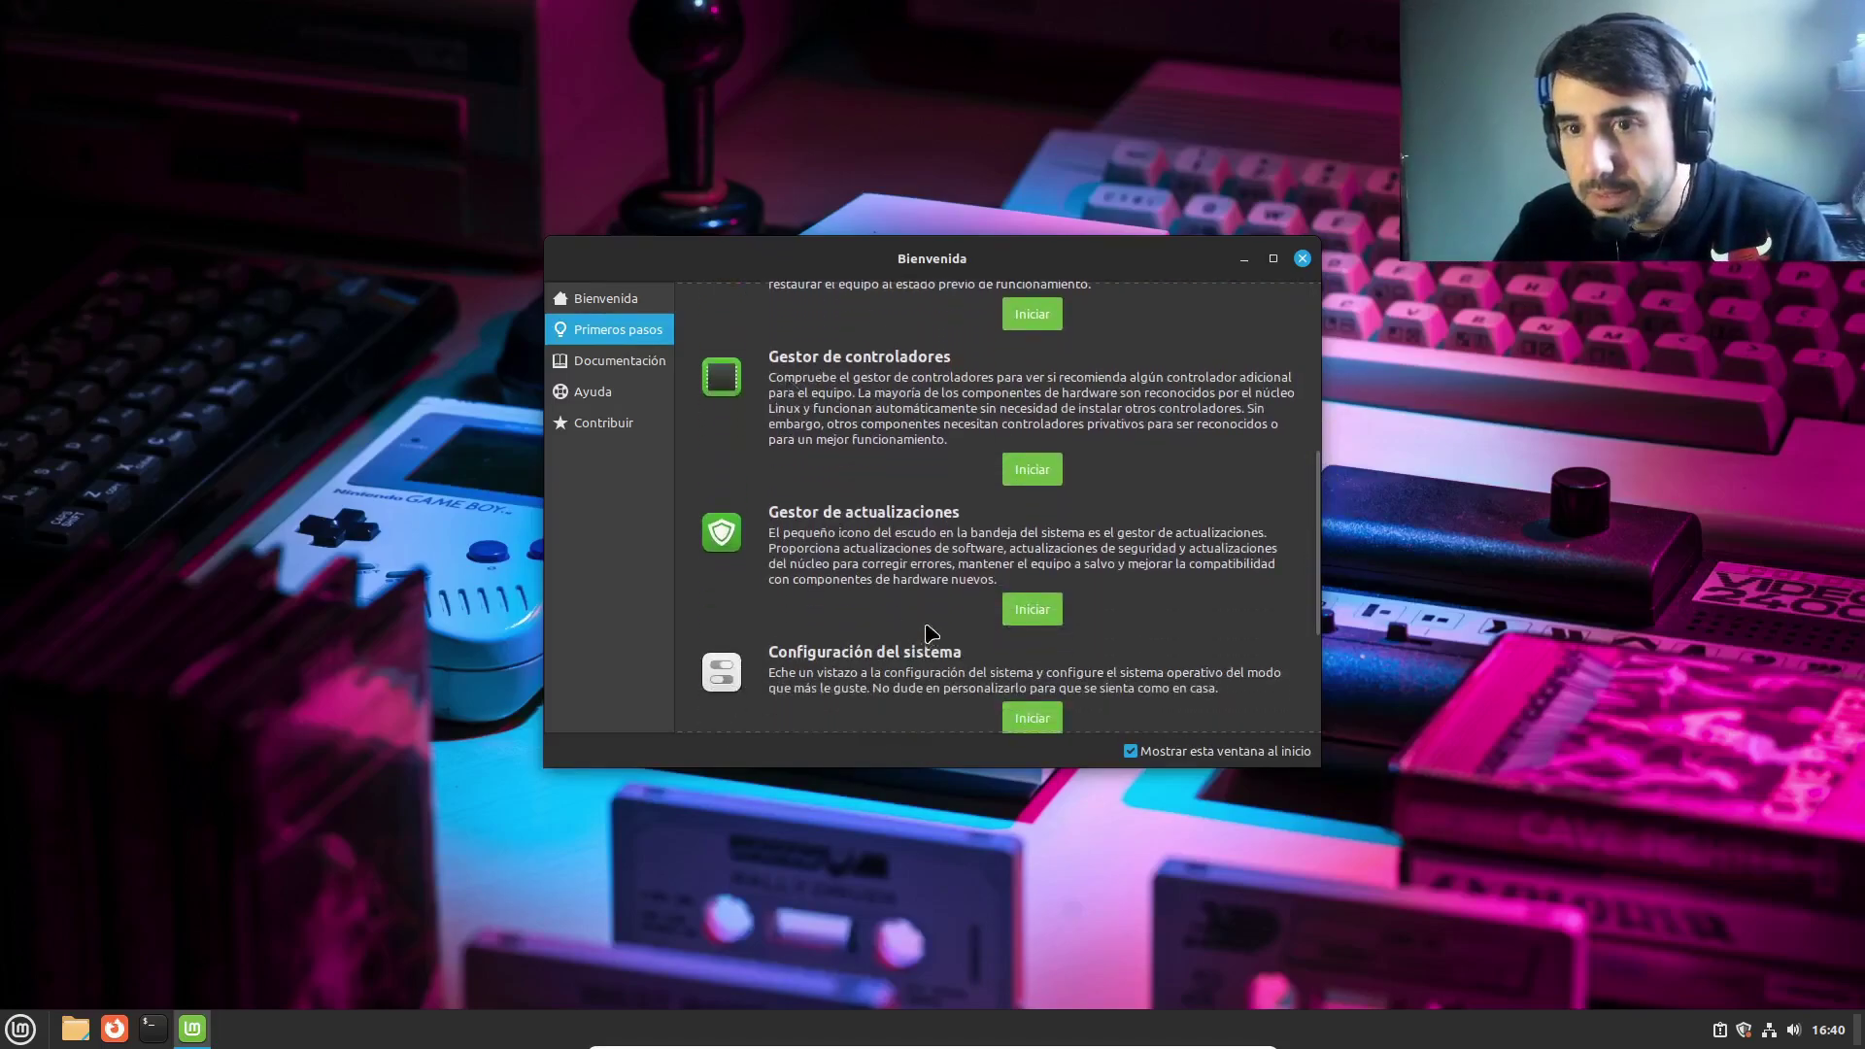
{"action": "left_click_drag", "start_coordinate": [1324, 508], "coordinate": [1345, 618]}
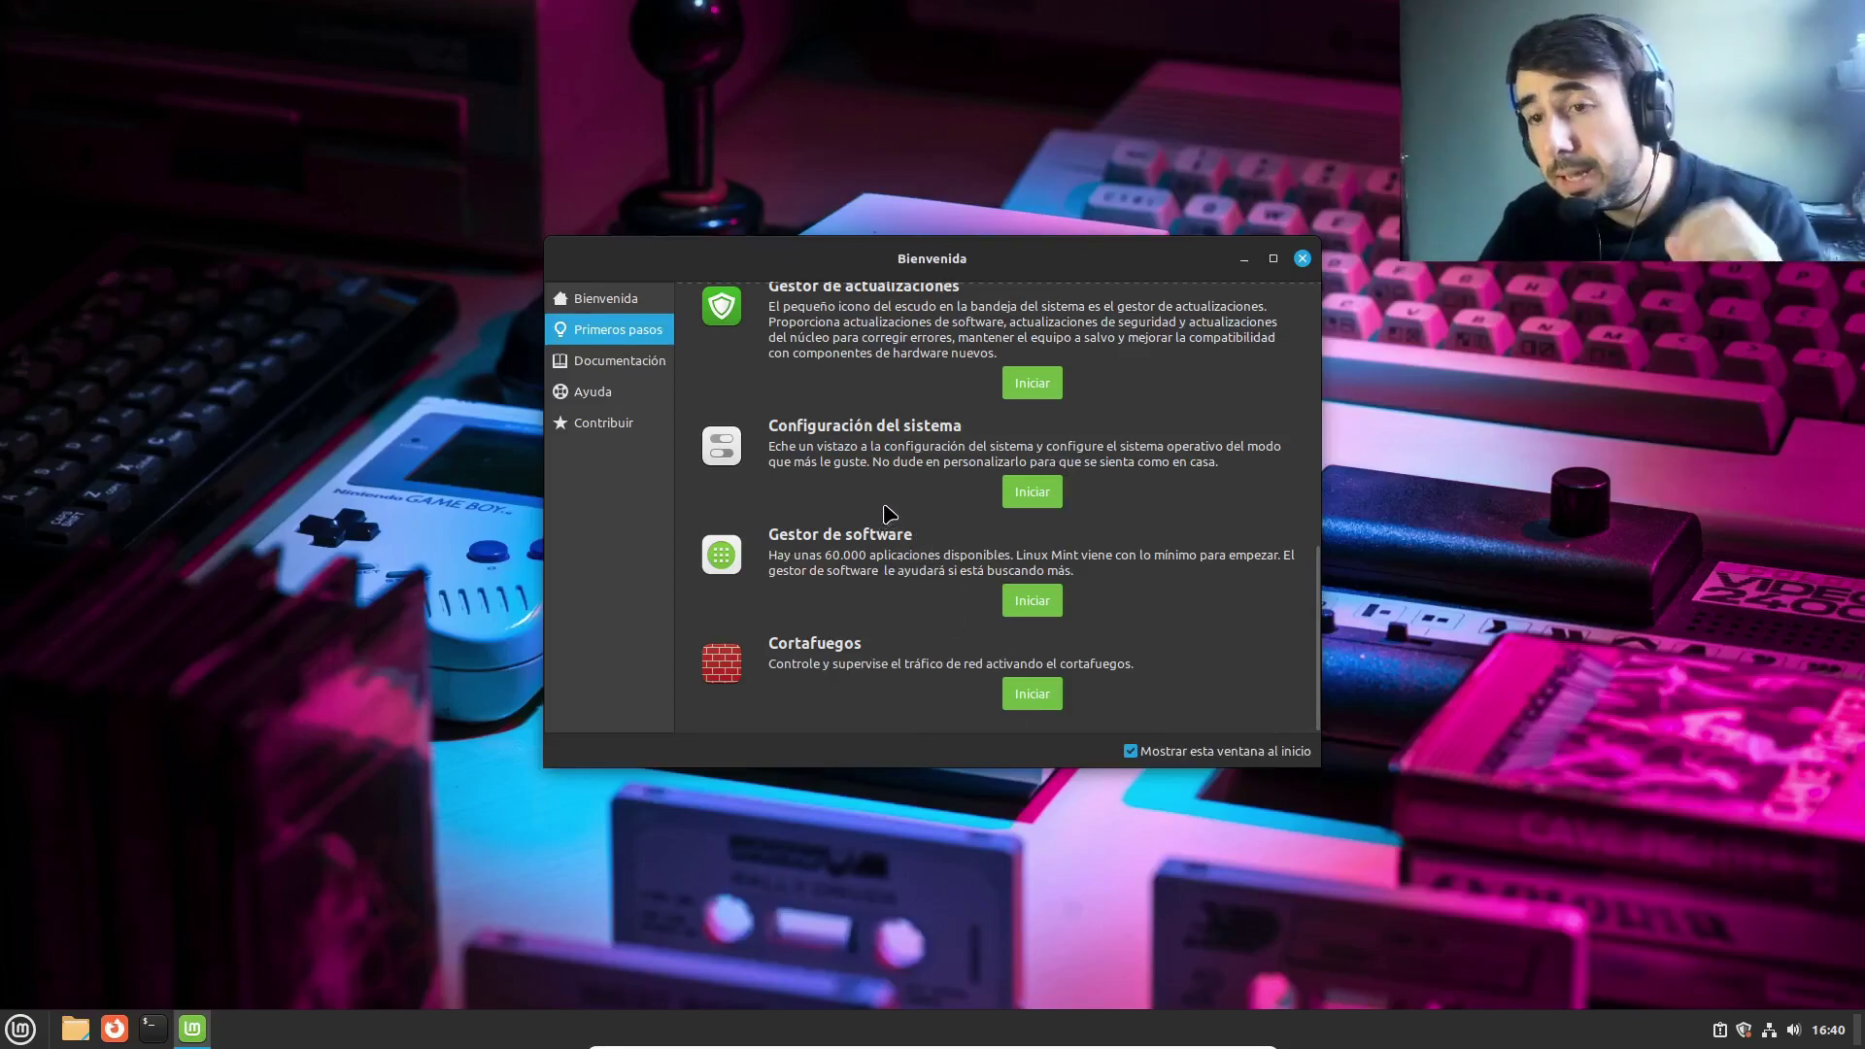
{"action": "left_click", "coordinate": [612, 362]}
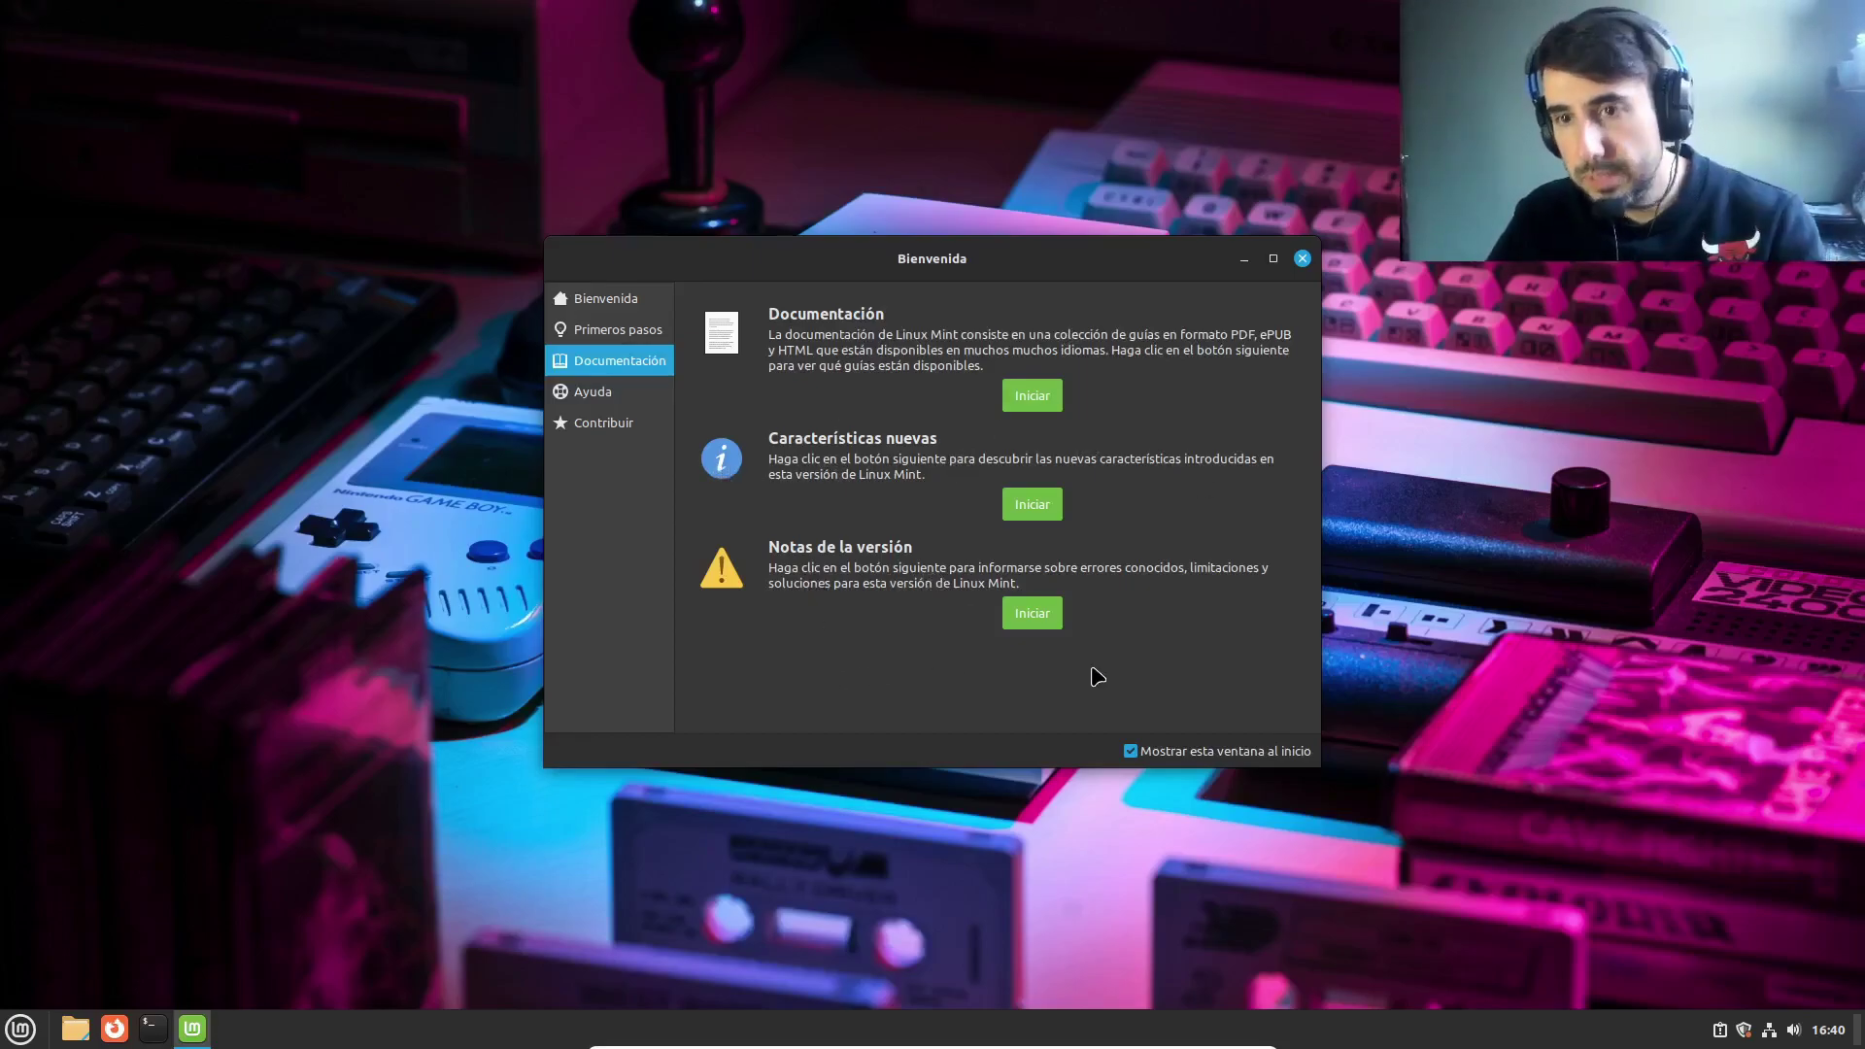
{"action": "left_click", "coordinate": [602, 395]}
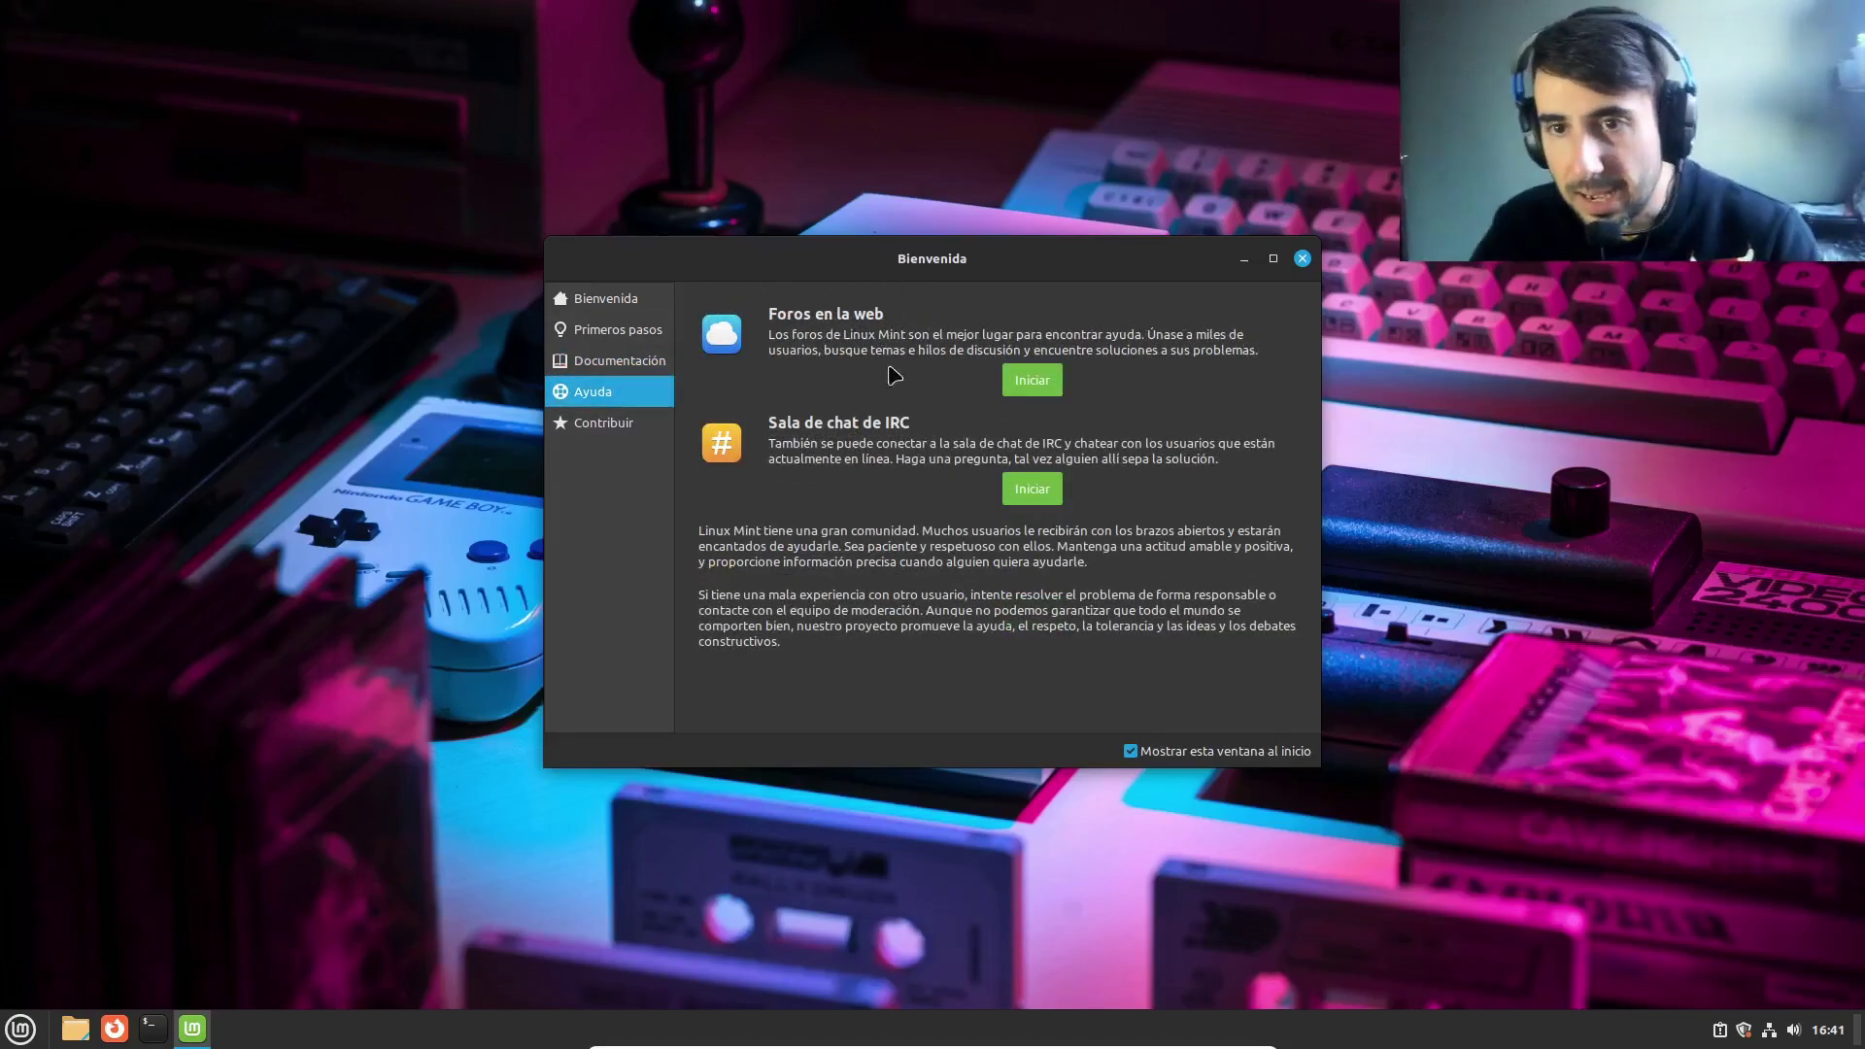
{"action": "left_click", "coordinate": [603, 422]}
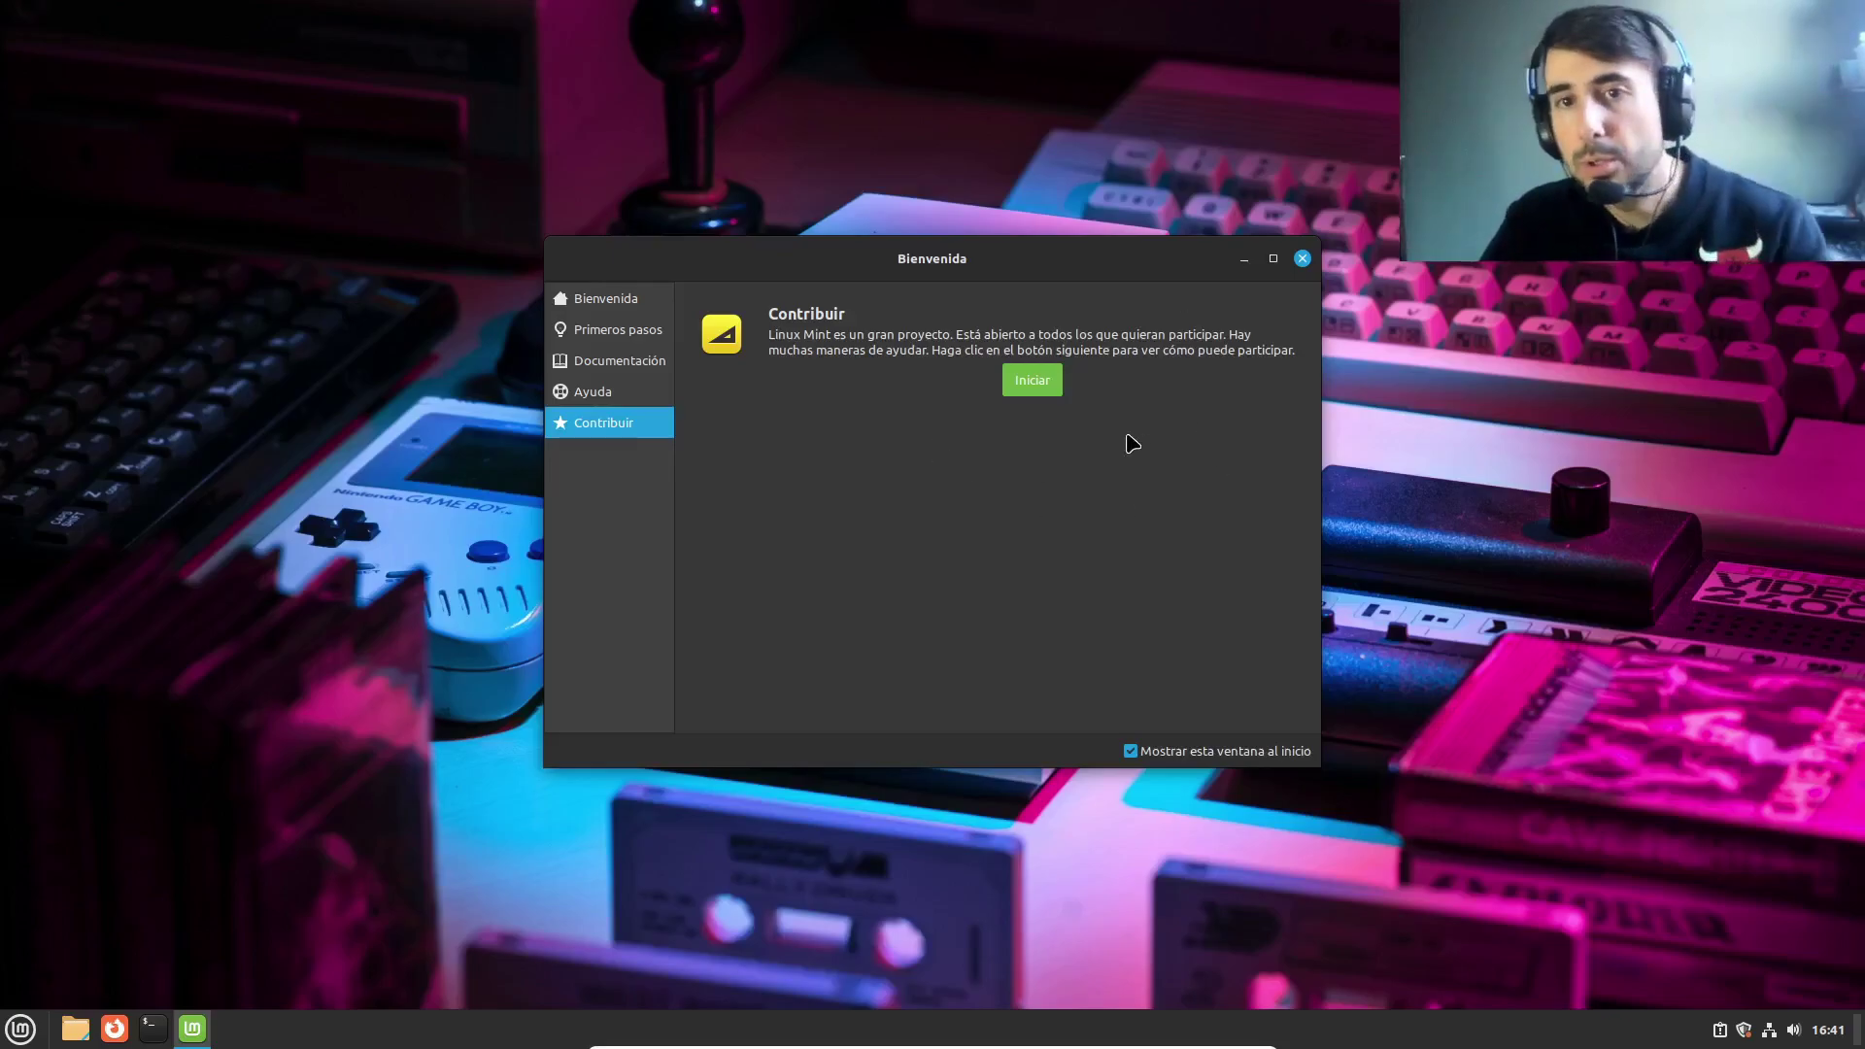
Step: Open the new features page from the Documentación section and read its look and feel part through to the icon themes
{"action": "left_click", "coordinate": [629, 366]}
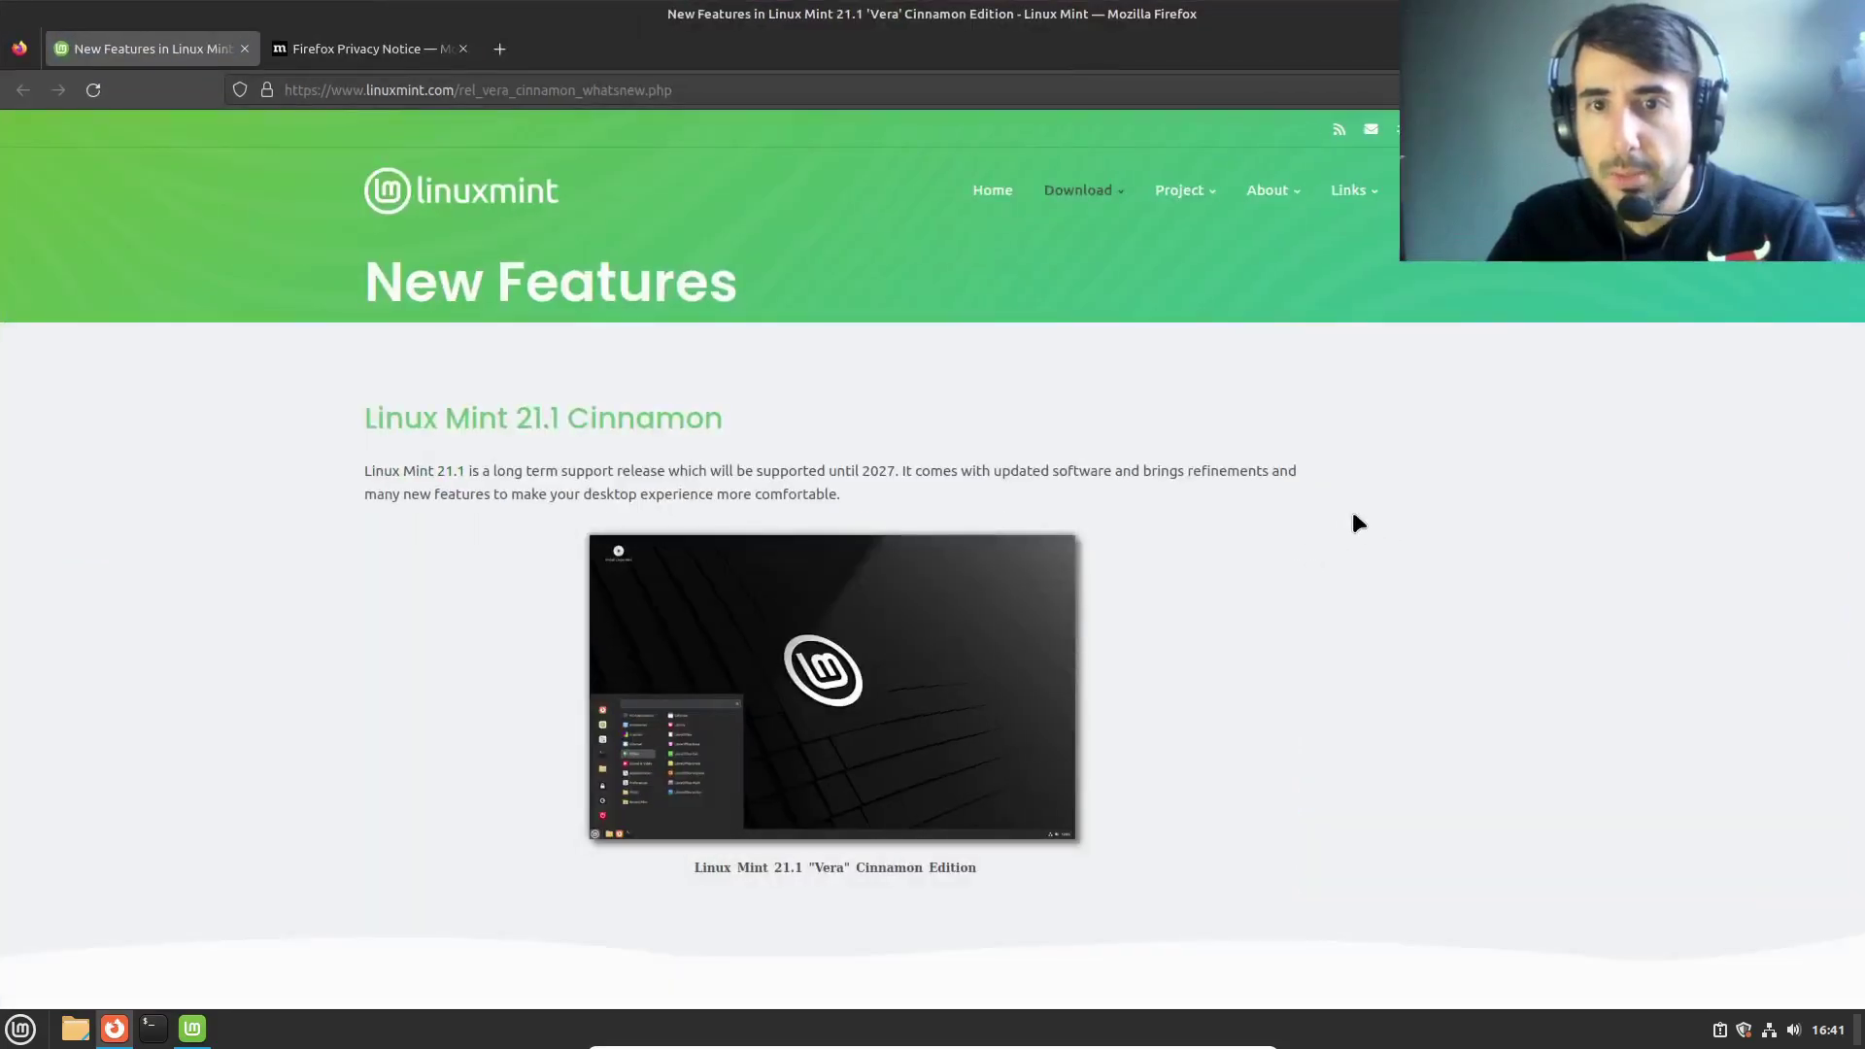
{"action": "scroll", "coordinate": [1384, 512], "scroll_direction": "down", "scroll_amount": 3}
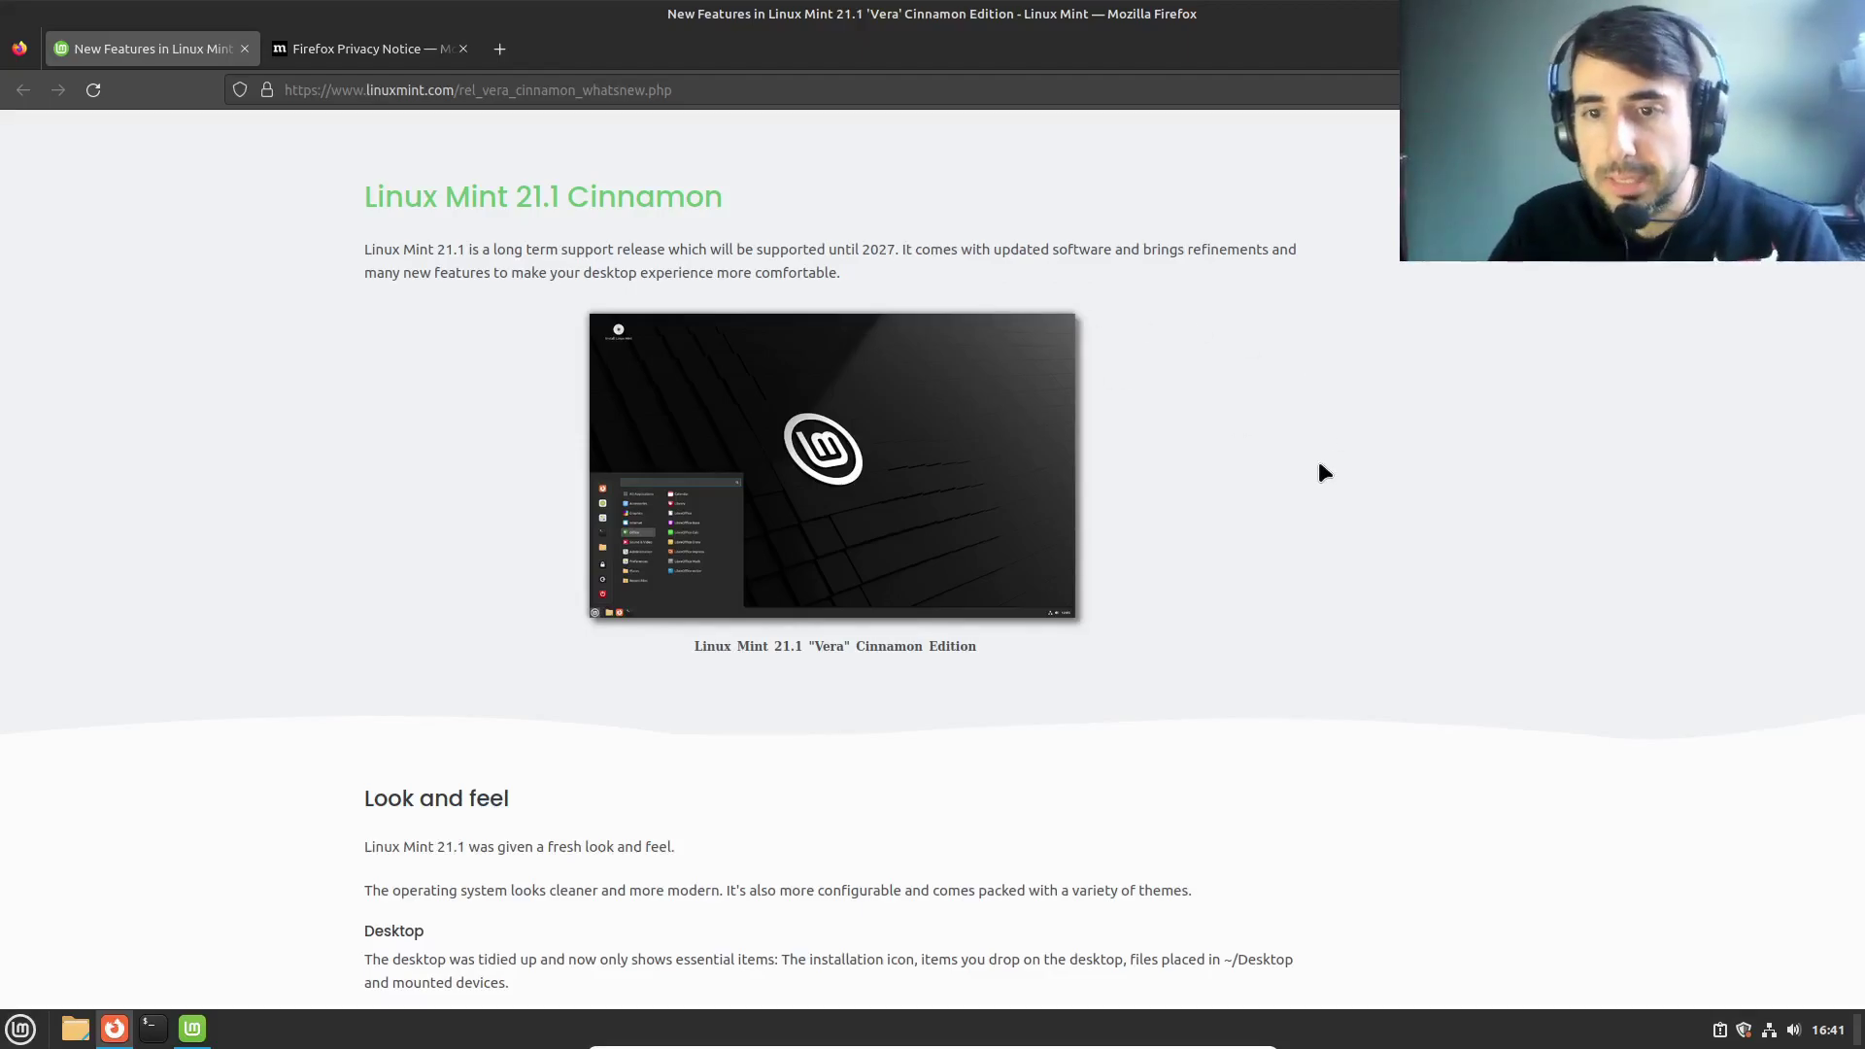
{"action": "scroll", "coordinate": [1319, 464], "scroll_direction": "down", "scroll_amount": 3}
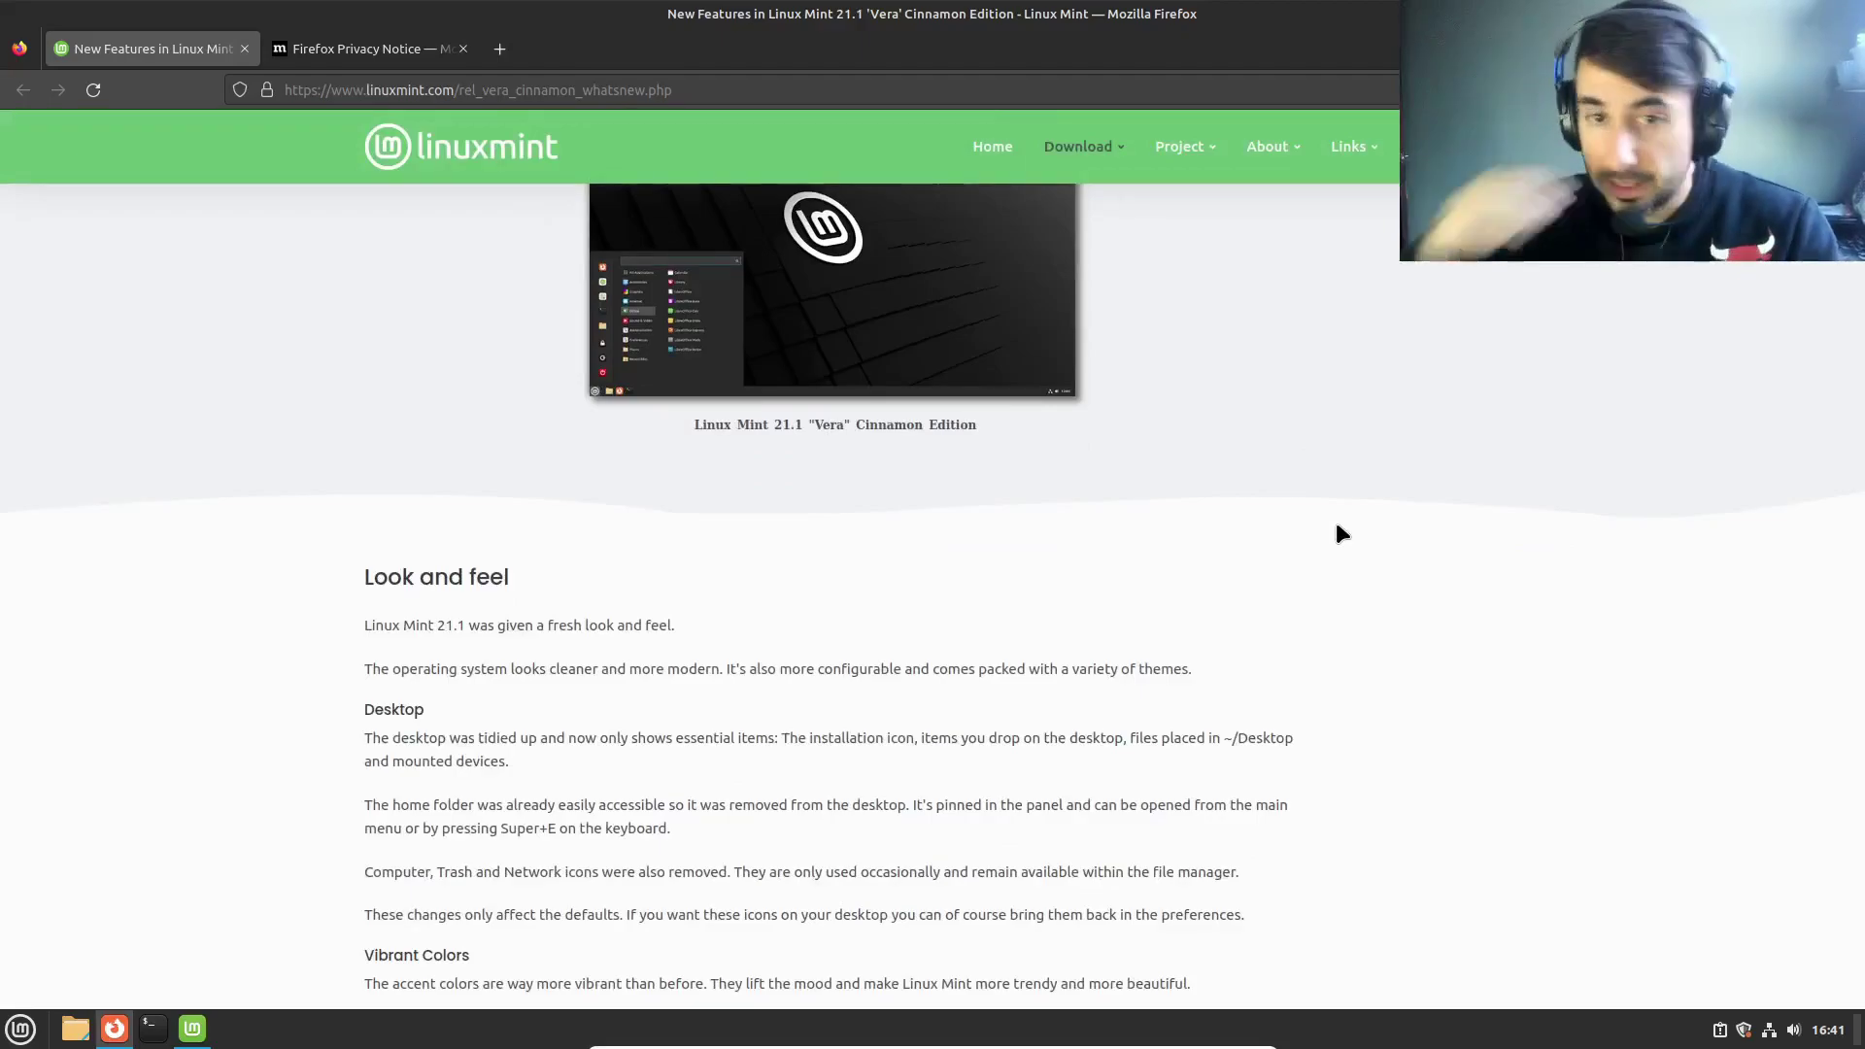
{"action": "scroll", "coordinate": [1069, 520], "scroll_direction": "down", "scroll_amount": 4}
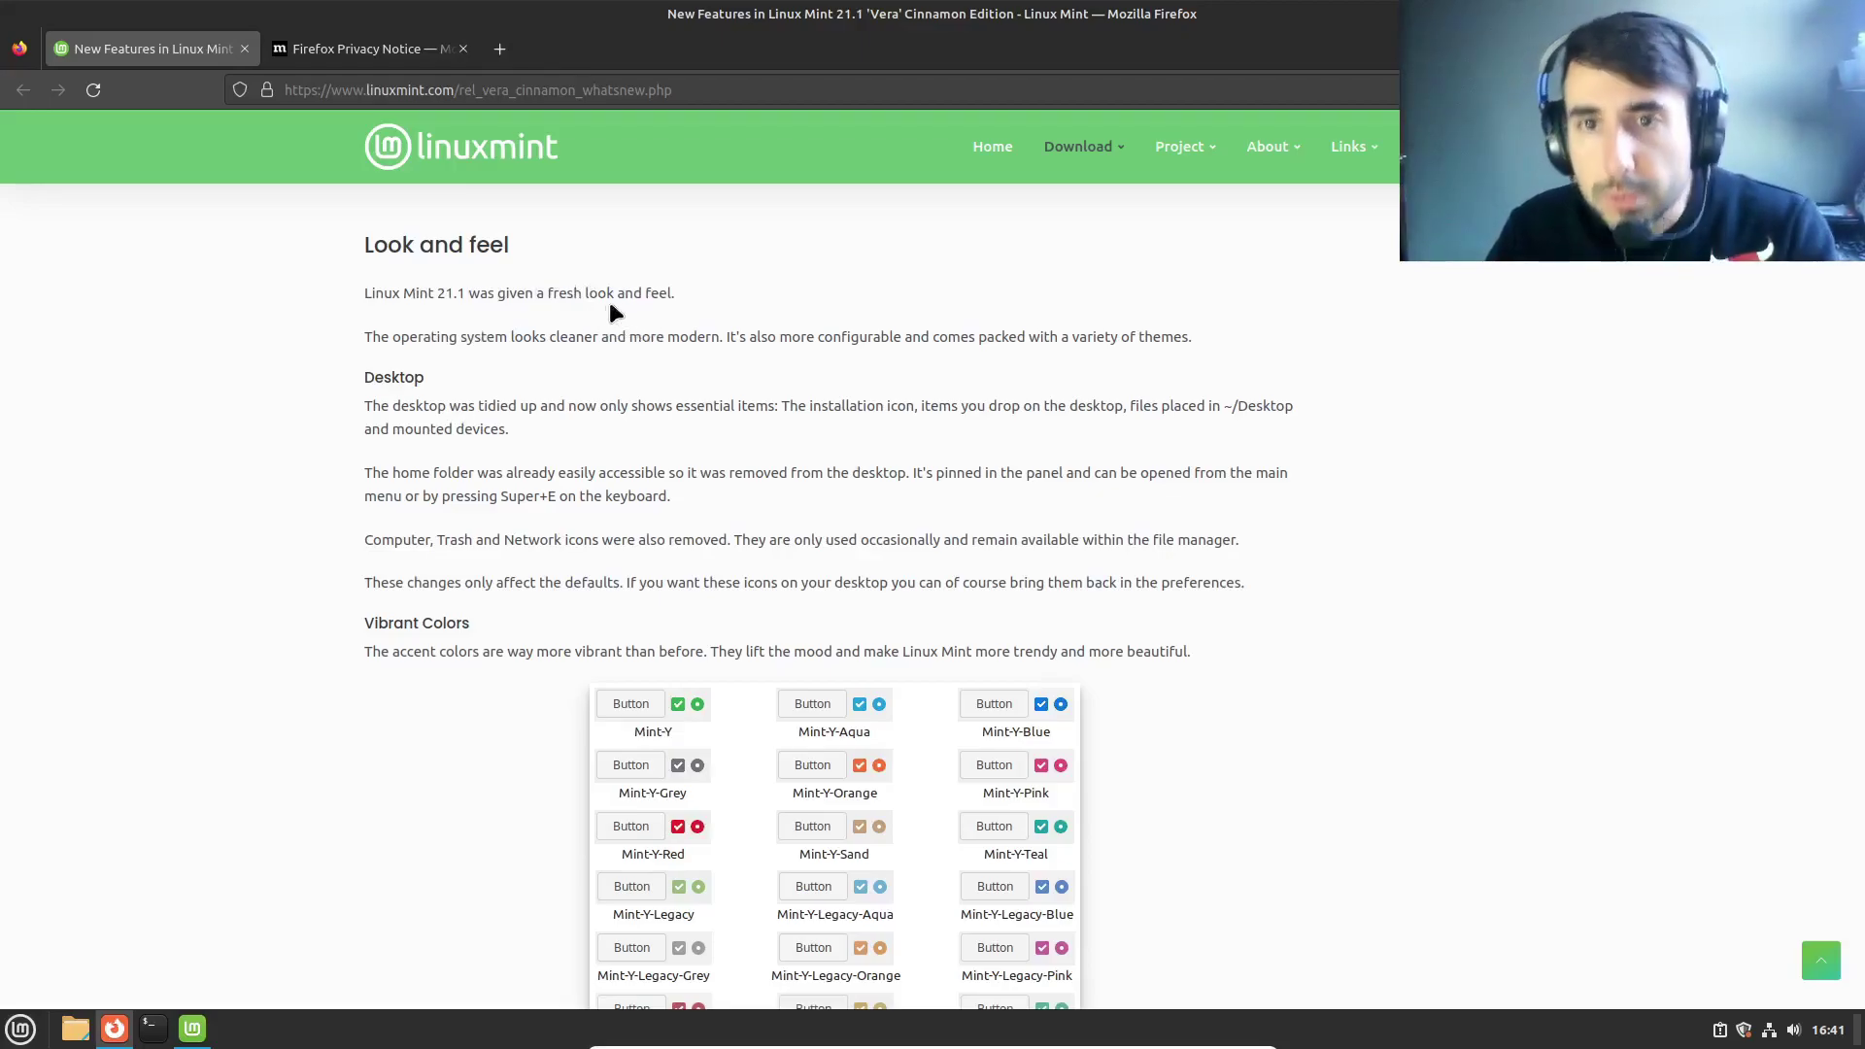
{"action": "scroll", "coordinate": [862, 391], "scroll_direction": "down", "scroll_amount": 1}
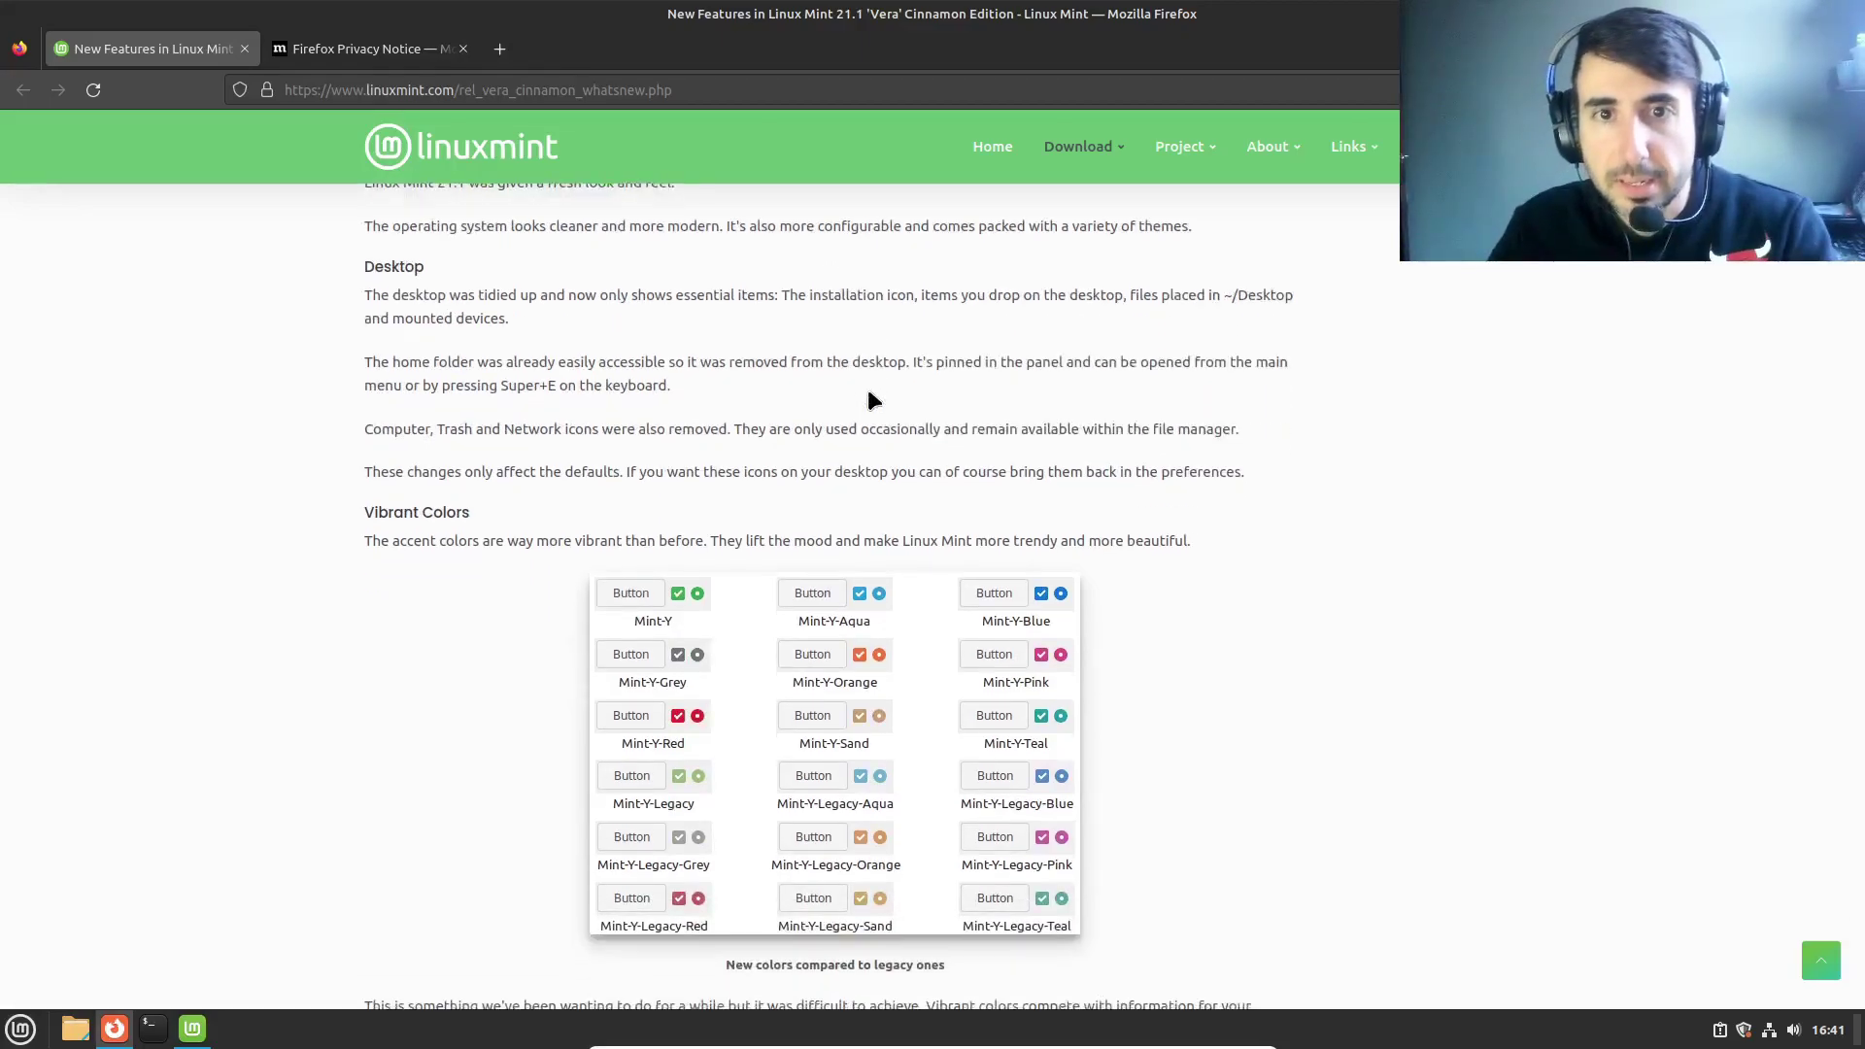
{"action": "scroll", "coordinate": [1134, 529], "scroll_direction": "down", "scroll_amount": 2}
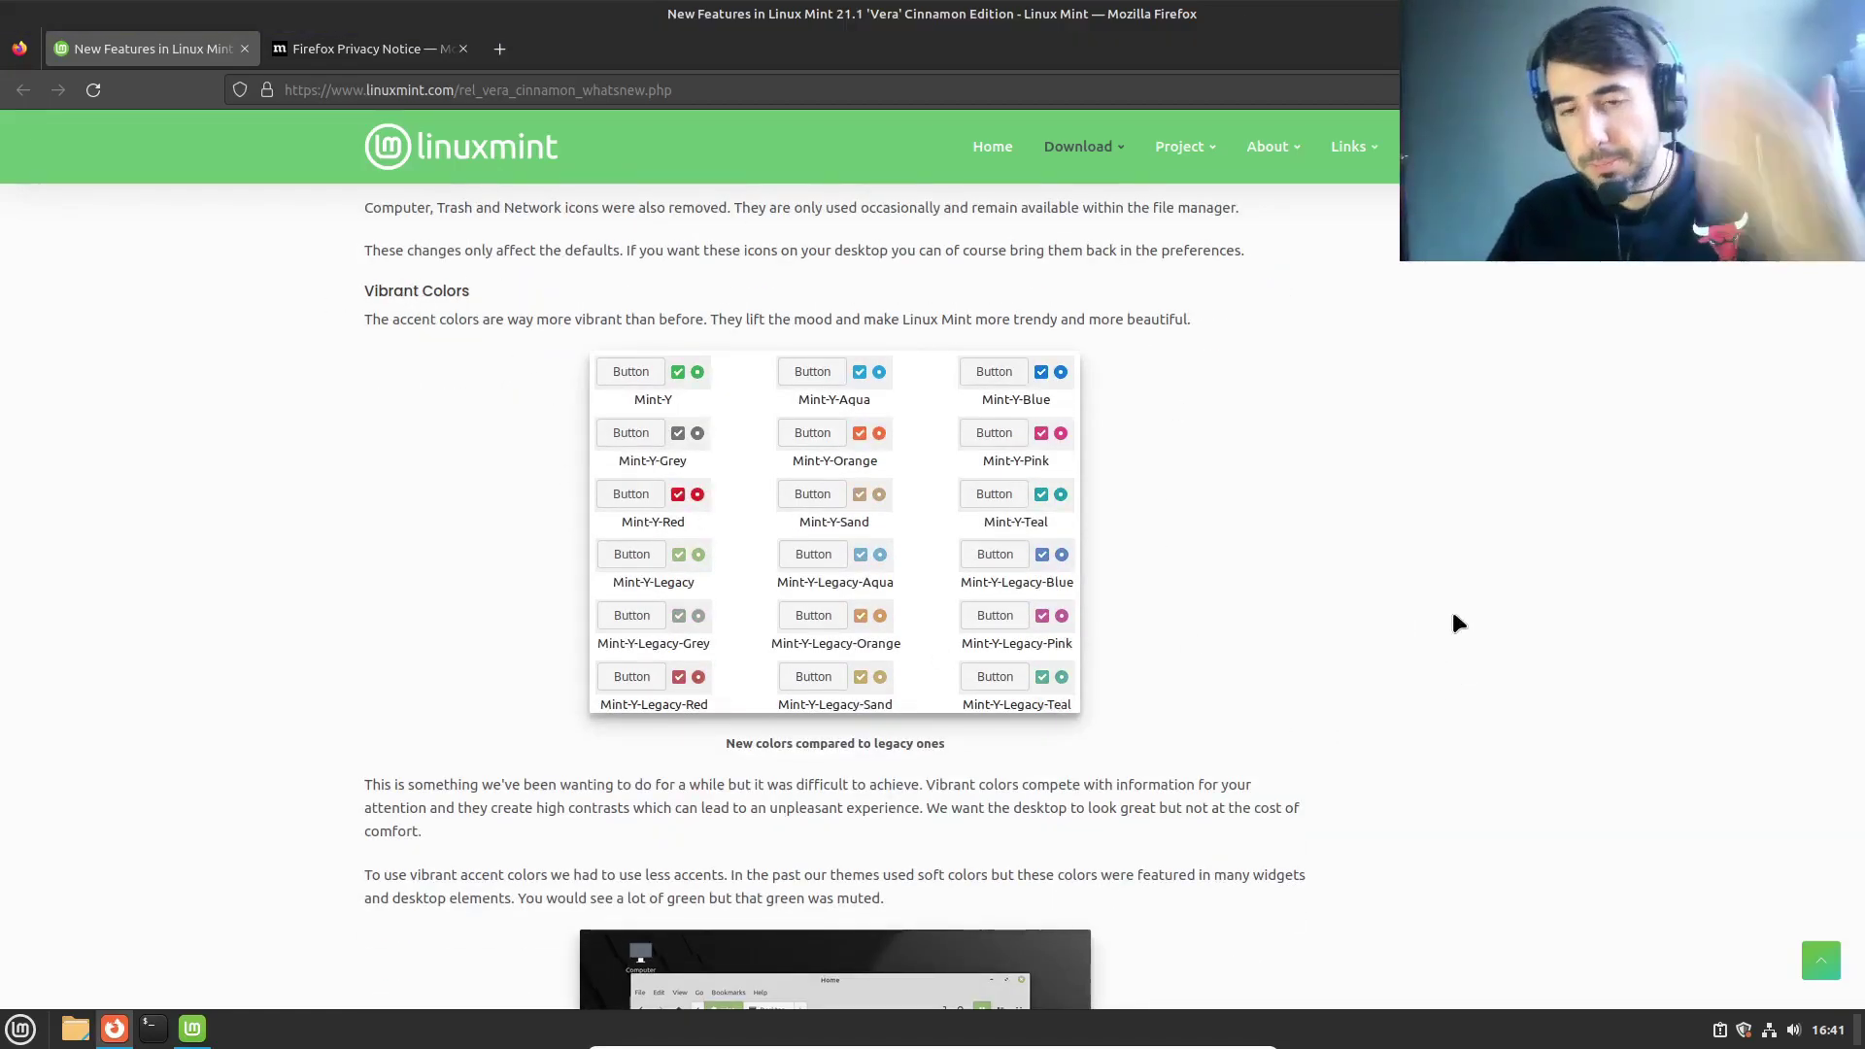
{"action": "scroll", "coordinate": [1447, 592], "scroll_direction": "down", "scroll_amount": 5}
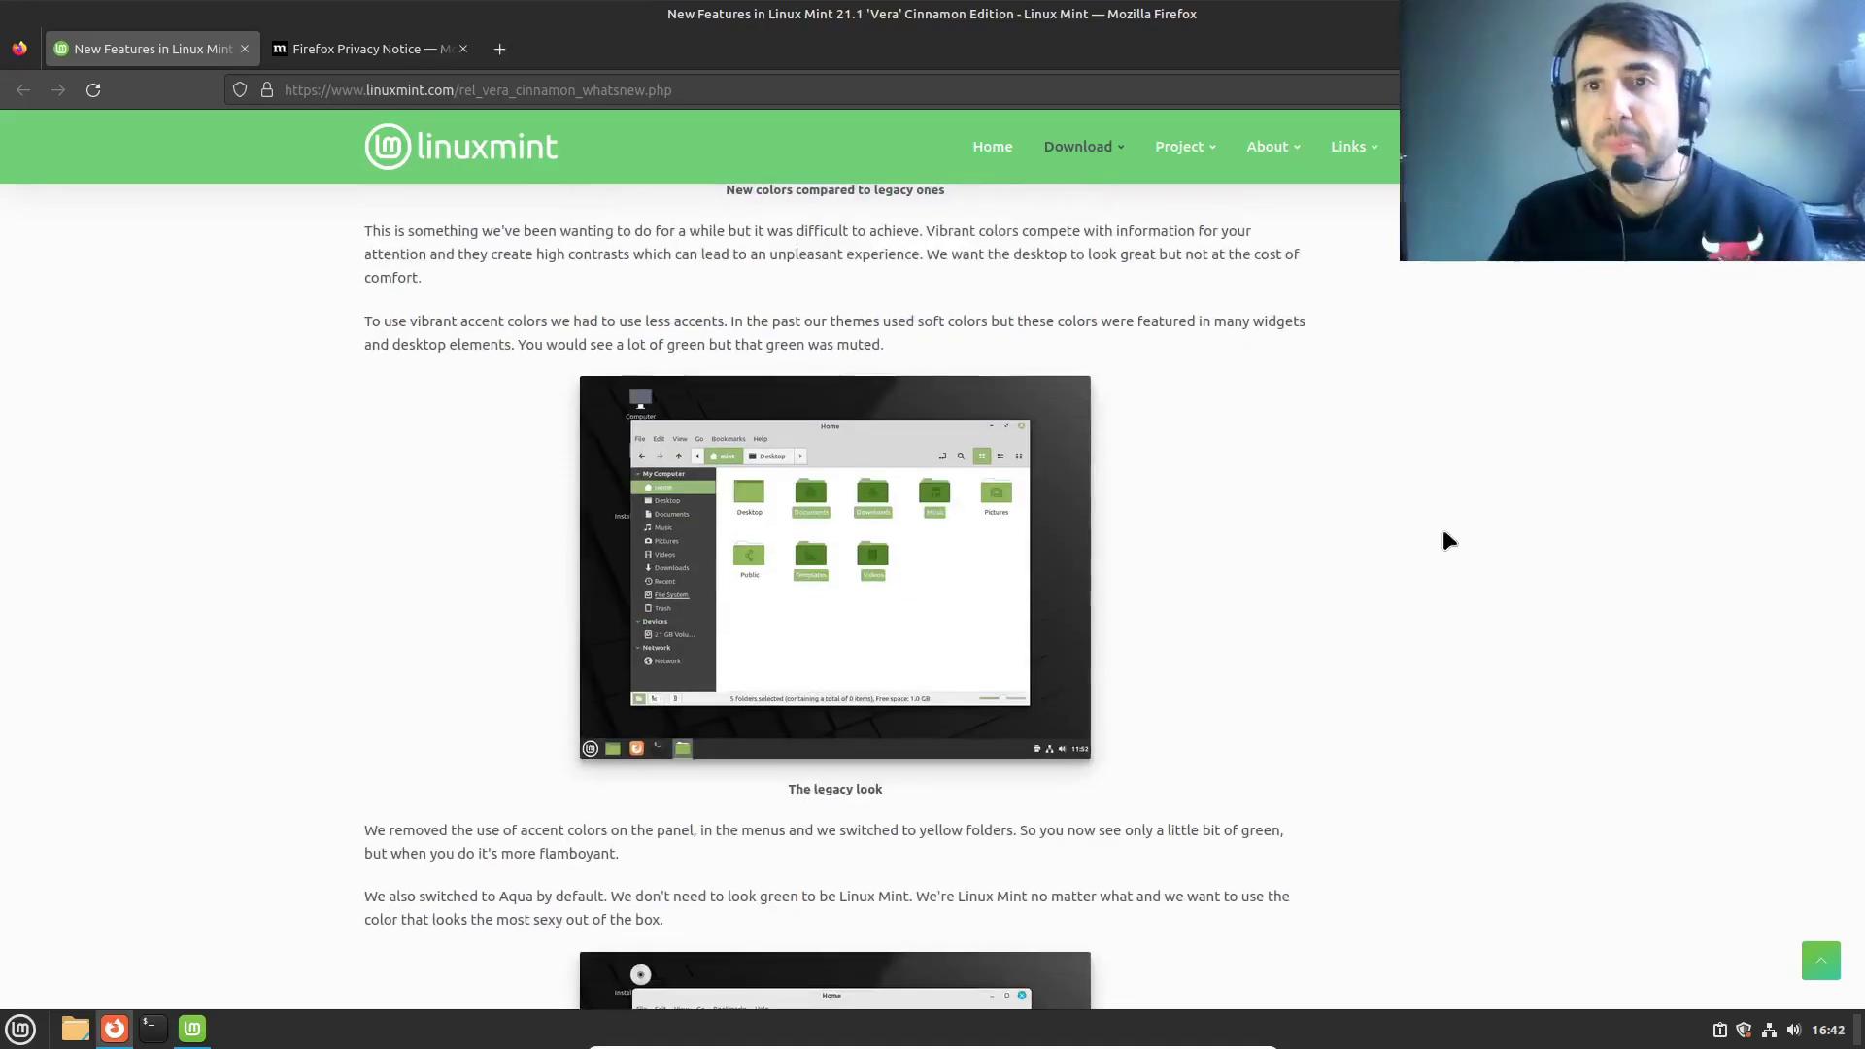
{"action": "scroll", "coordinate": [1423, 524], "scroll_direction": "down", "scroll_amount": 1}
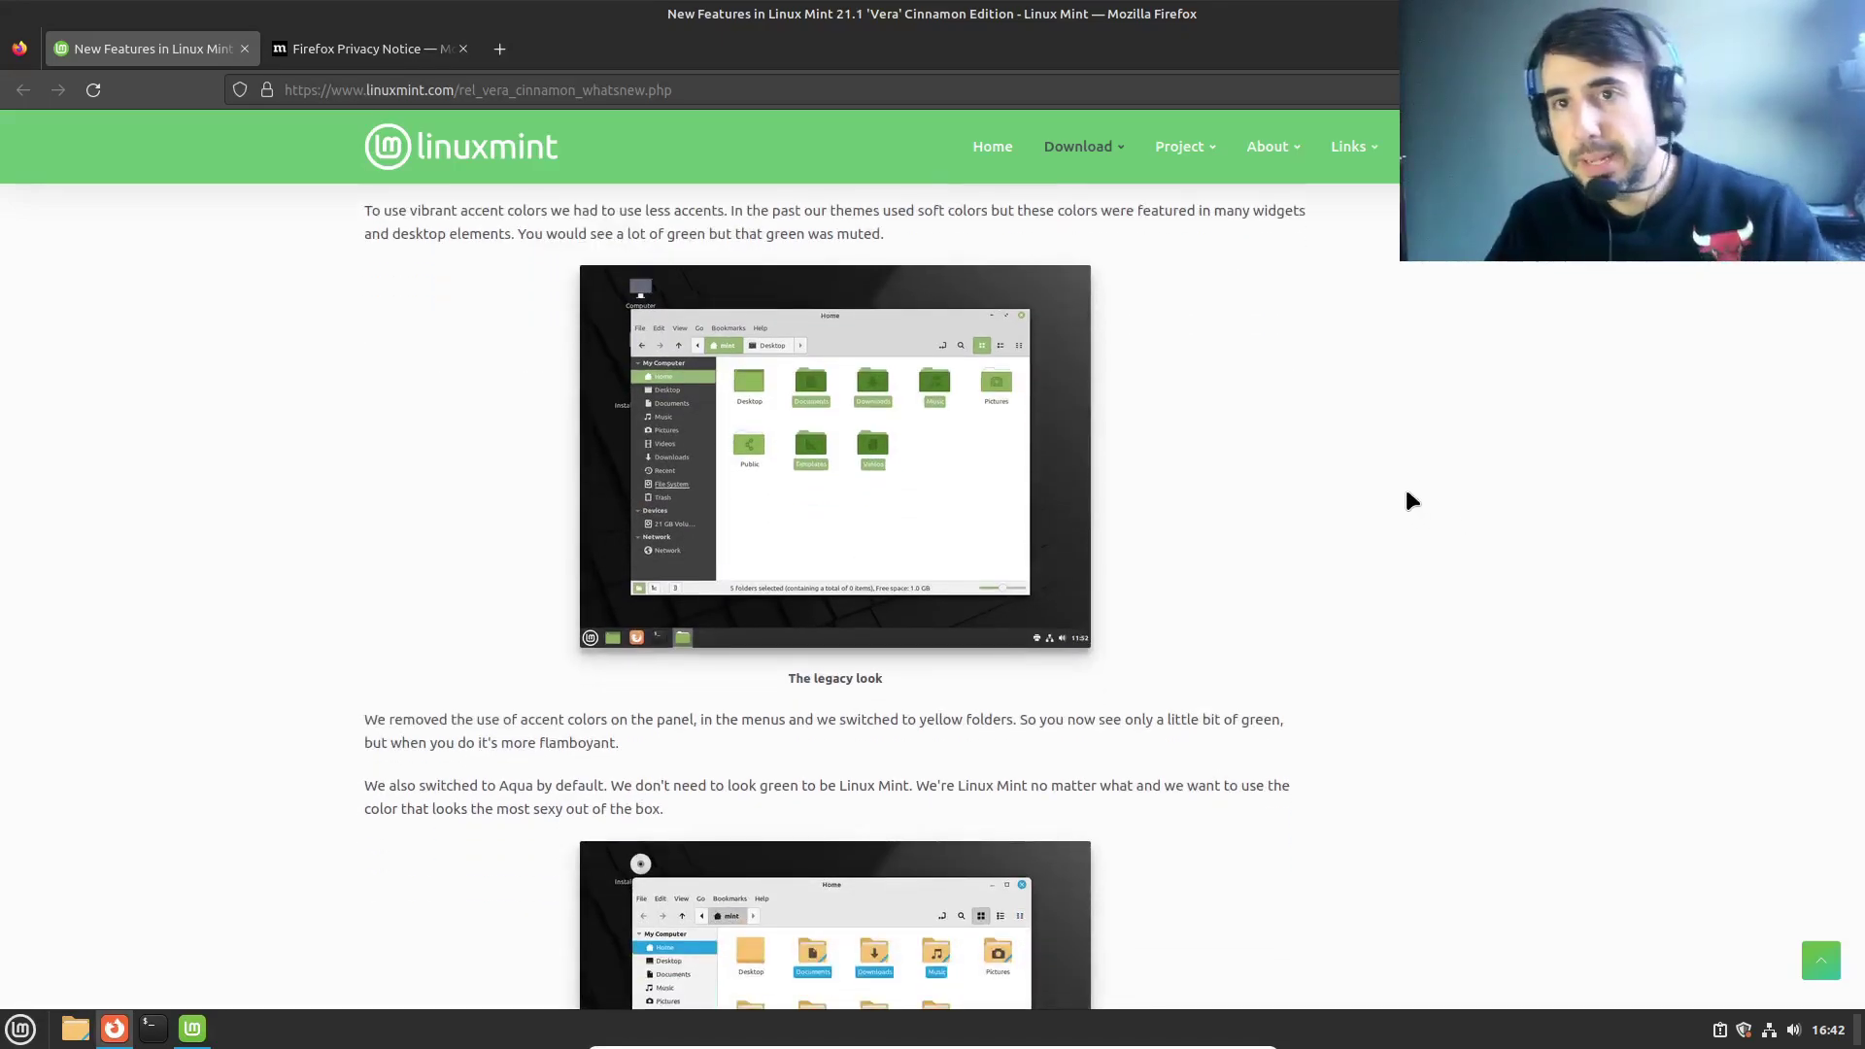
{"action": "scroll", "coordinate": [1224, 367], "scroll_direction": "down", "scroll_amount": 6}
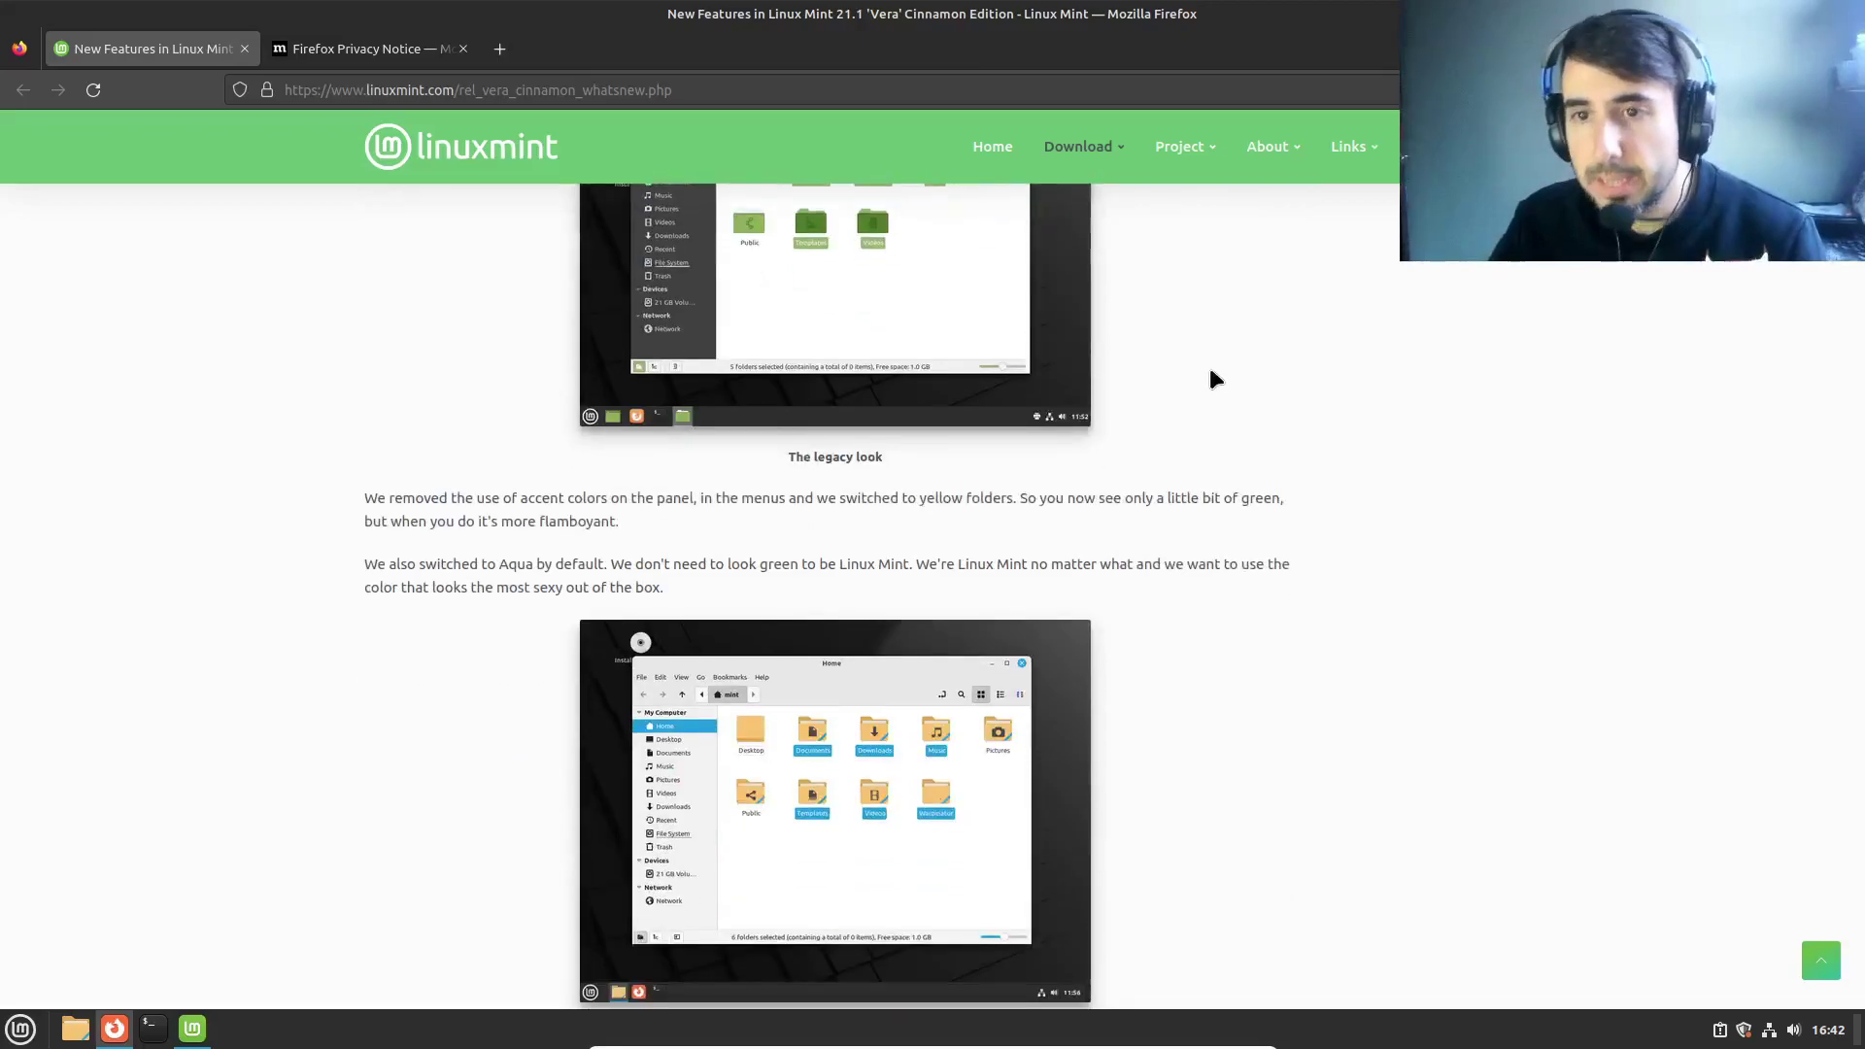
{"action": "scroll", "coordinate": [1486, 599], "scroll_direction": "down", "scroll_amount": 4}
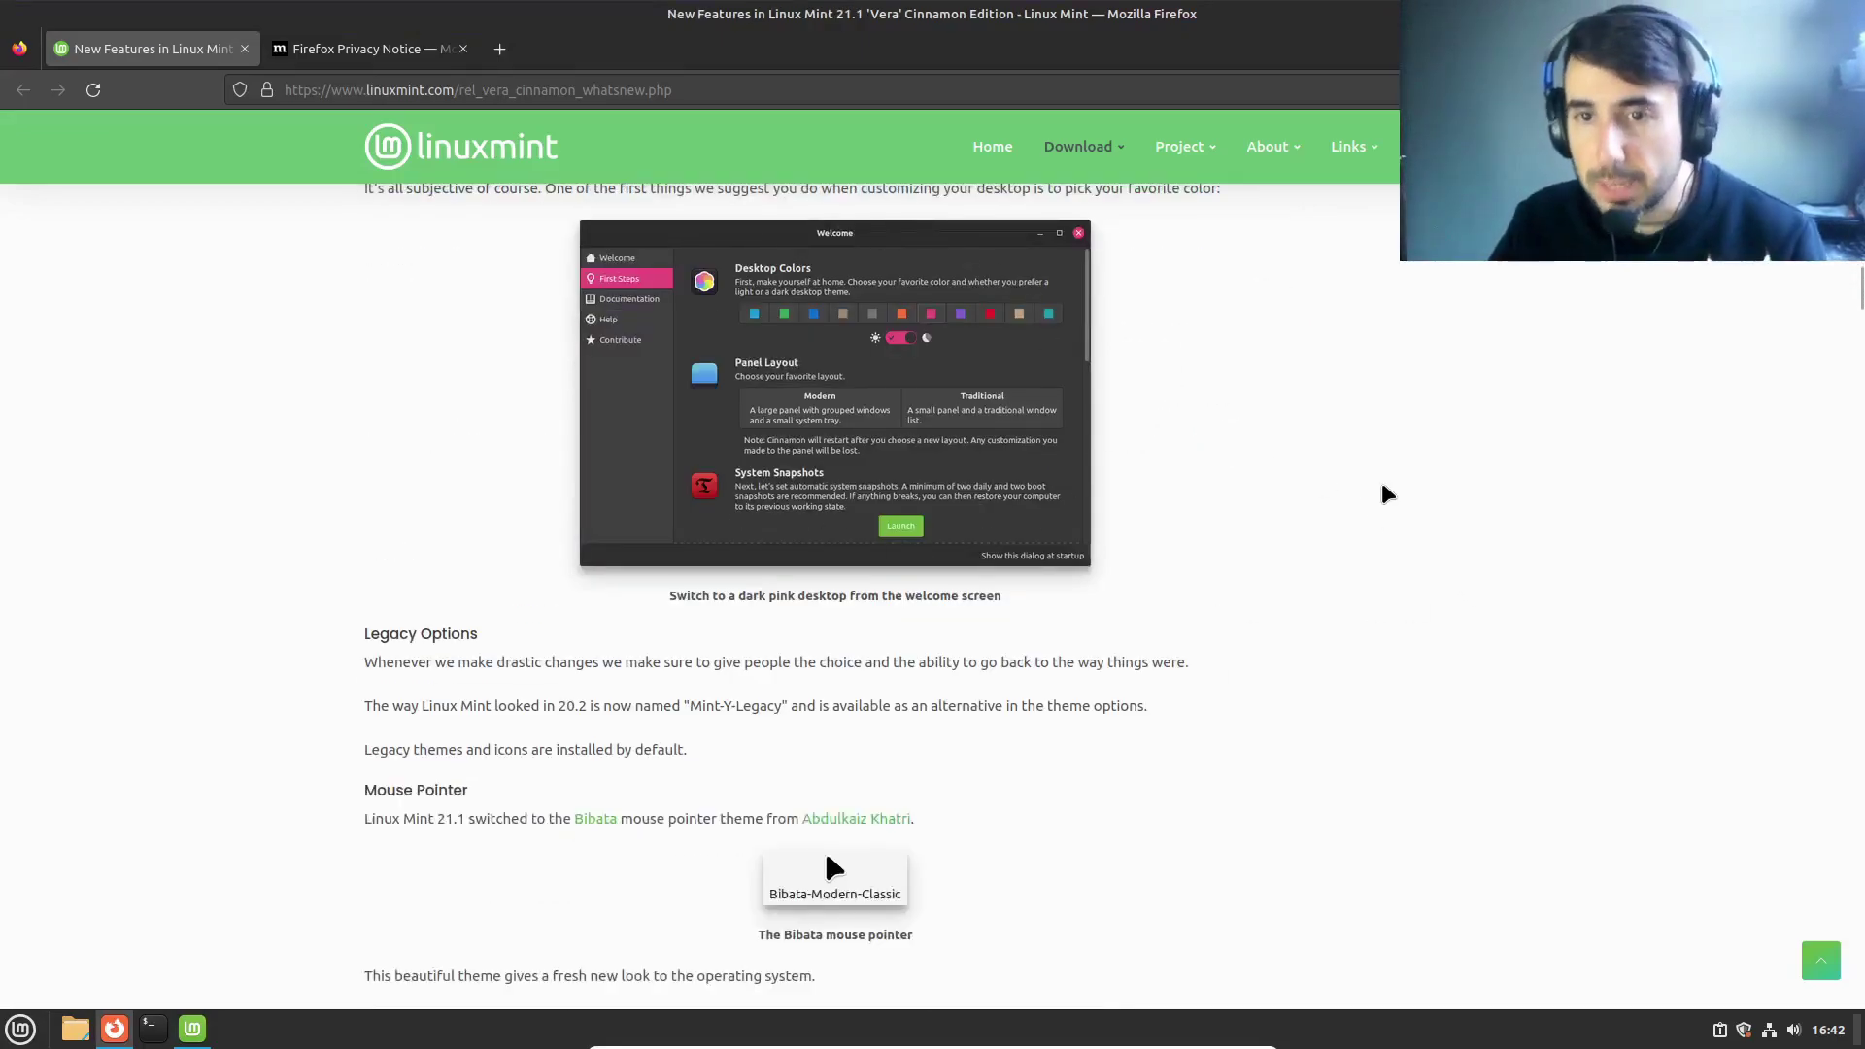
{"action": "scroll", "coordinate": [1386, 495], "scroll_direction": "down", "scroll_amount": 3}
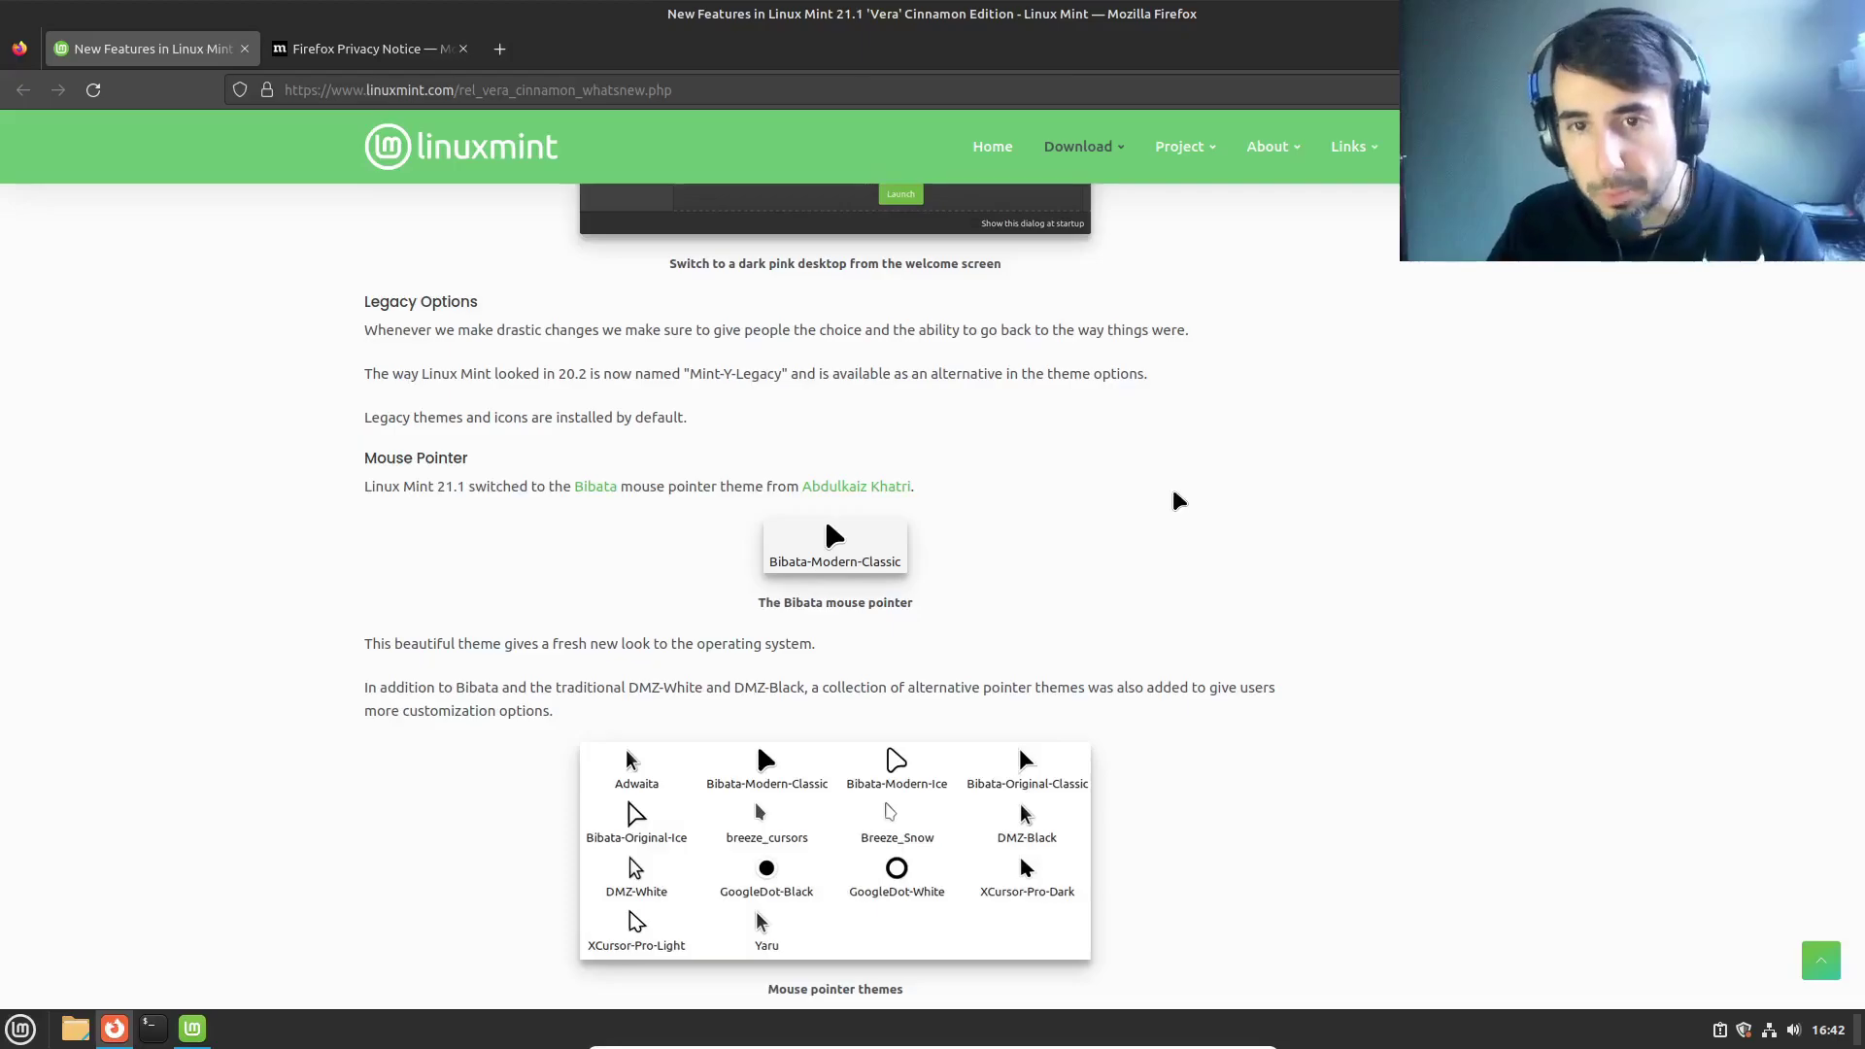
{"action": "scroll", "coordinate": [1178, 500], "scroll_direction": "down", "scroll_amount": 3}
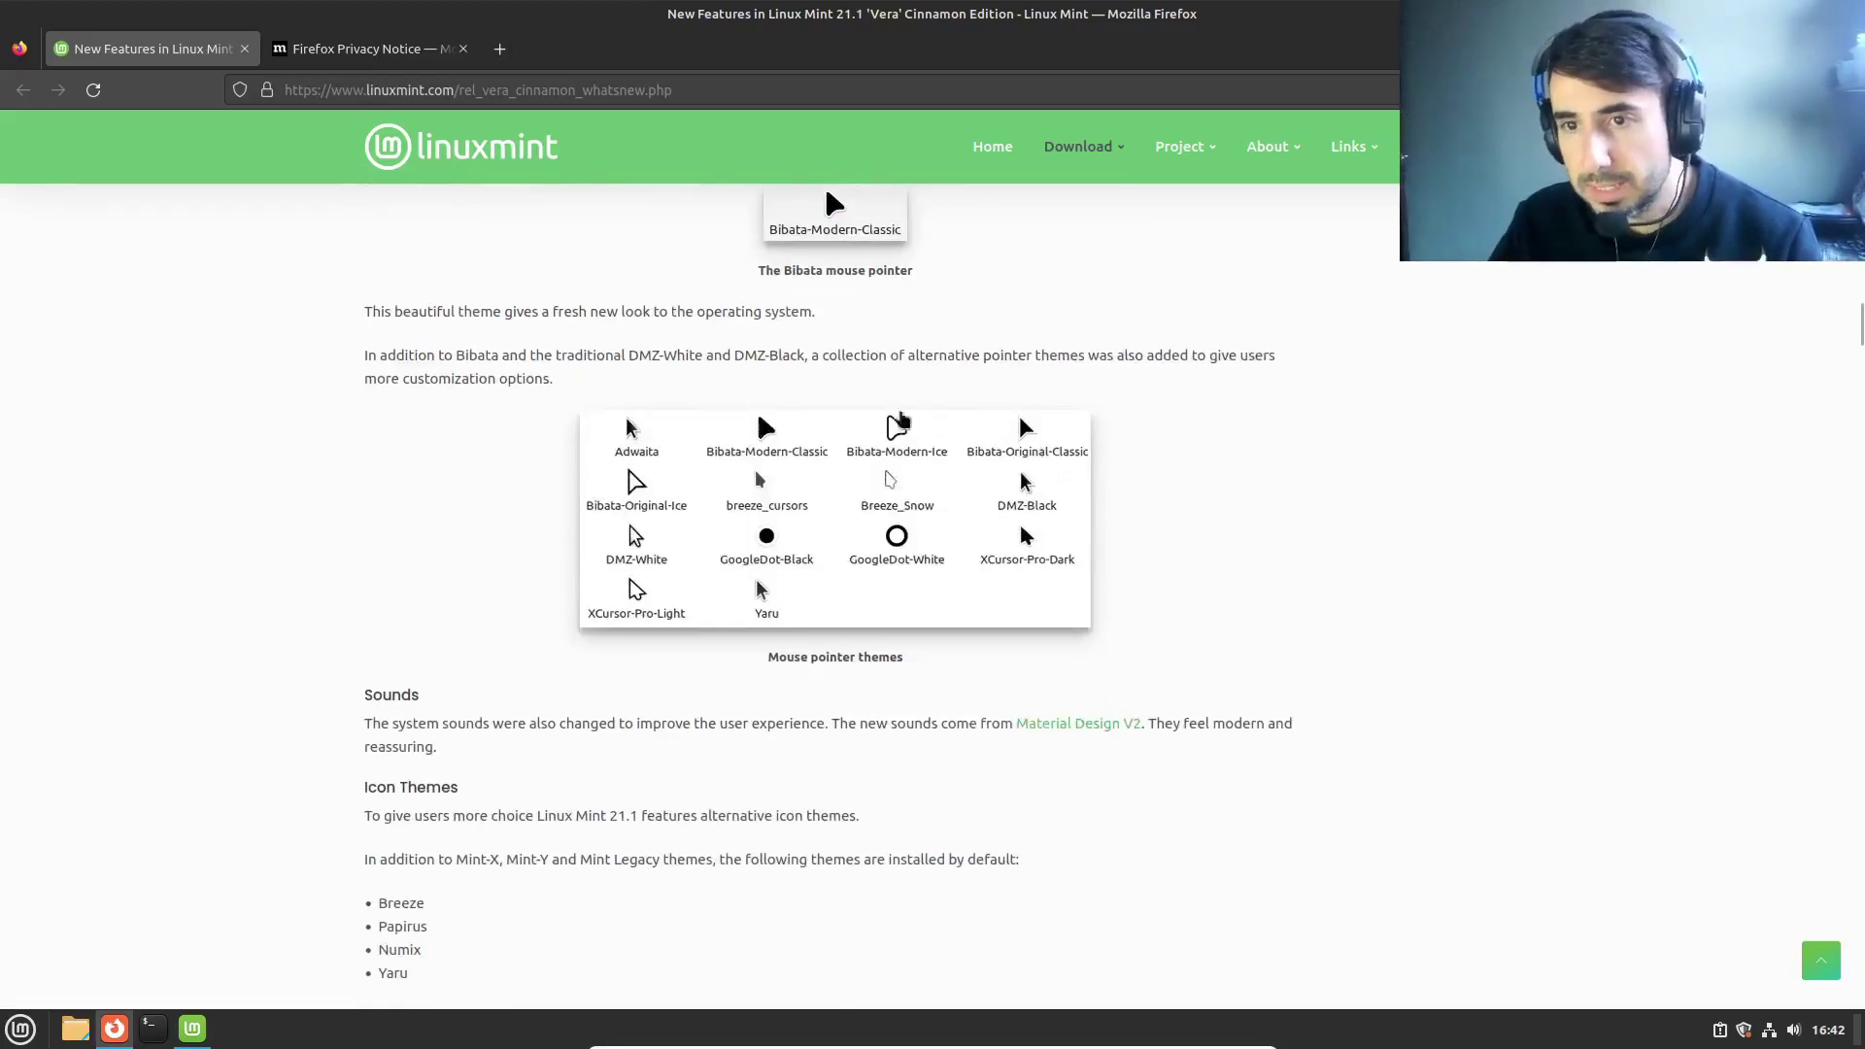
{"action": "scroll", "coordinate": [1357, 638], "scroll_direction": "down", "scroll_amount": 3}
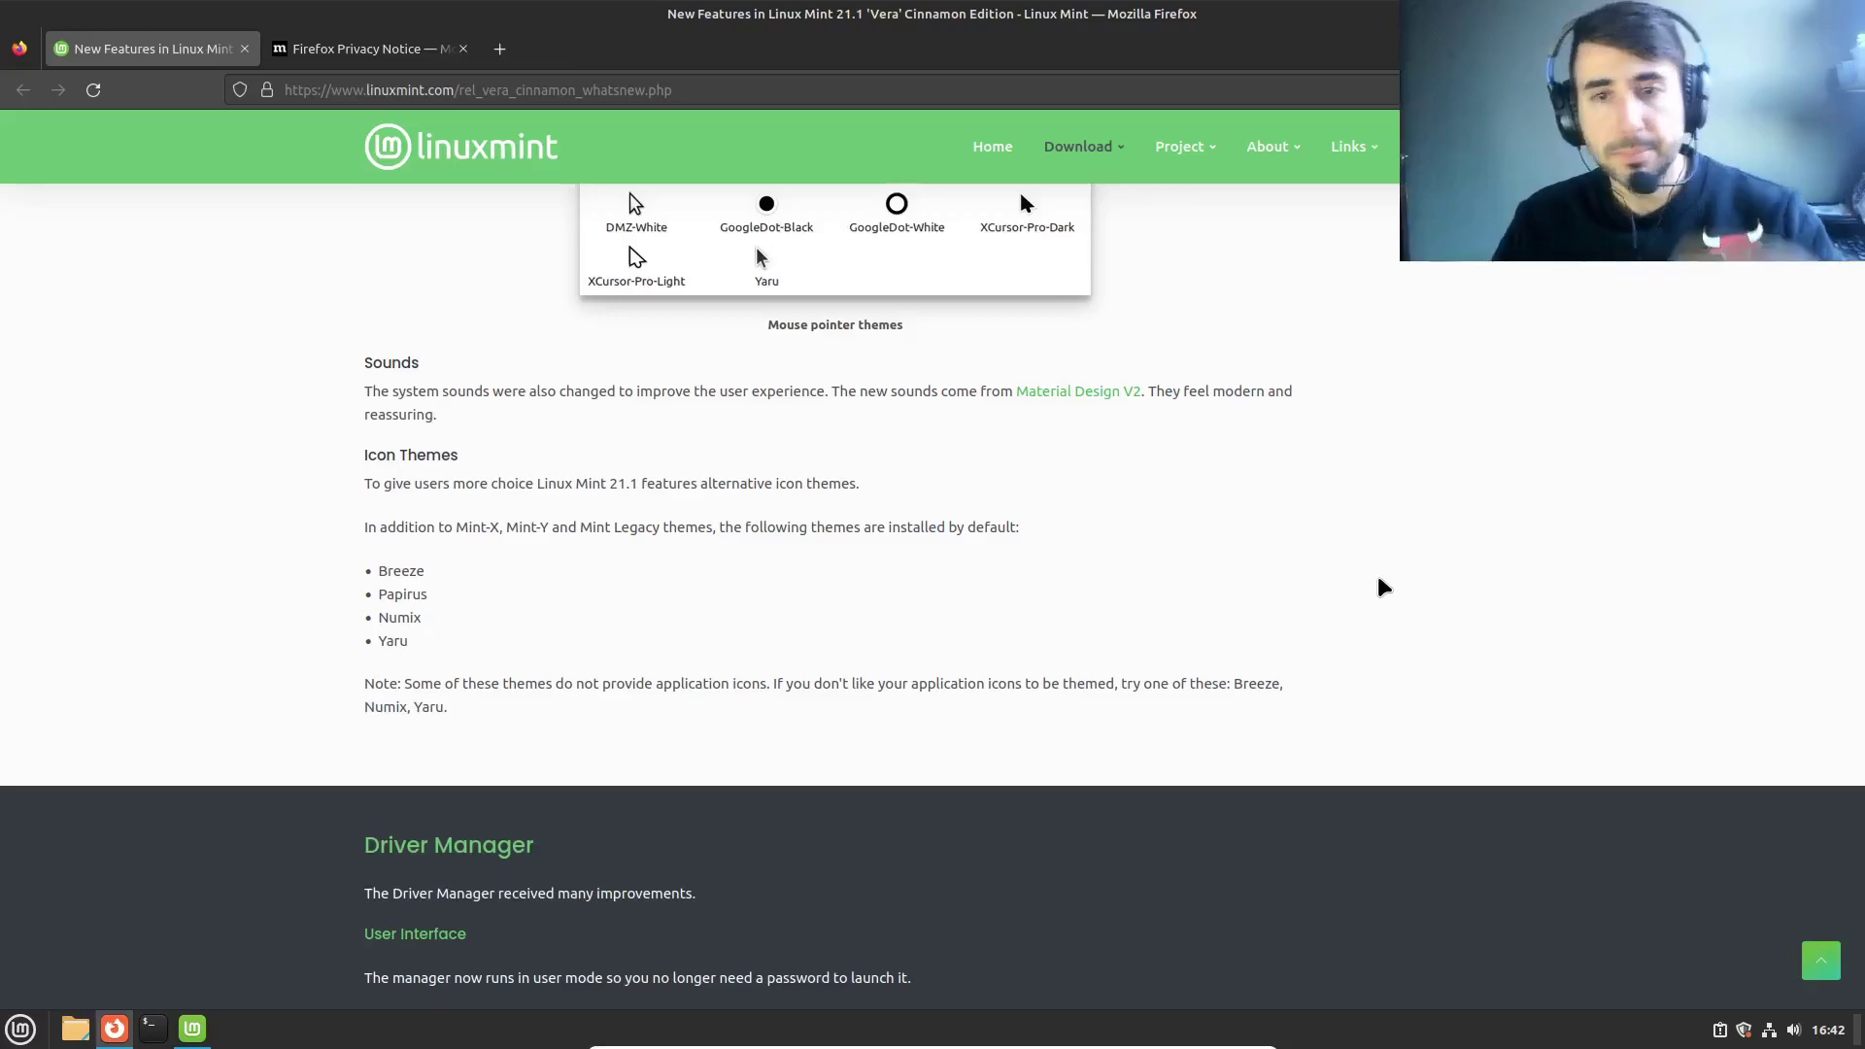
Step: Close the Firefox Privacy Notice and New Features pages, and dismiss the welcome window
{"action": "left_click", "coordinate": [398, 60]}
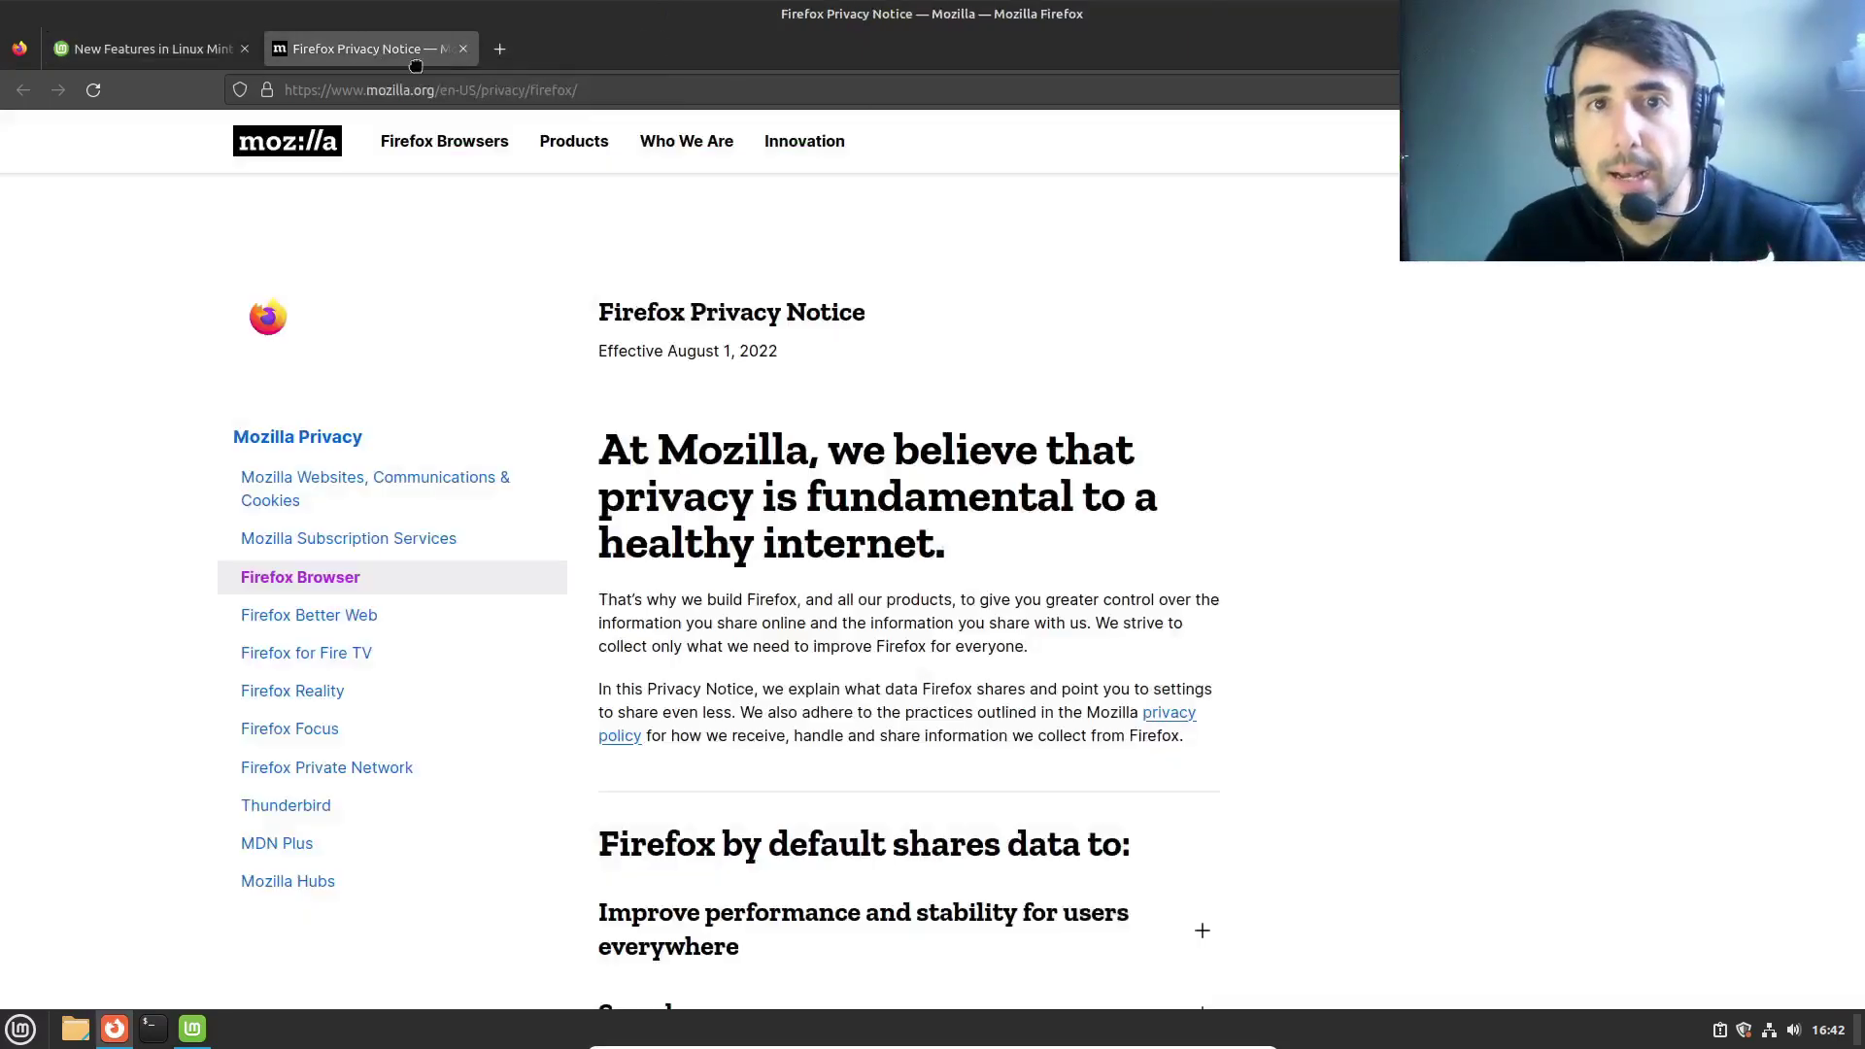
{"action": "left_click", "coordinate": [462, 49]}
{"action": "key", "text": "ctrl+w"}
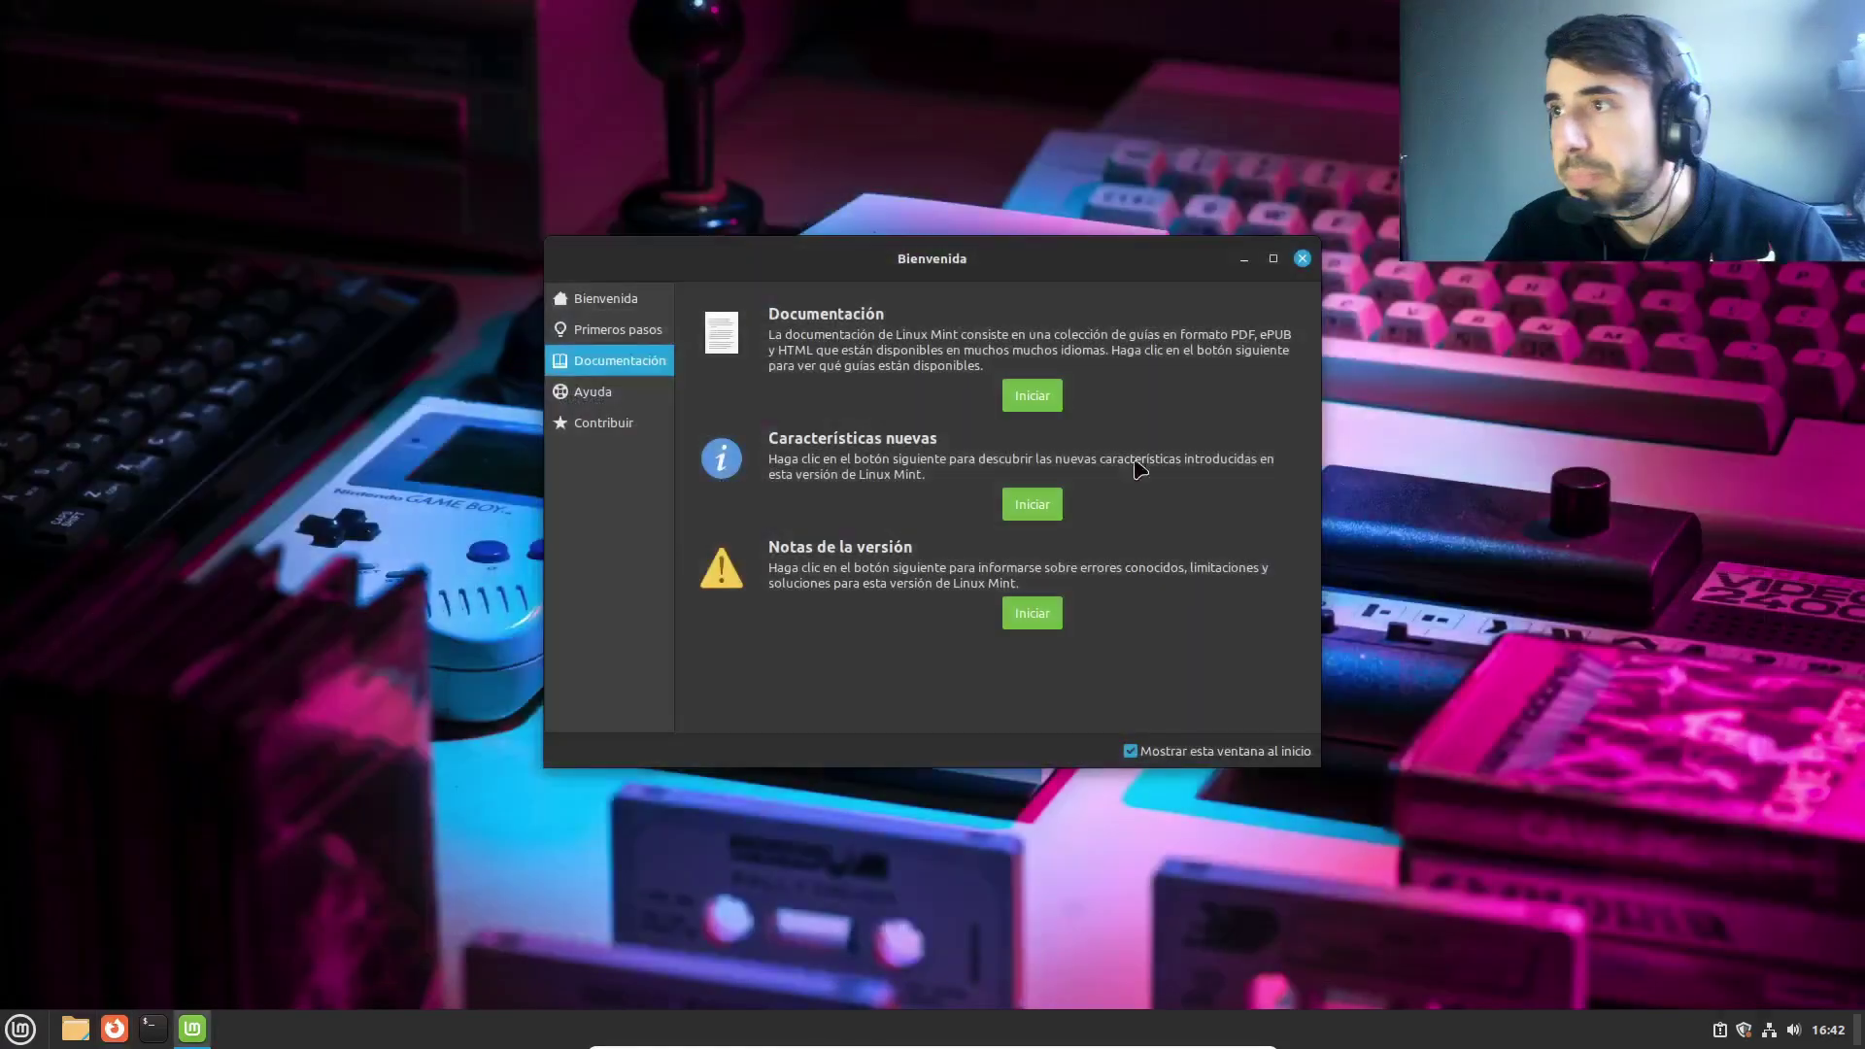
{"action": "left_click", "coordinate": [1301, 259]}
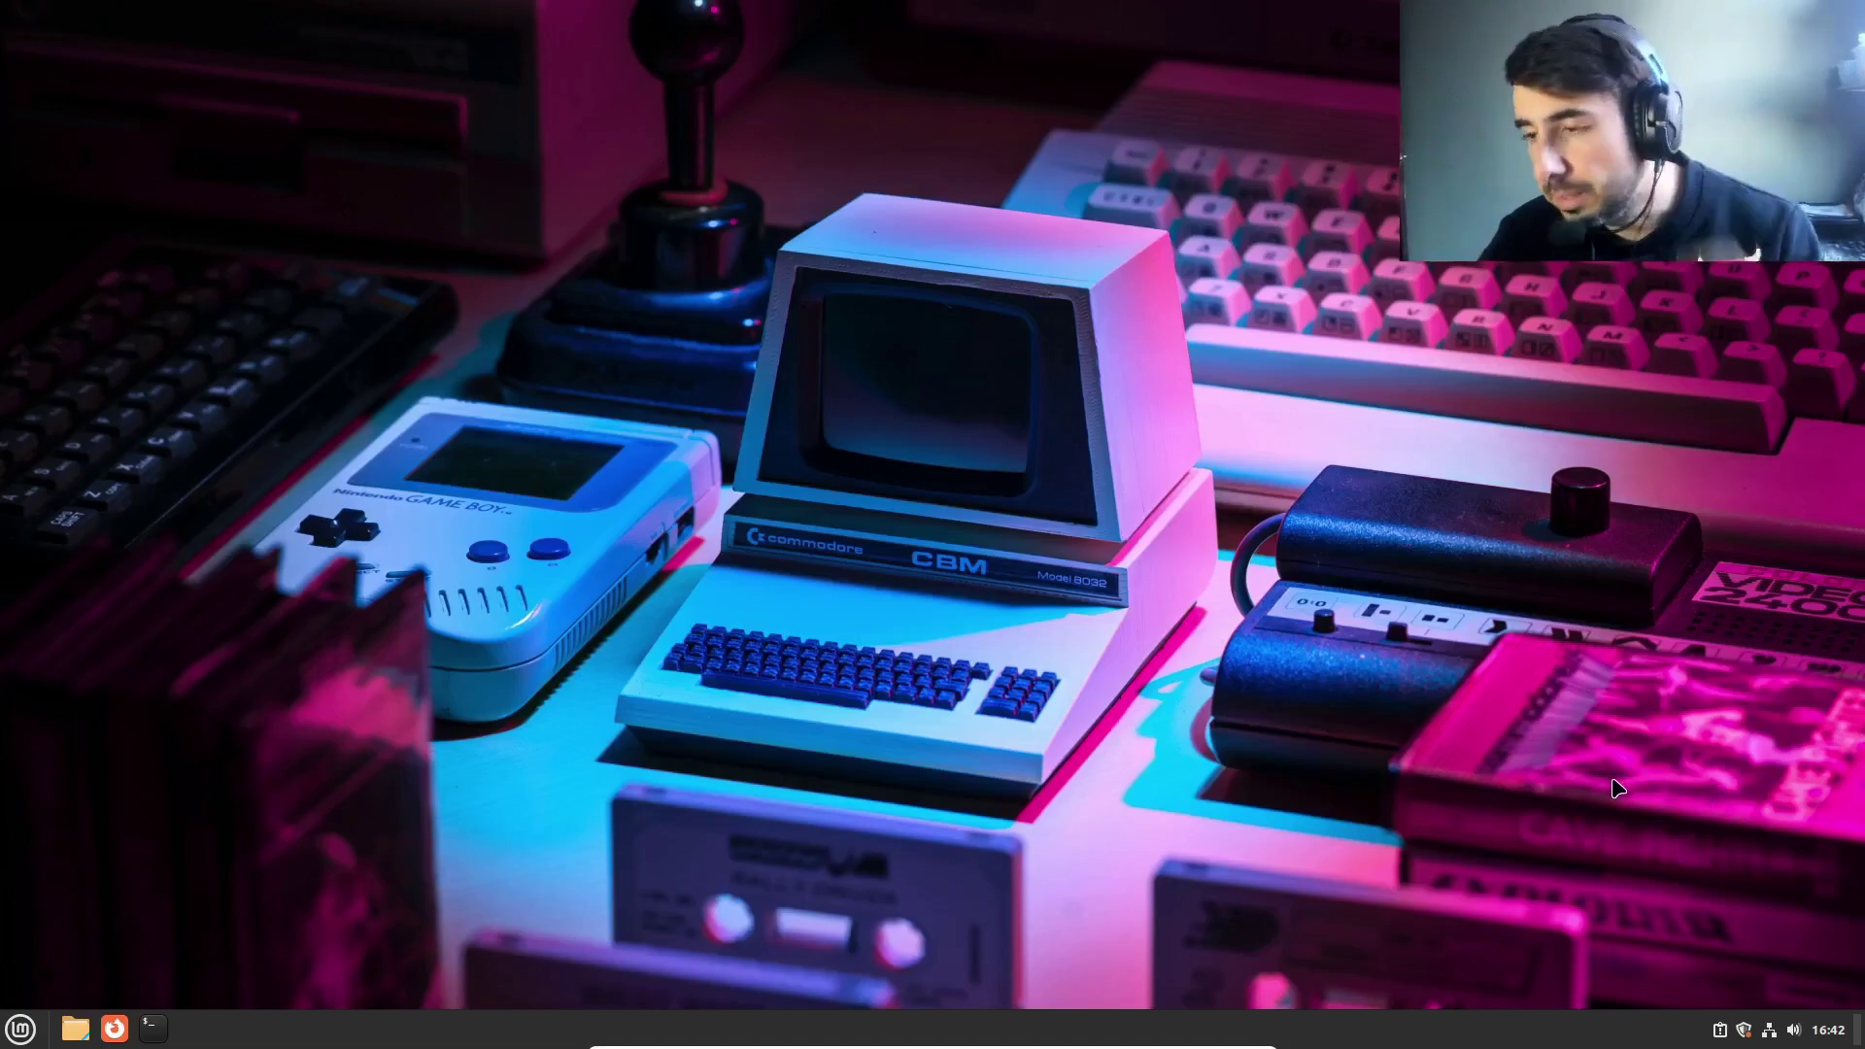
Step: Open the calendar from the taskbar date, look at the new event form for 20 December, and close the calendar
{"action": "left_click", "coordinate": [1832, 1031]}
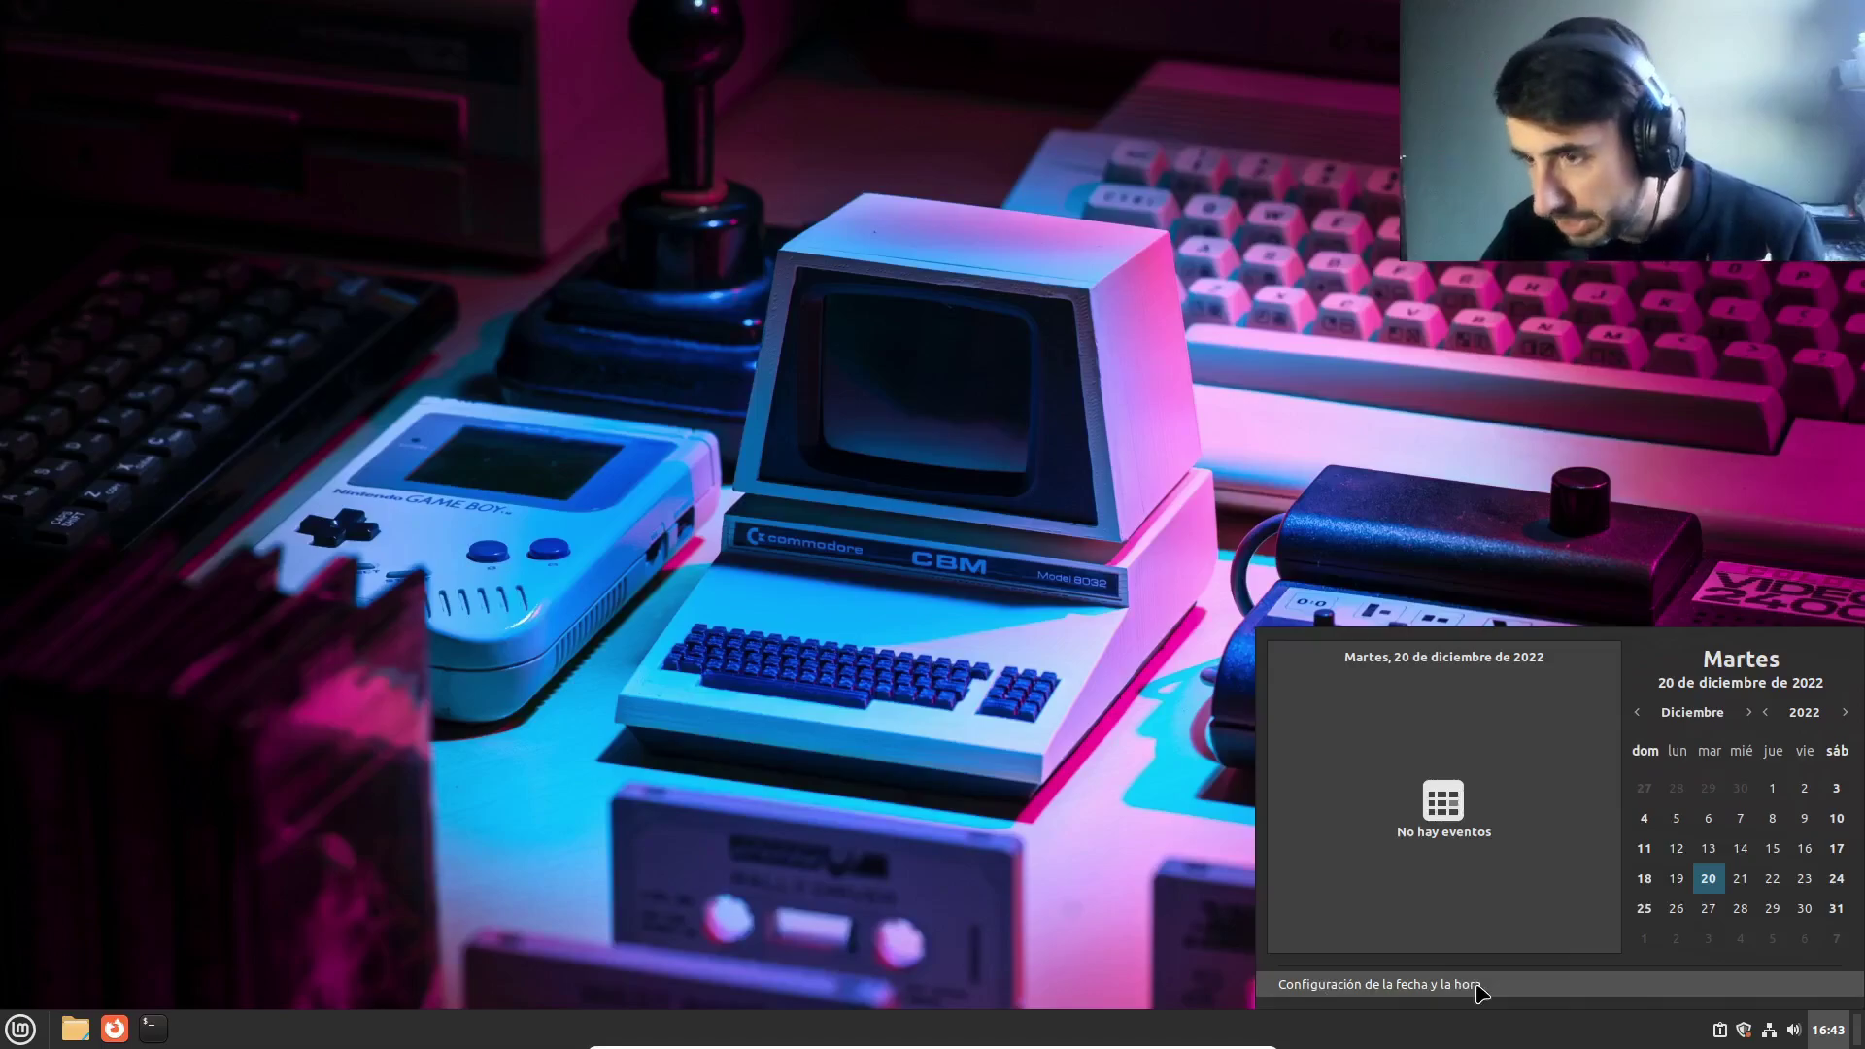
{"action": "left_click", "coordinate": [1454, 811]}
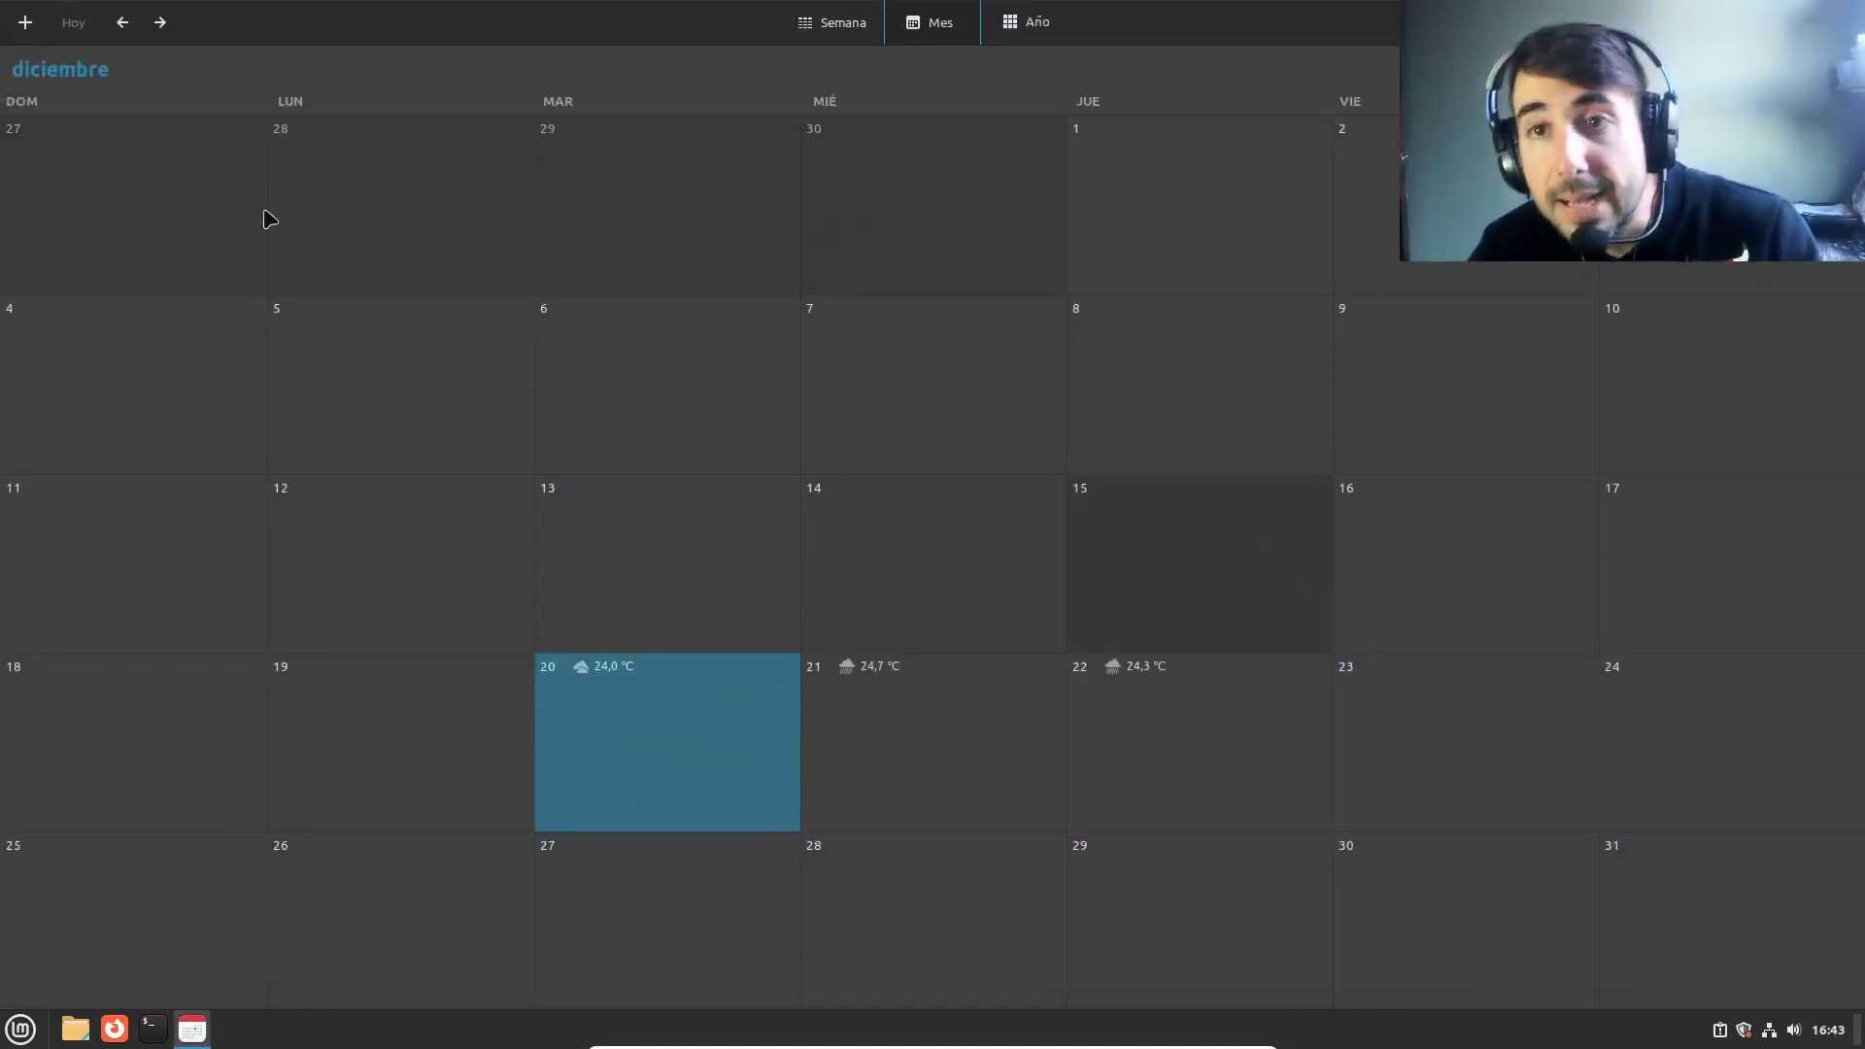
{"action": "left_click", "coordinate": [706, 712]}
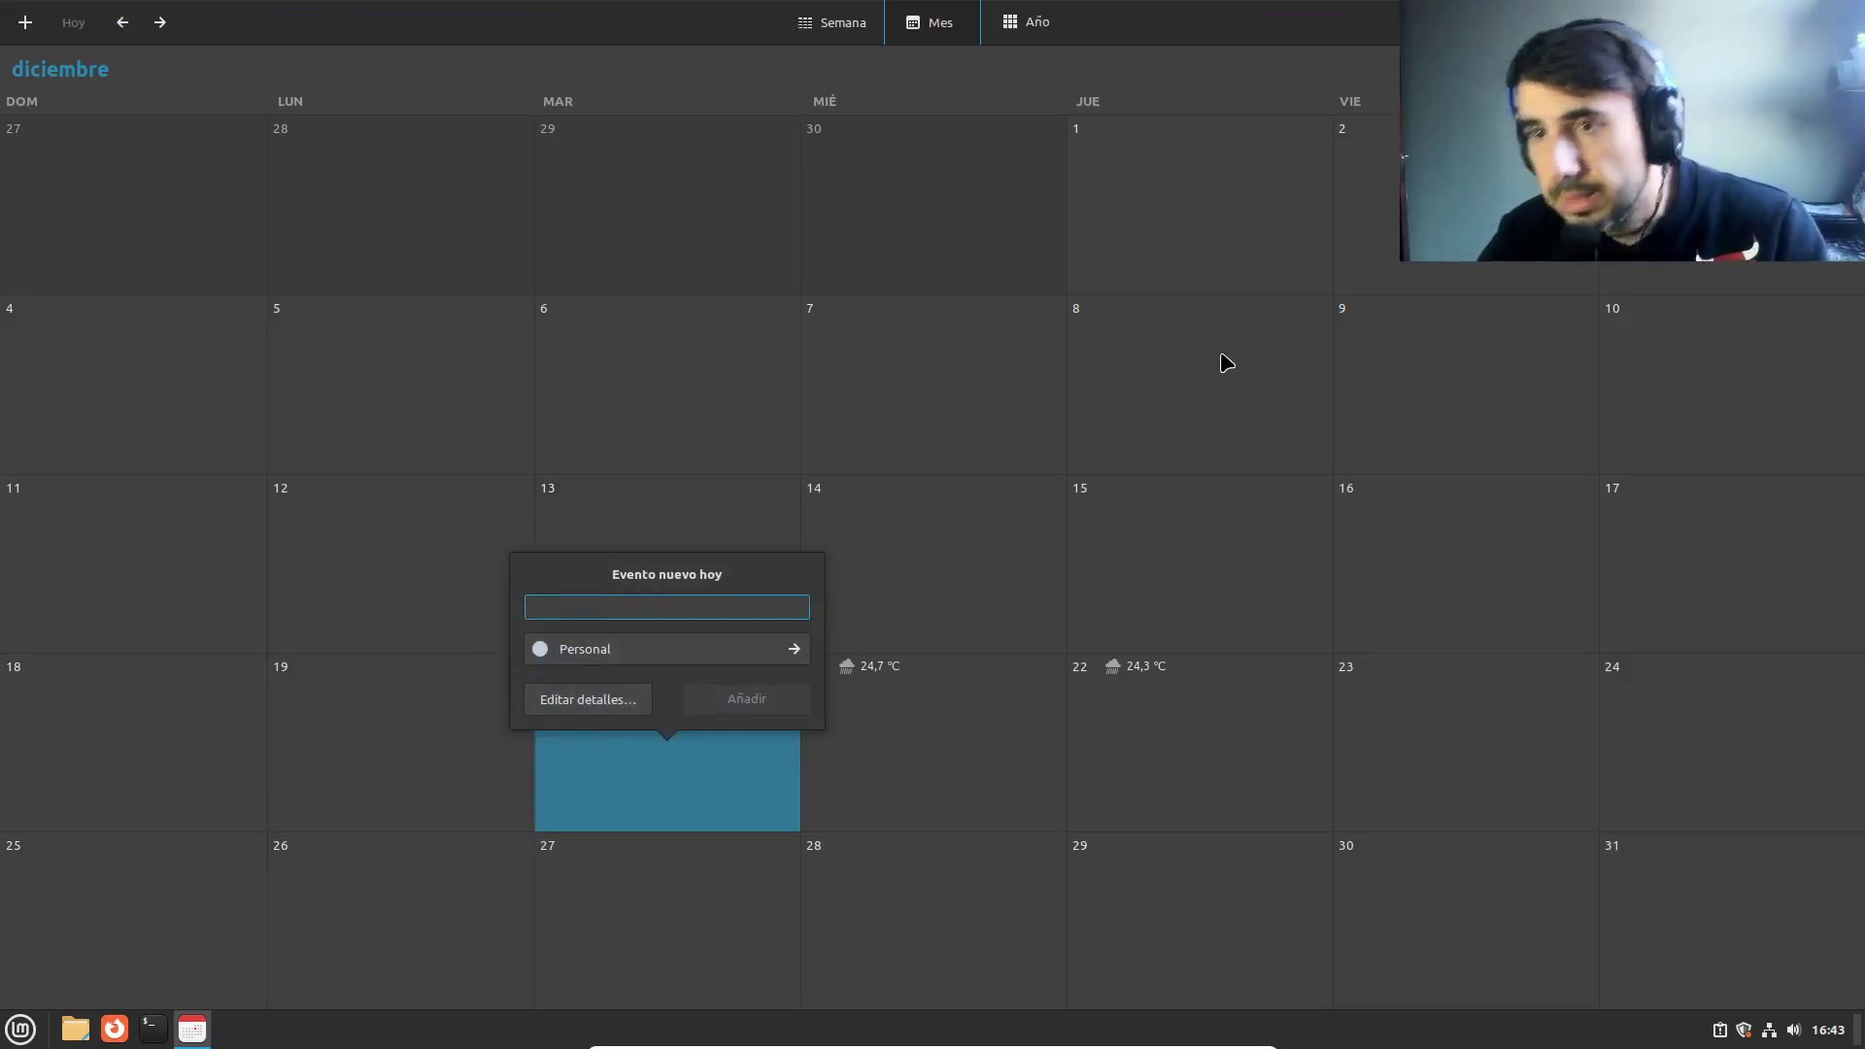
{"action": "left_click", "coordinate": [1243, 330]}
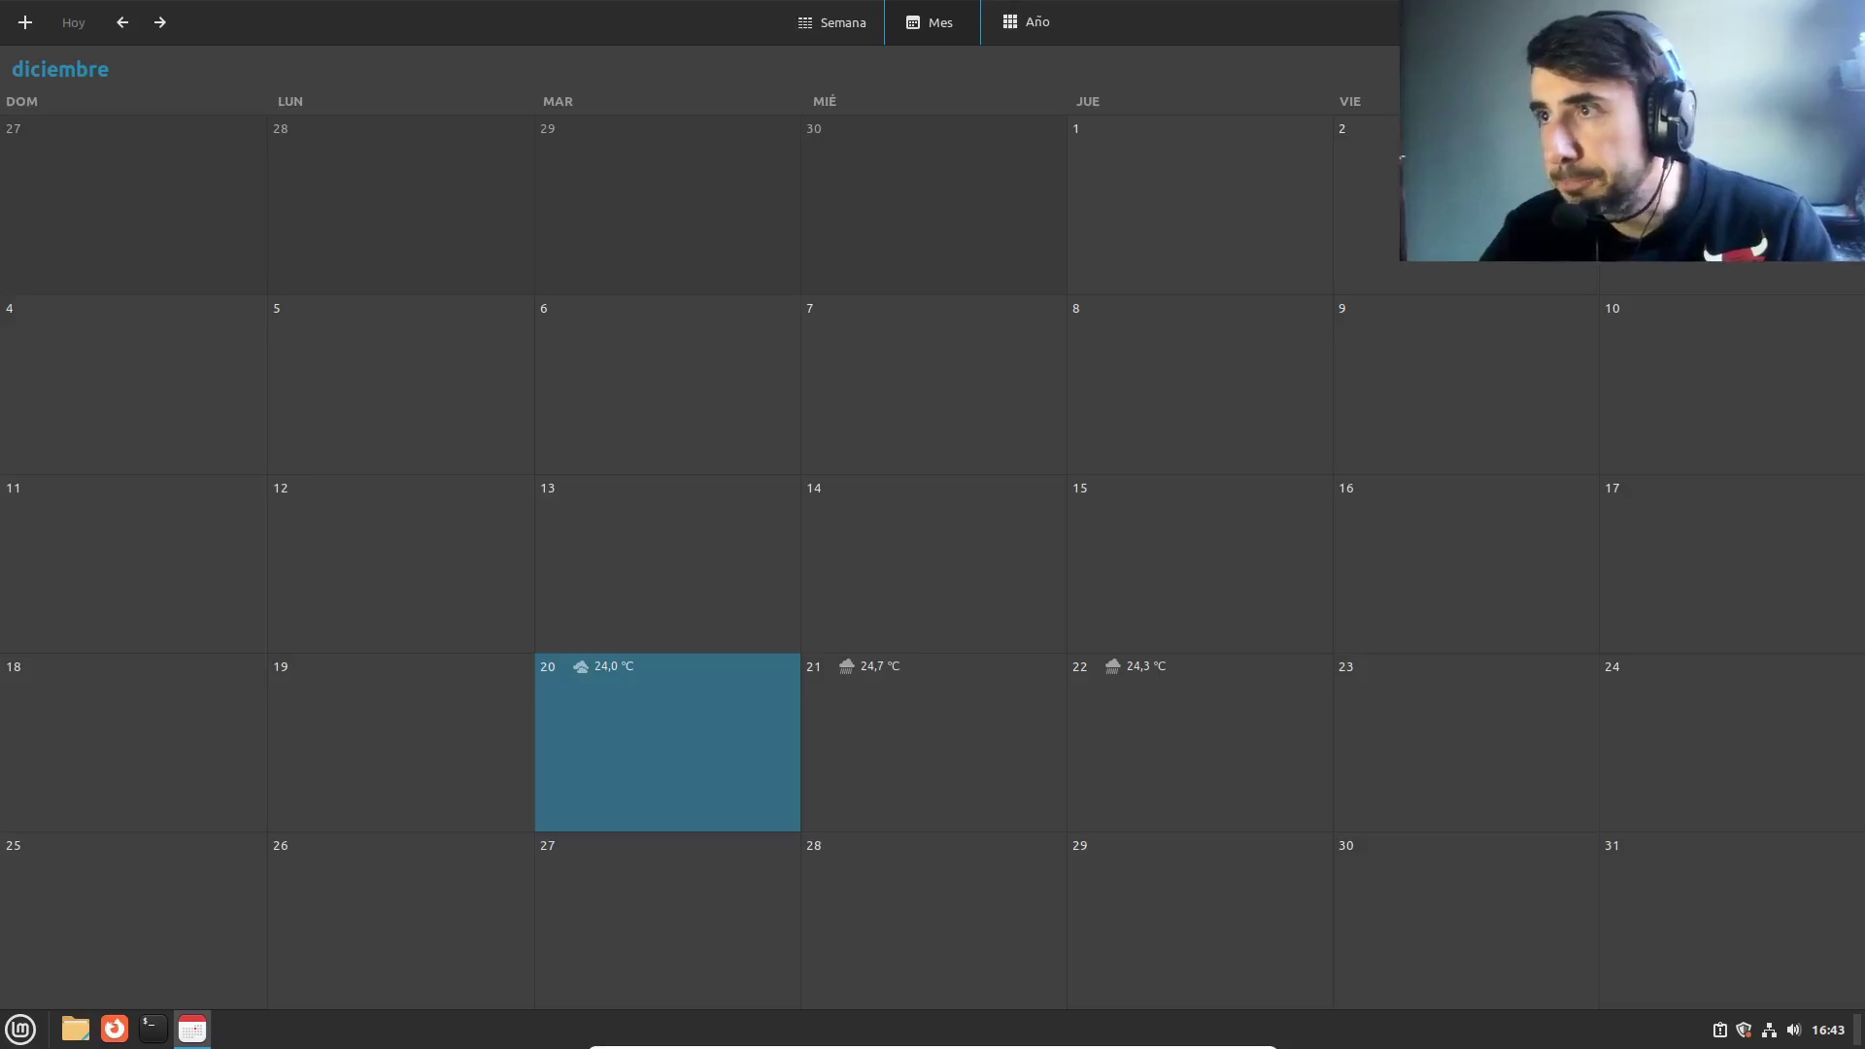
{"action": "left_click", "coordinate": [1841, 22]}
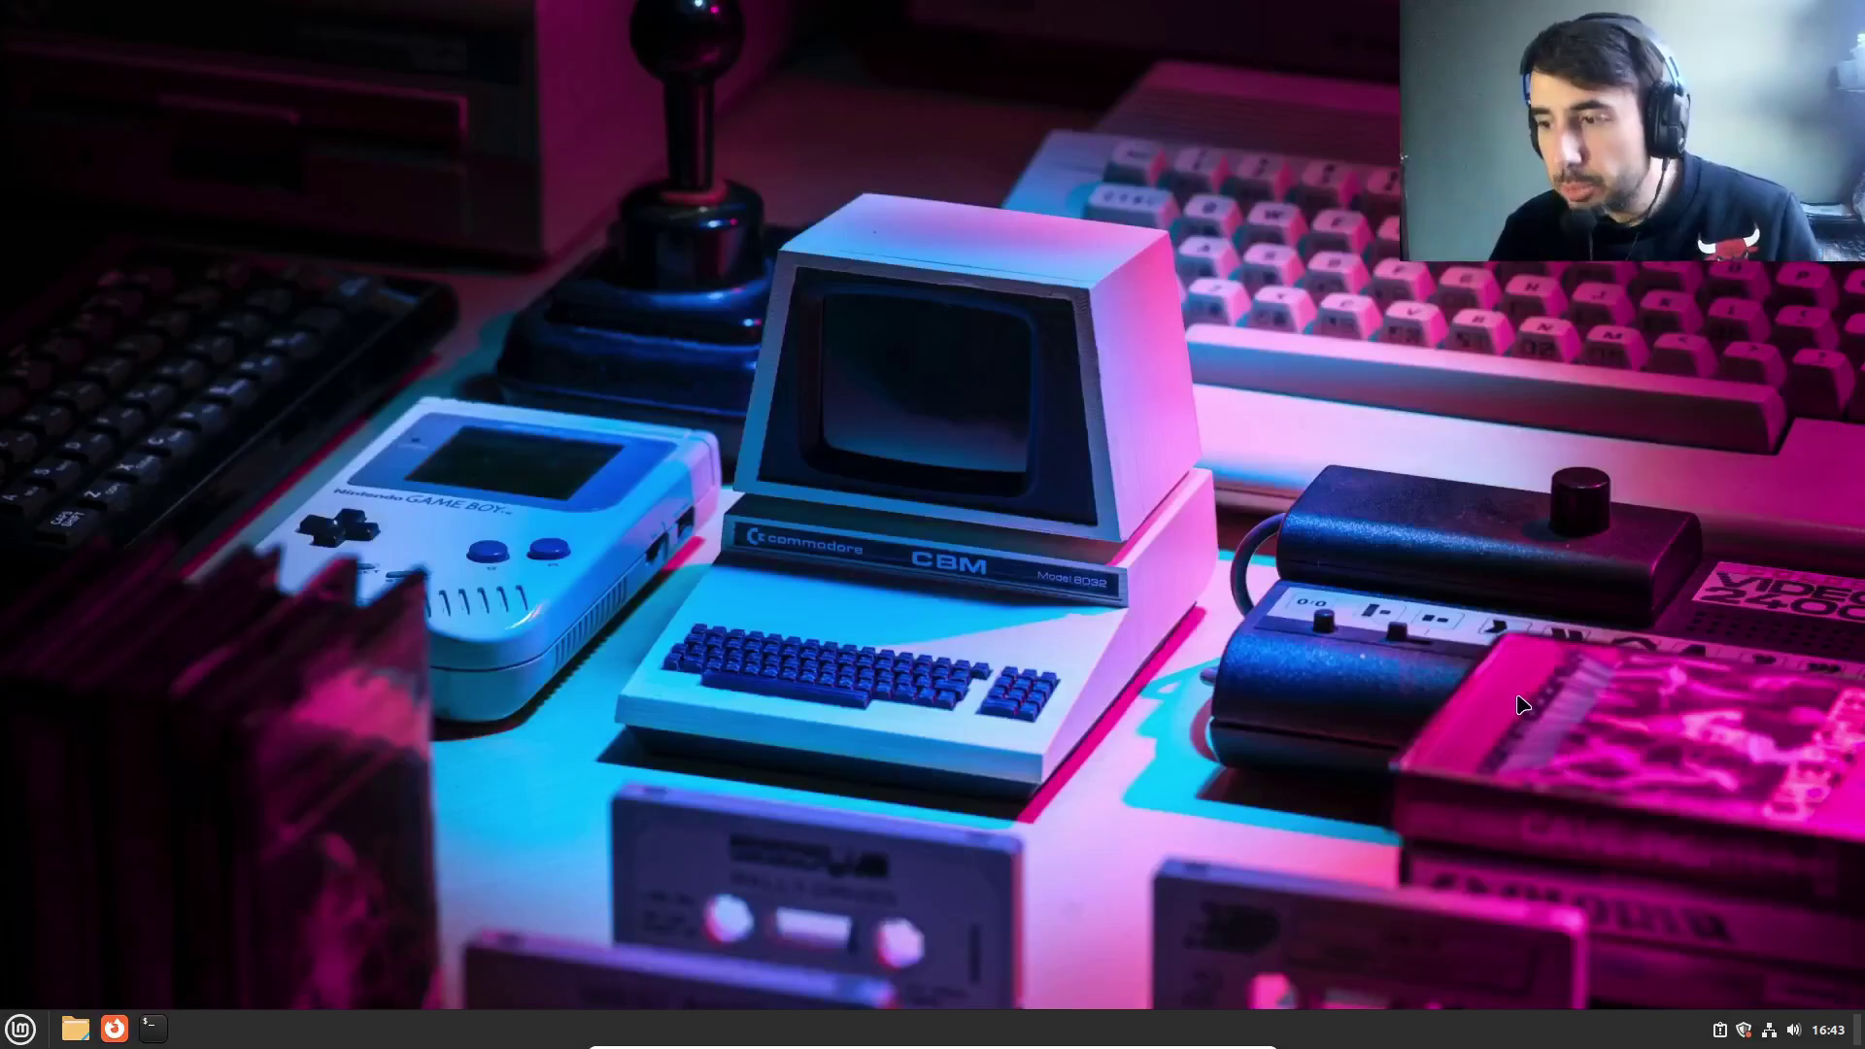
Step: Set the system volume to 18%
{"action": "left_click", "coordinate": [1795, 1031]}
{"action": "scroll", "coordinate": [1620, 957], "scroll_direction": "down", "scroll_amount": 5}
{"action": "left_click", "coordinate": [1663, 957]}
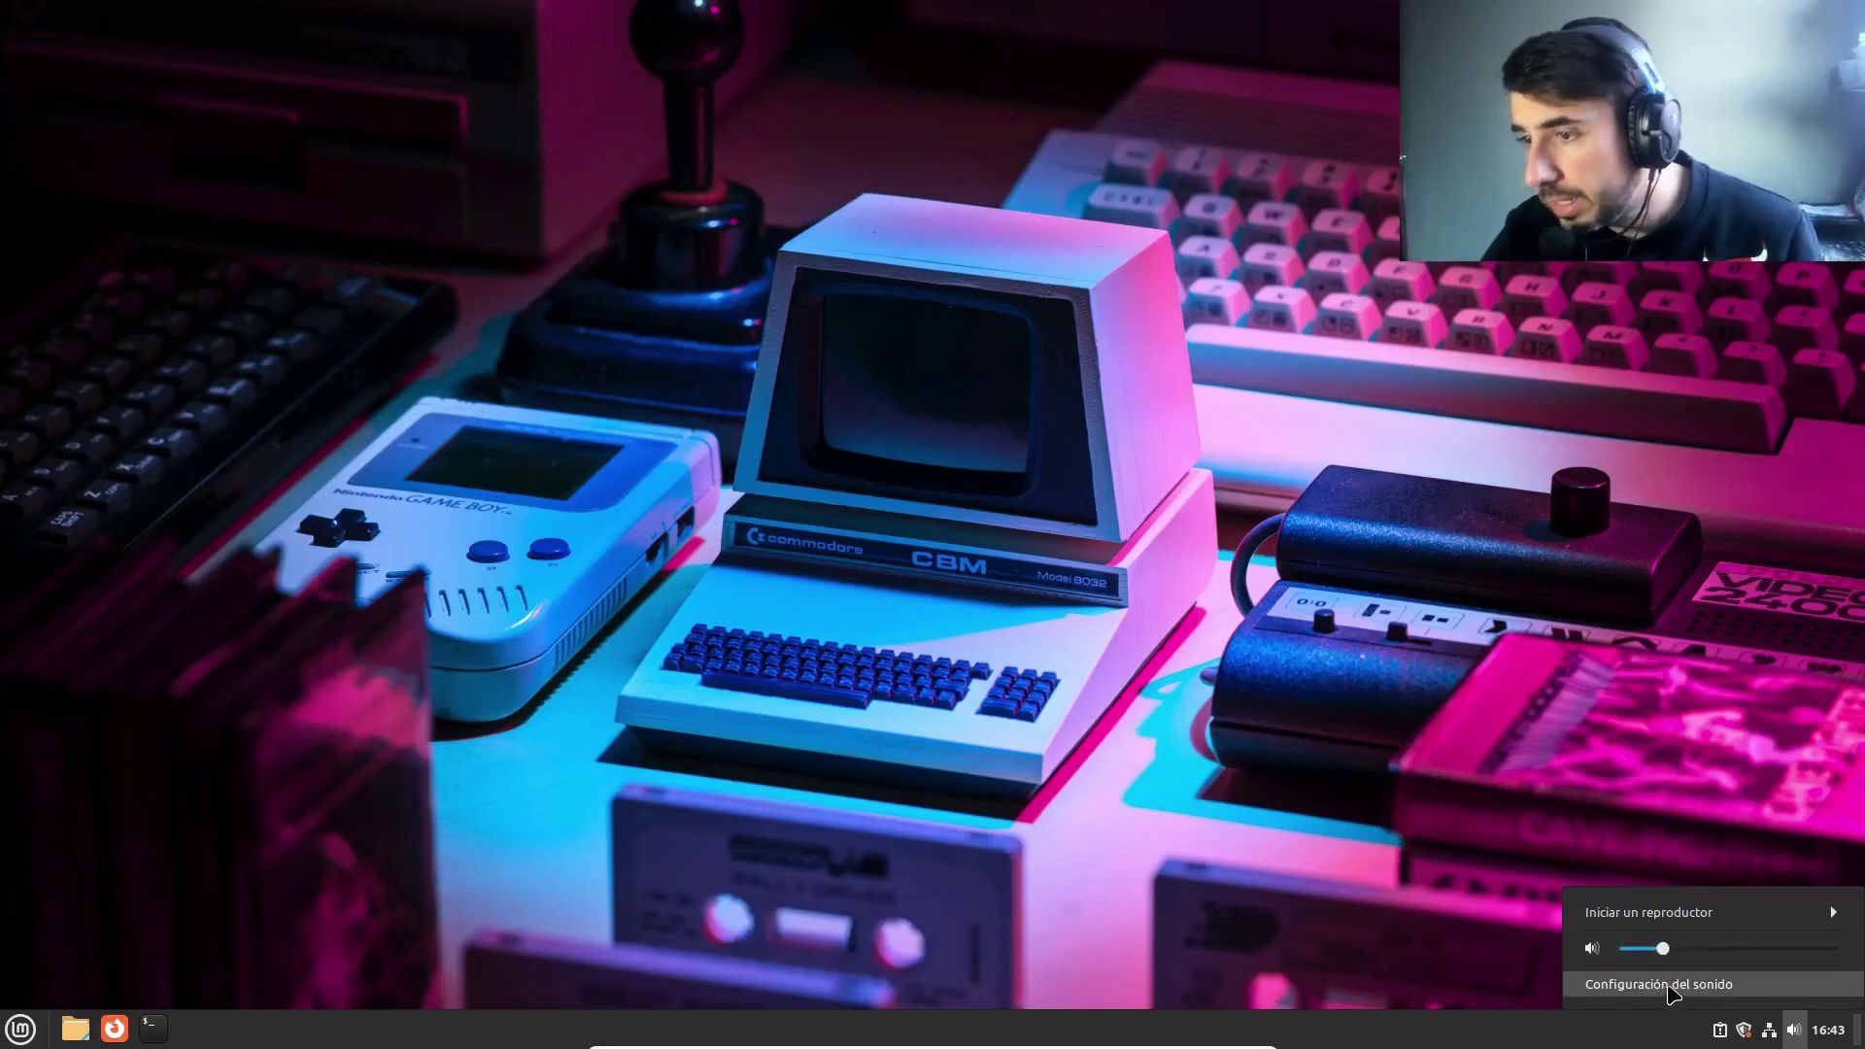
Step: Review the input, sound effects, applications and configuration pages of the sound settings, and close them
{"action": "left_click", "coordinate": [1661, 992]}
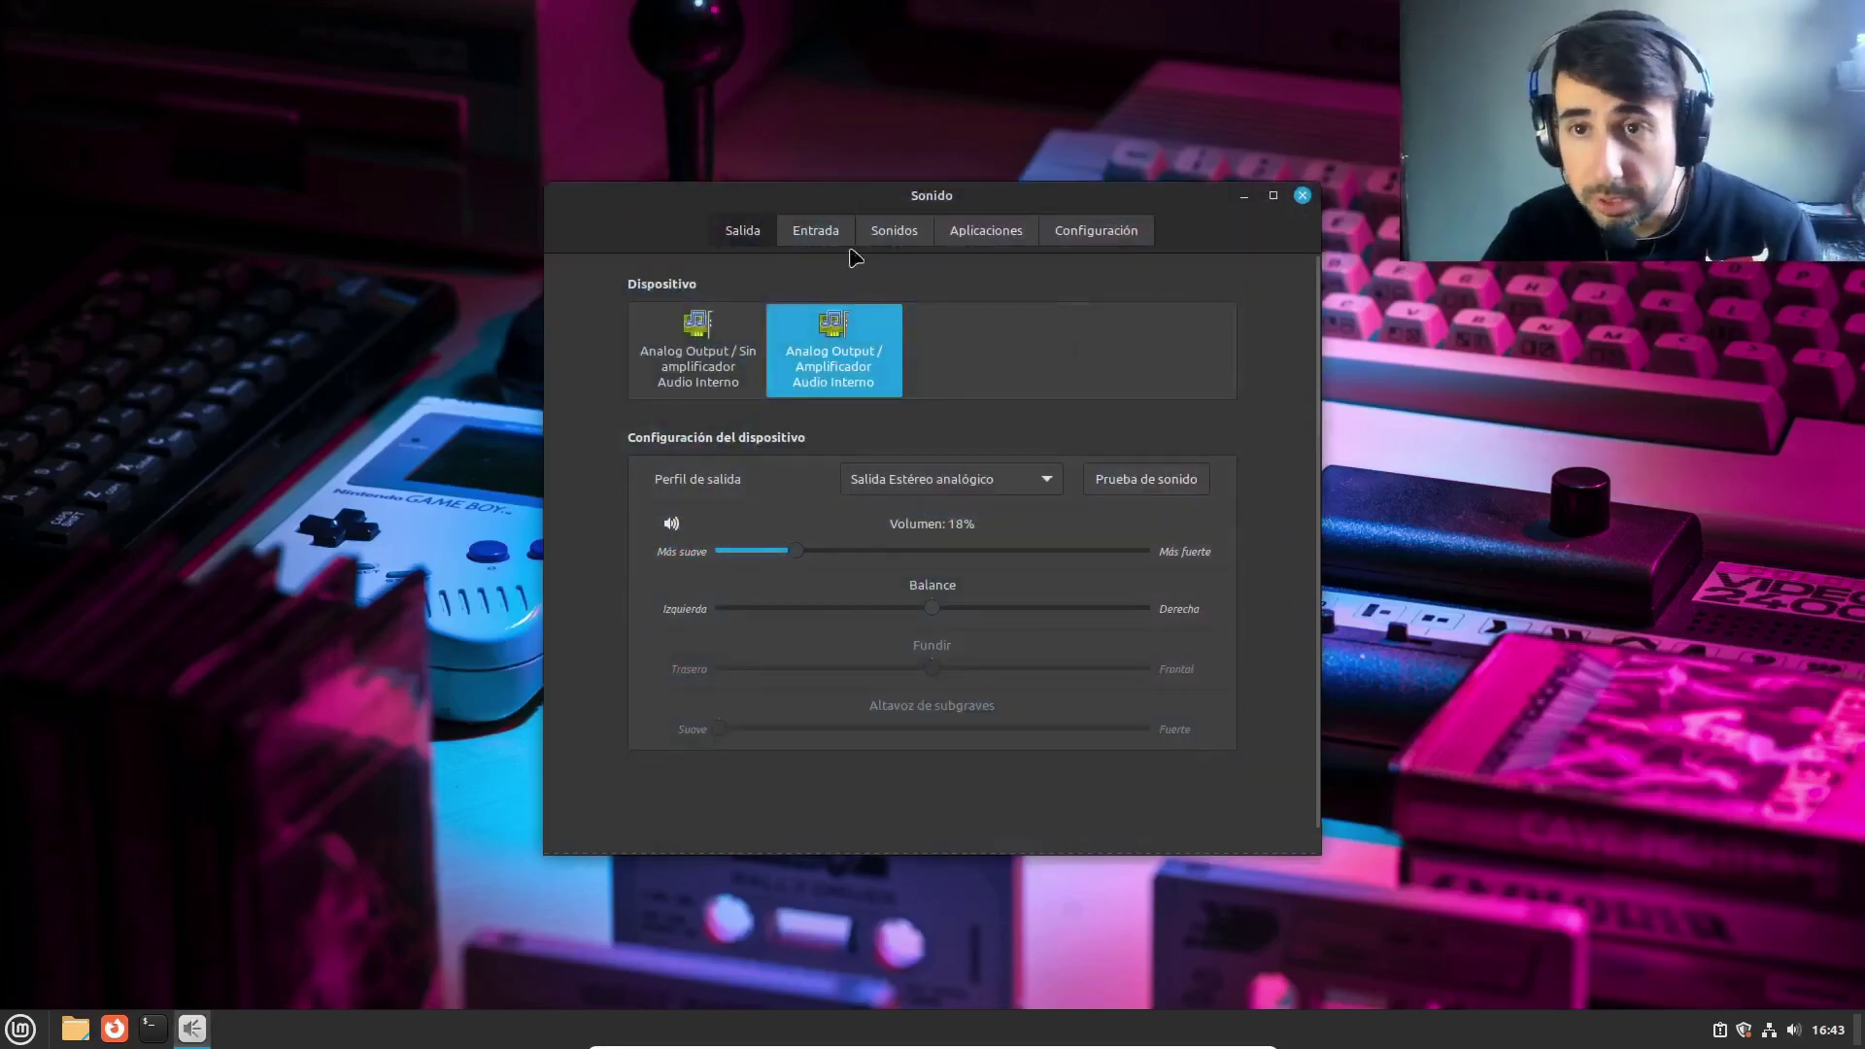
{"action": "left_click", "coordinate": [816, 233]}
{"action": "left_click", "coordinate": [893, 230]}
{"action": "left_click", "coordinate": [985, 230]}
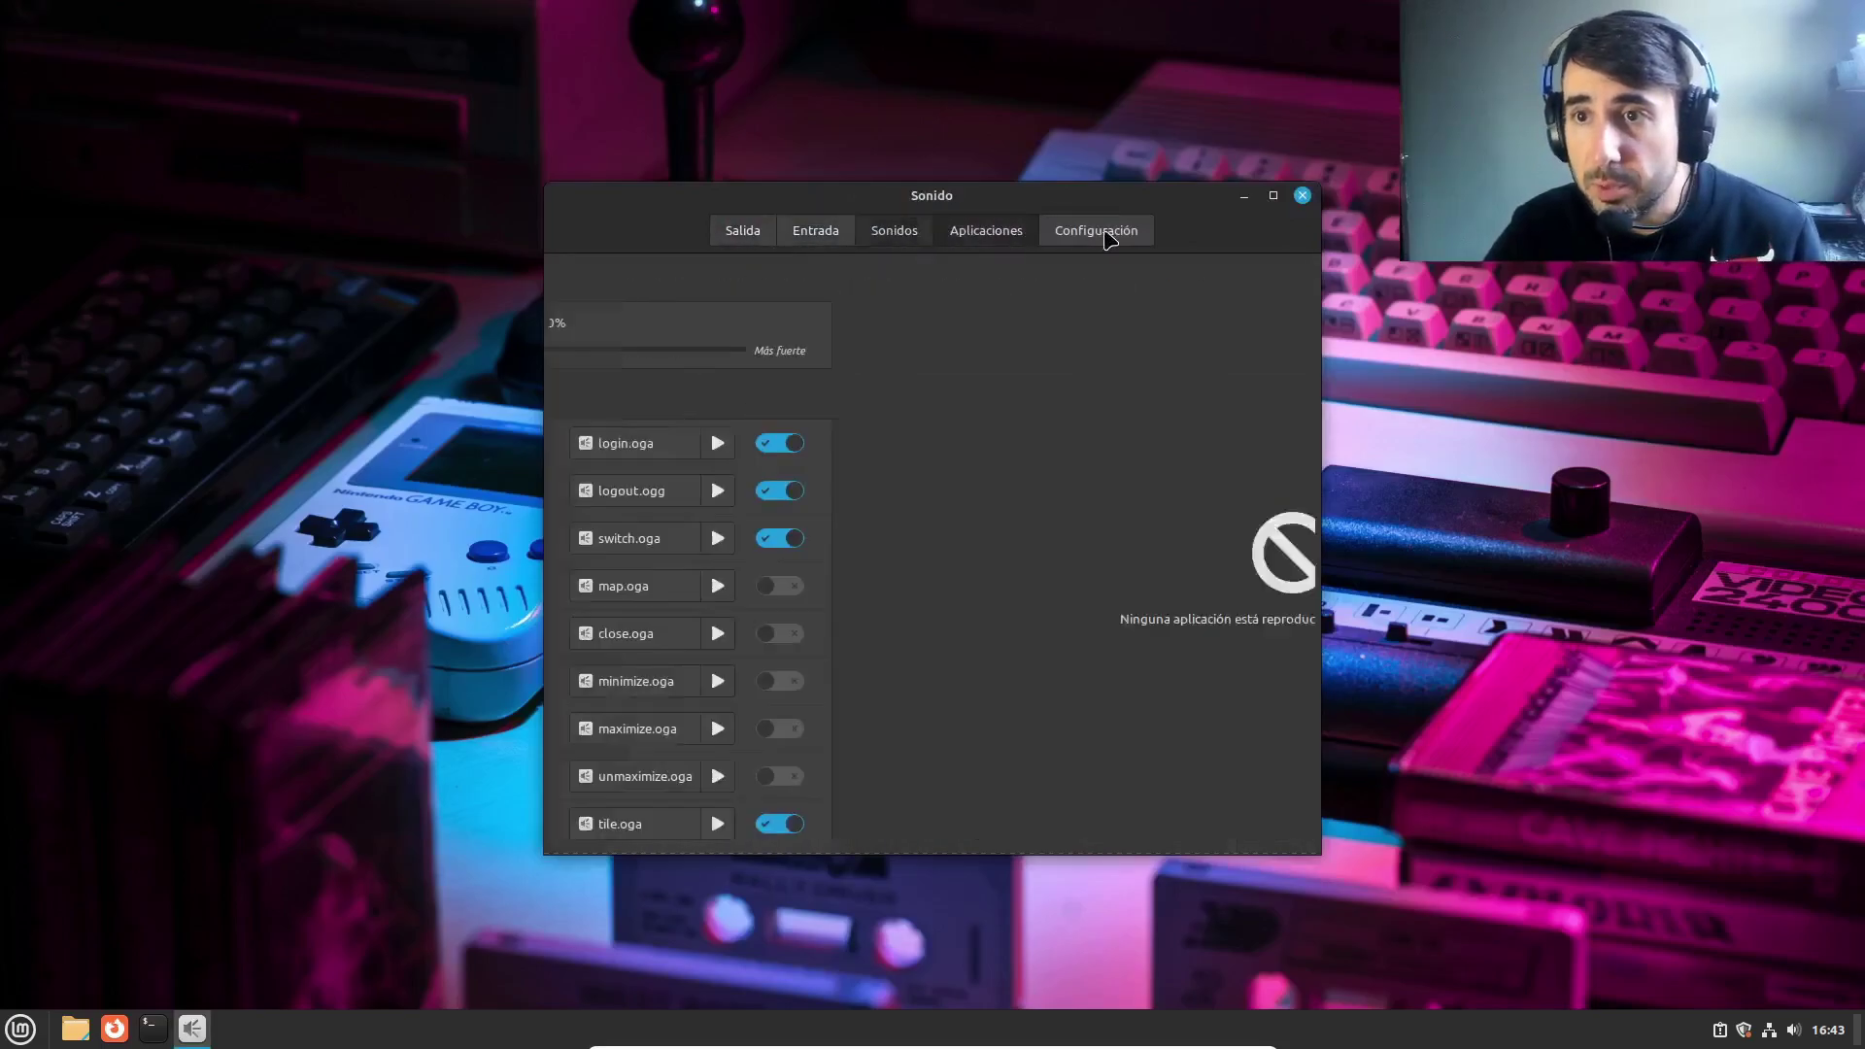
{"action": "left_click", "coordinate": [1119, 238]}
{"action": "left_click", "coordinate": [1302, 196]}
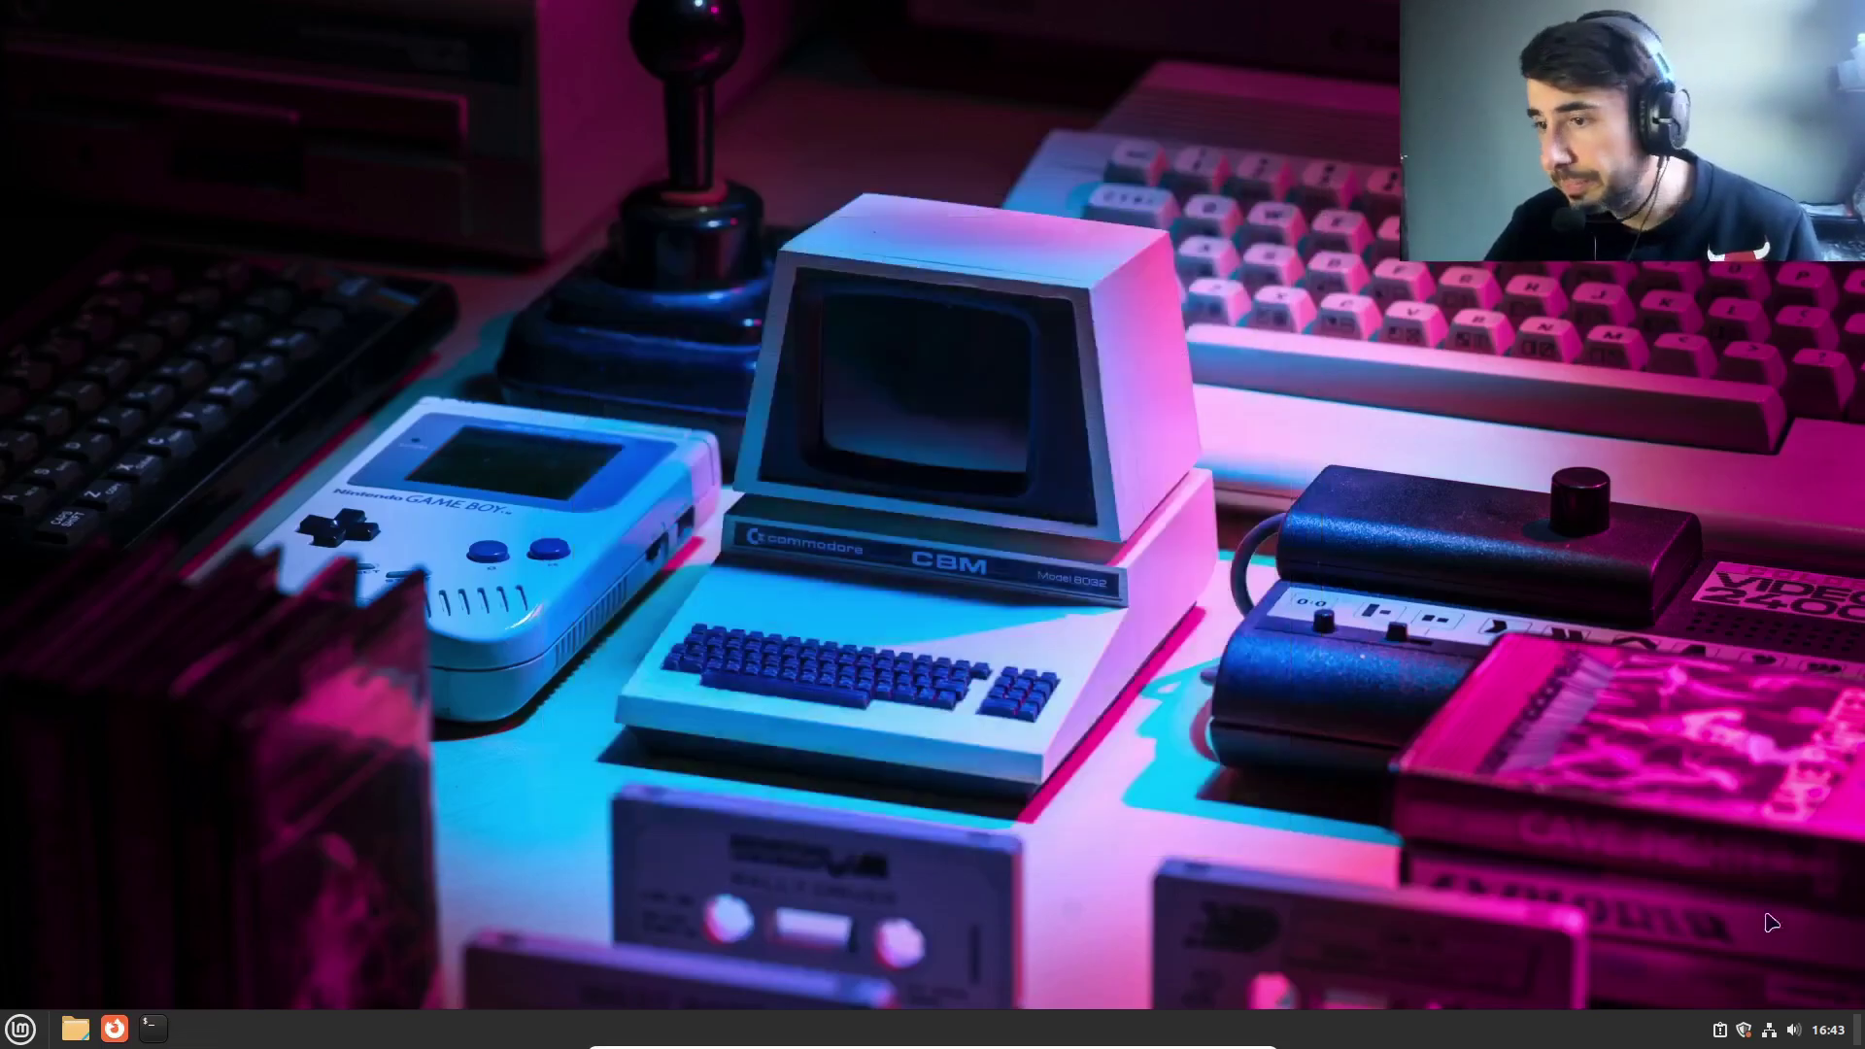
Step: Open the update manager to examine the pending updates, and move its window higher on the desktop
{"action": "left_click", "coordinate": [1744, 1031]}
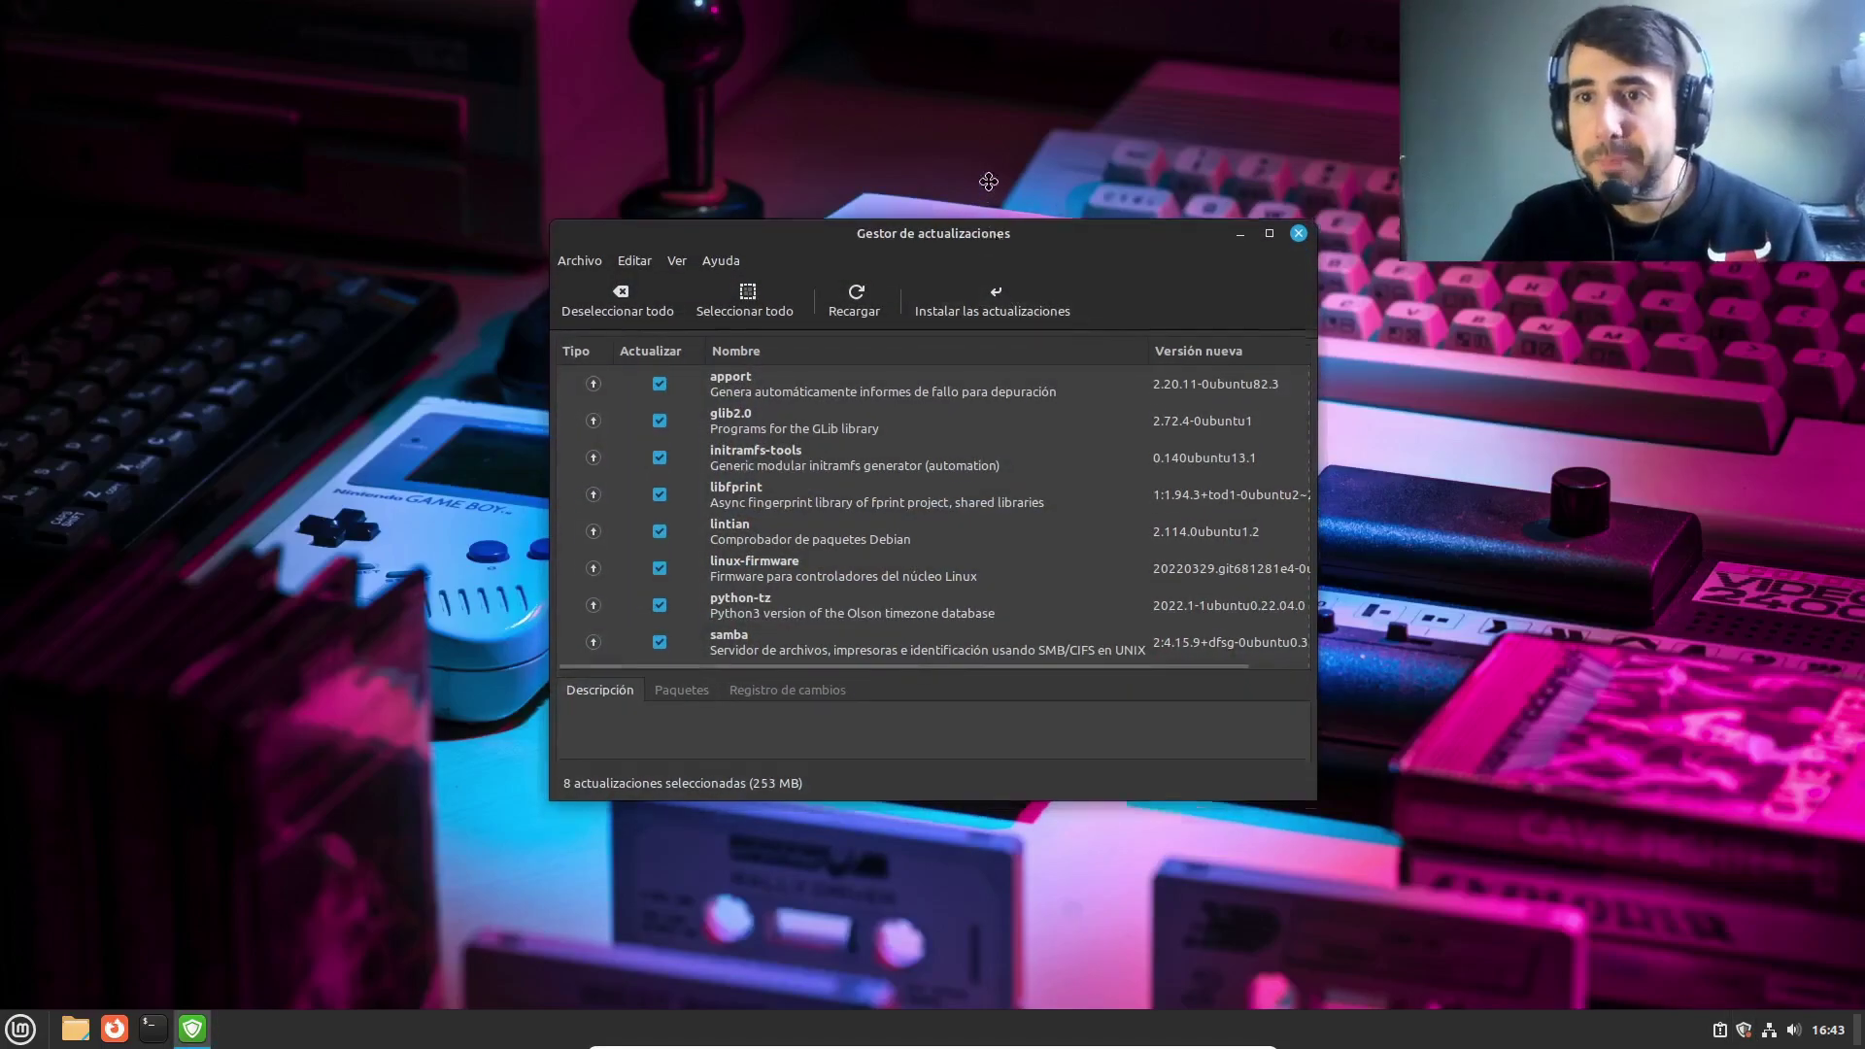
{"action": "left_click_drag", "start_coordinate": [988, 185], "coordinate": [996, 144]}
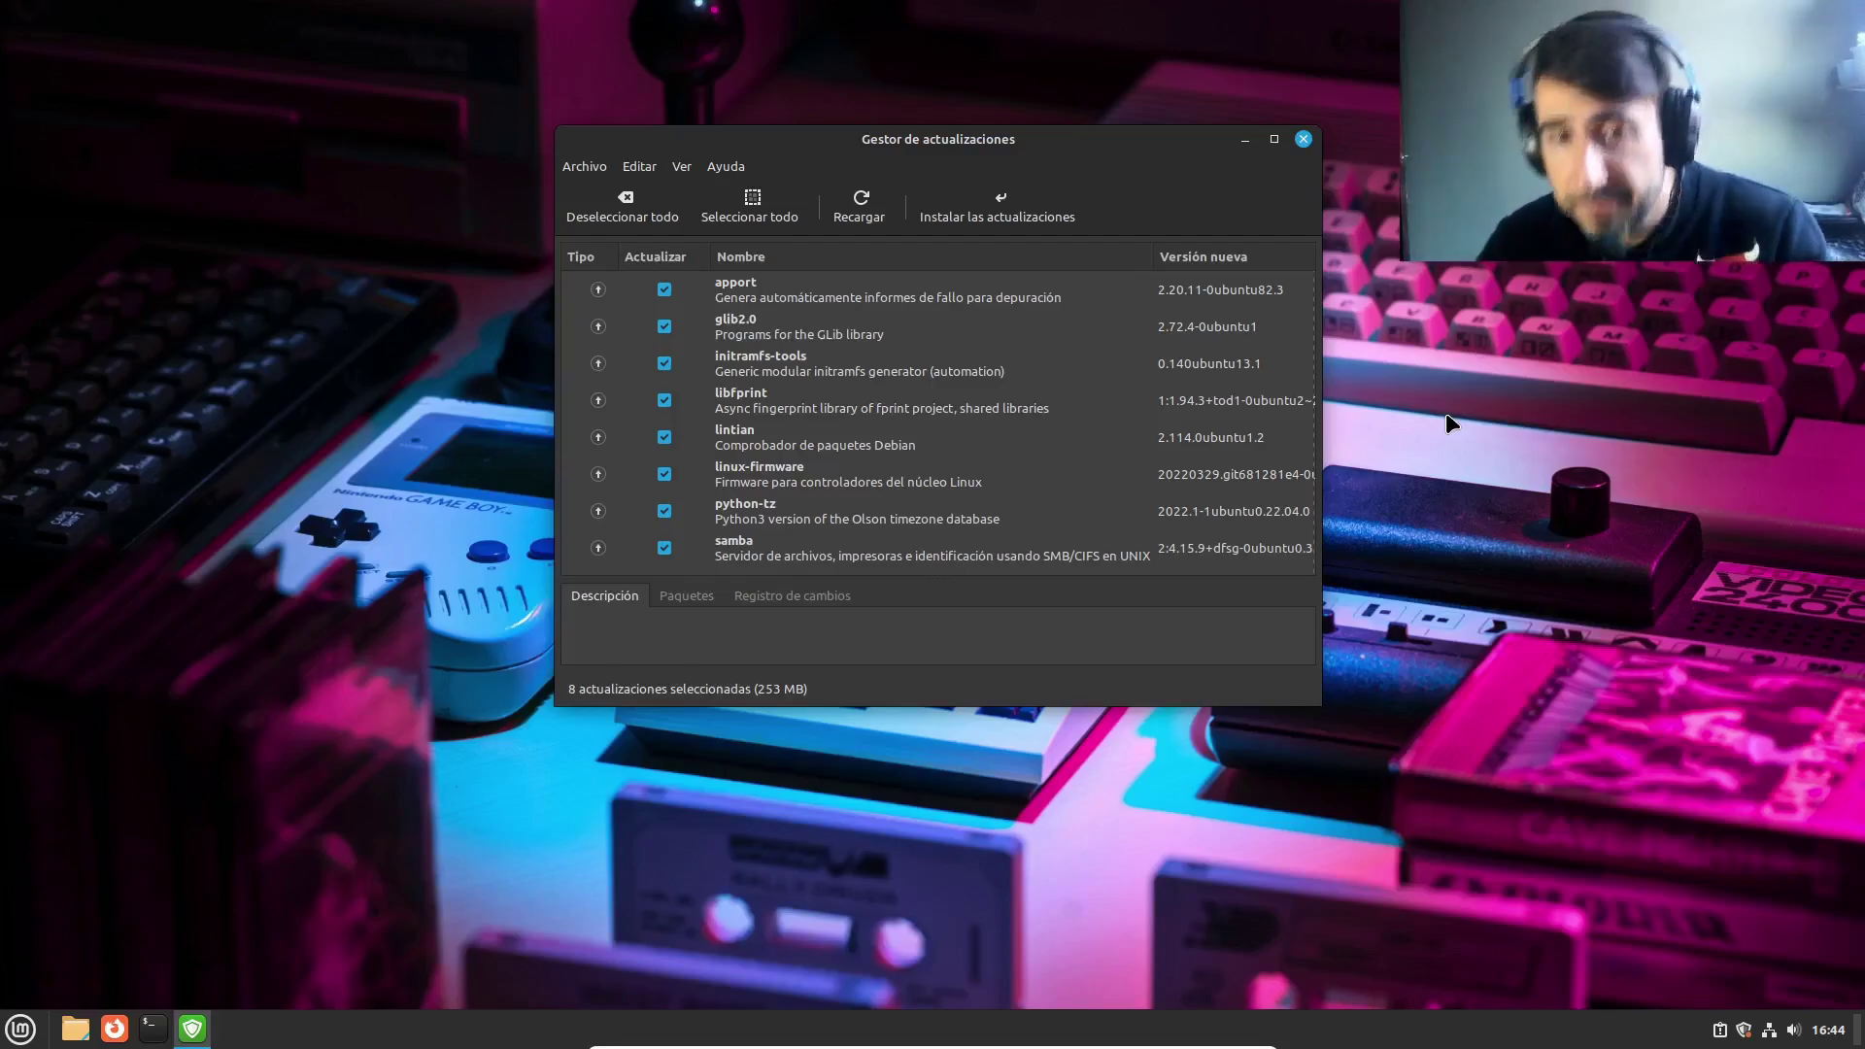
Step: View the update manager's version information, and close both the information dialog and the update manager
{"action": "left_click", "coordinate": [728, 169]}
{"action": "left_click", "coordinate": [743, 271]}
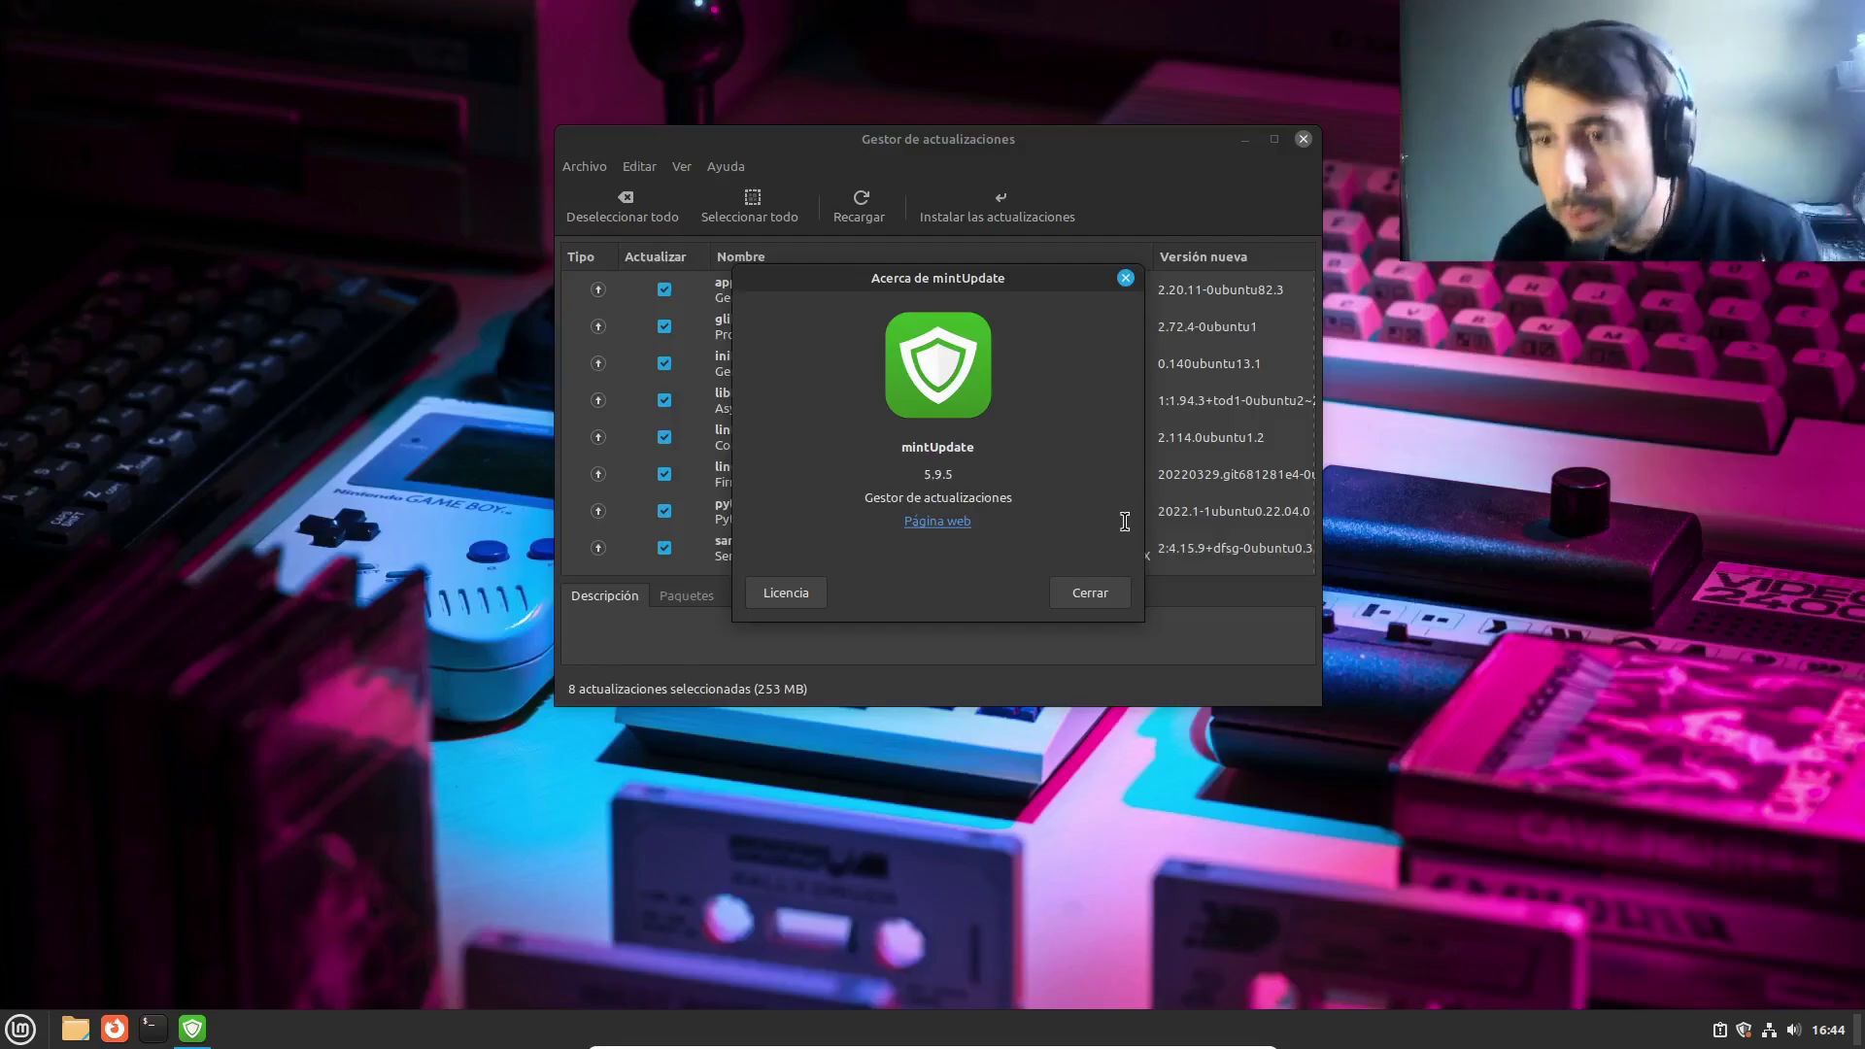
{"action": "left_click", "coordinate": [1105, 602]}
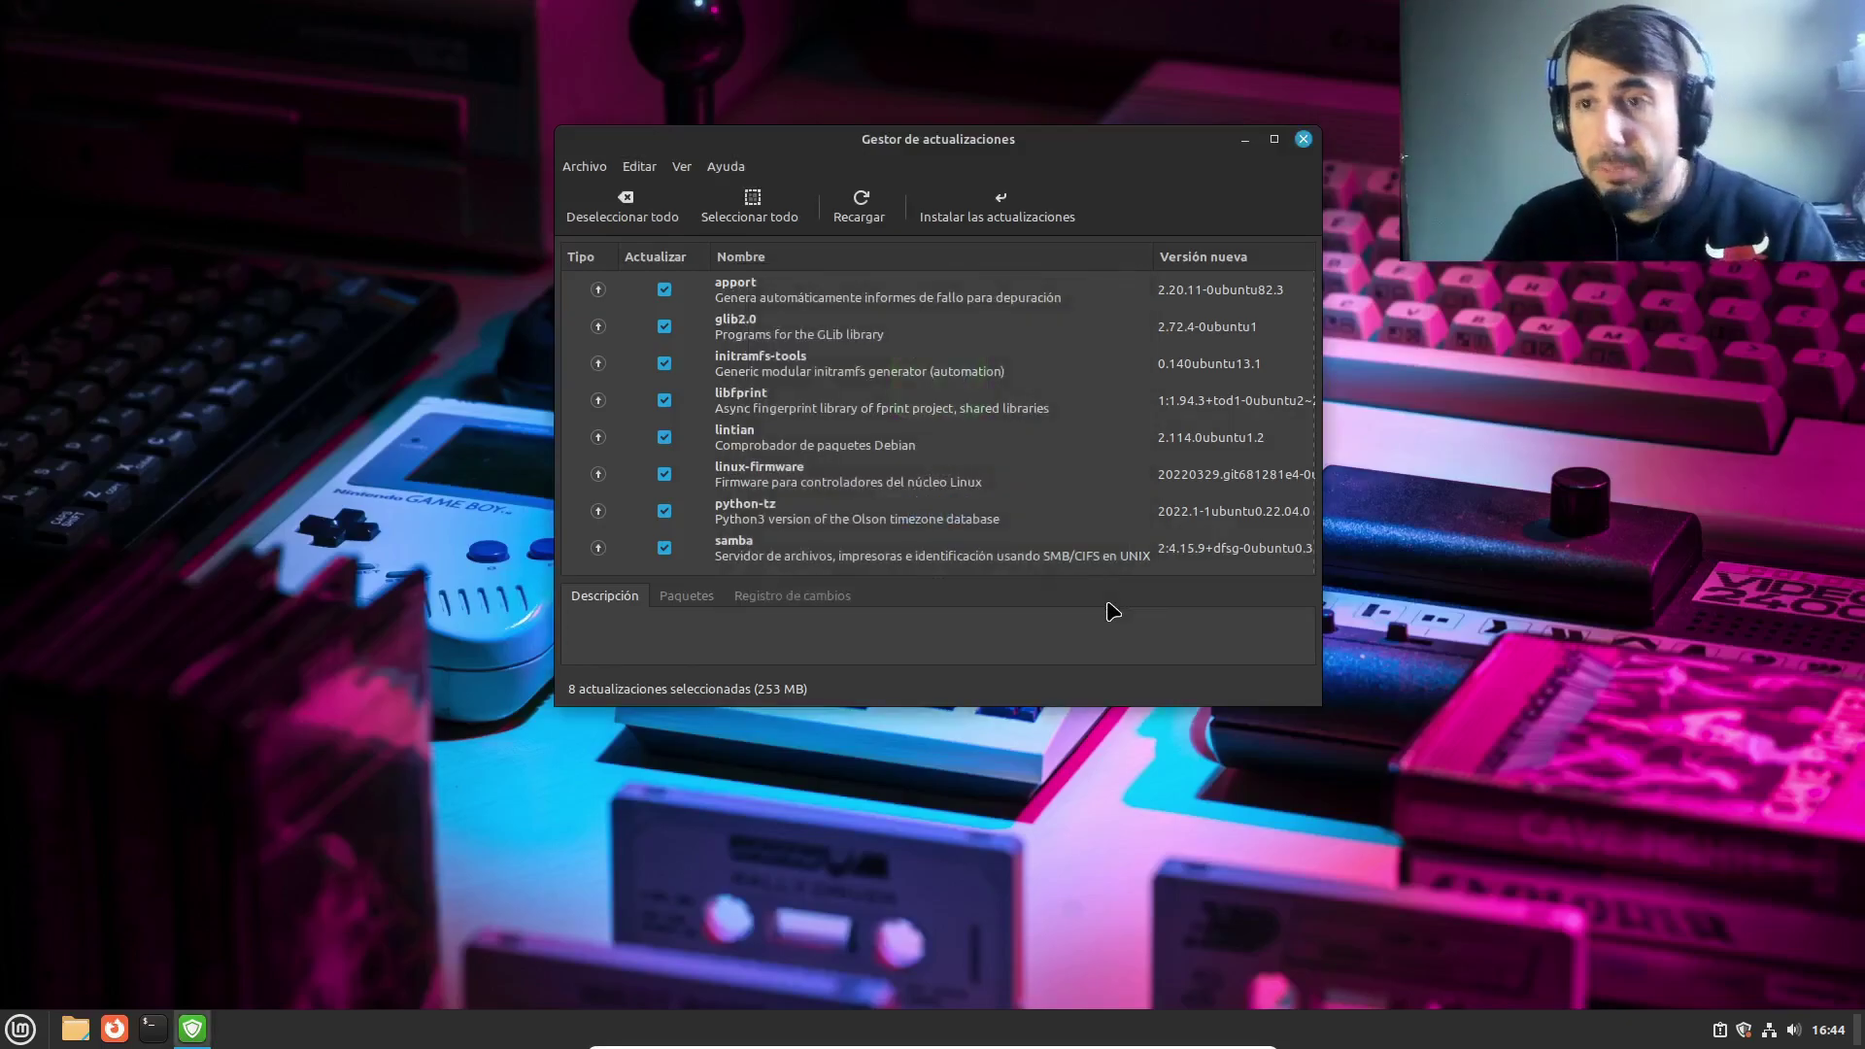
{"action": "left_click", "coordinate": [1303, 141]}
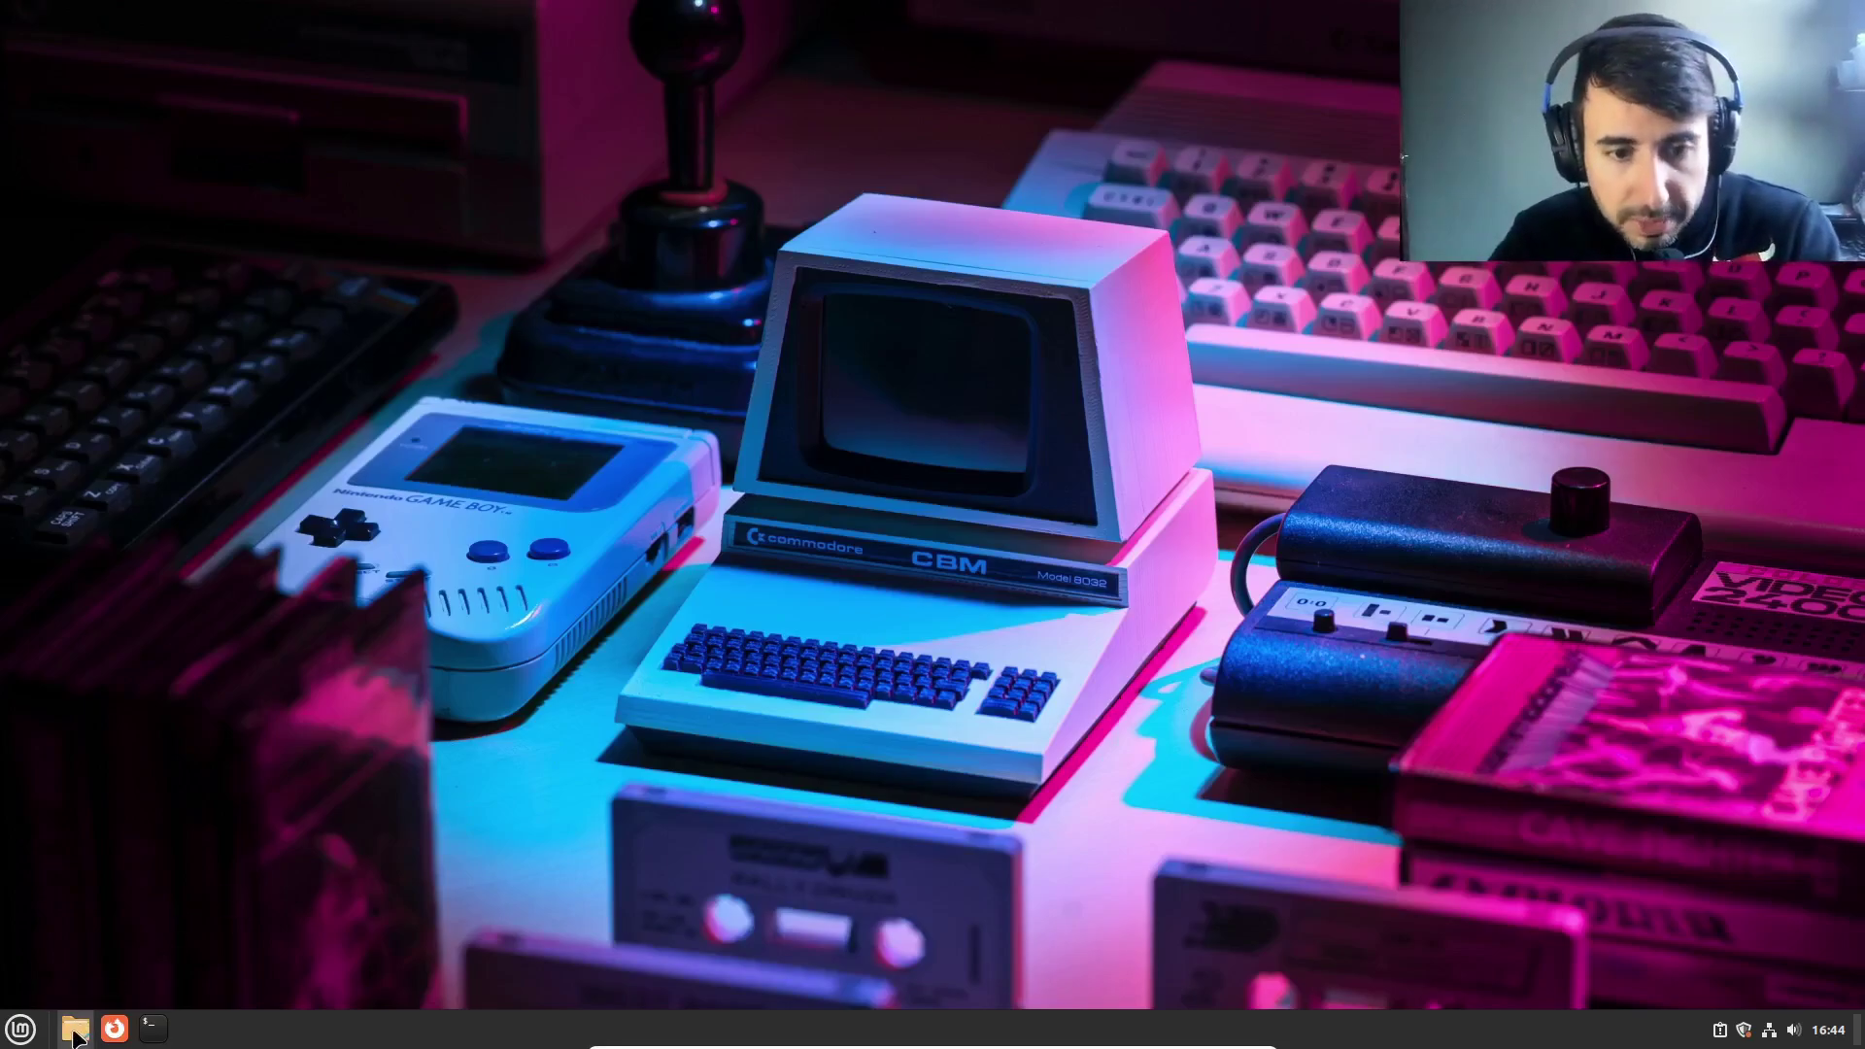
Step: Open the file manager on the personal folder, view Nemo's version information, and close that dialog
{"action": "left_click_drag", "start_coordinate": [593, 167], "coordinate": [1020, 103]}
{"action": "left_click", "coordinate": [864, 129]}
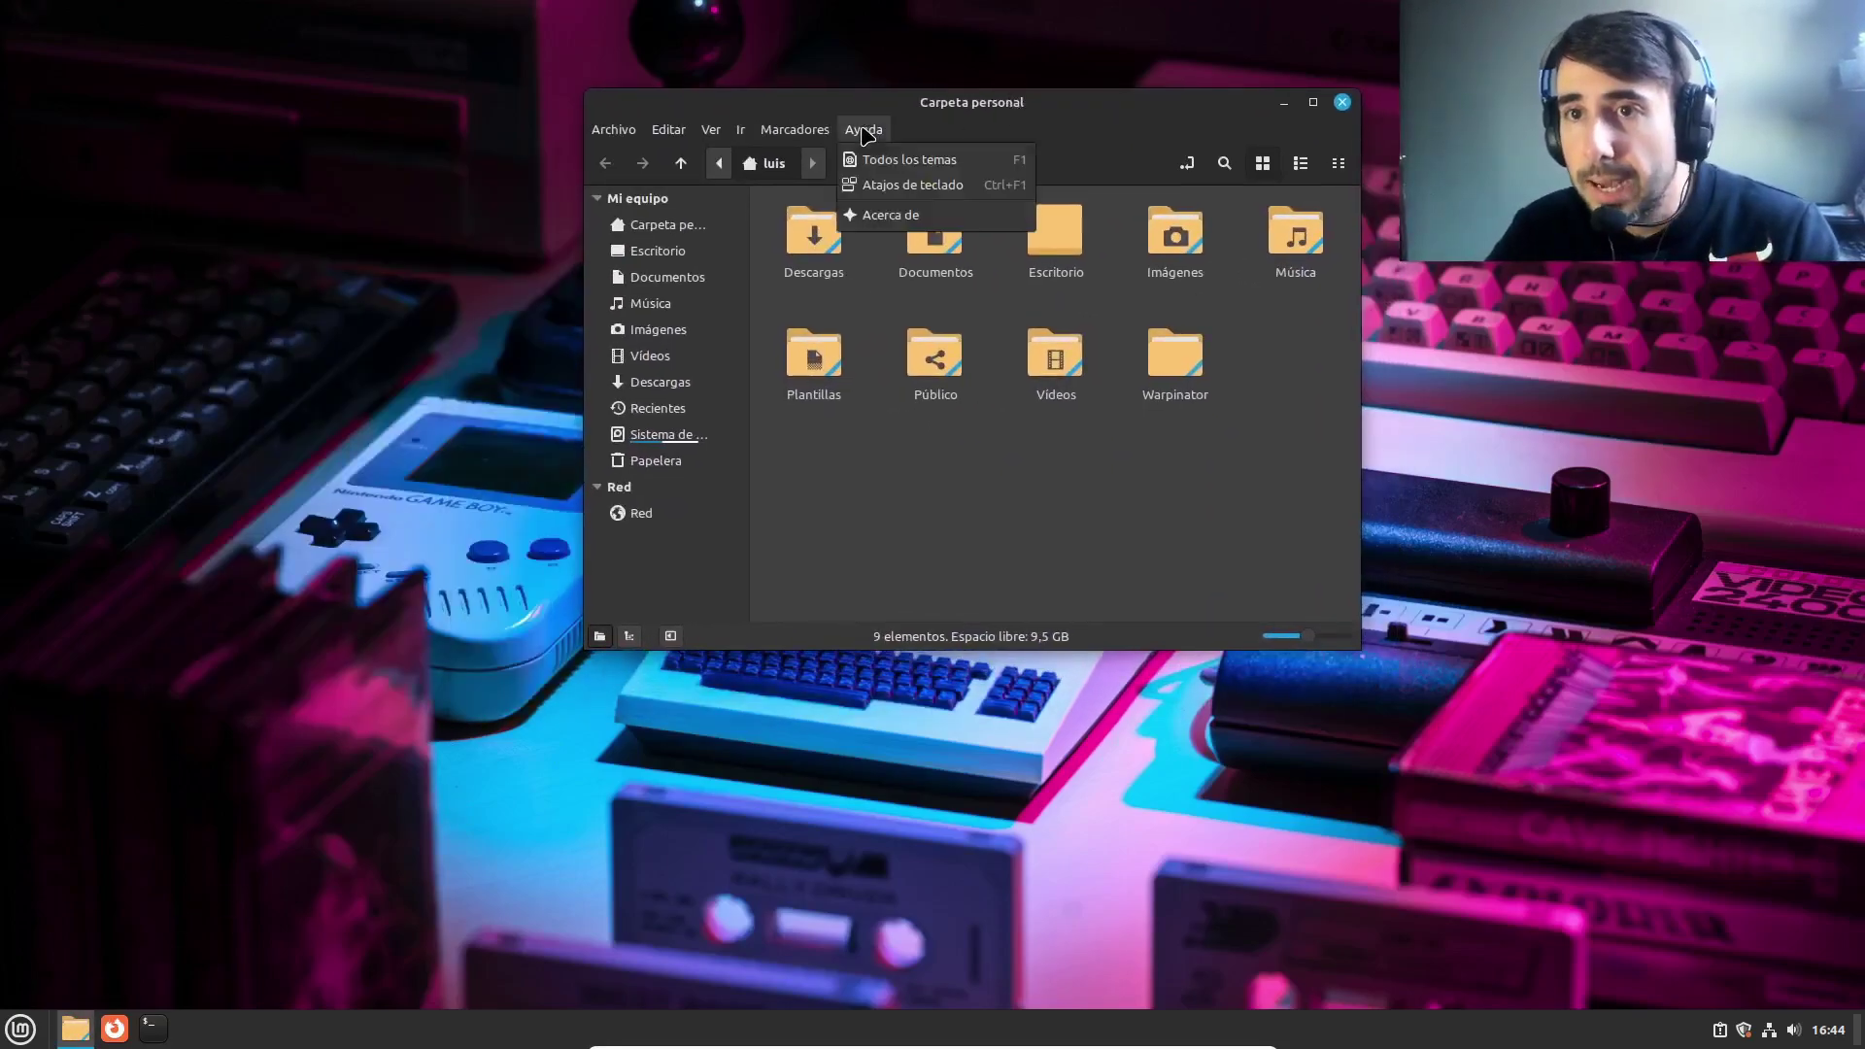
{"action": "left_click", "coordinate": [879, 218]}
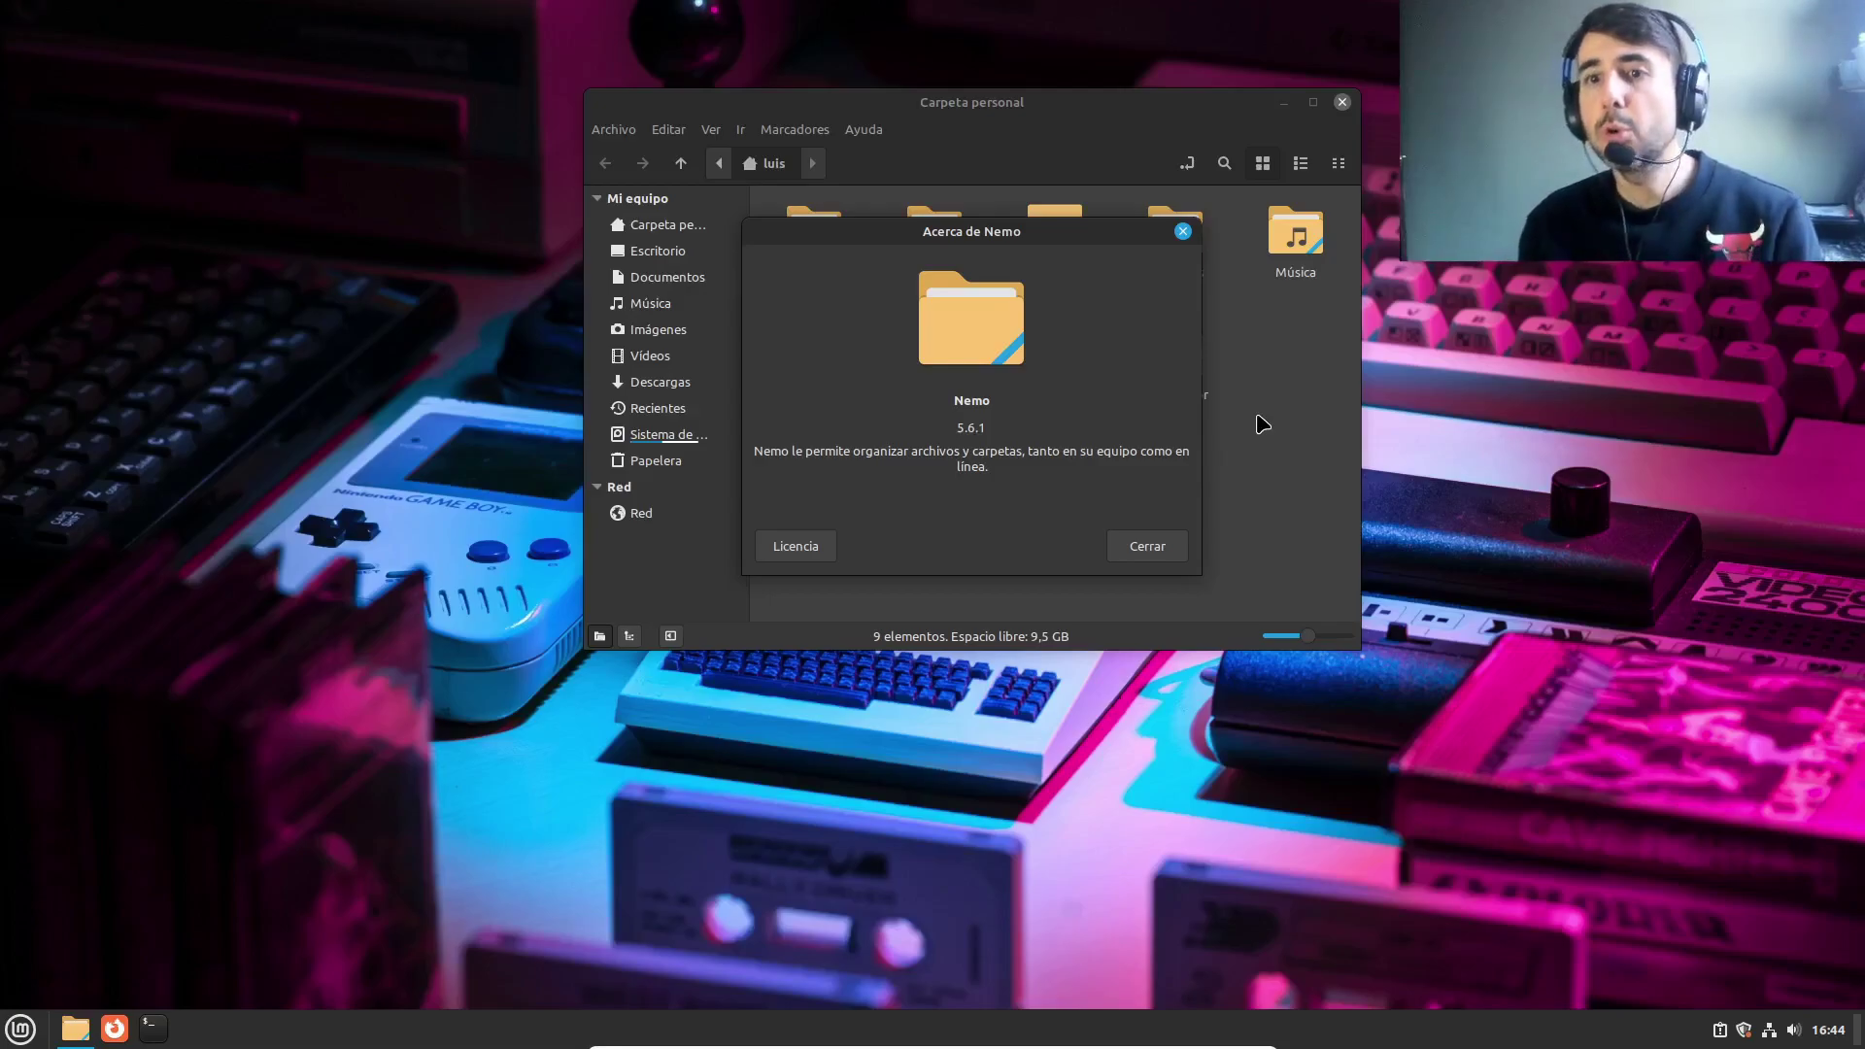
{"action": "left_click", "coordinate": [1147, 546]}
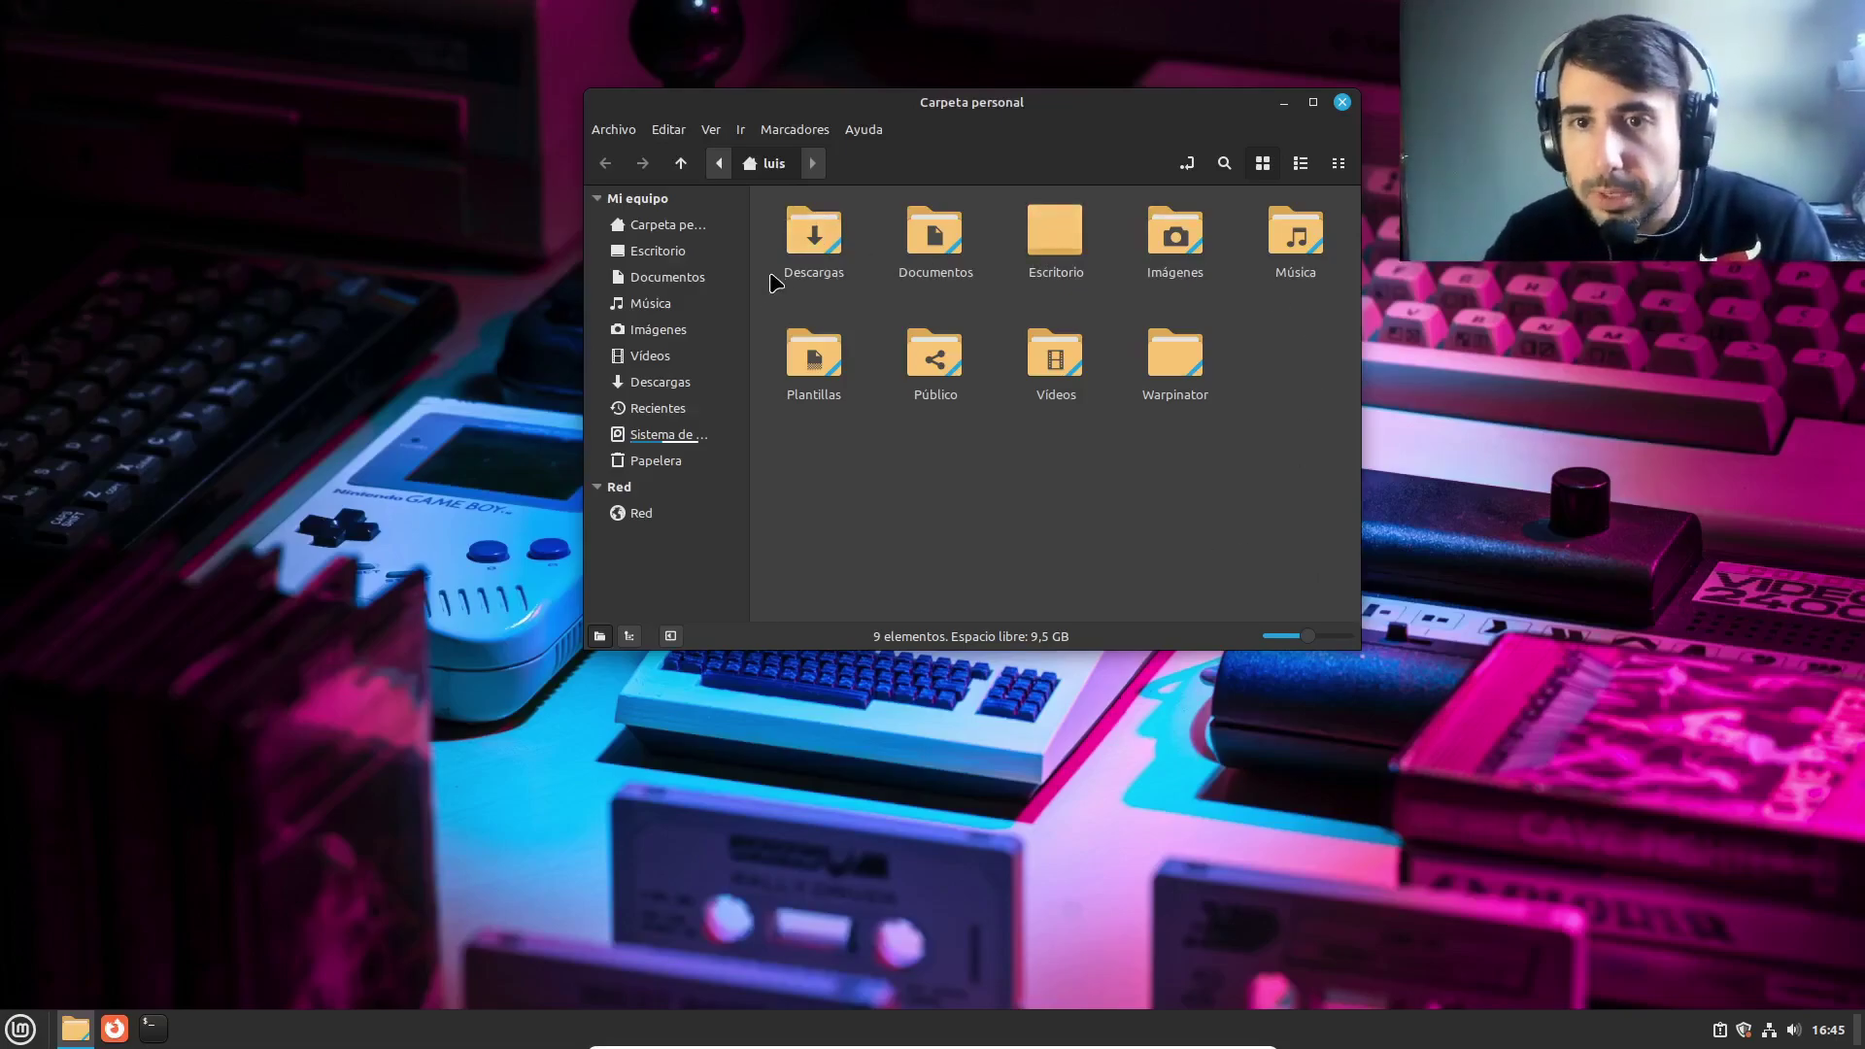
Step: Browse the root of the file system, look inside the boot folder, and close the file manager
{"action": "left_click", "coordinate": [662, 434]}
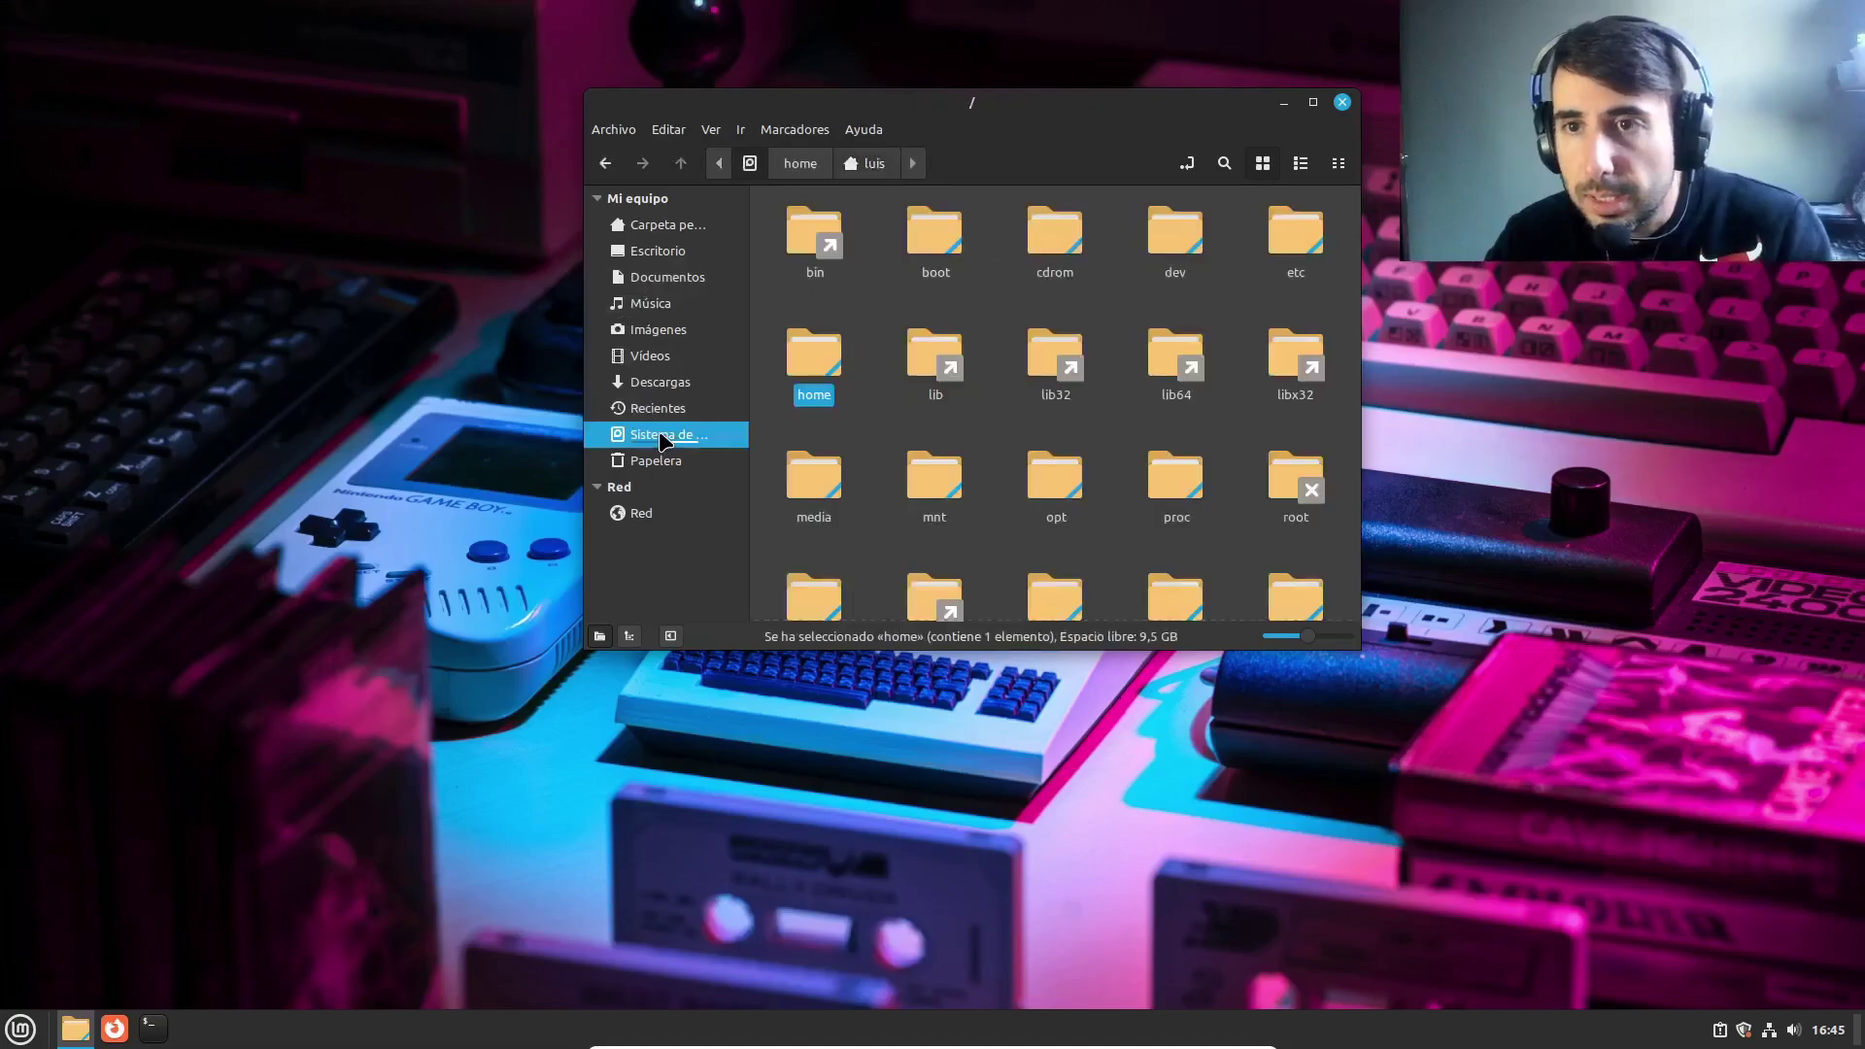
{"action": "scroll", "coordinate": [1175, 335], "scroll_direction": "down", "scroll_amount": 2}
{"action": "scroll", "coordinate": [1171, 332], "scroll_direction": "up", "scroll_amount": 2}
{"action": "double_click", "coordinate": [935, 226]}
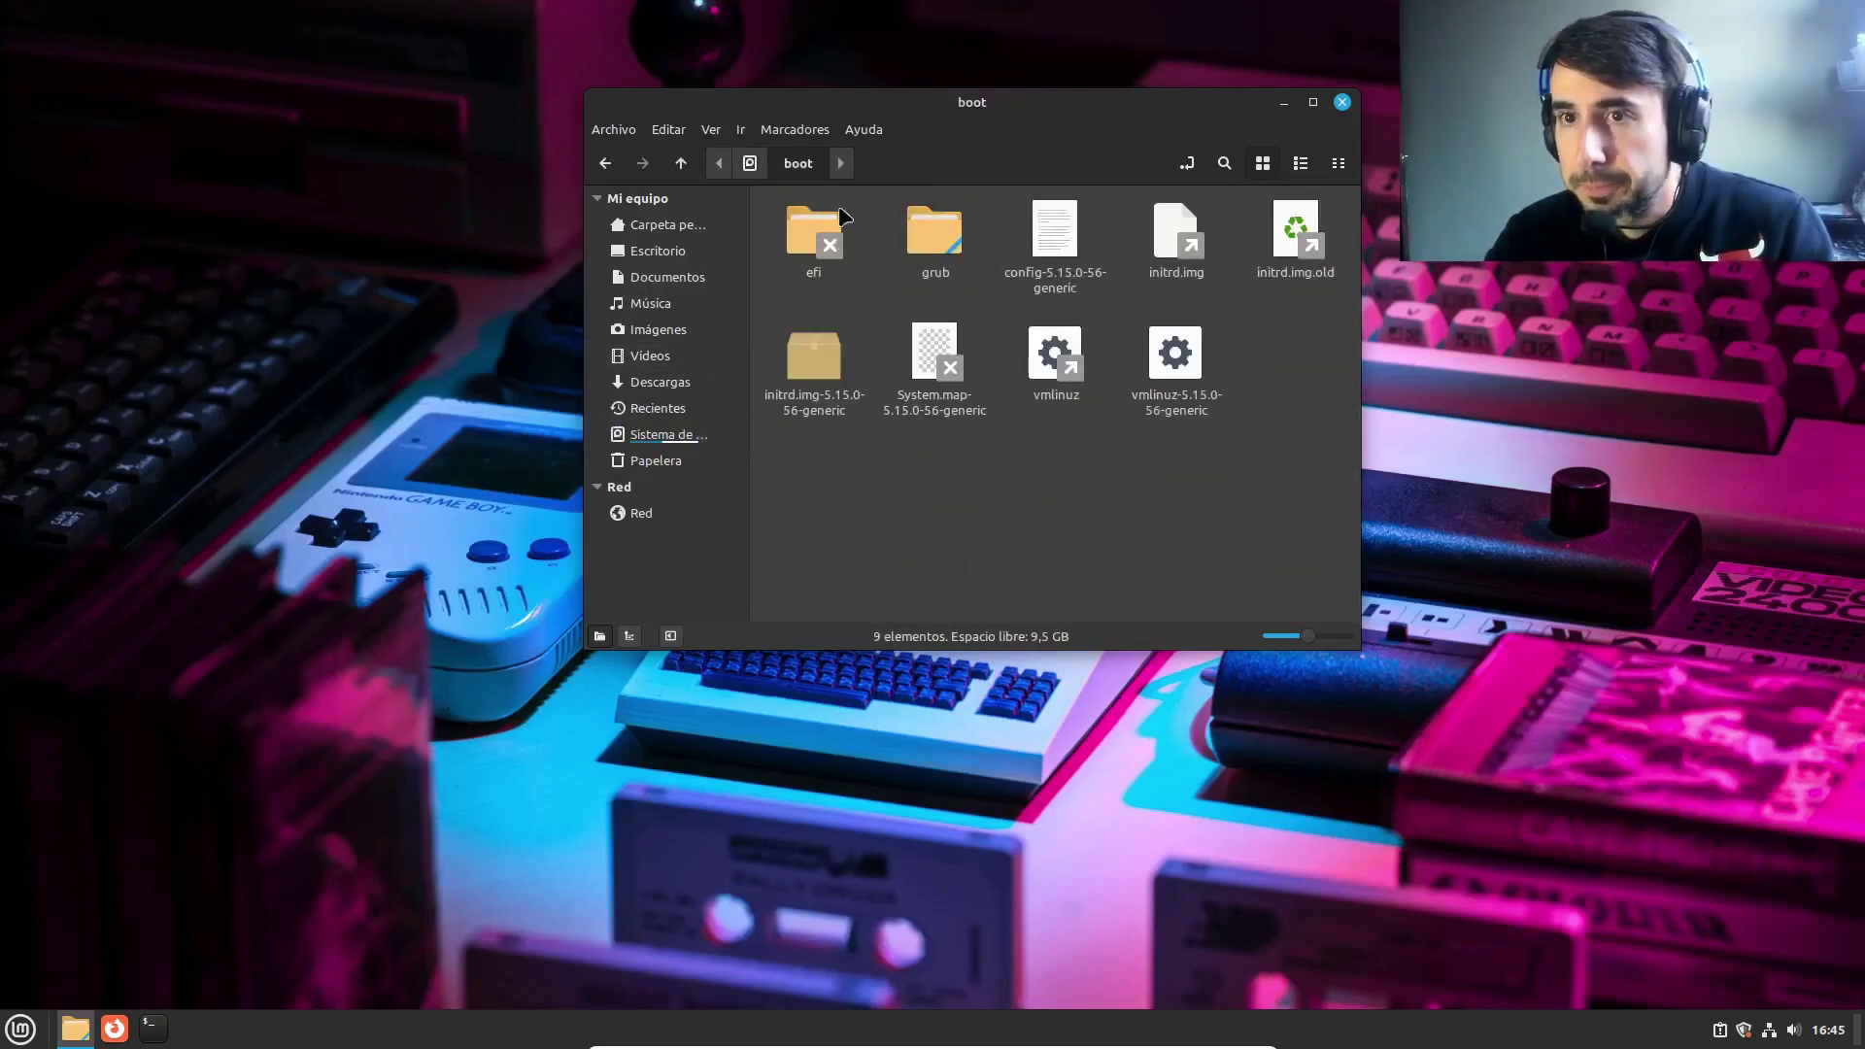
{"action": "left_click", "coordinate": [1342, 102]}
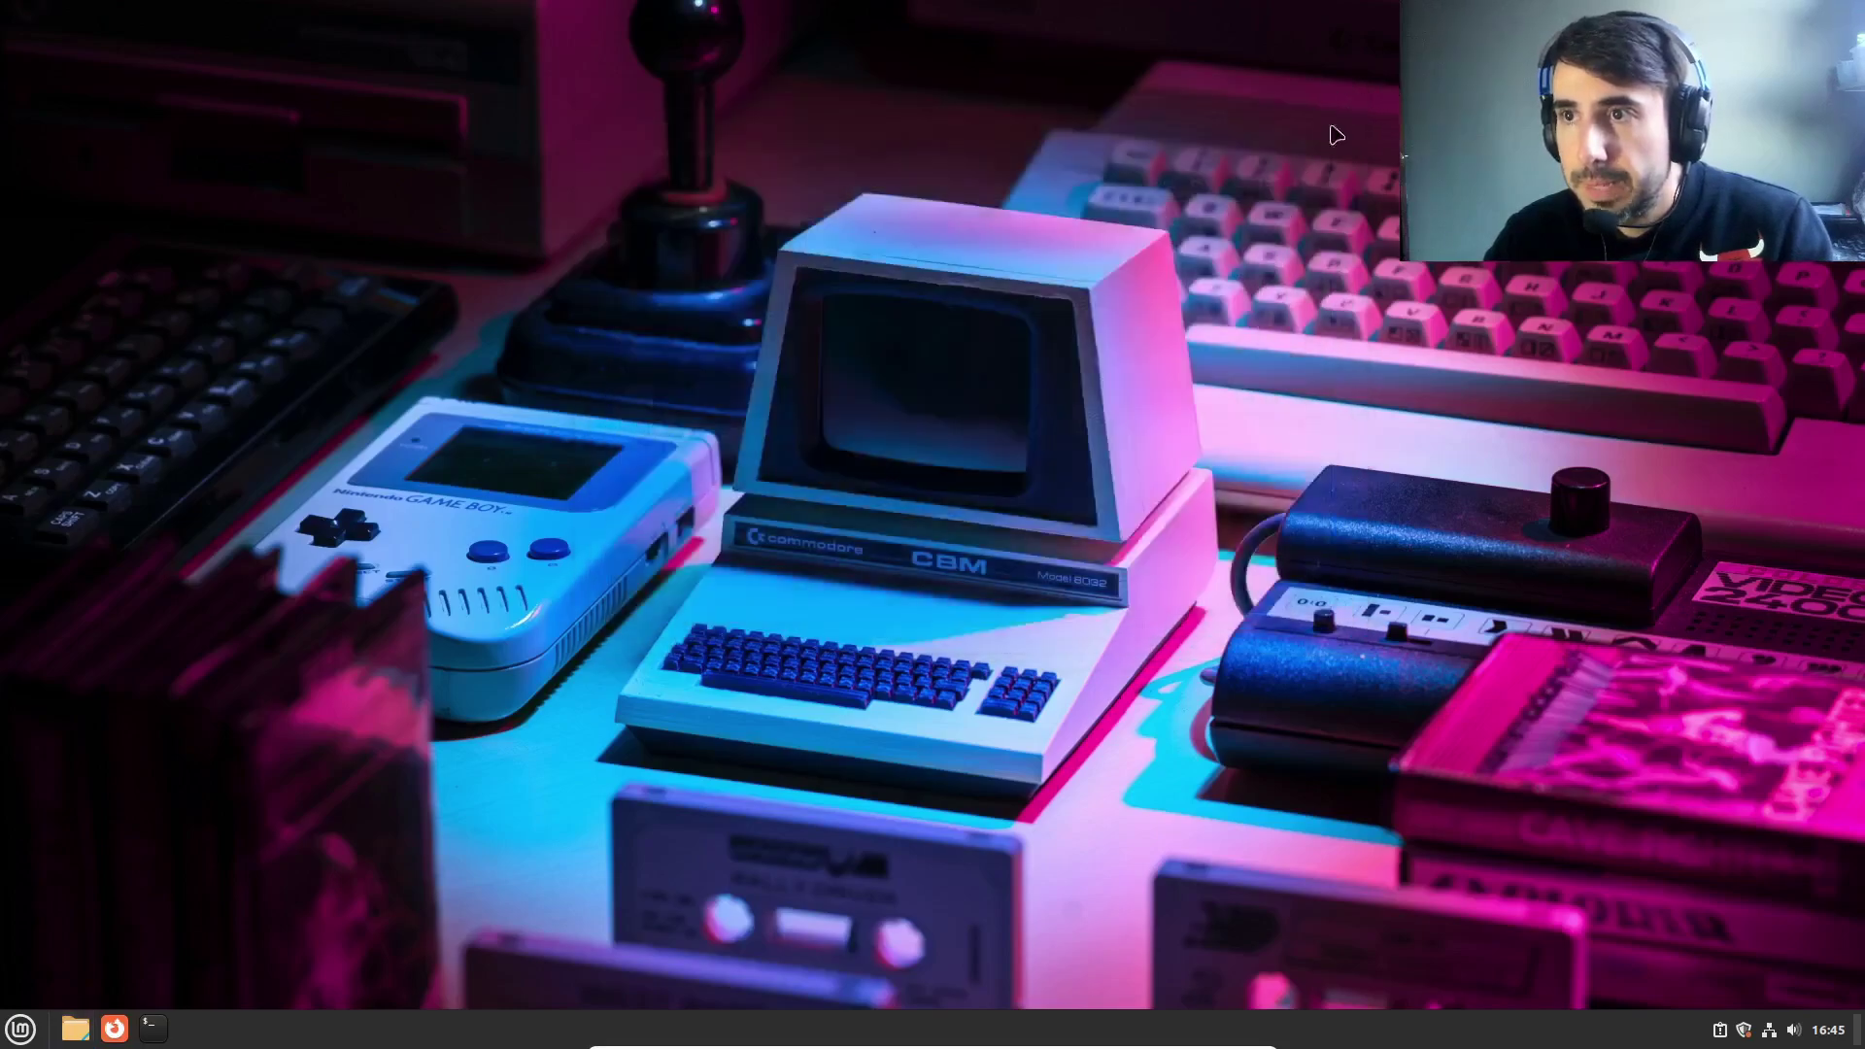
Step: Examine the application menu's categories, from accessories and internet to sound and video and preferences, and close the menu
{"action": "left_click", "coordinate": [29, 1027]}
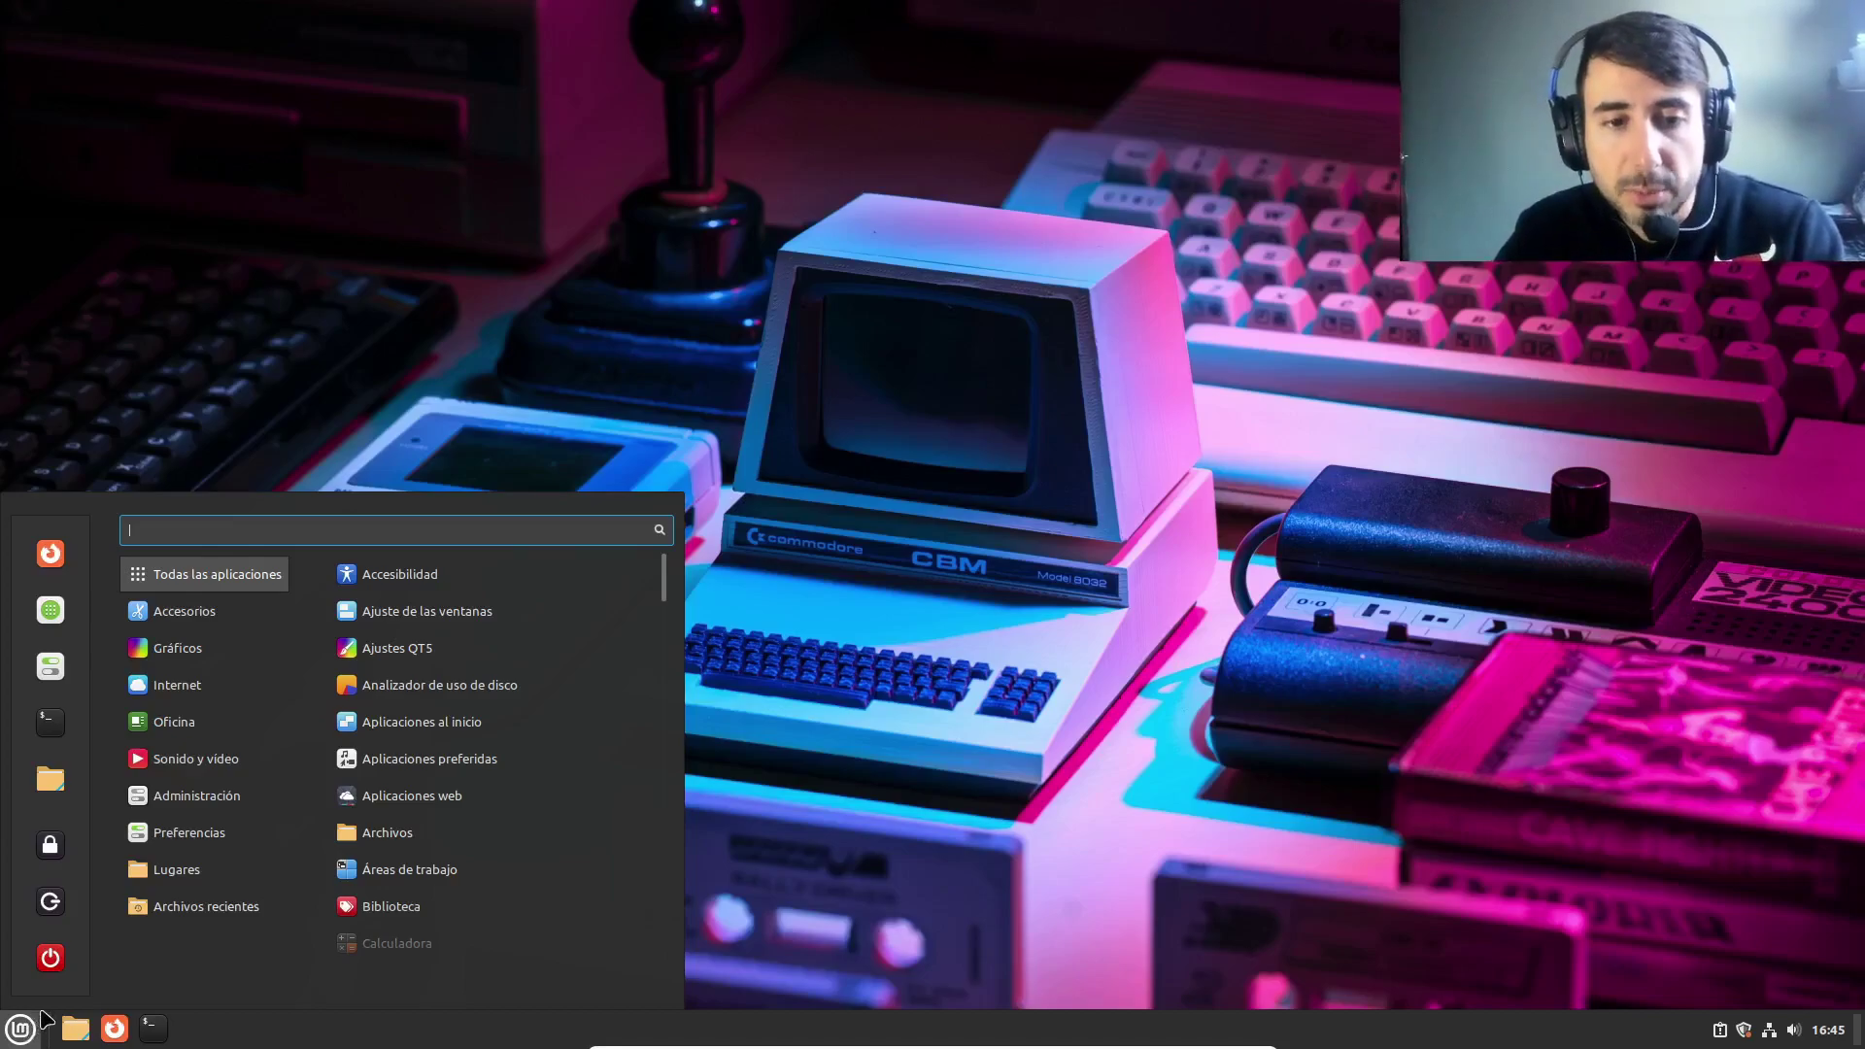
{"action": "mouse_move", "coordinate": [199, 823]}
{"action": "mouse_move", "coordinate": [230, 611]}
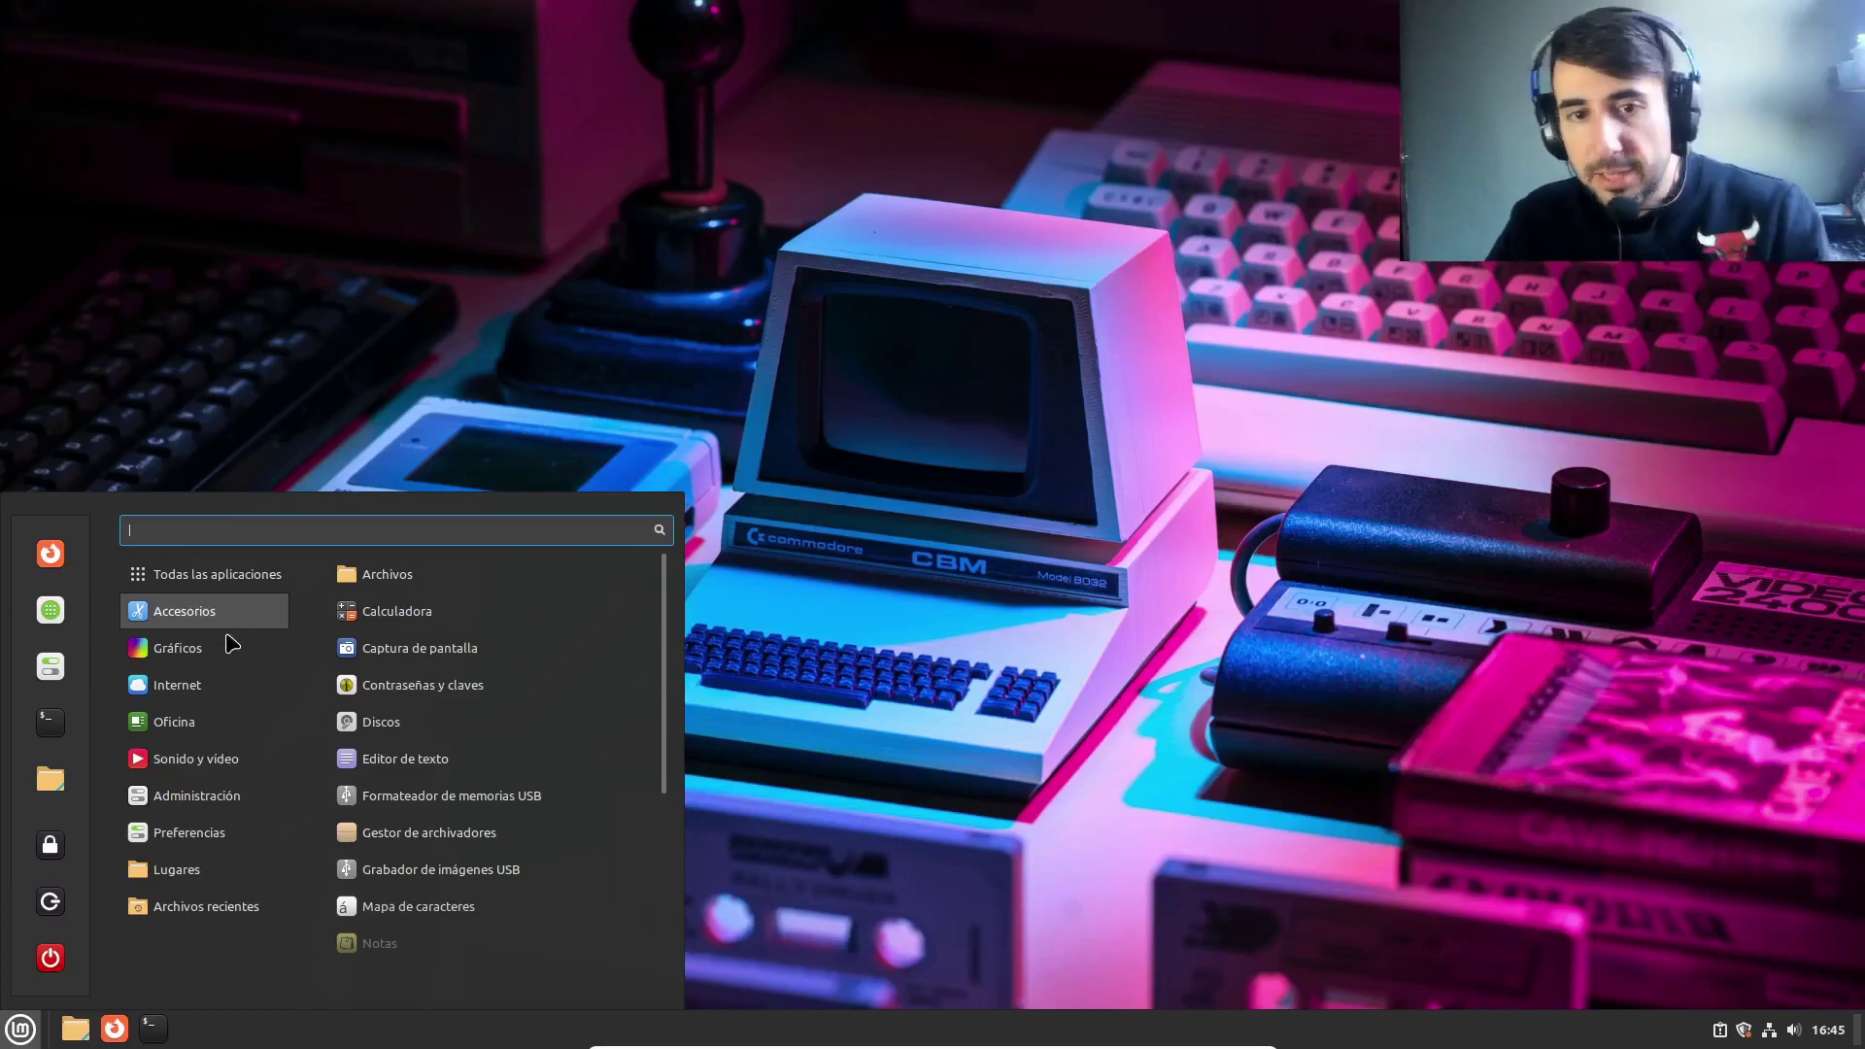
{"action": "mouse_move", "coordinate": [222, 684]}
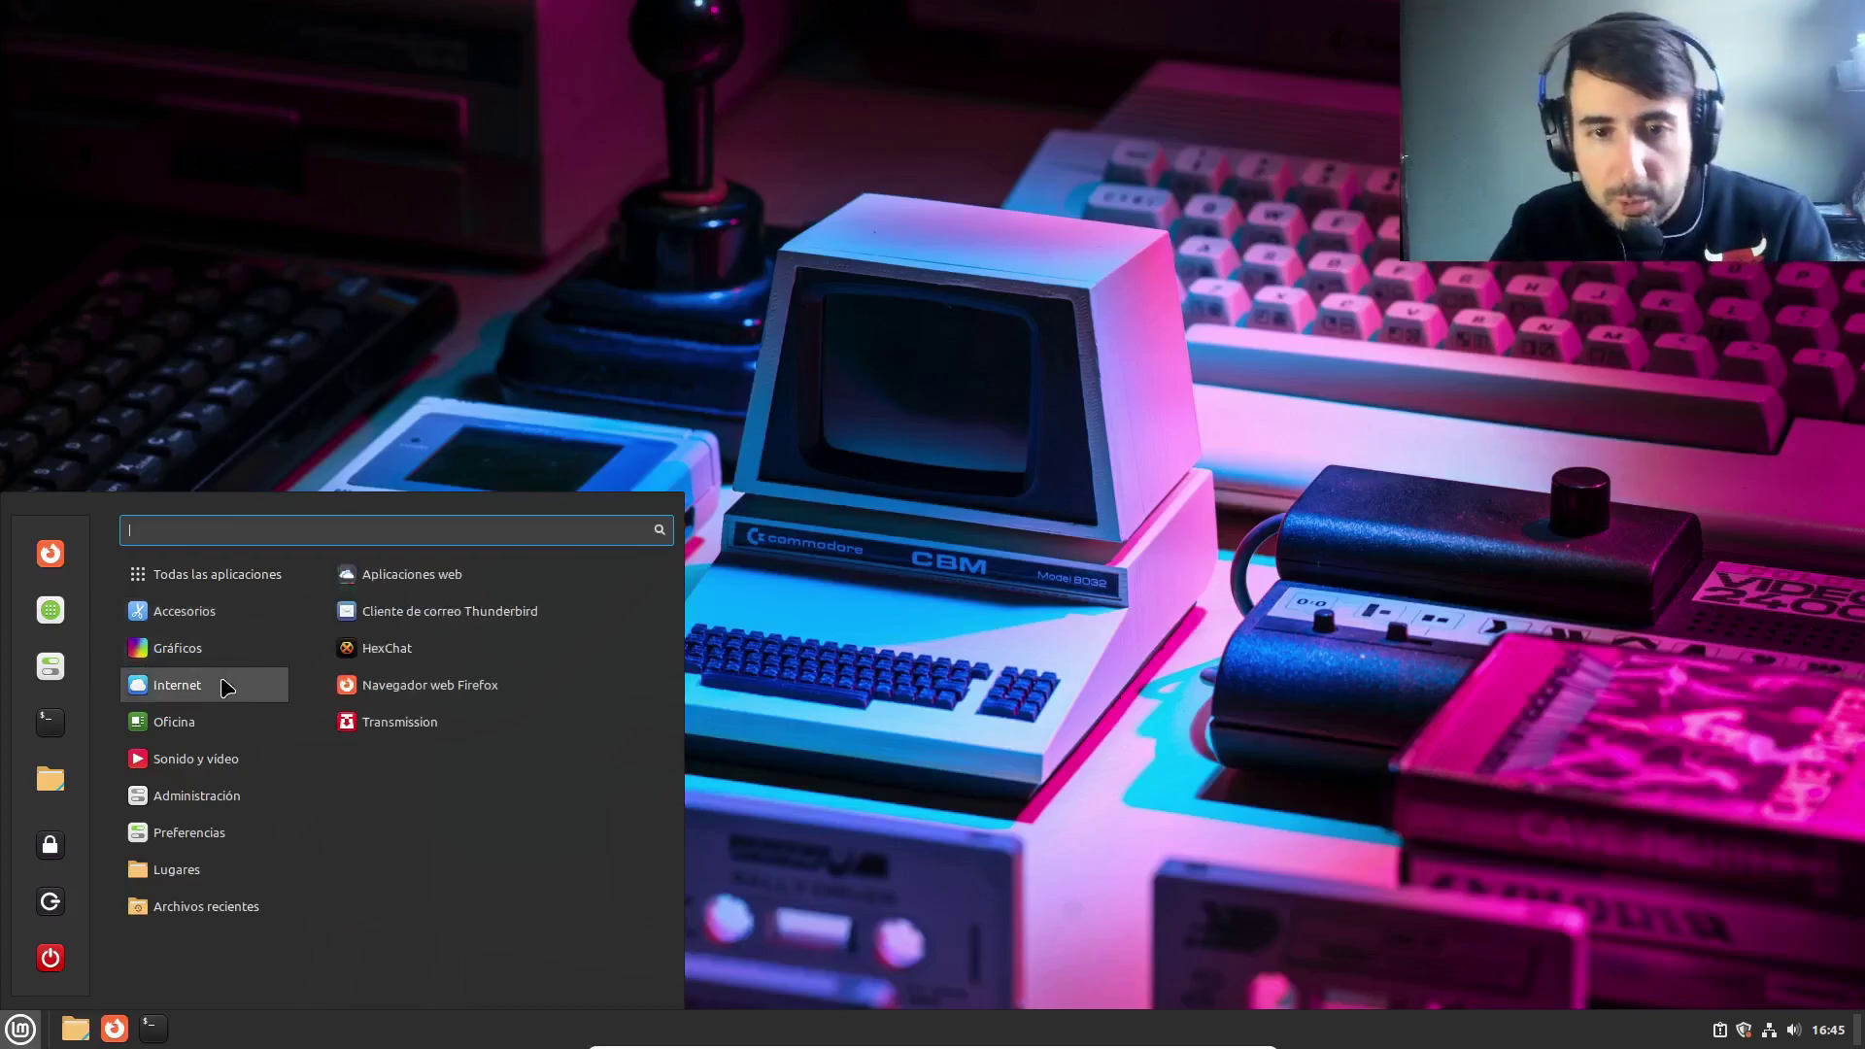
{"action": "mouse_move", "coordinate": [230, 724]}
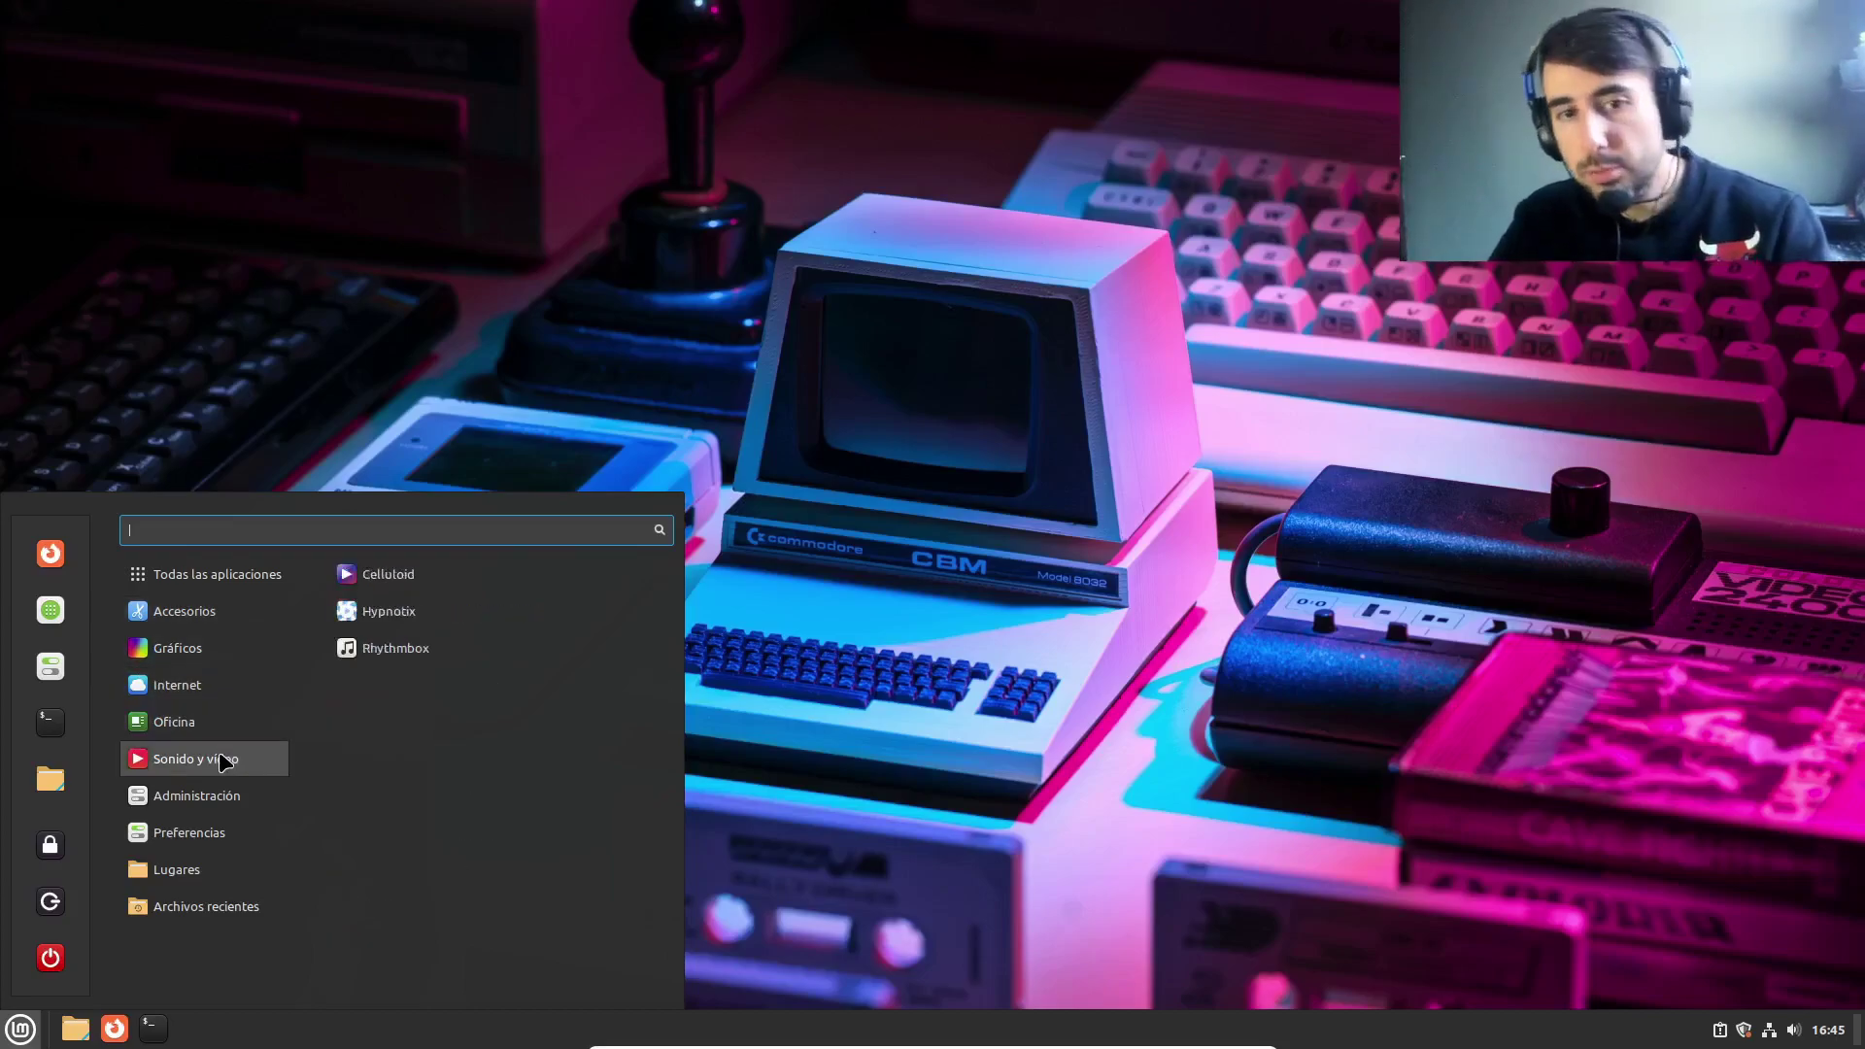
{"action": "mouse_move", "coordinate": [220, 759]}
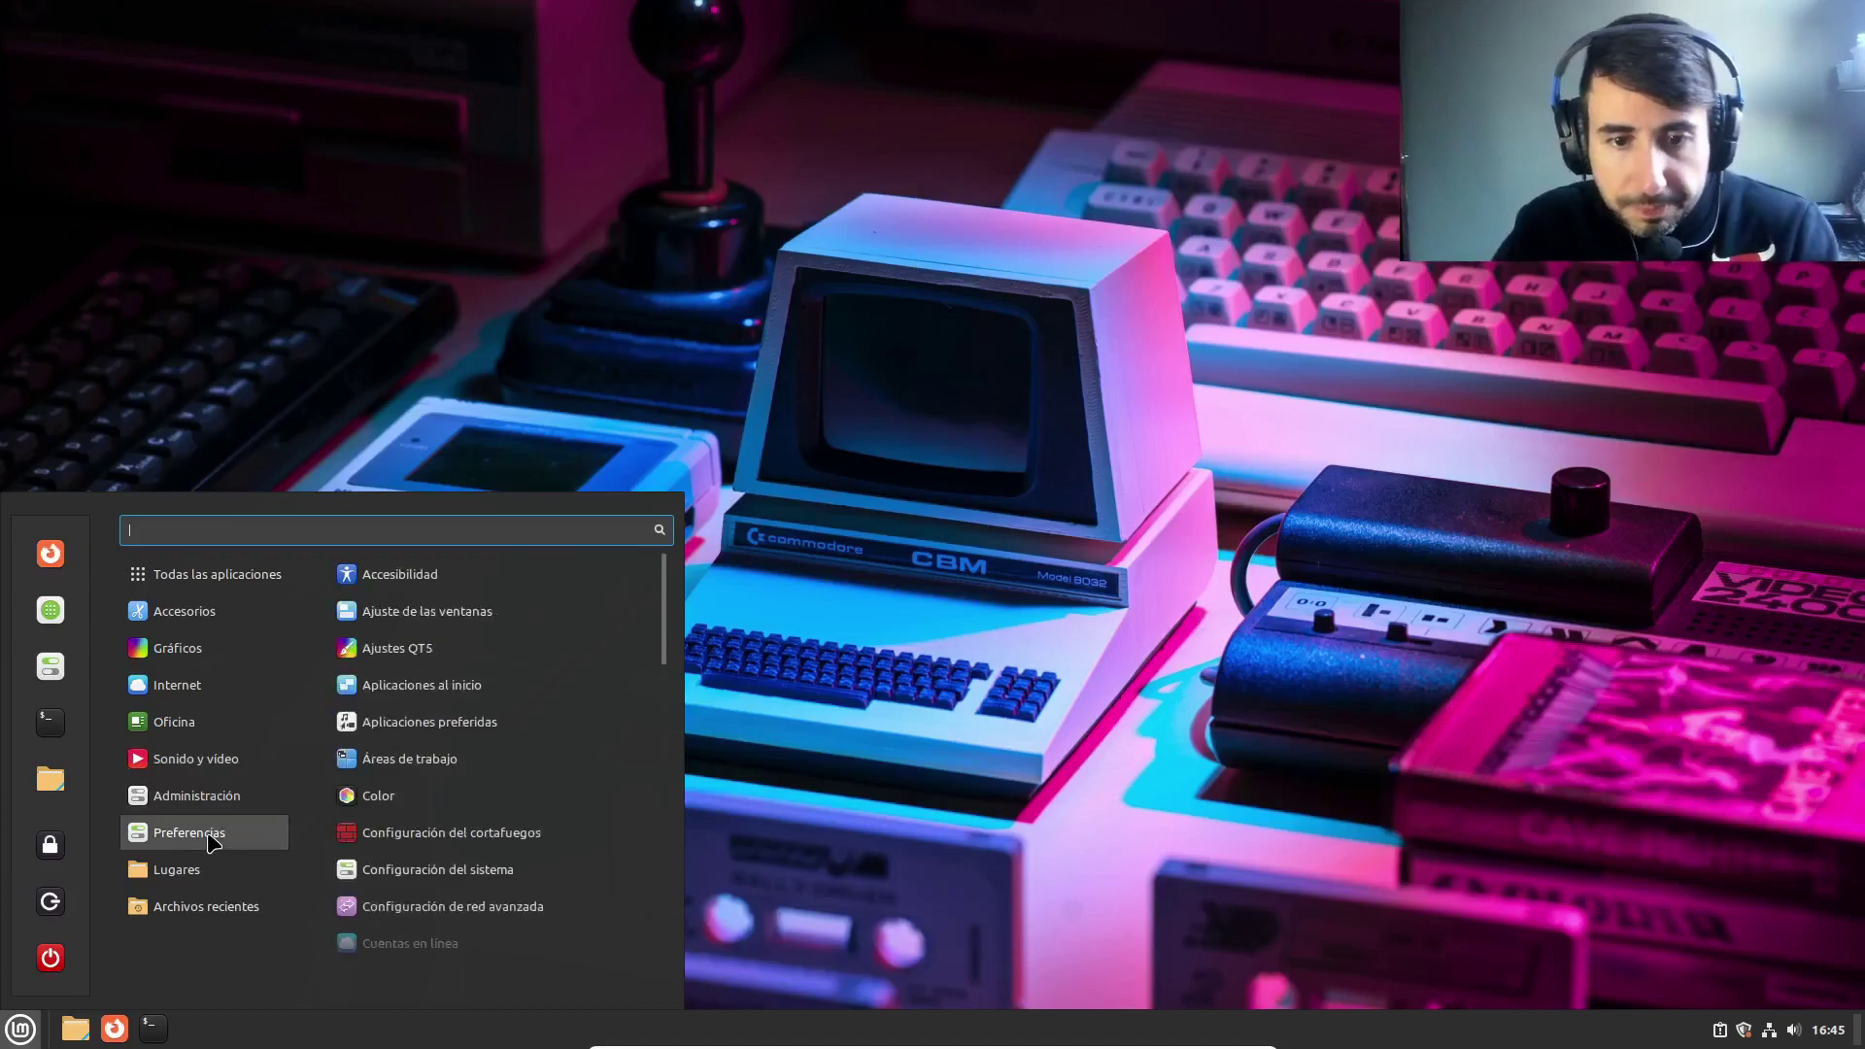
{"action": "mouse_move", "coordinate": [208, 905]}
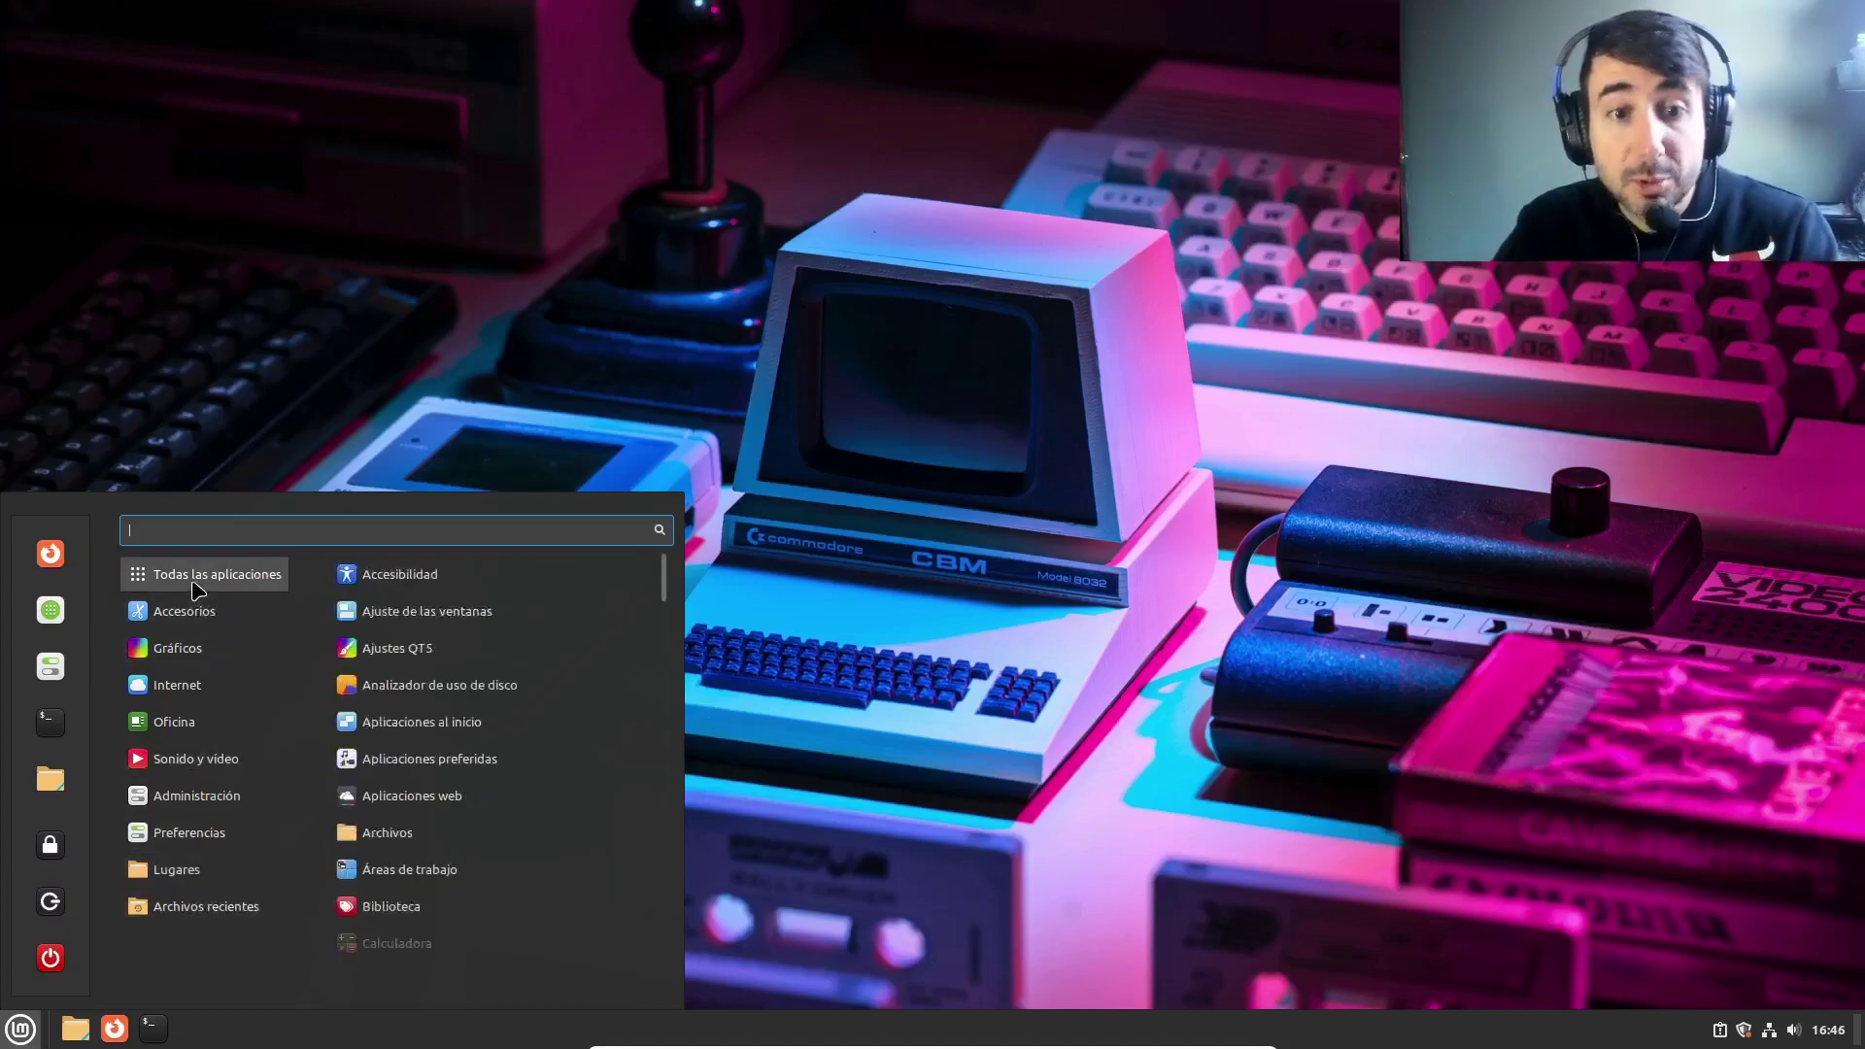
{"action": "scroll", "coordinate": [500, 799], "scroll_direction": "down", "scroll_amount": 4}
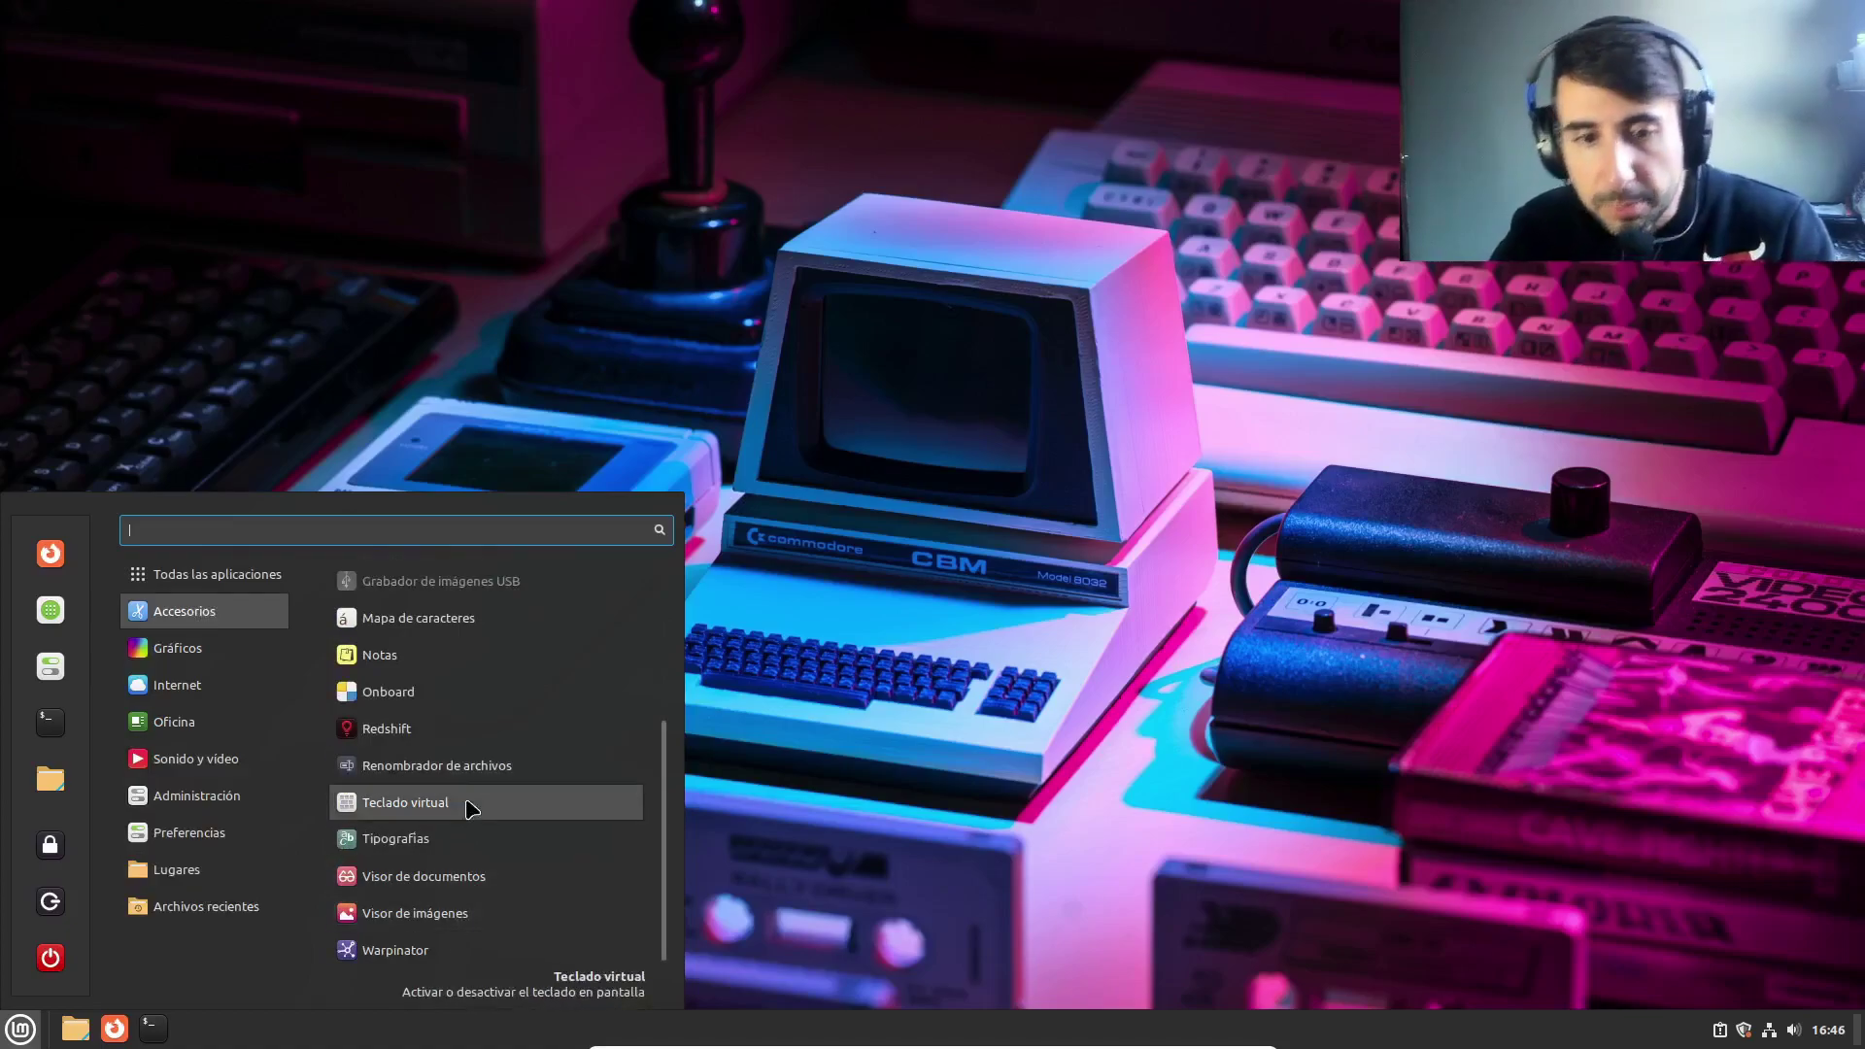
{"action": "left_click", "coordinate": [969, 190]}
Step: Open the desktop background settings and apply the Road wallpaper from the Vera collection, repositioning the window to reveal it
{"action": "right_click", "coordinate": [969, 190]}
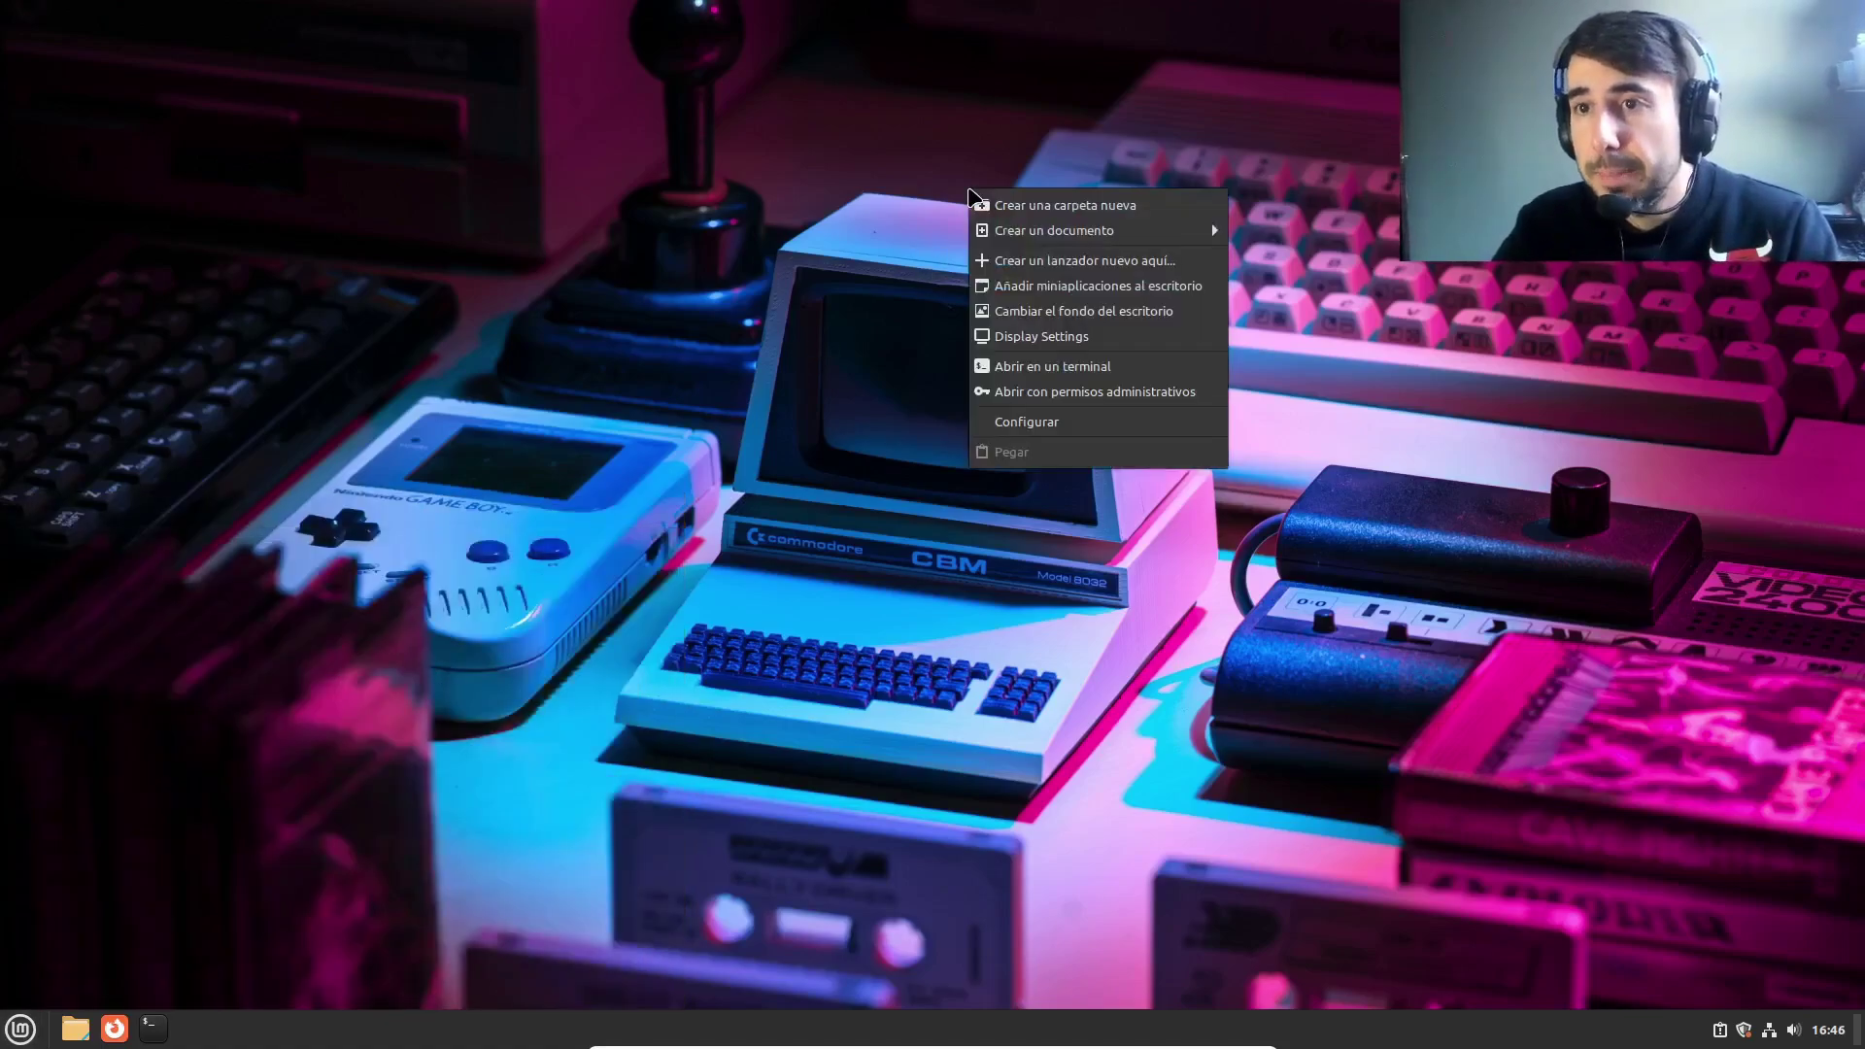
{"action": "left_click", "coordinate": [1059, 312]}
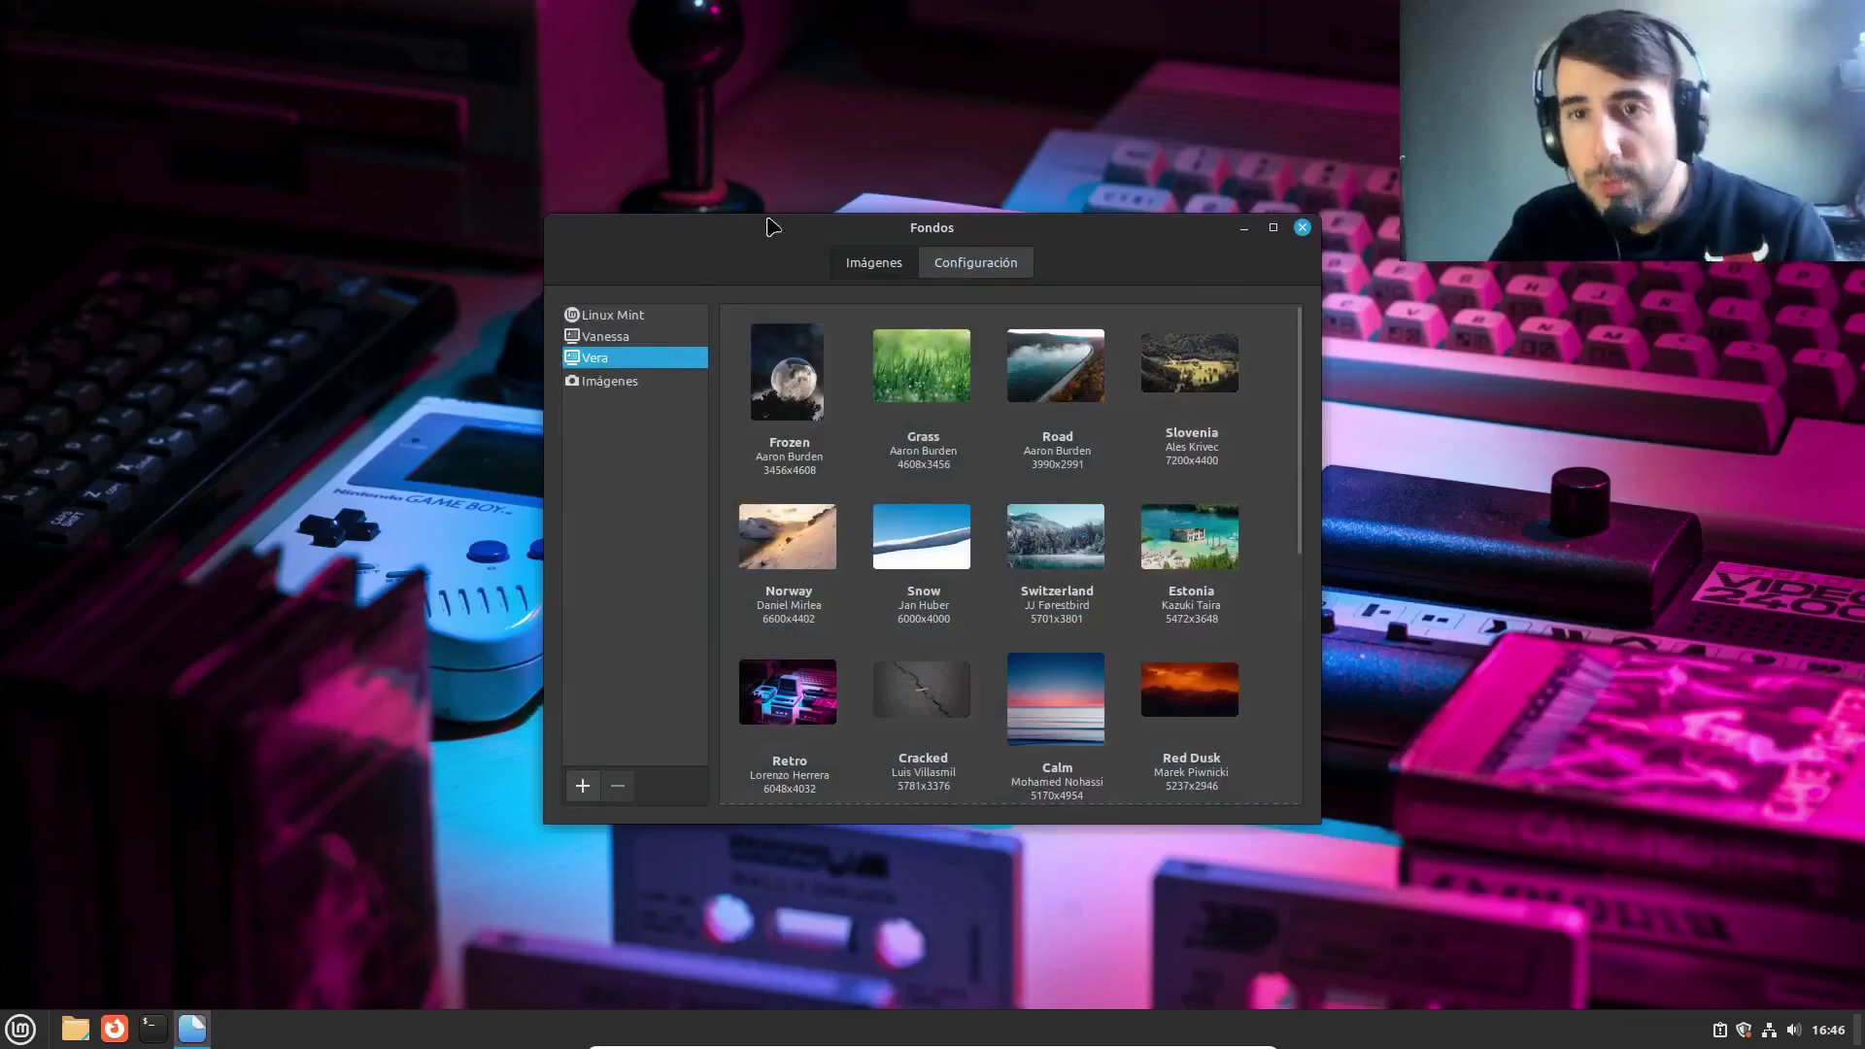
{"action": "left_click_drag", "start_coordinate": [782, 238], "coordinate": [760, 129]}
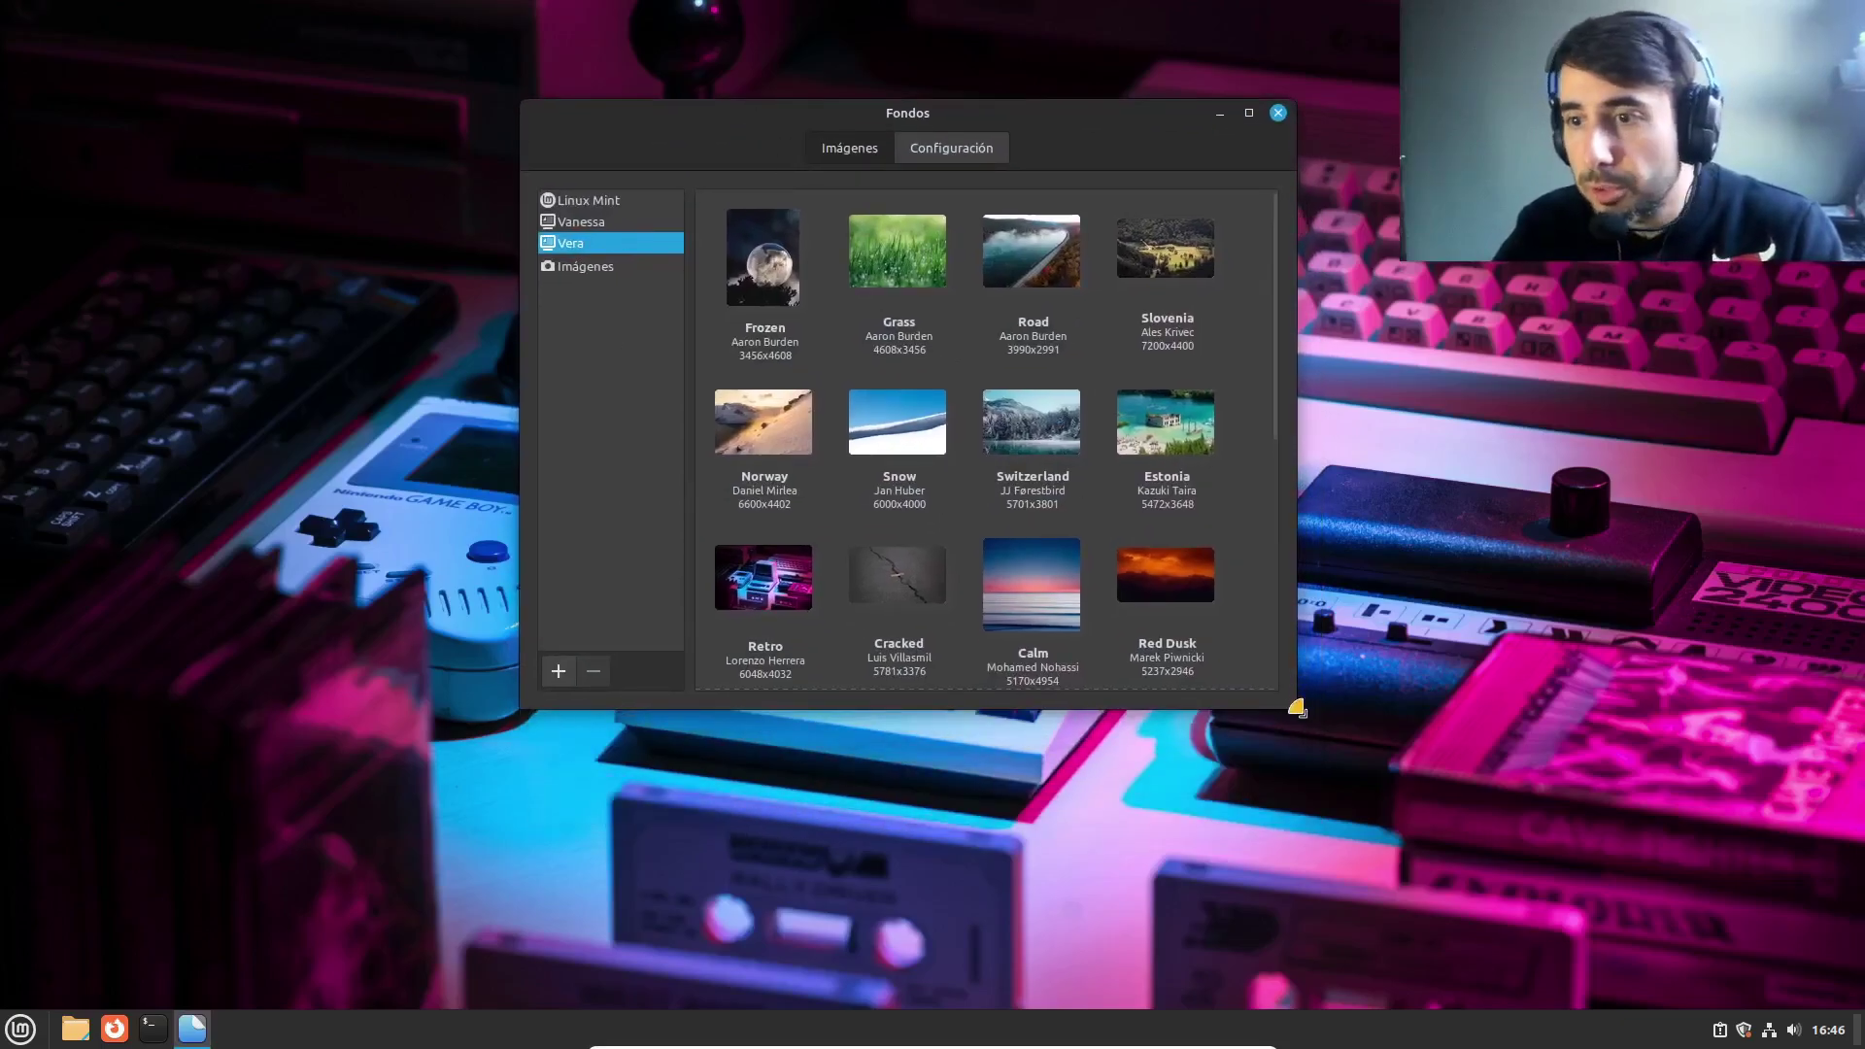
{"action": "left_click", "coordinate": [1064, 266]}
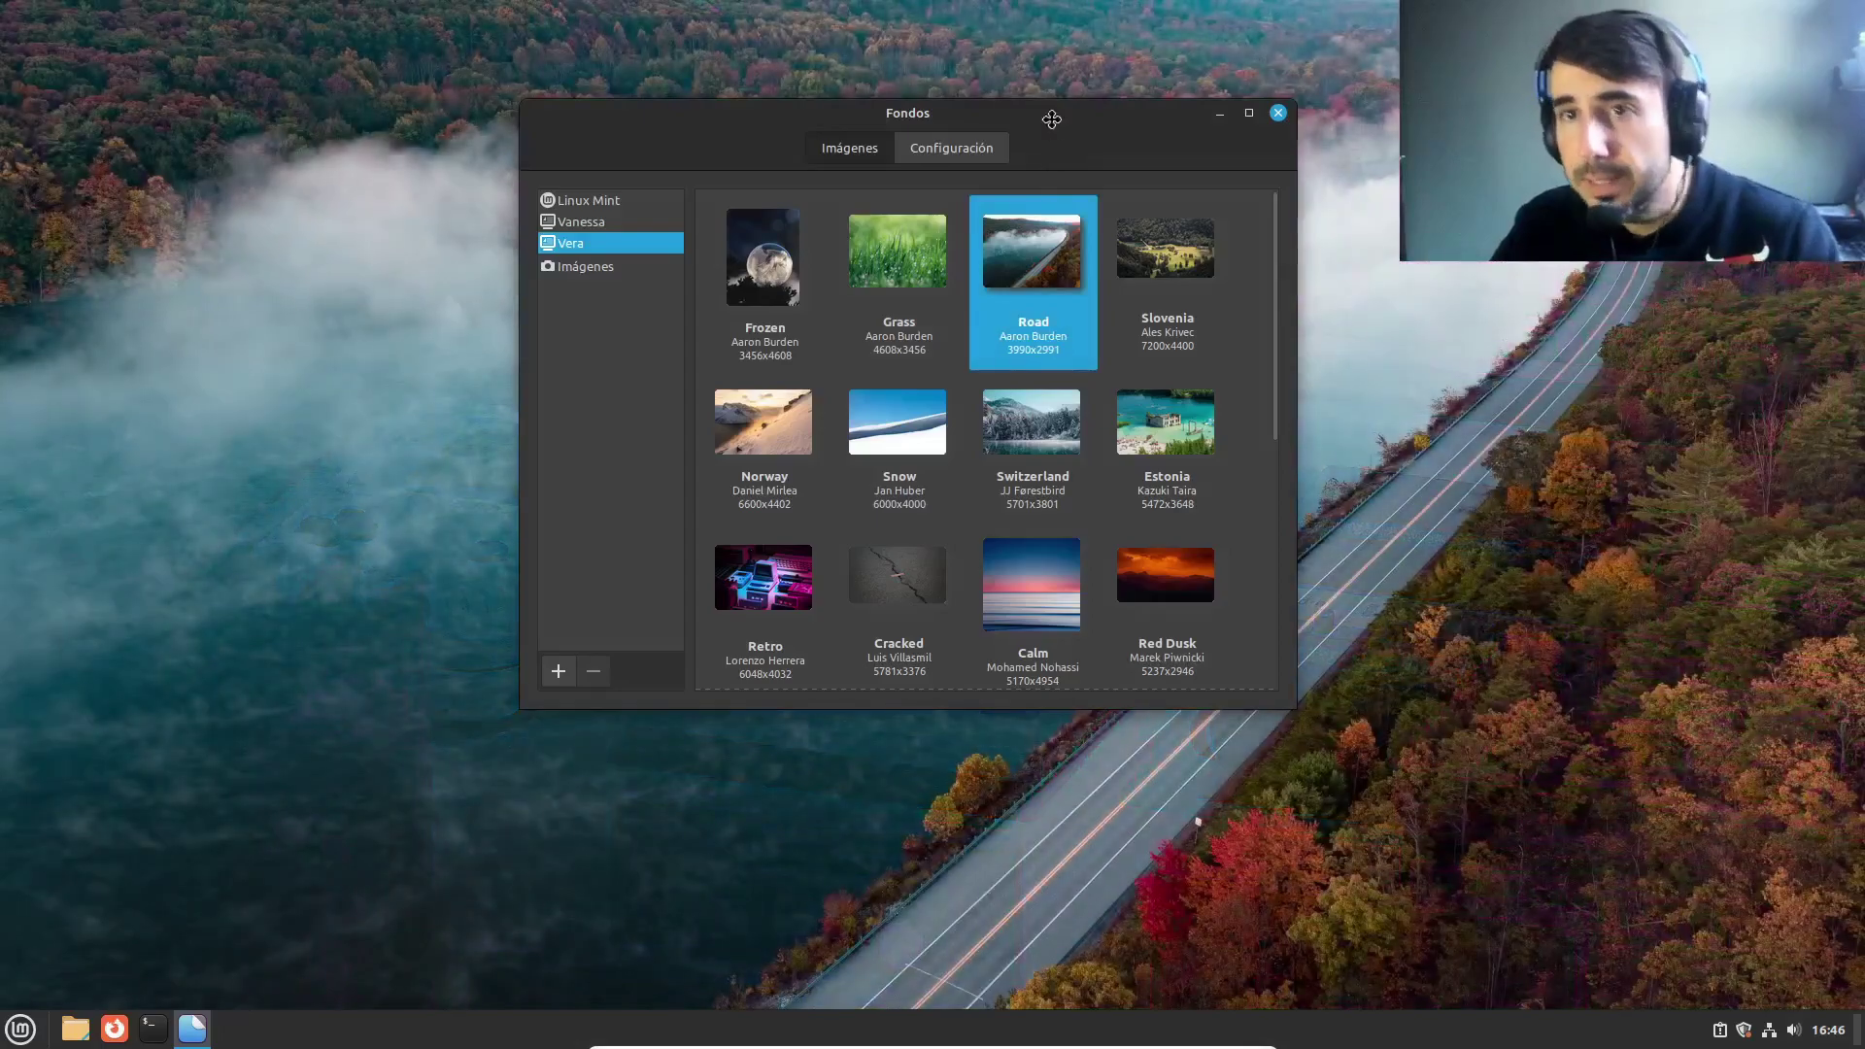
{"action": "left_click_drag", "start_coordinate": [1052, 119], "coordinate": [1153, 106]}
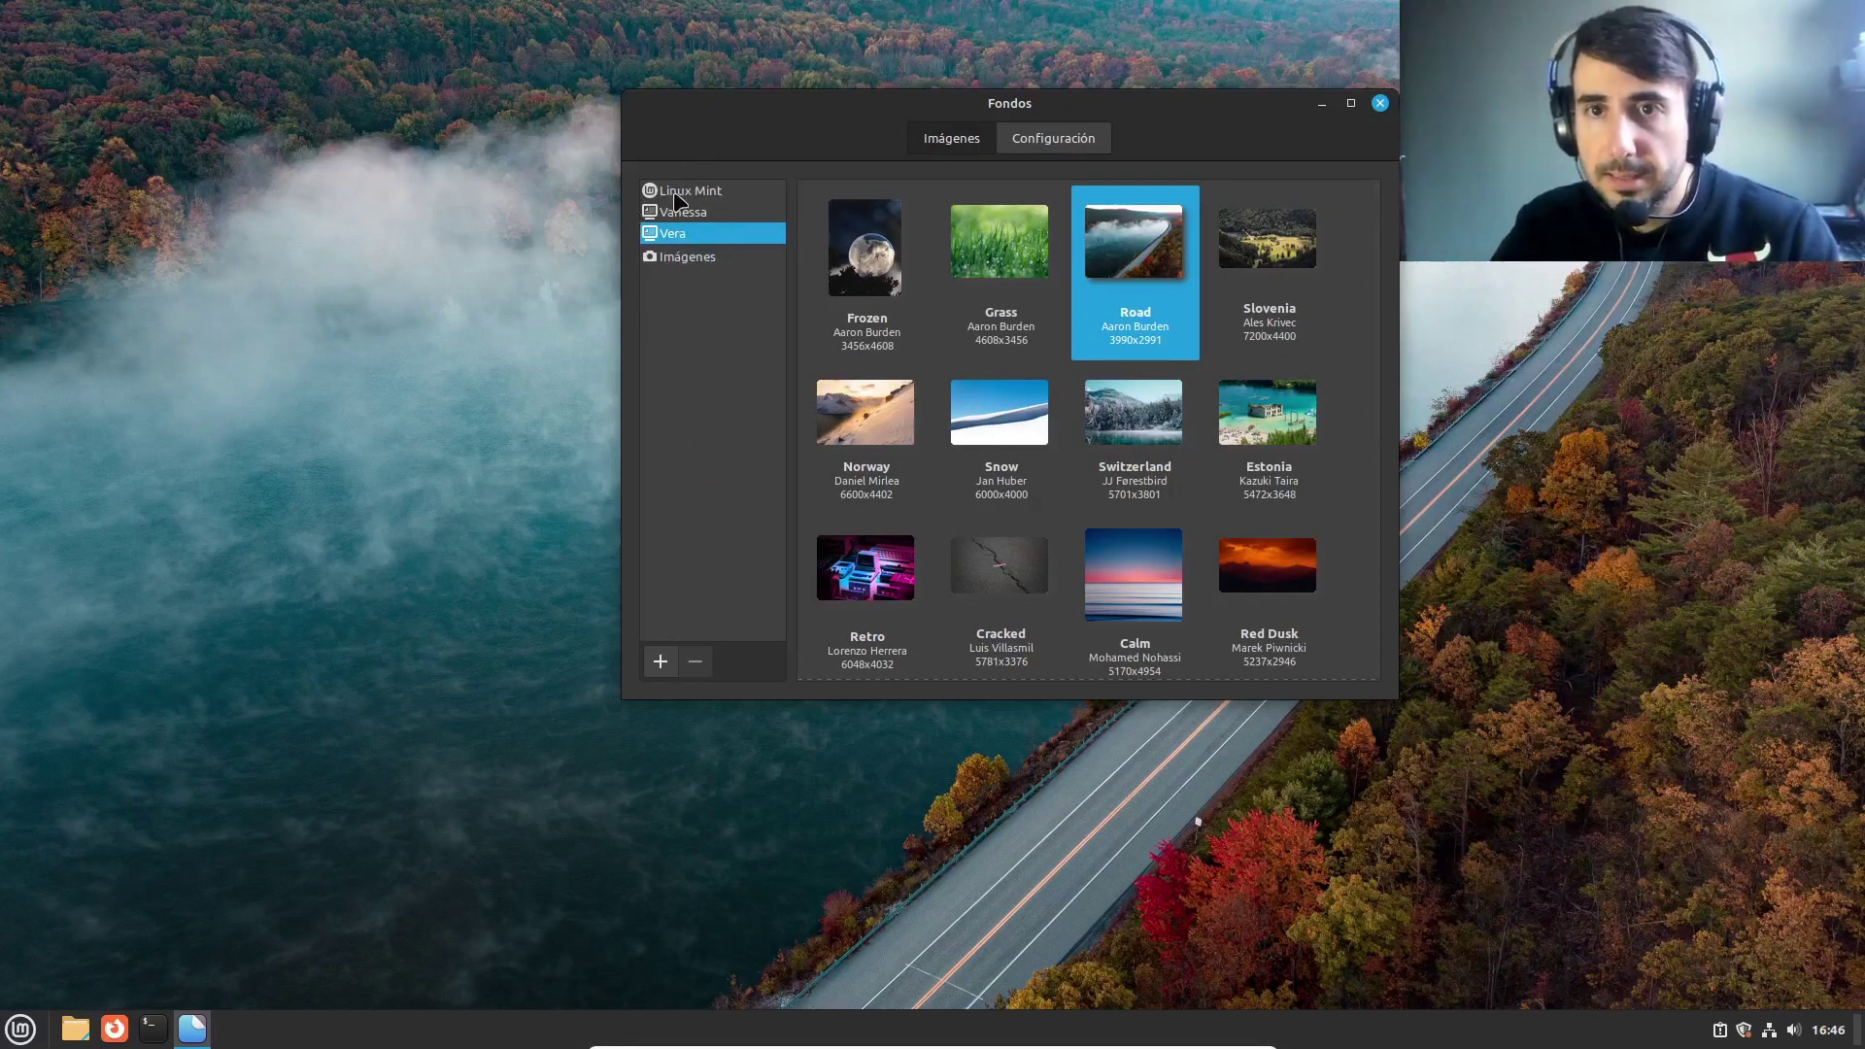
Step: Look through the Linux Mint and Vanessa wallpaper collections and return to the Vera collection
{"action": "left_click", "coordinate": [717, 196]}
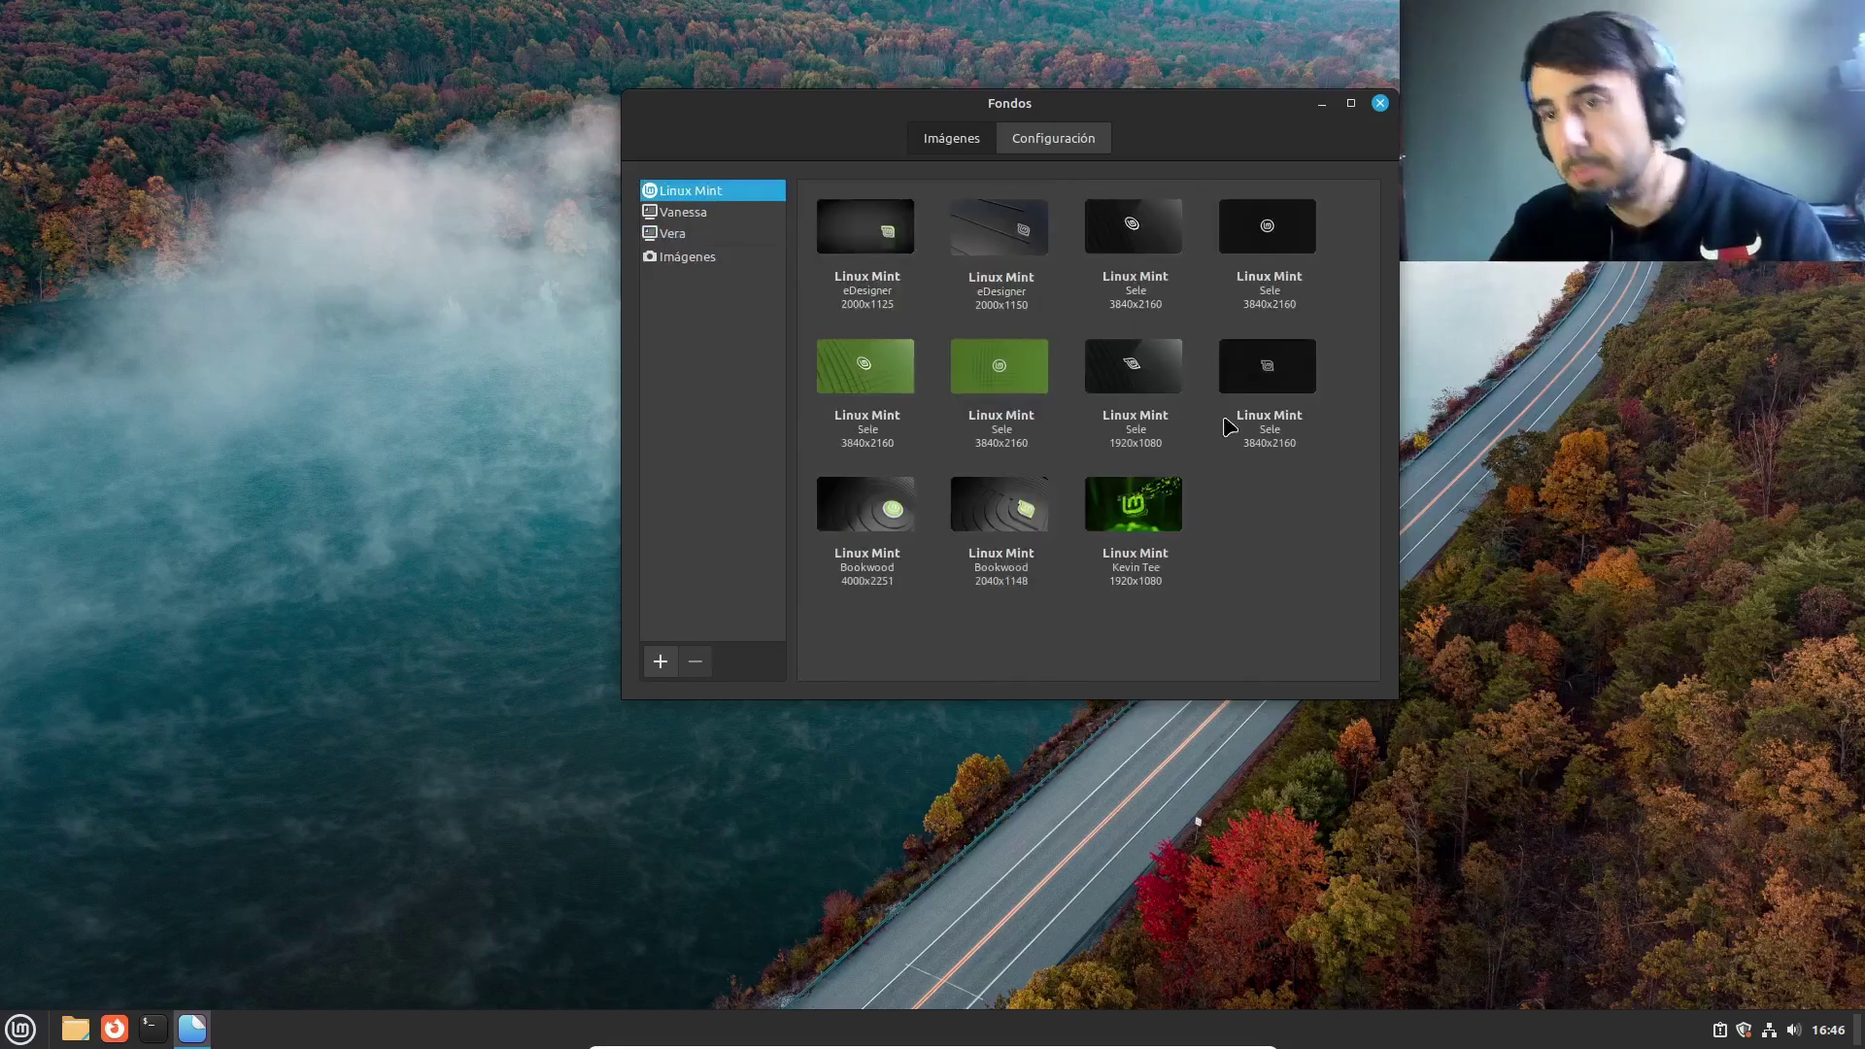
{"action": "left_click", "coordinate": [671, 214]}
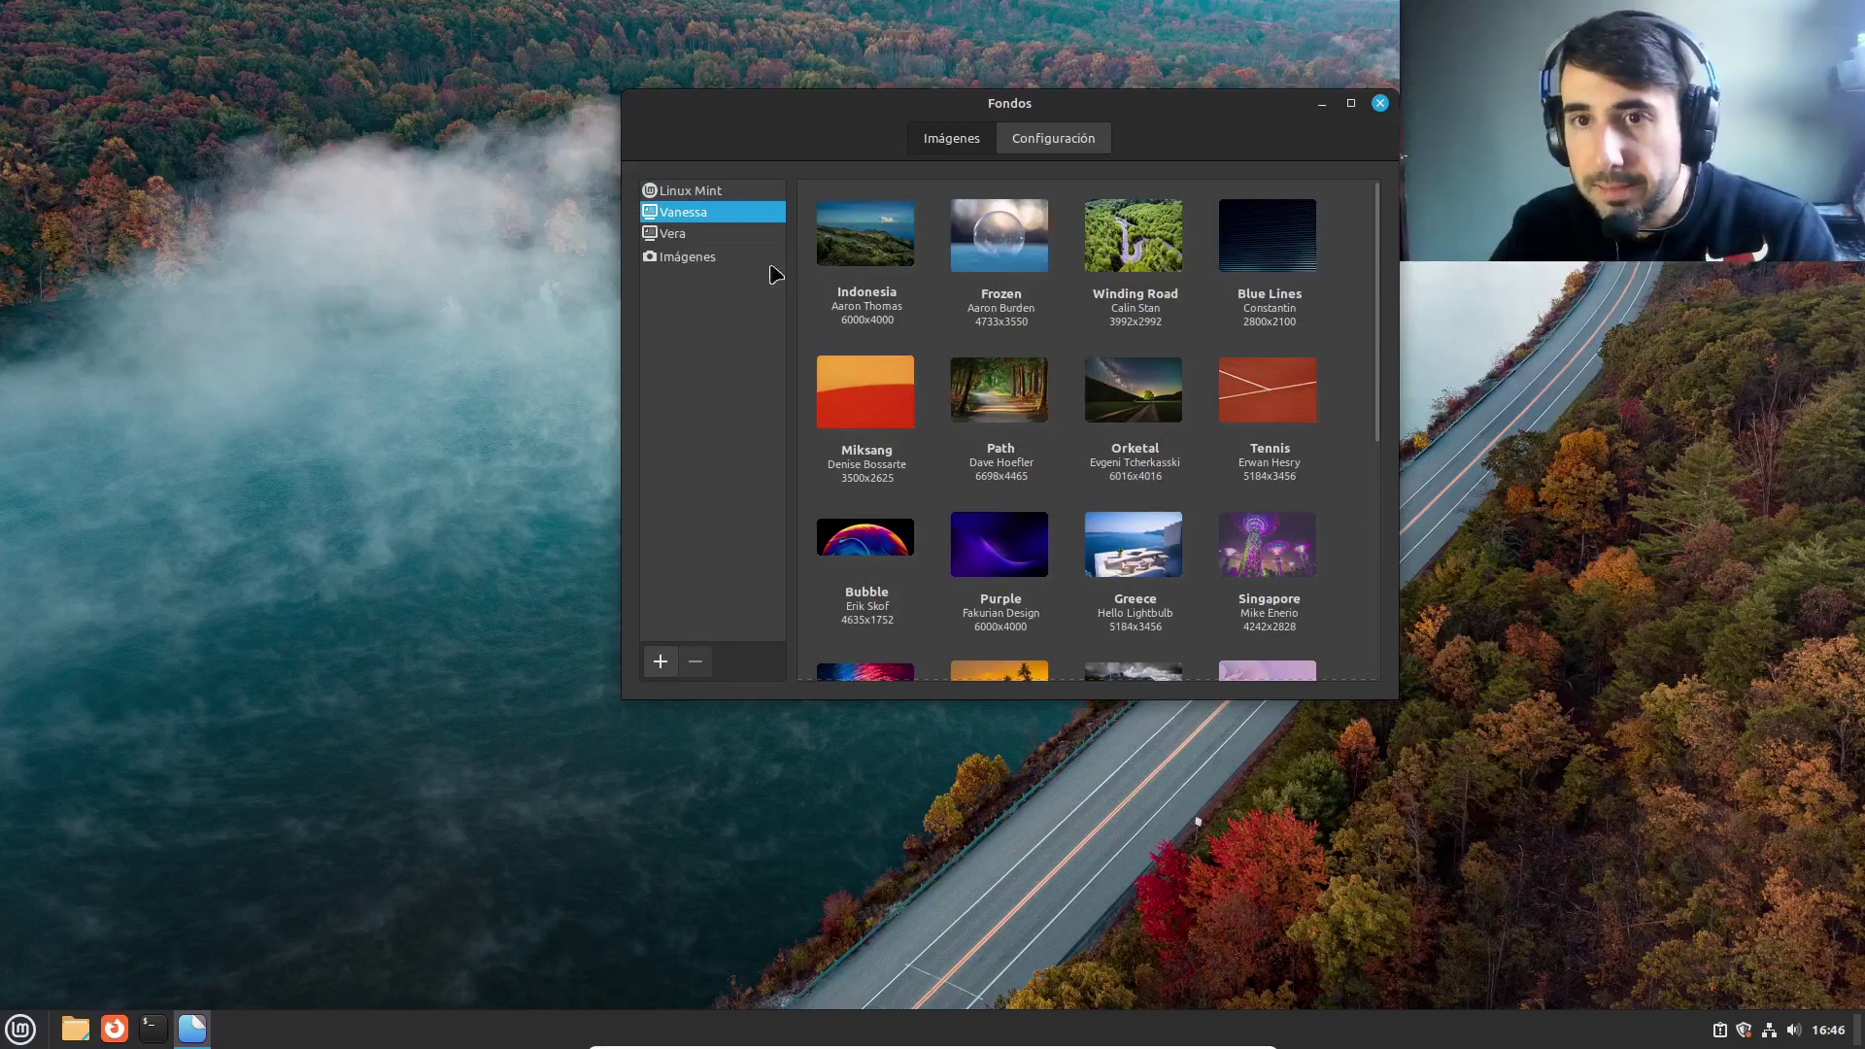
{"action": "left_click", "coordinate": [665, 234]}
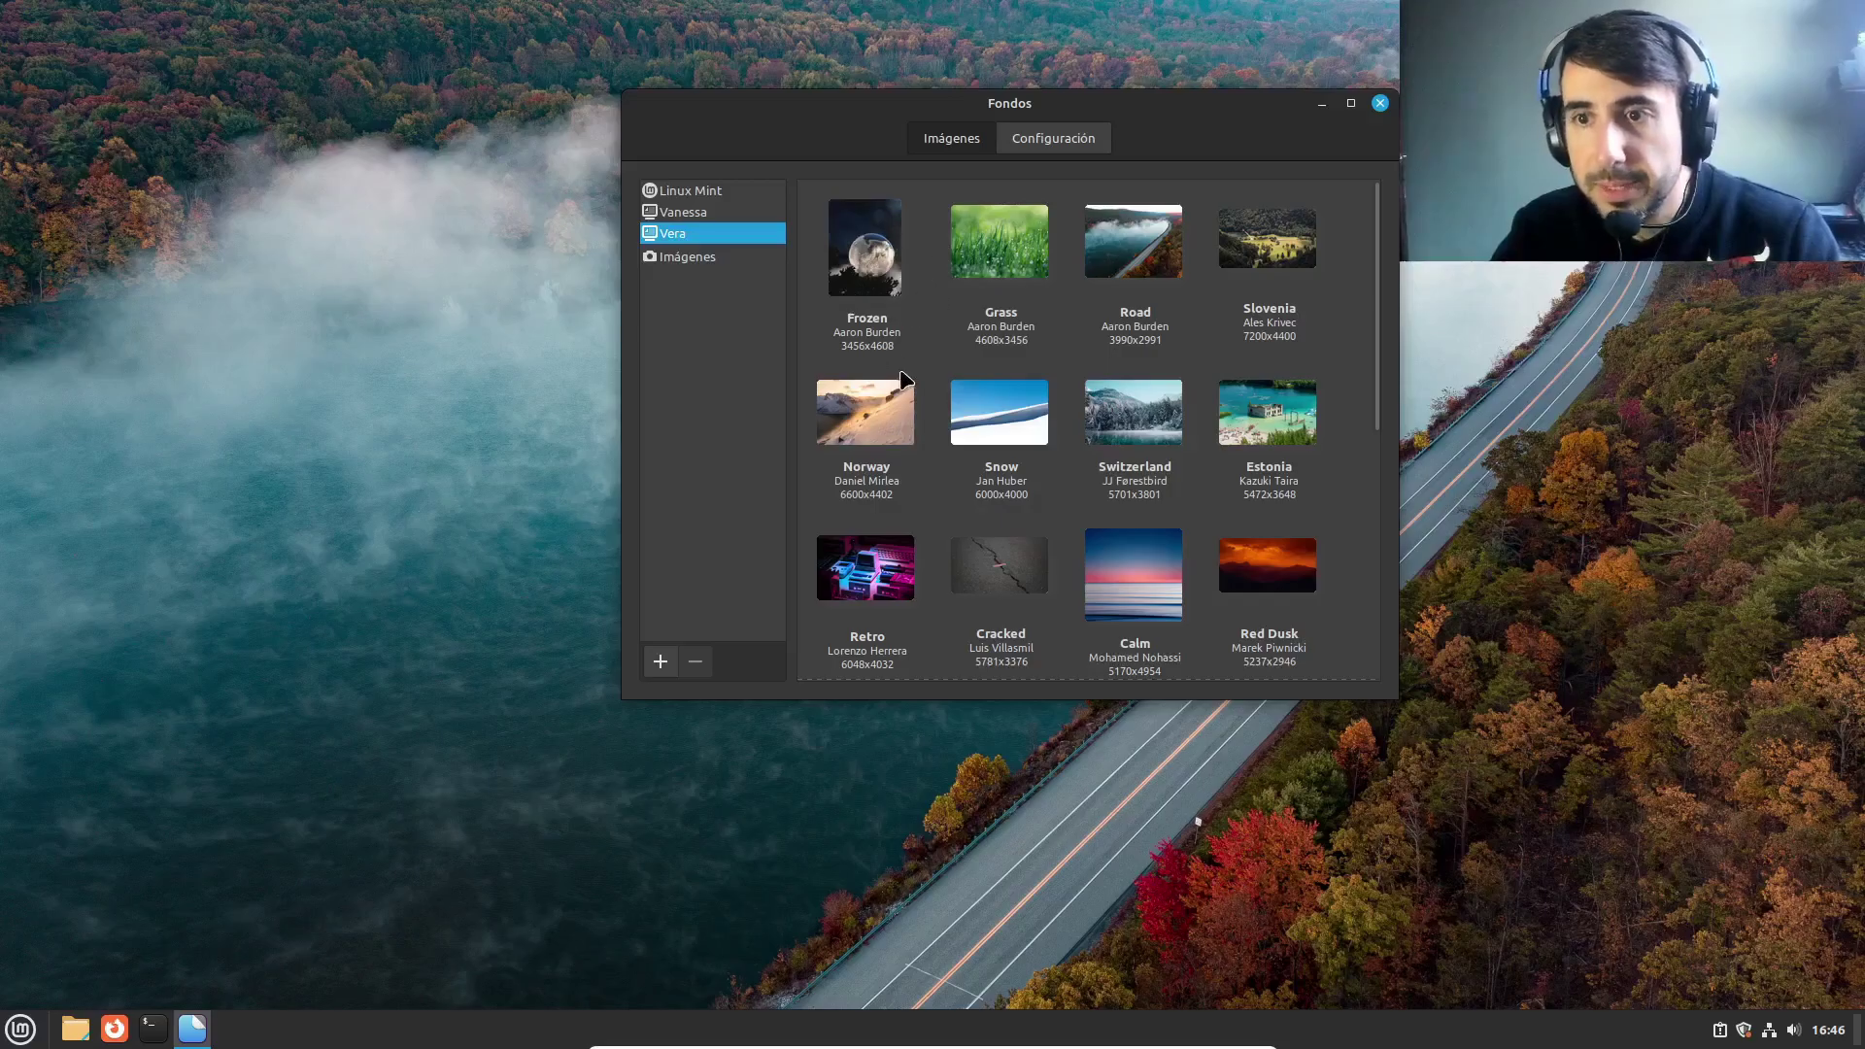
Step: Try the Snow, Norway, Red Dusk, Sky and Sydney wallpapers from the Vera collection on the desktop
{"action": "left_click", "coordinate": [1006, 428]}
{"action": "key", "text": "Left"}
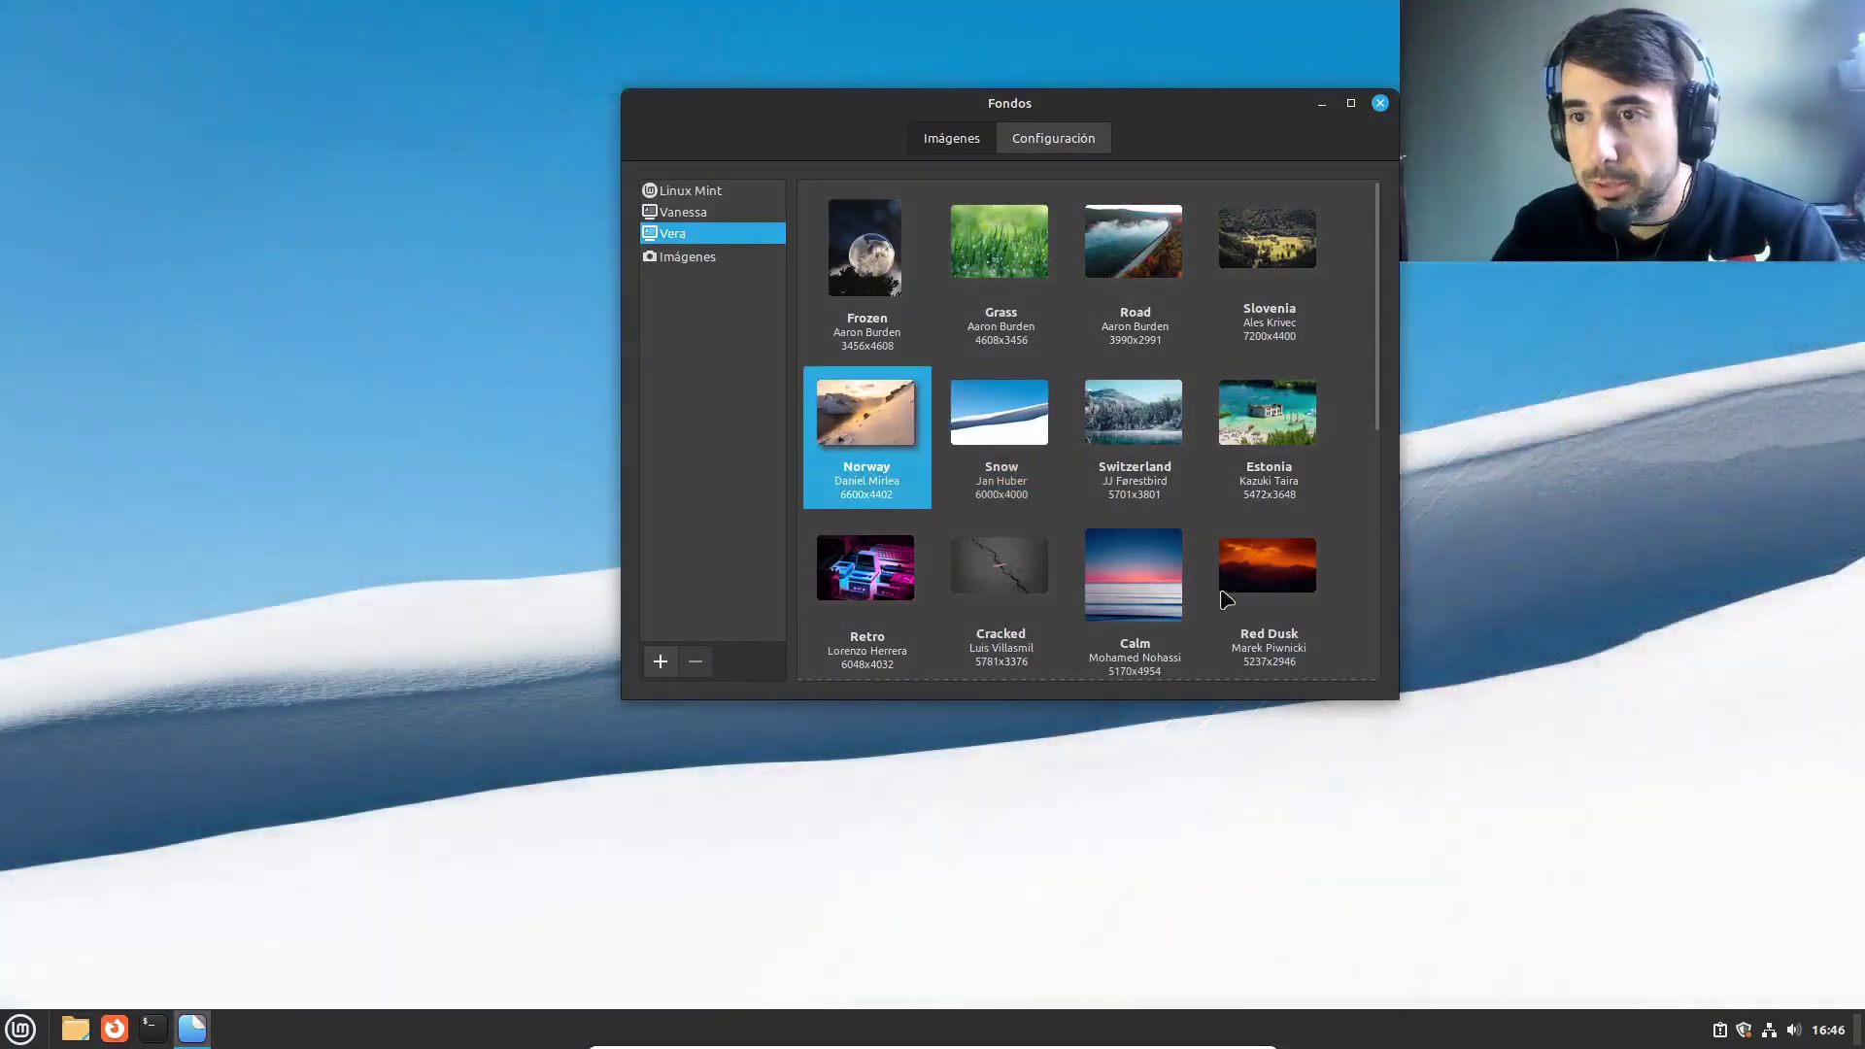
{"action": "left_click", "coordinate": [1288, 580]}
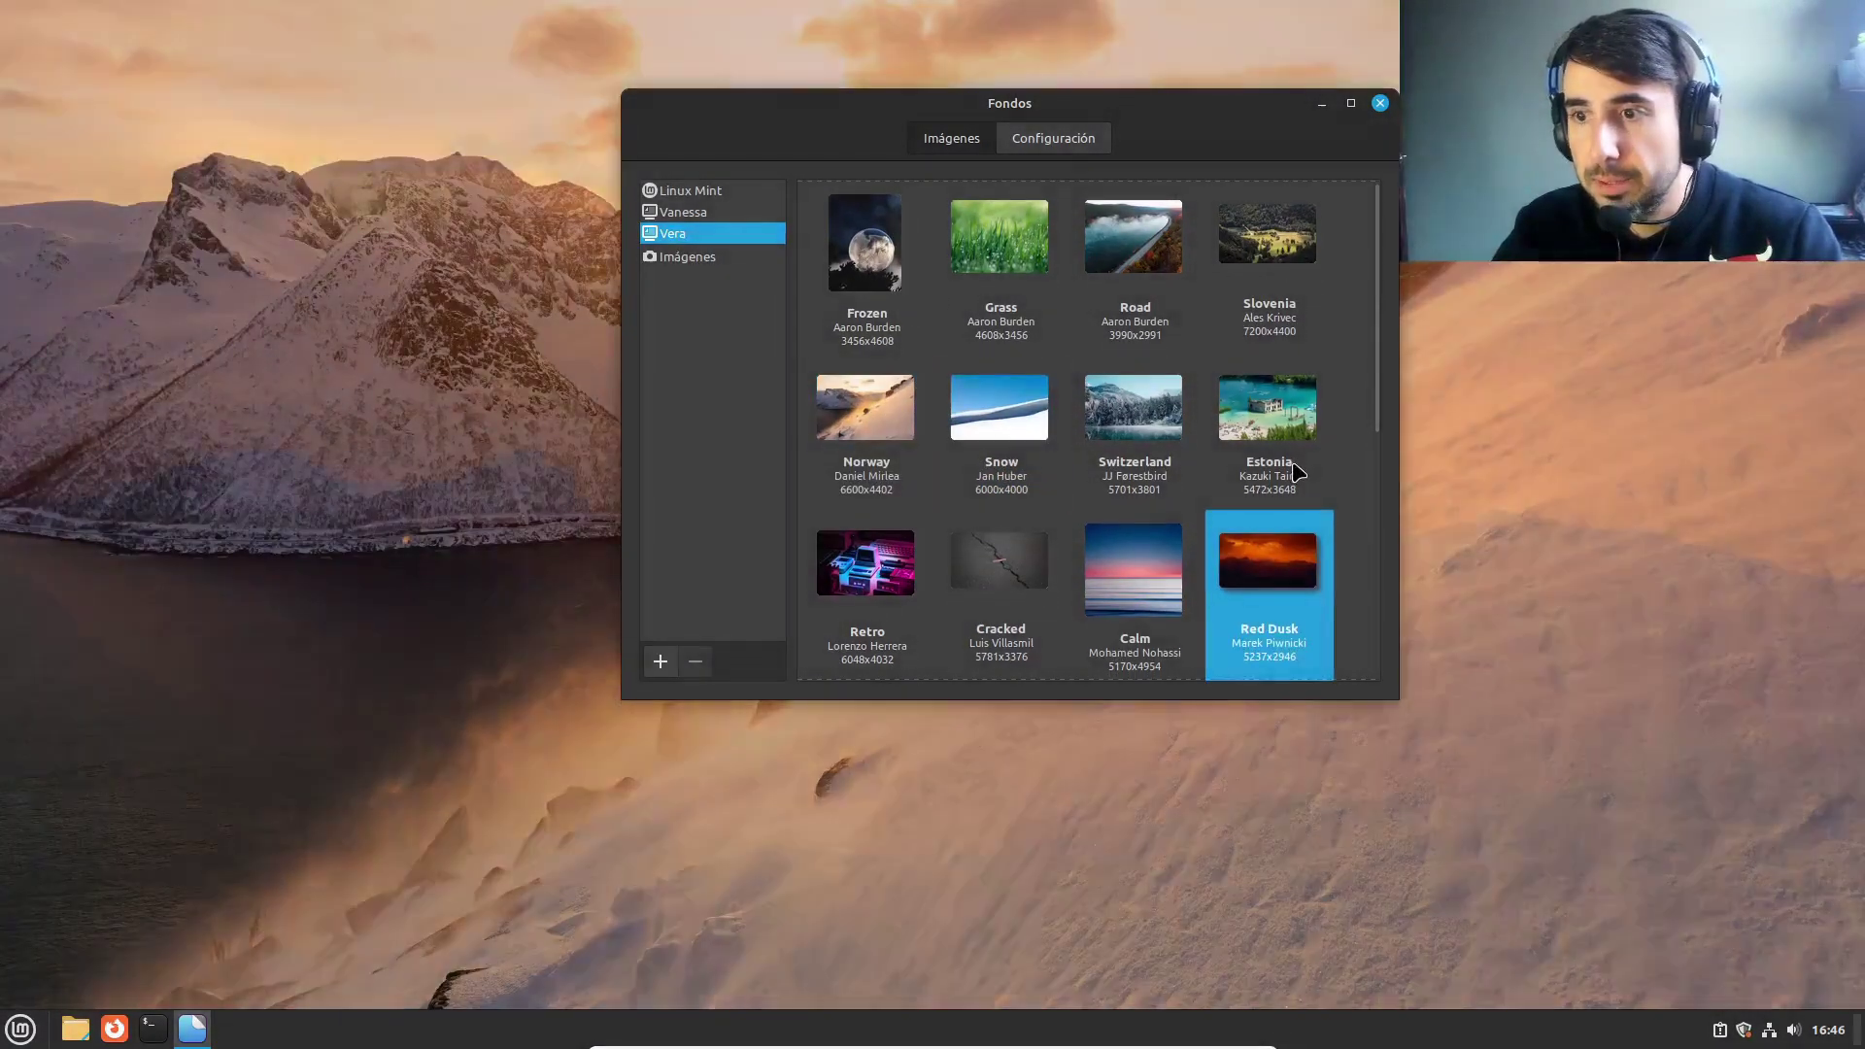
{"action": "scroll", "coordinate": [1223, 472], "scroll_direction": "down", "scroll_amount": 2}
{"action": "scroll", "coordinate": [1236, 473], "scroll_direction": "down", "scroll_amount": 3}
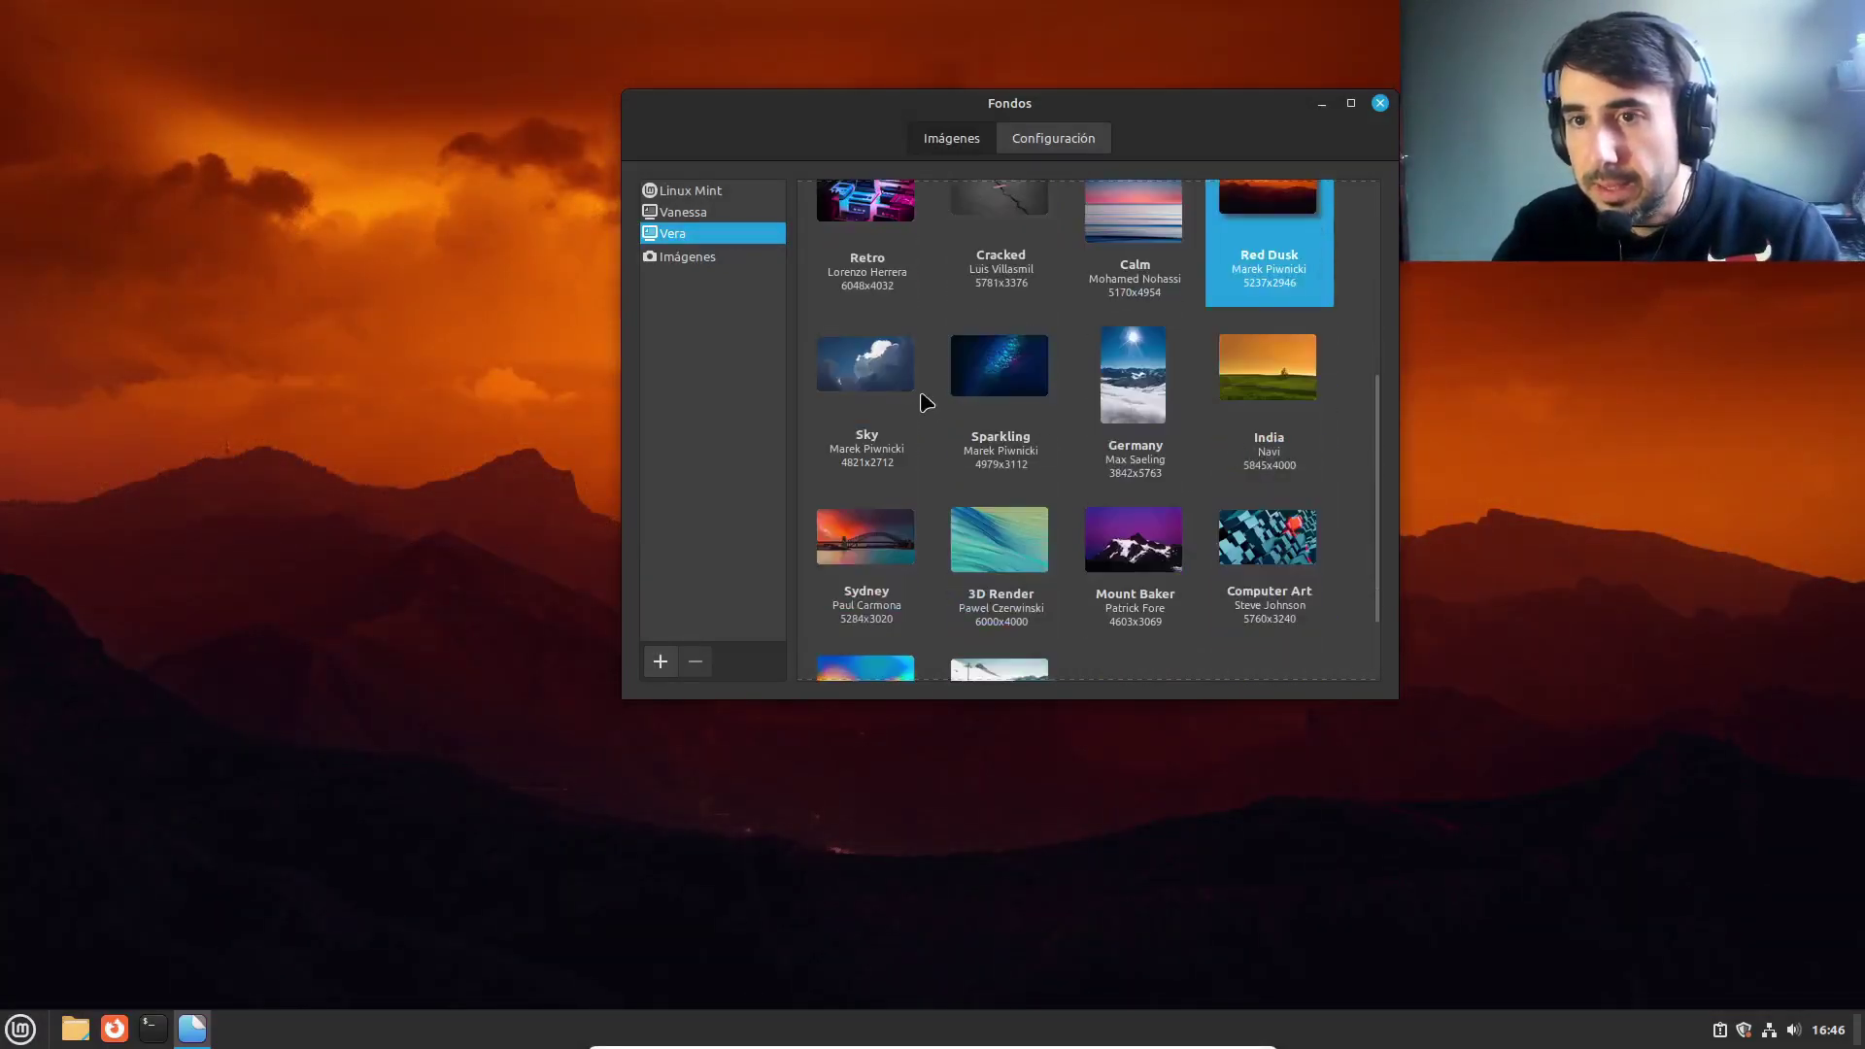
{"action": "left_click", "coordinate": [928, 406]}
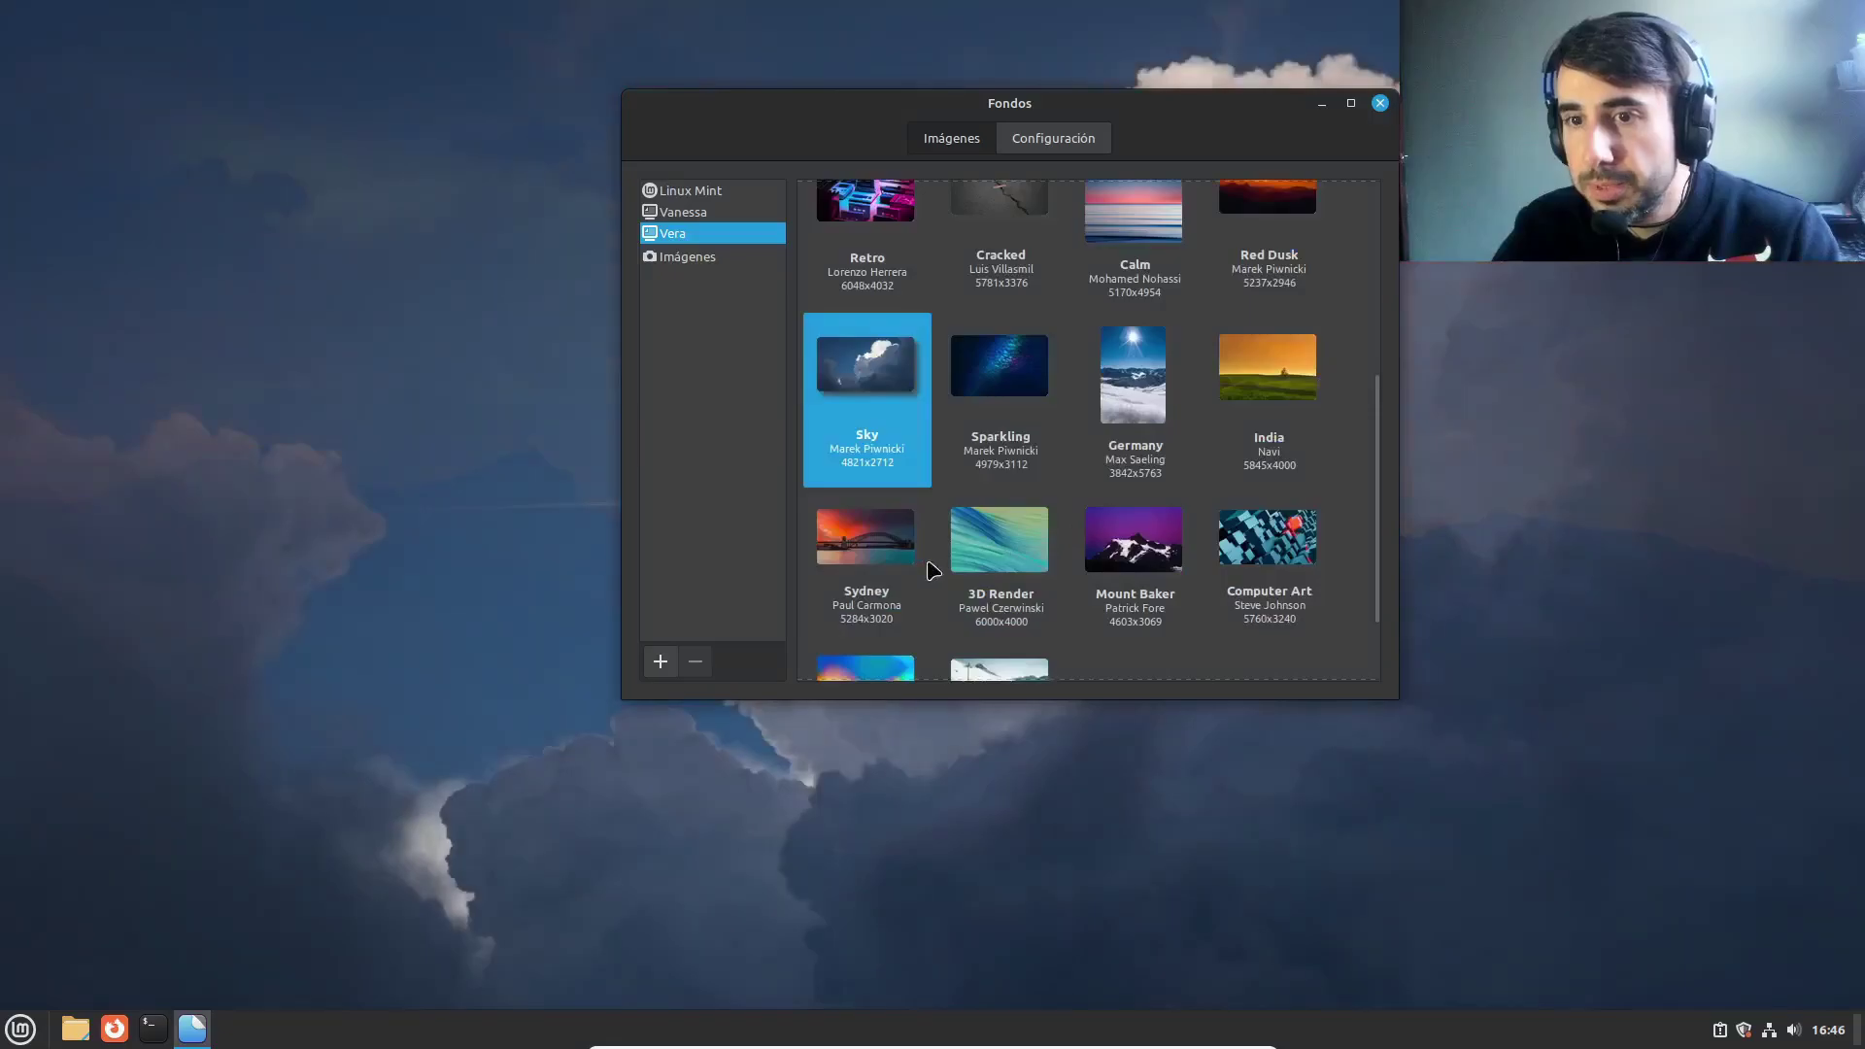
{"action": "left_click", "coordinate": [879, 539]}
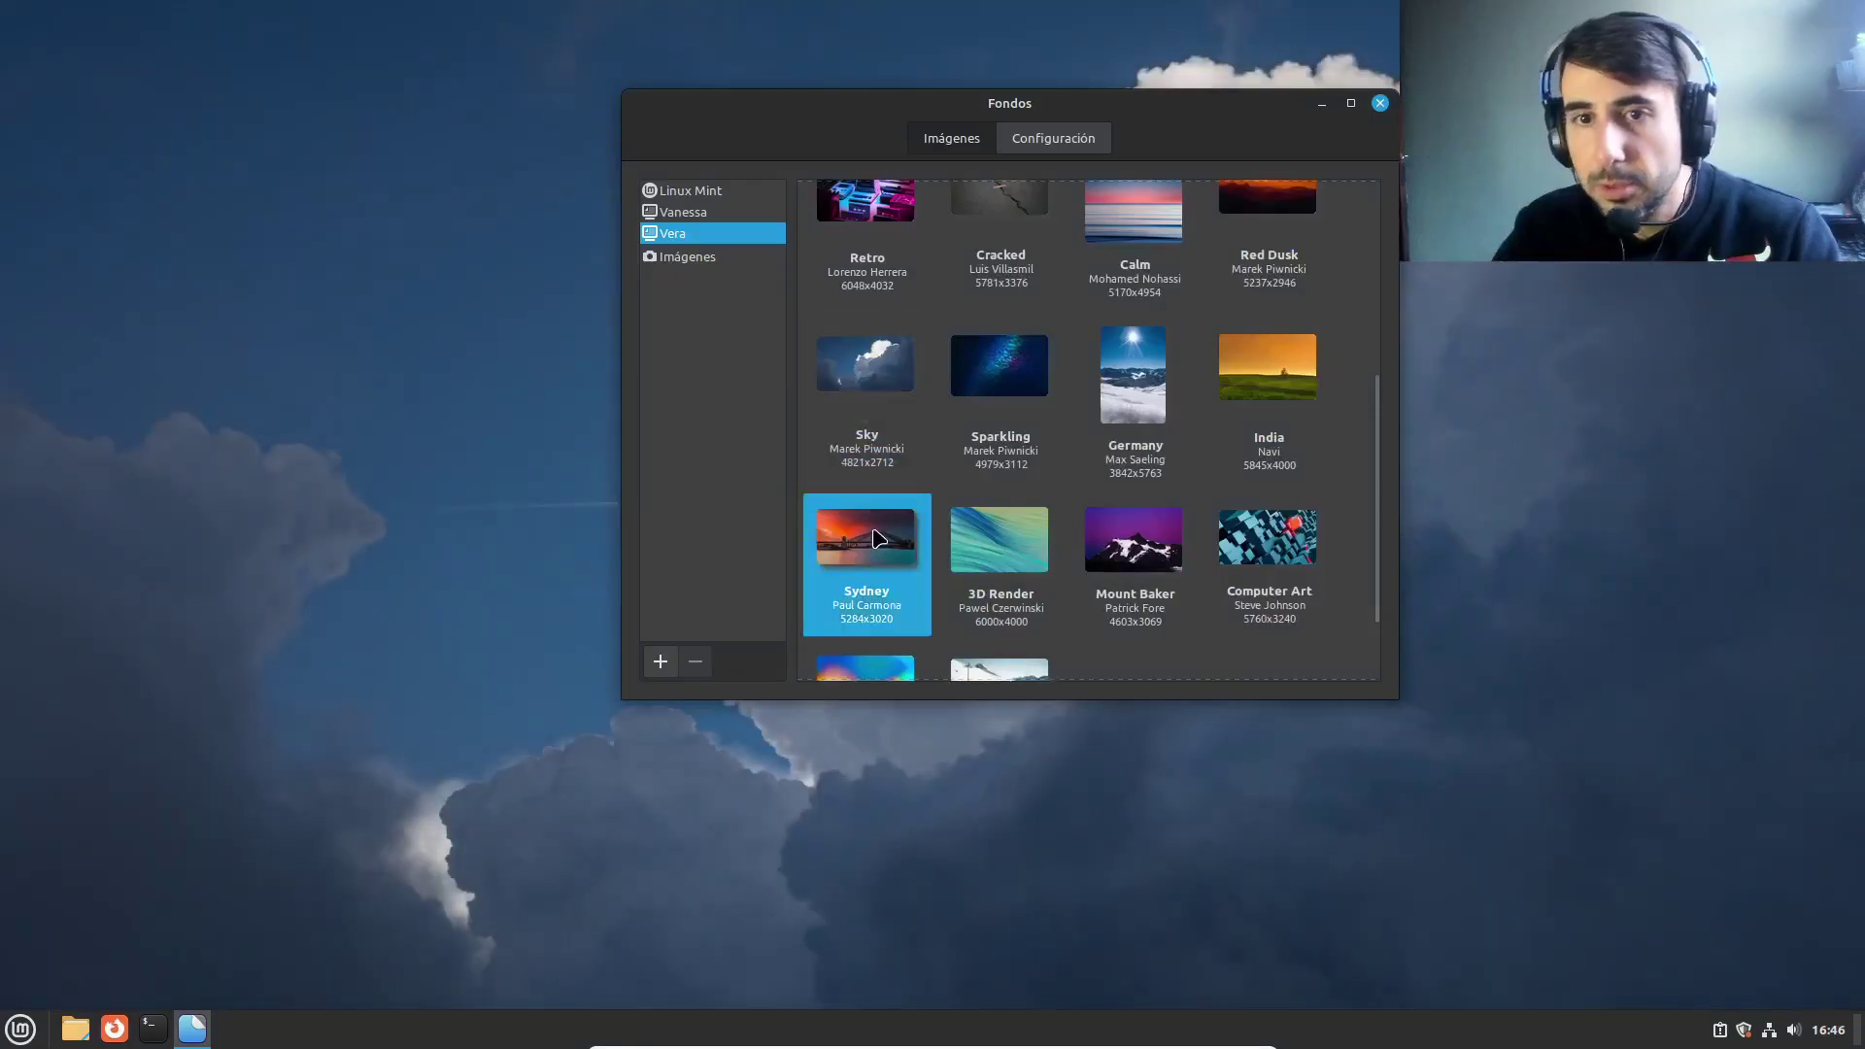
Step: Apply the Computer Art wallpaper from the Vera collection and close the background settings
{"action": "scroll", "coordinate": [1243, 456], "scroll_direction": "down", "scroll_amount": 2}
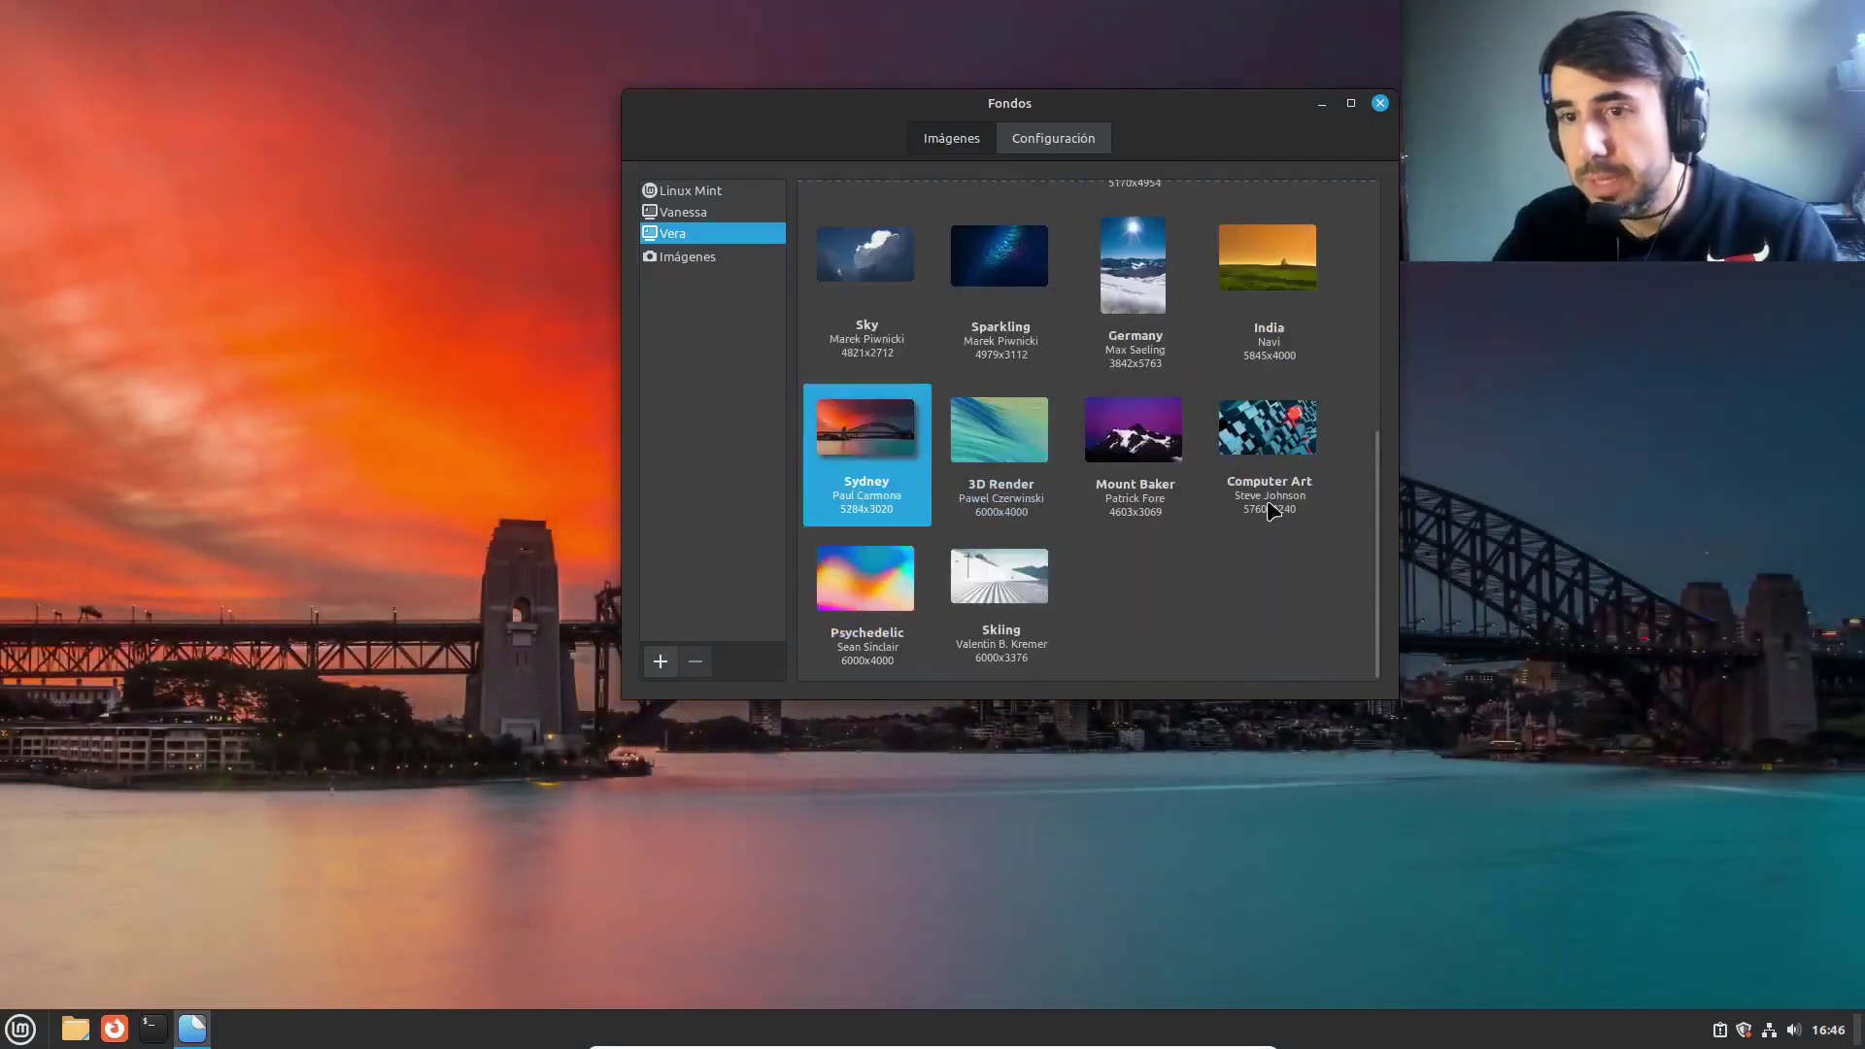
{"action": "left_click", "coordinate": [1288, 435]}
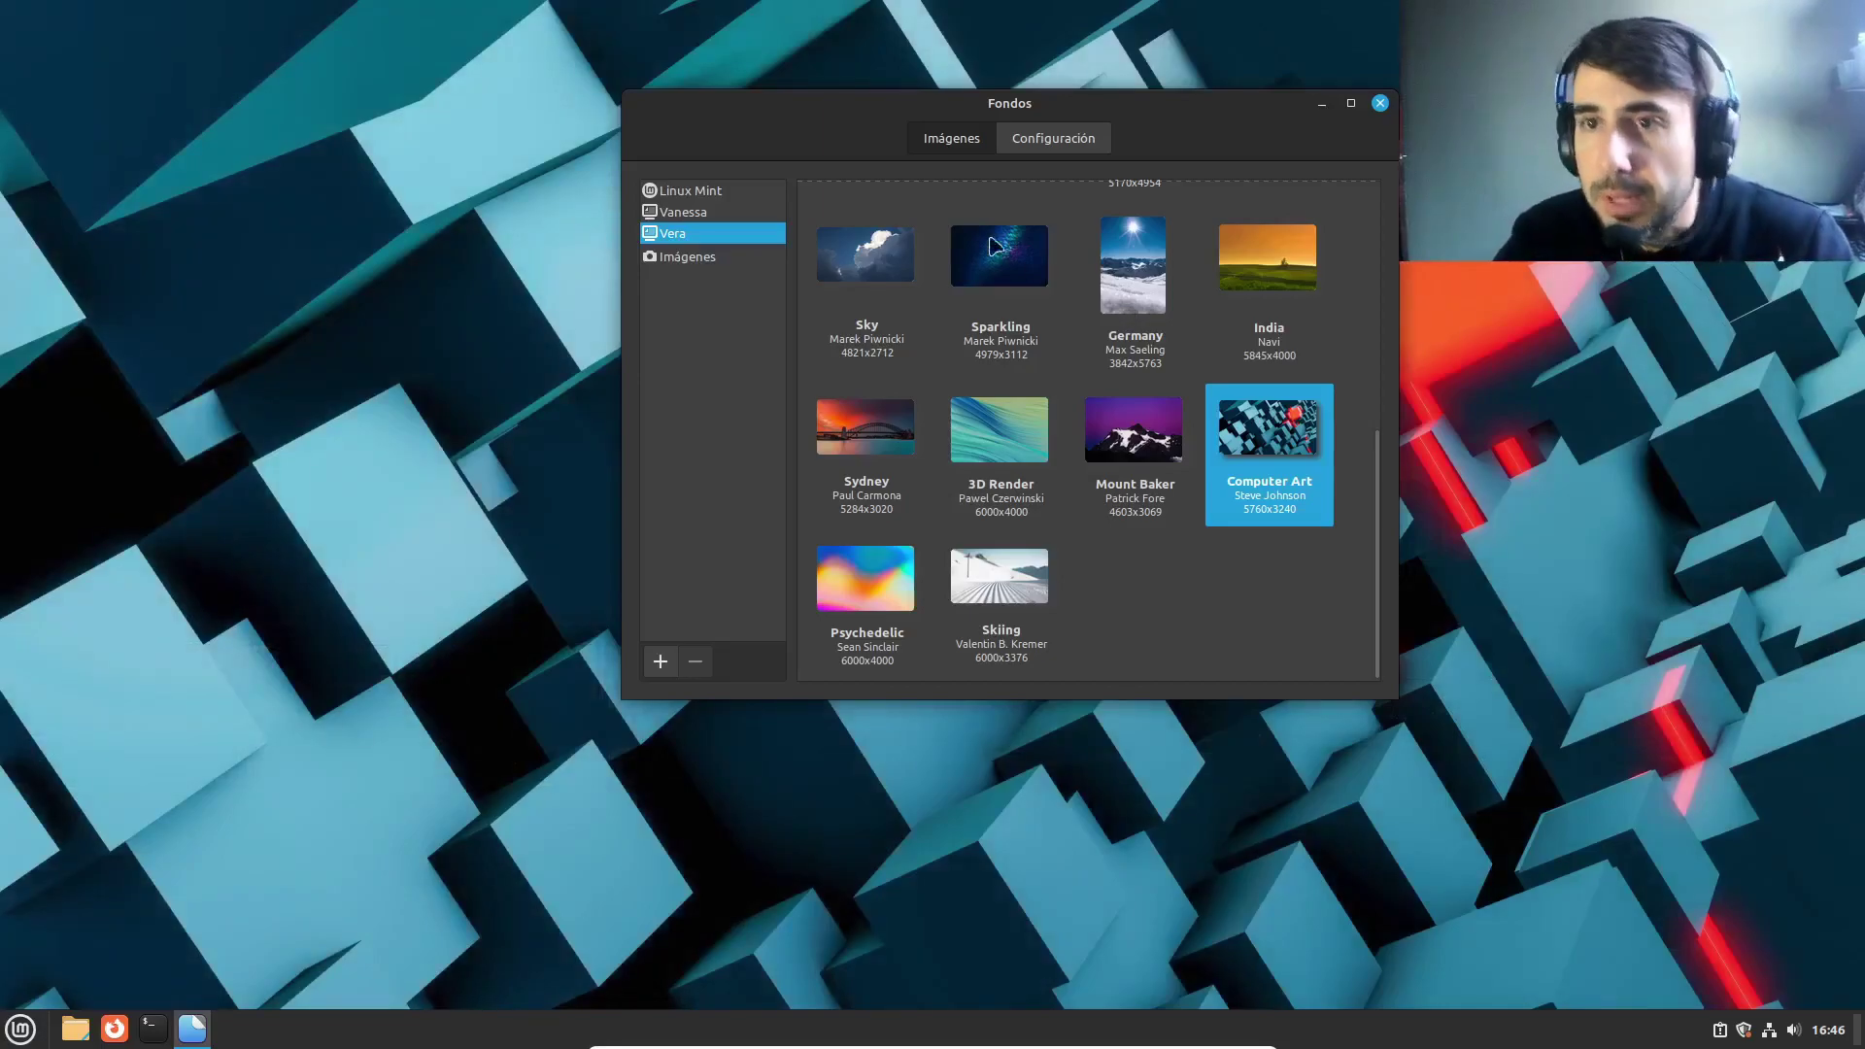
{"action": "left_click", "coordinate": [1379, 104]}
Step: Open the software manager, move its window higher on the desktop, and view the Spotify application's details
{"action": "left_click", "coordinate": [19, 1029]}
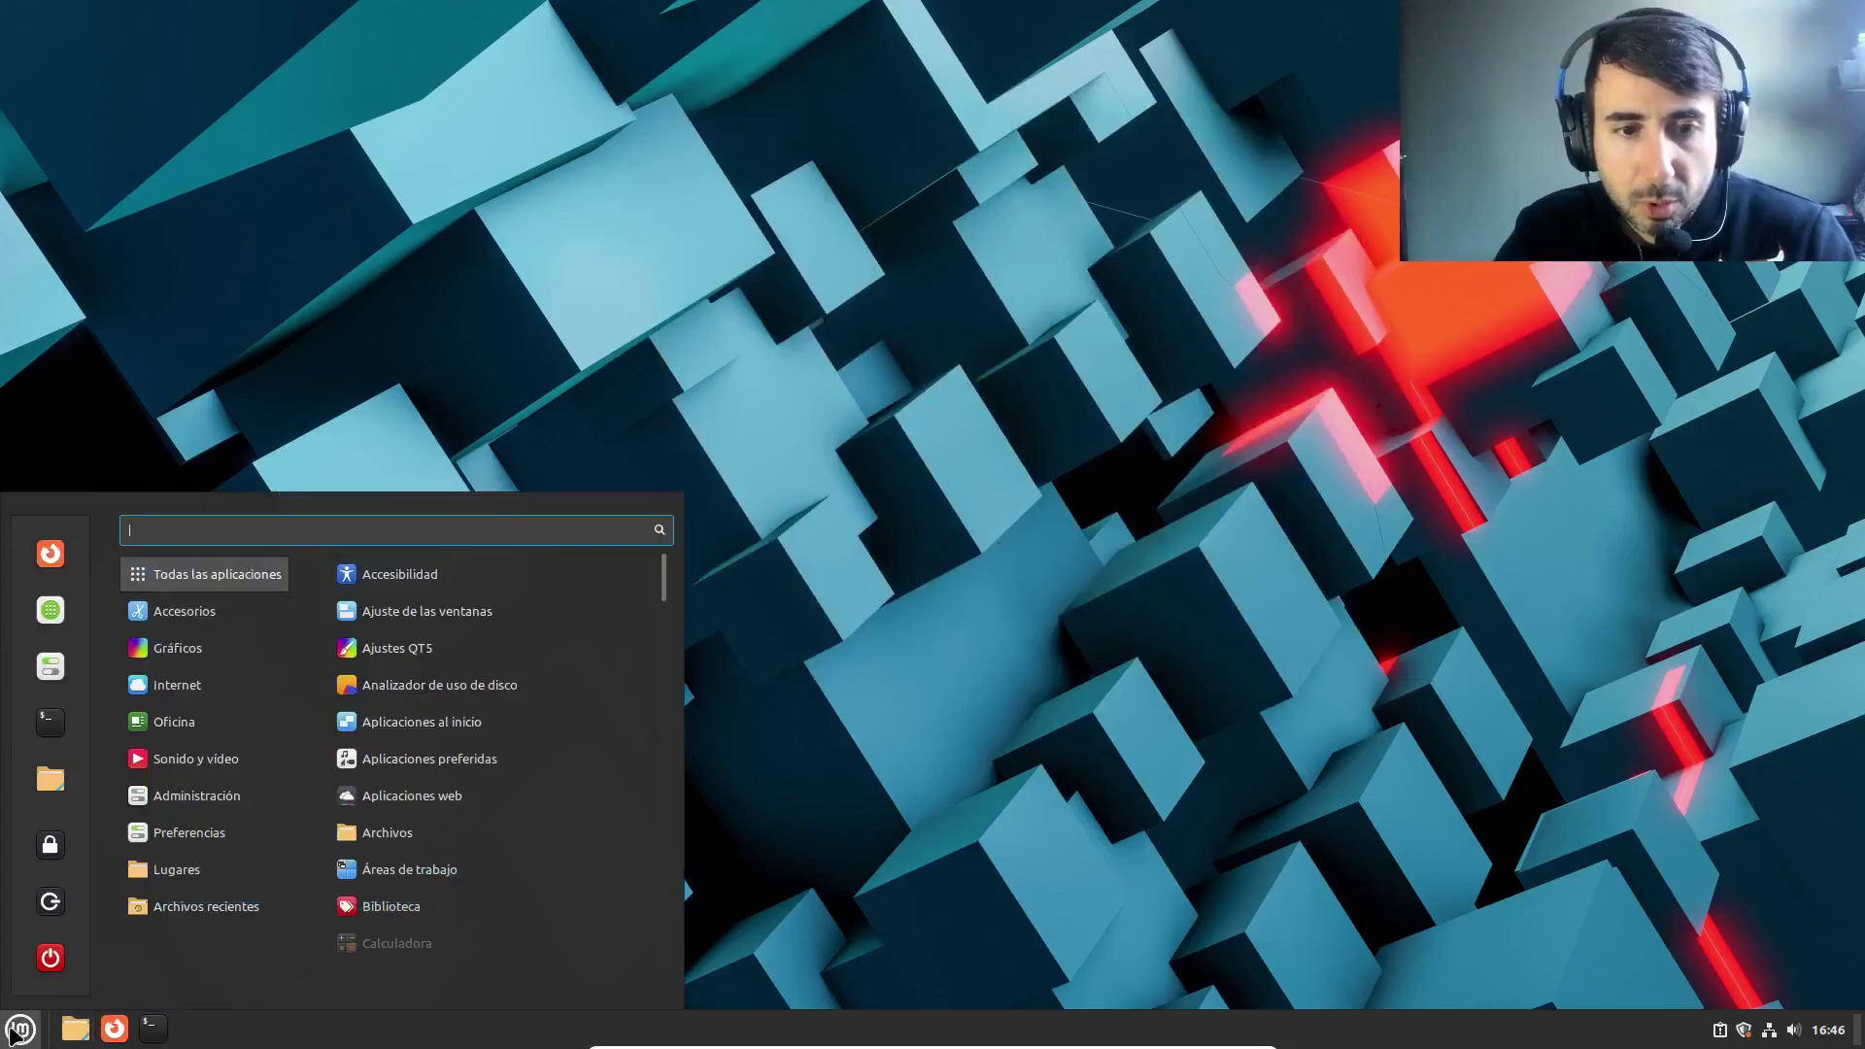
{"action": "left_click", "coordinate": [45, 609]}
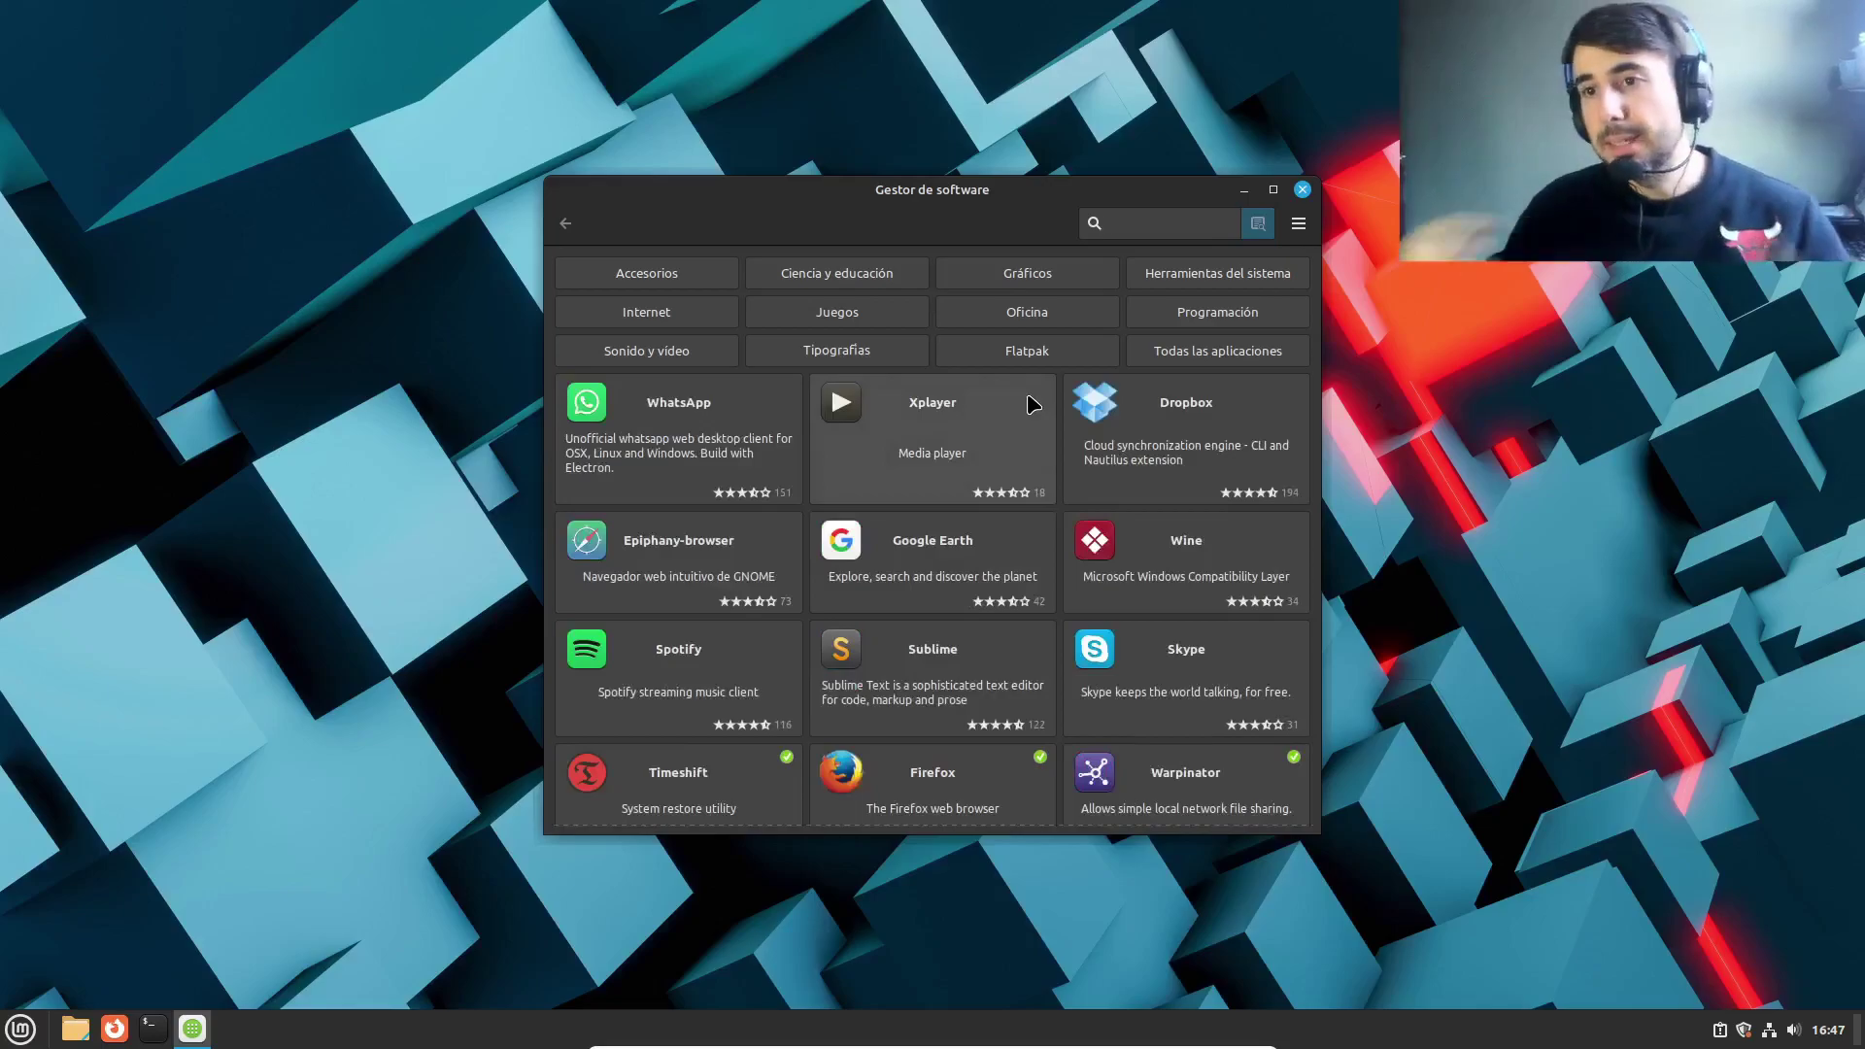
{"action": "left_click_drag", "start_coordinate": [940, 189], "coordinate": [922, 132]}
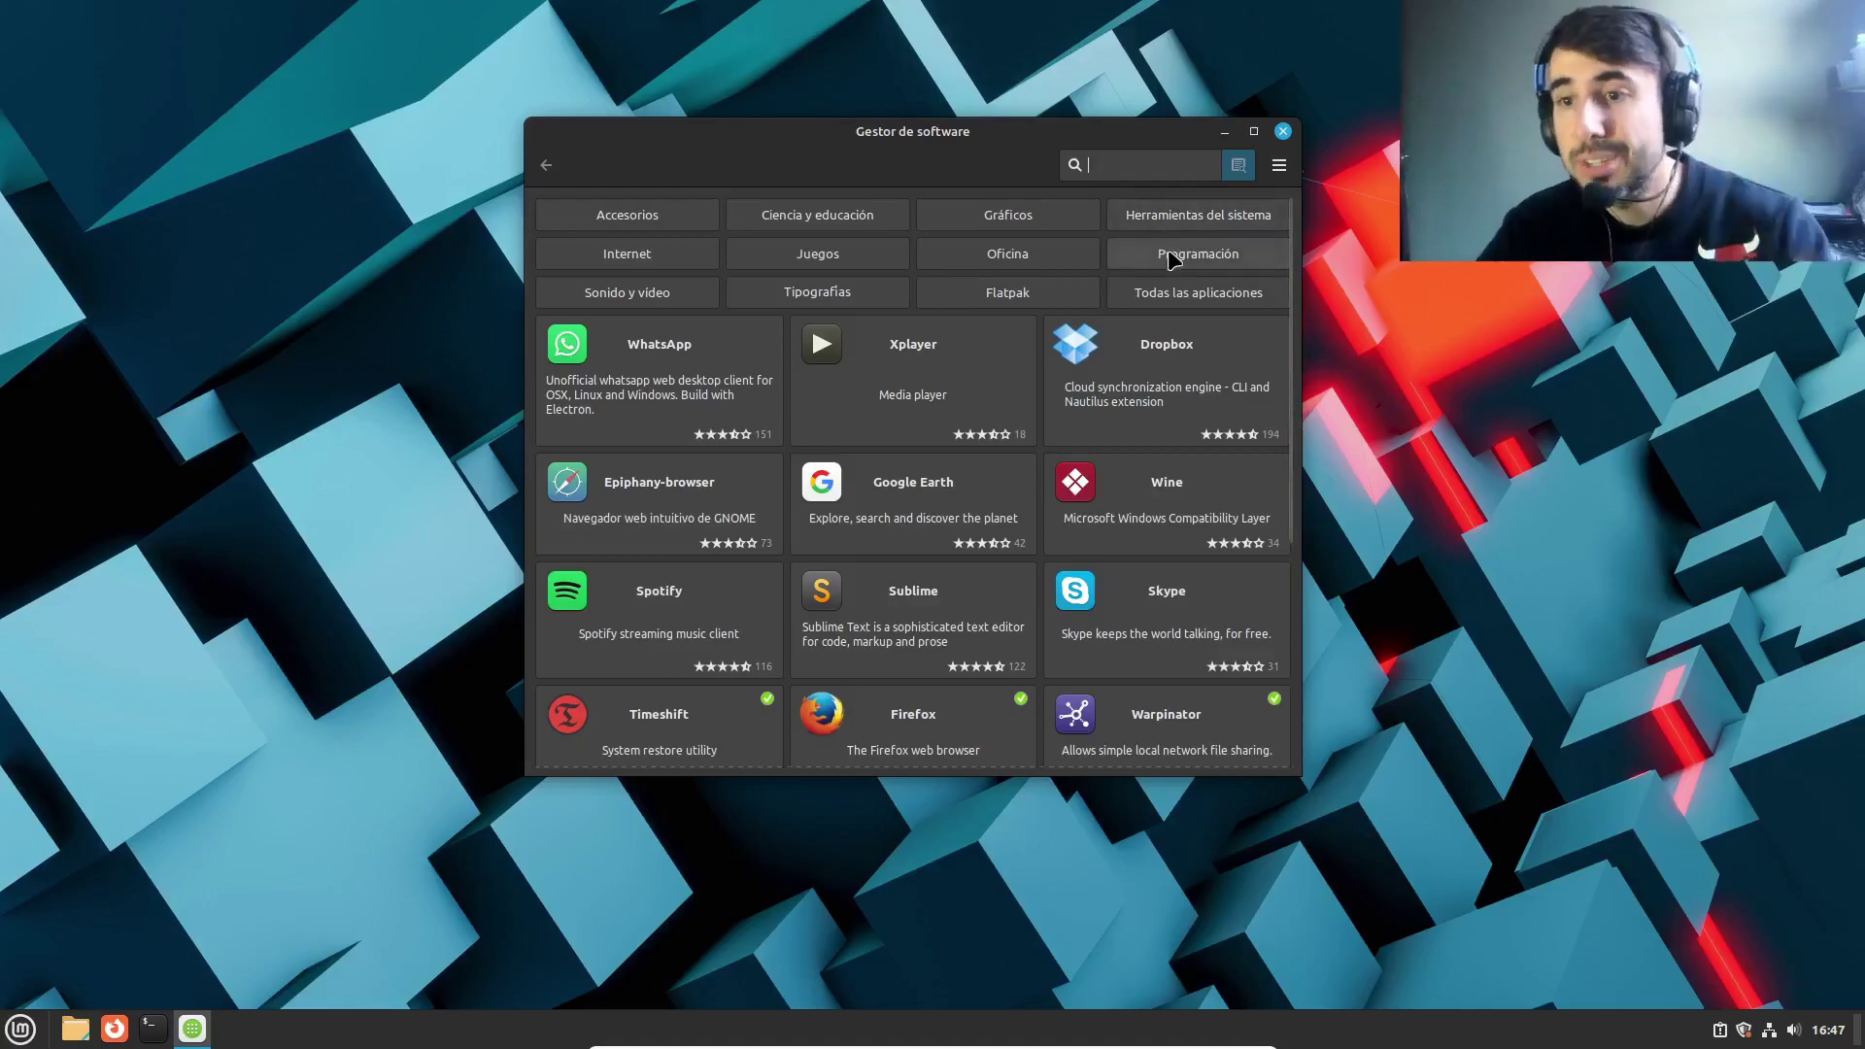
{"action": "left_click", "coordinate": [653, 615]}
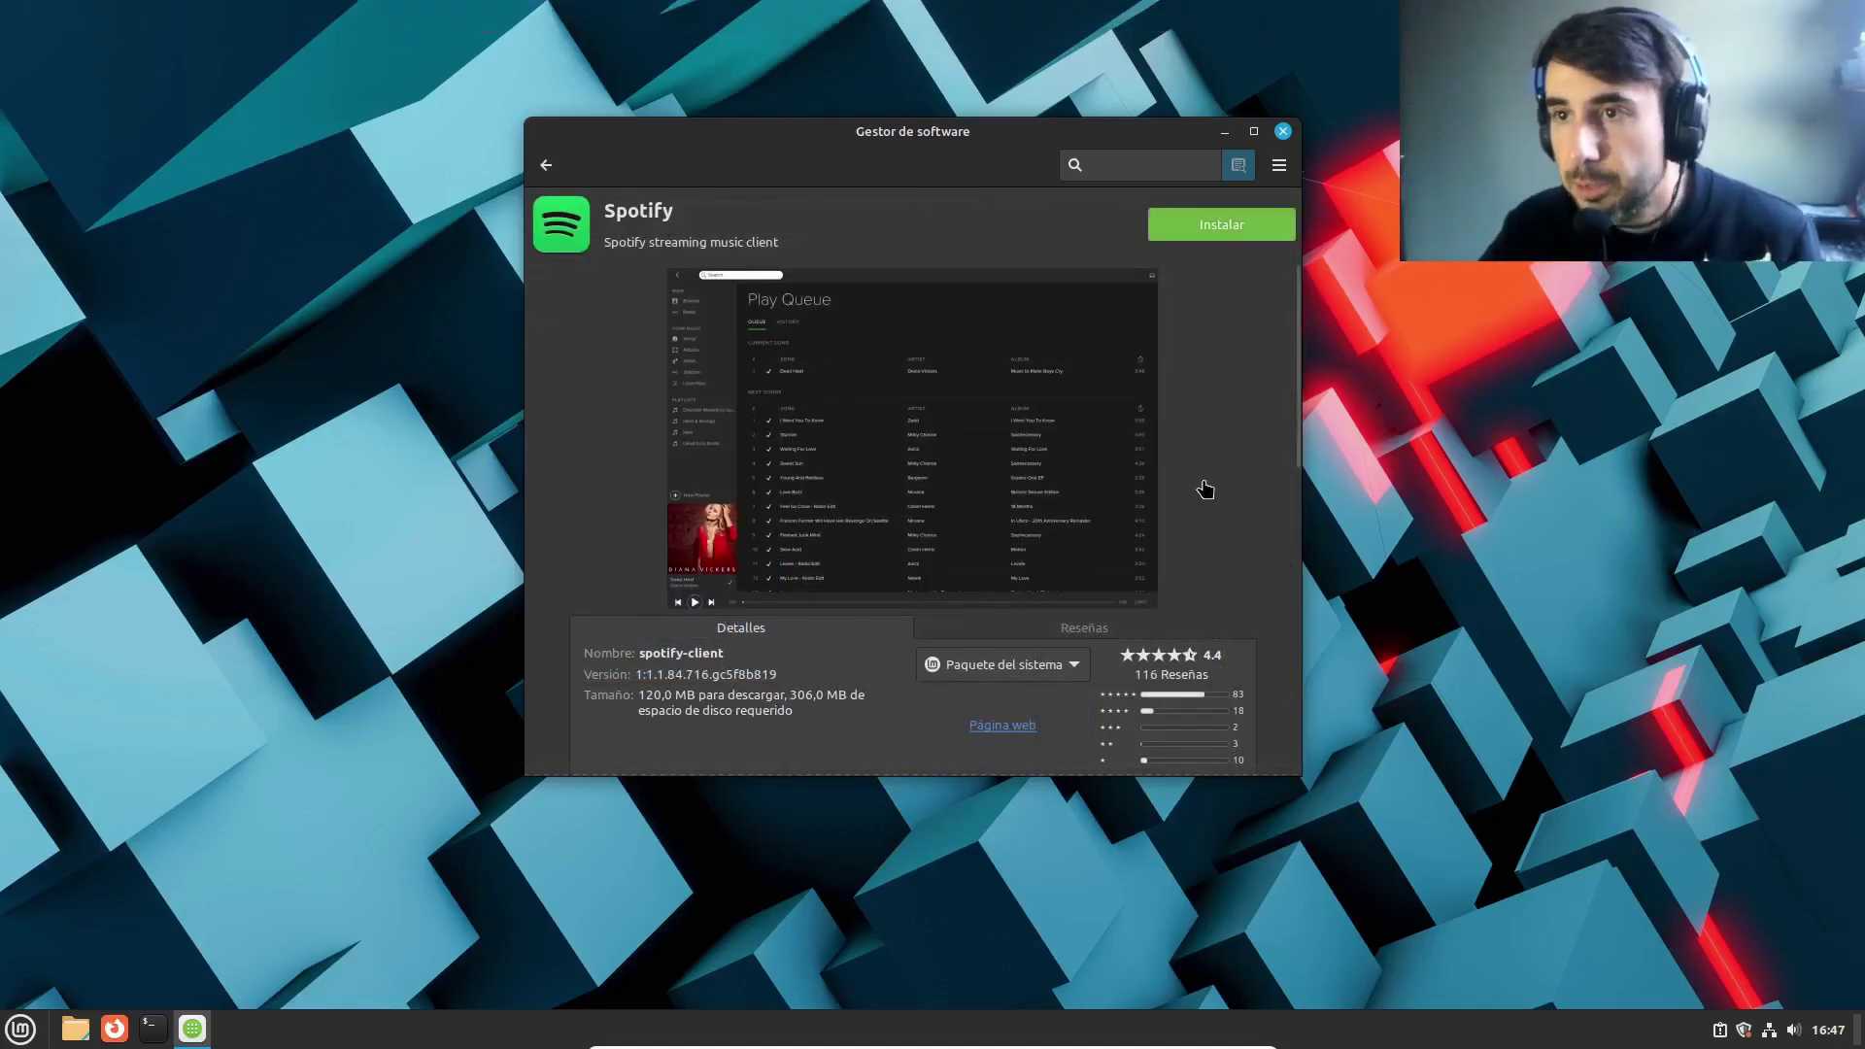
Step: Switch Spotify's package source to Flatpak (Flathub) and review the available source options
{"action": "scroll", "coordinate": [1204, 489], "scroll_direction": "down", "scroll_amount": 3}
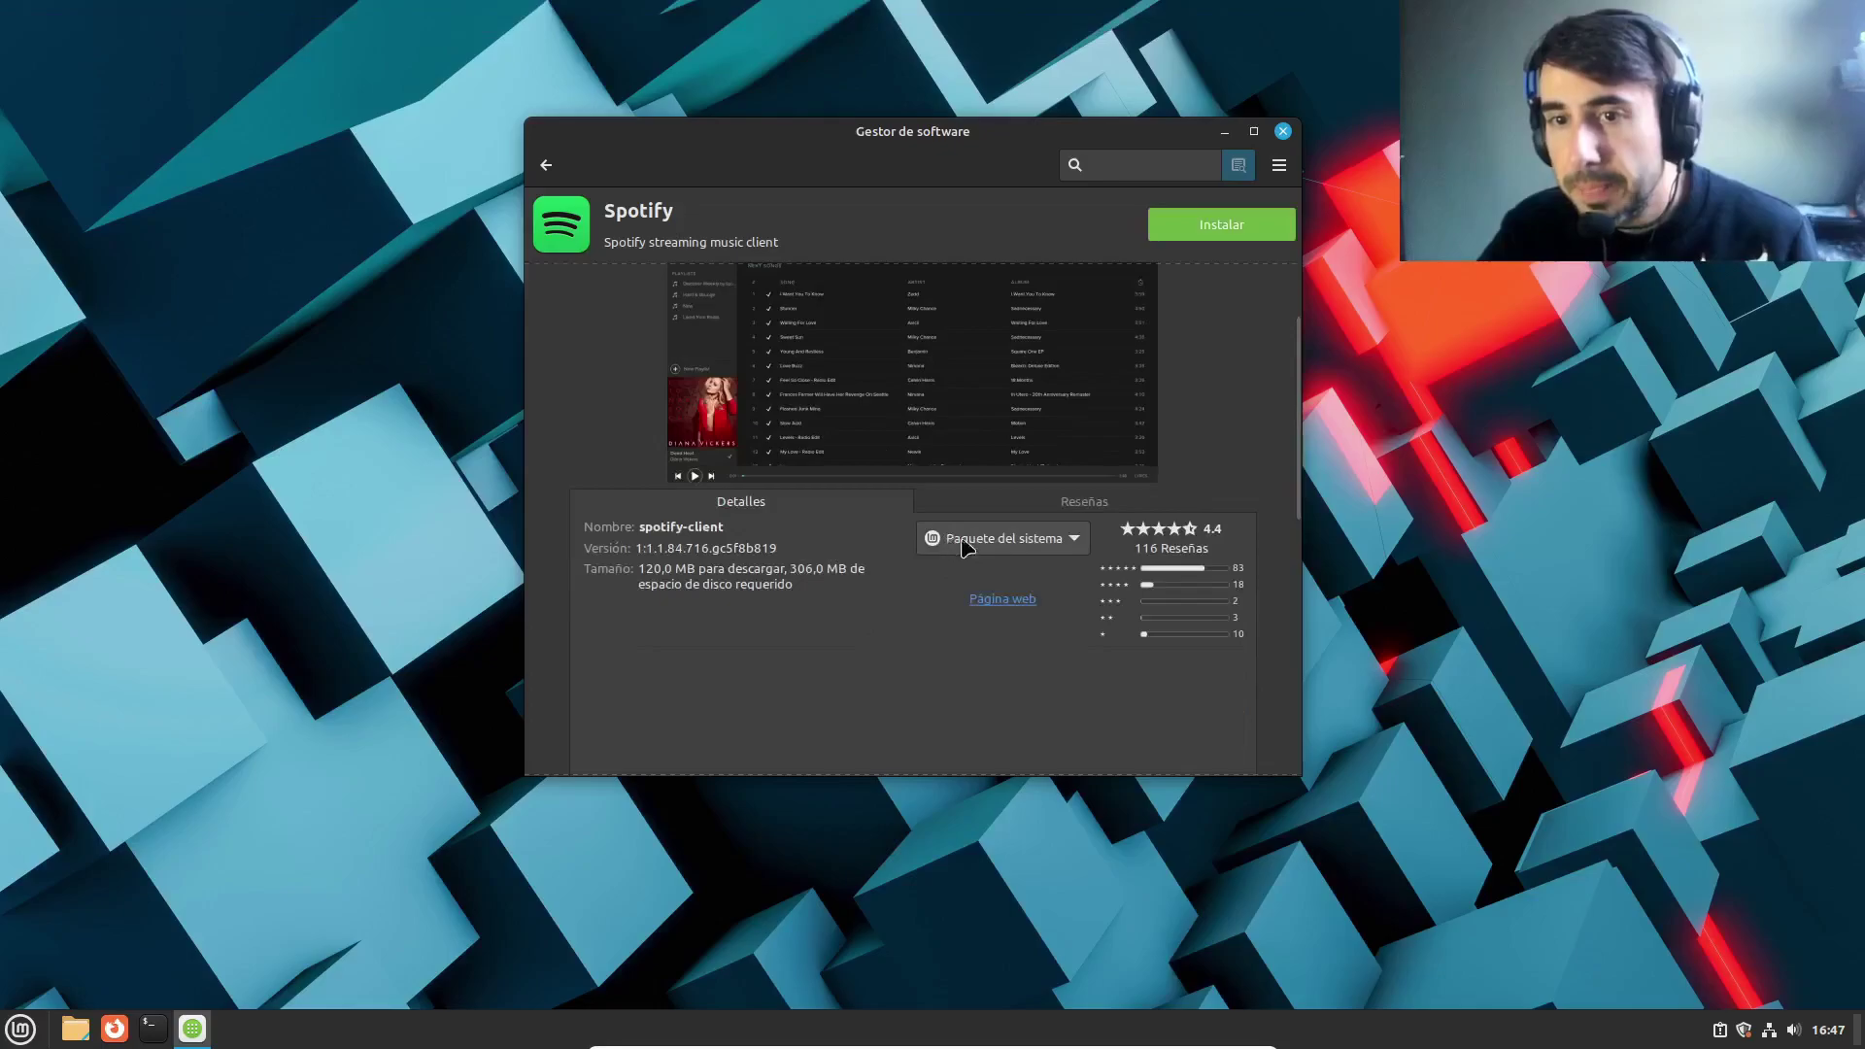
{"action": "left_click", "coordinate": [1081, 540]}
{"action": "left_click", "coordinate": [1044, 574]}
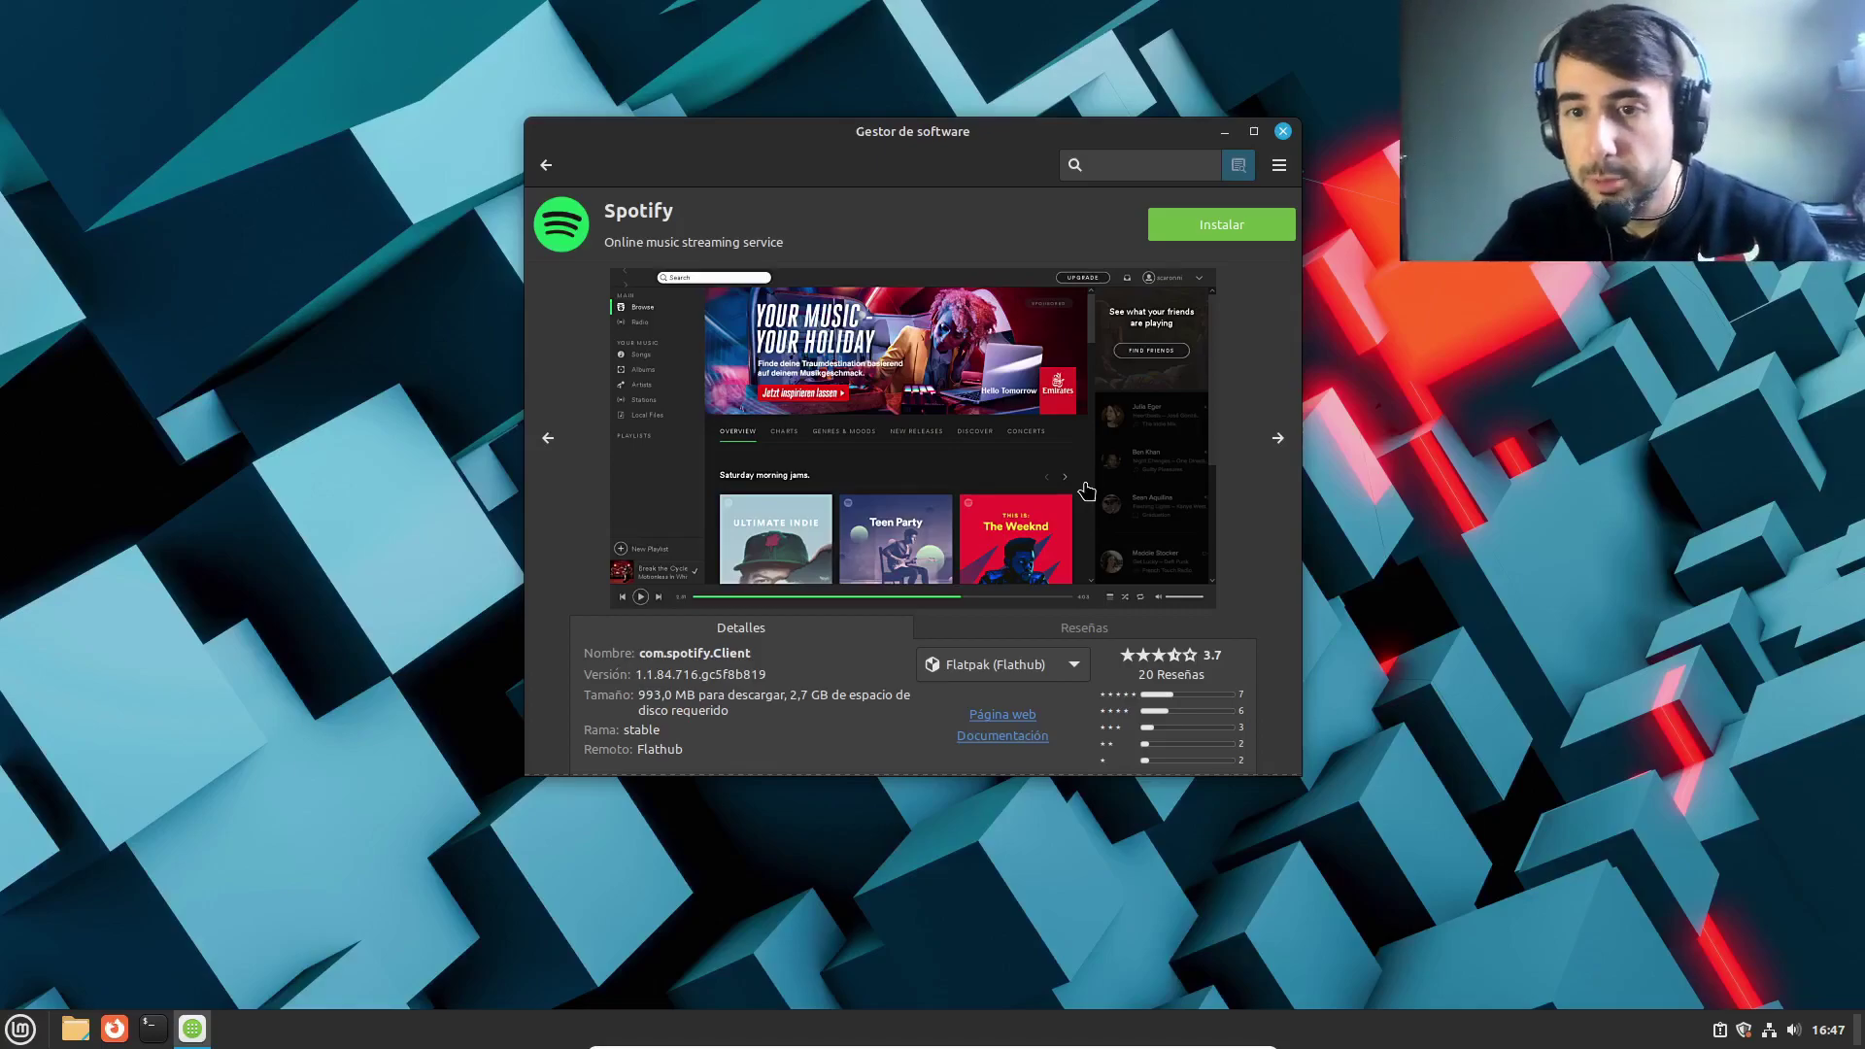
{"action": "left_click", "coordinate": [1073, 668]}
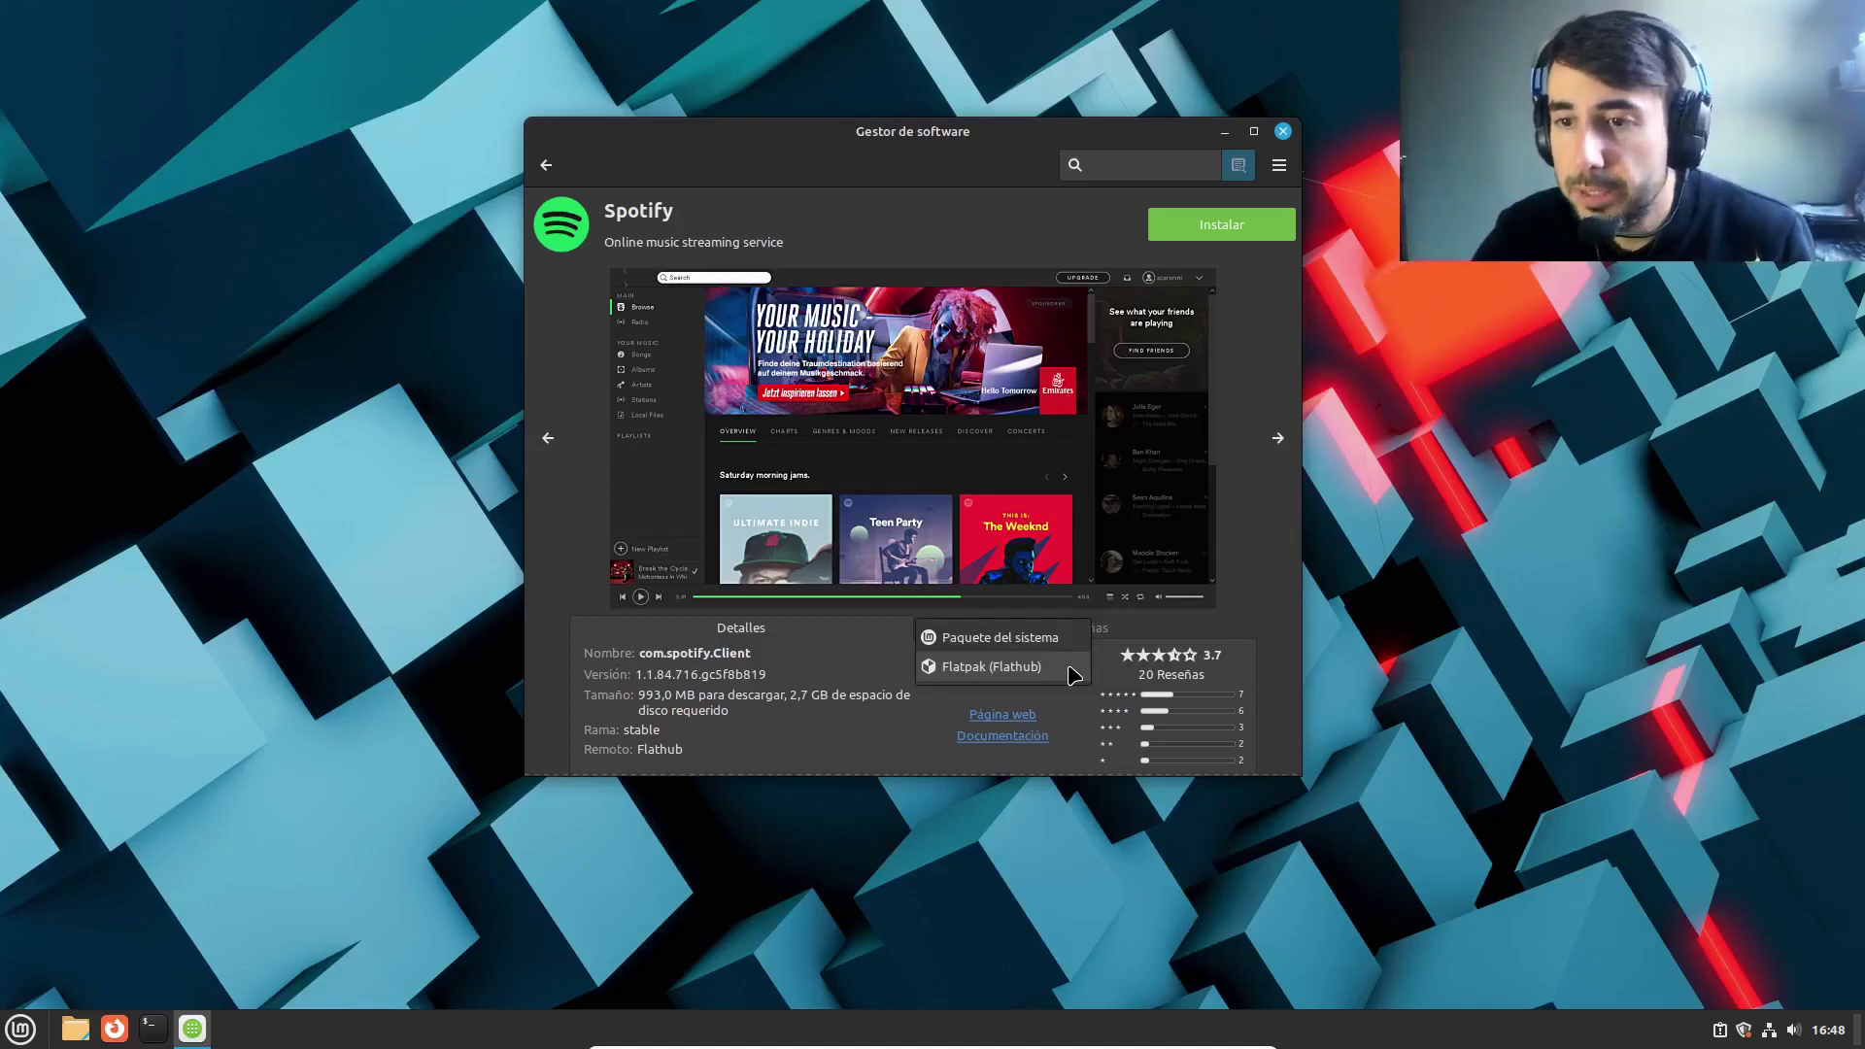
{"action": "left_click", "coordinate": [1072, 674]}
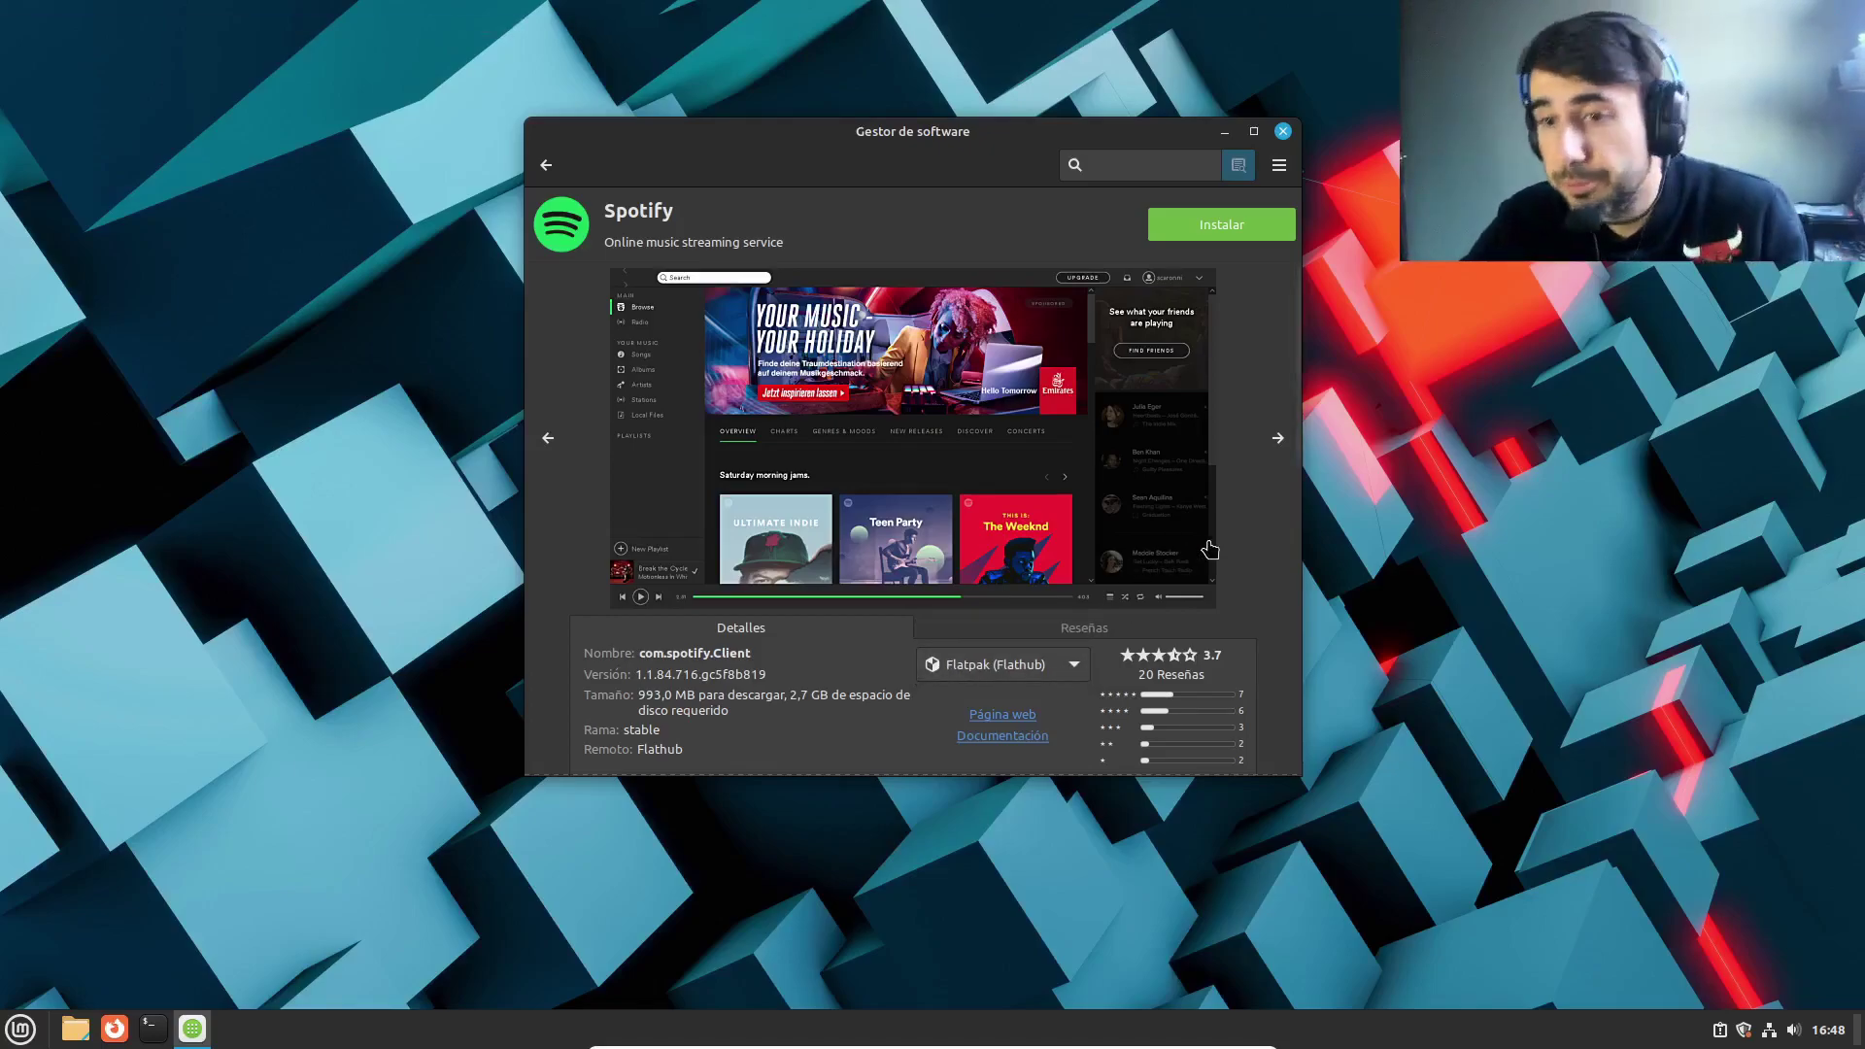
Step: Browse the preview screenshots of Spotify's Flatpak version in both directions
{"action": "left_click", "coordinate": [1270, 449]}
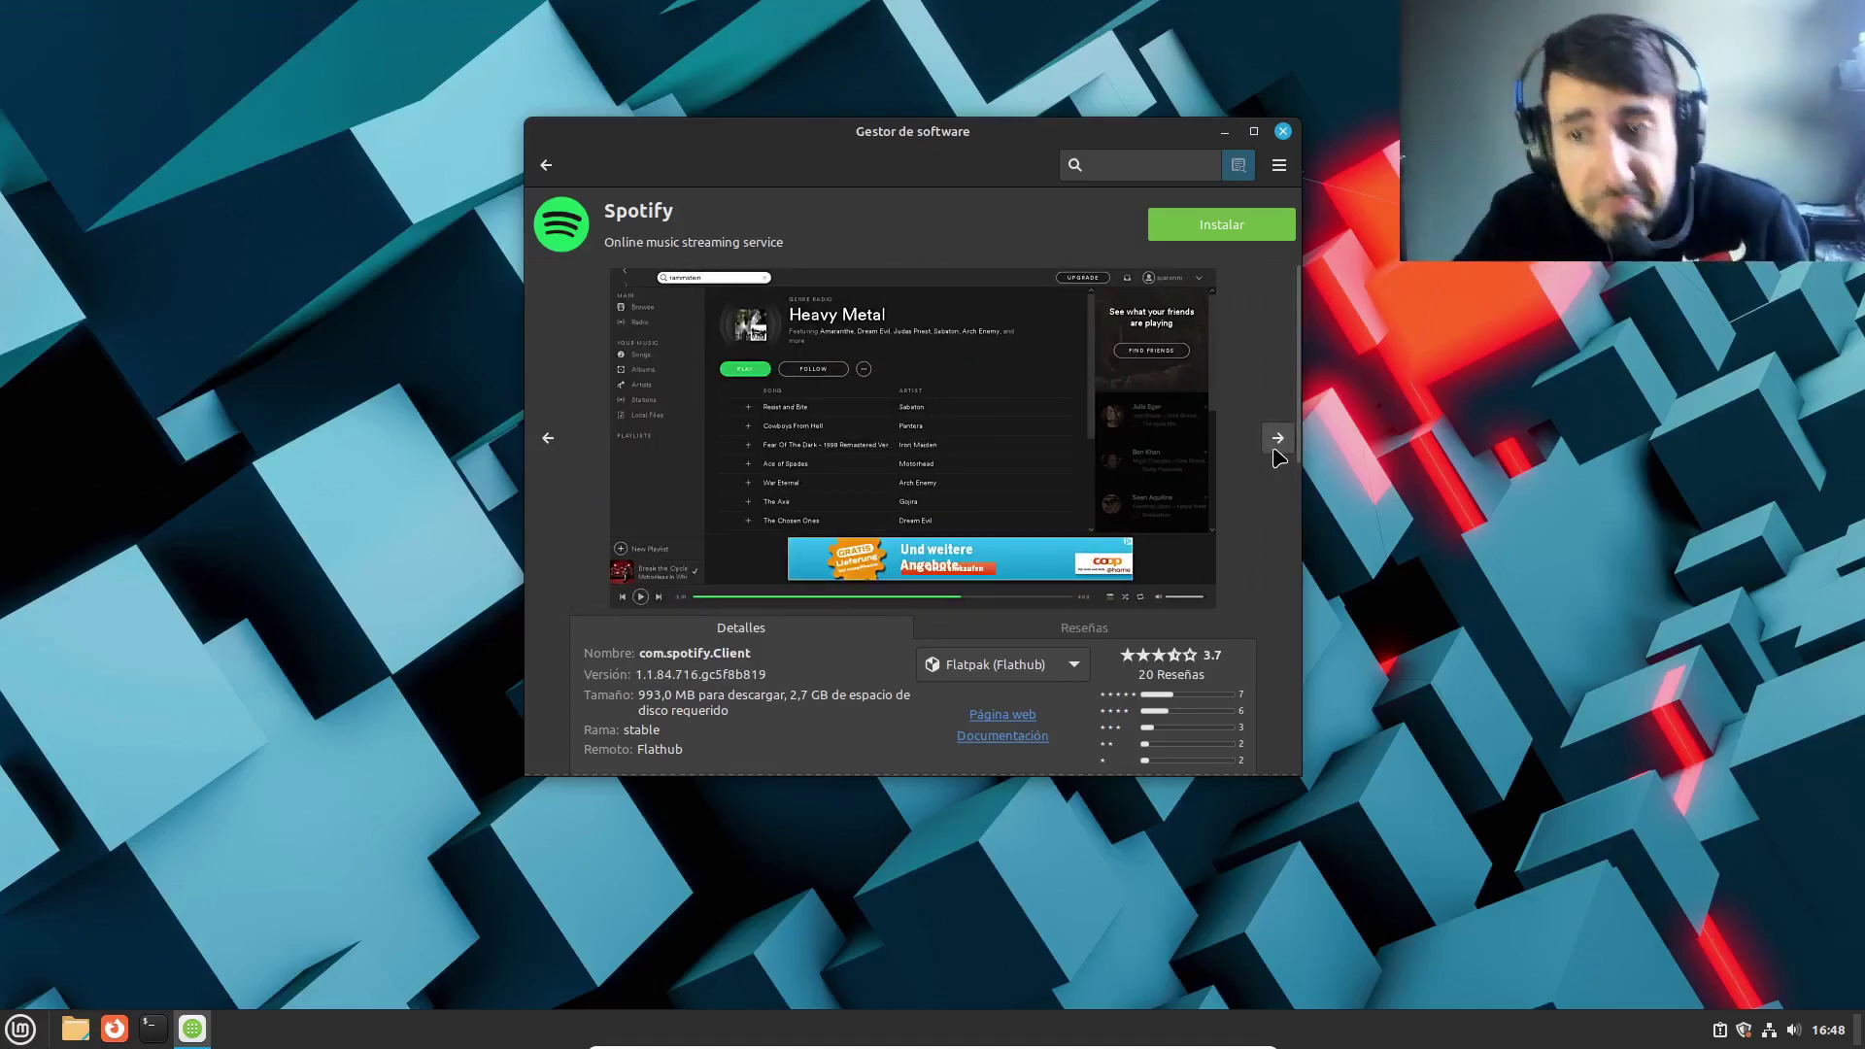
{"action": "left_click", "coordinate": [1275, 452]}
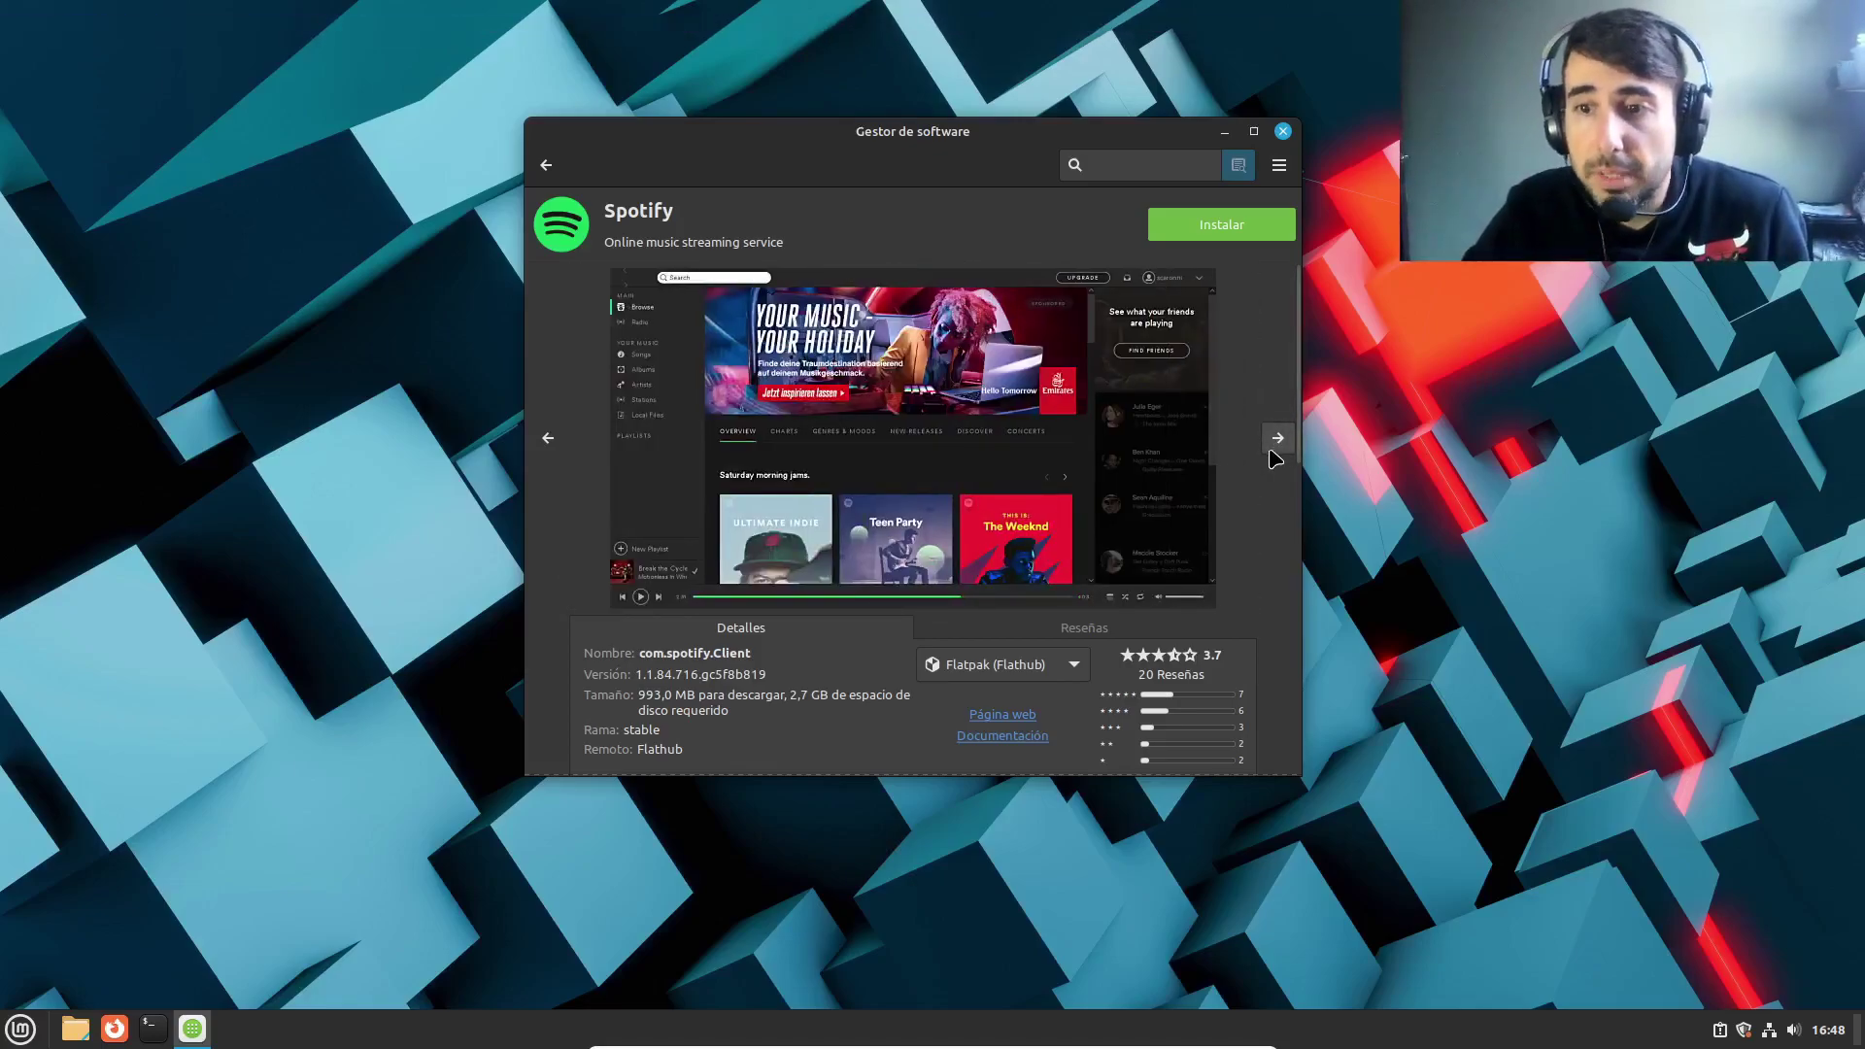
{"action": "left_click", "coordinate": [548, 440]}
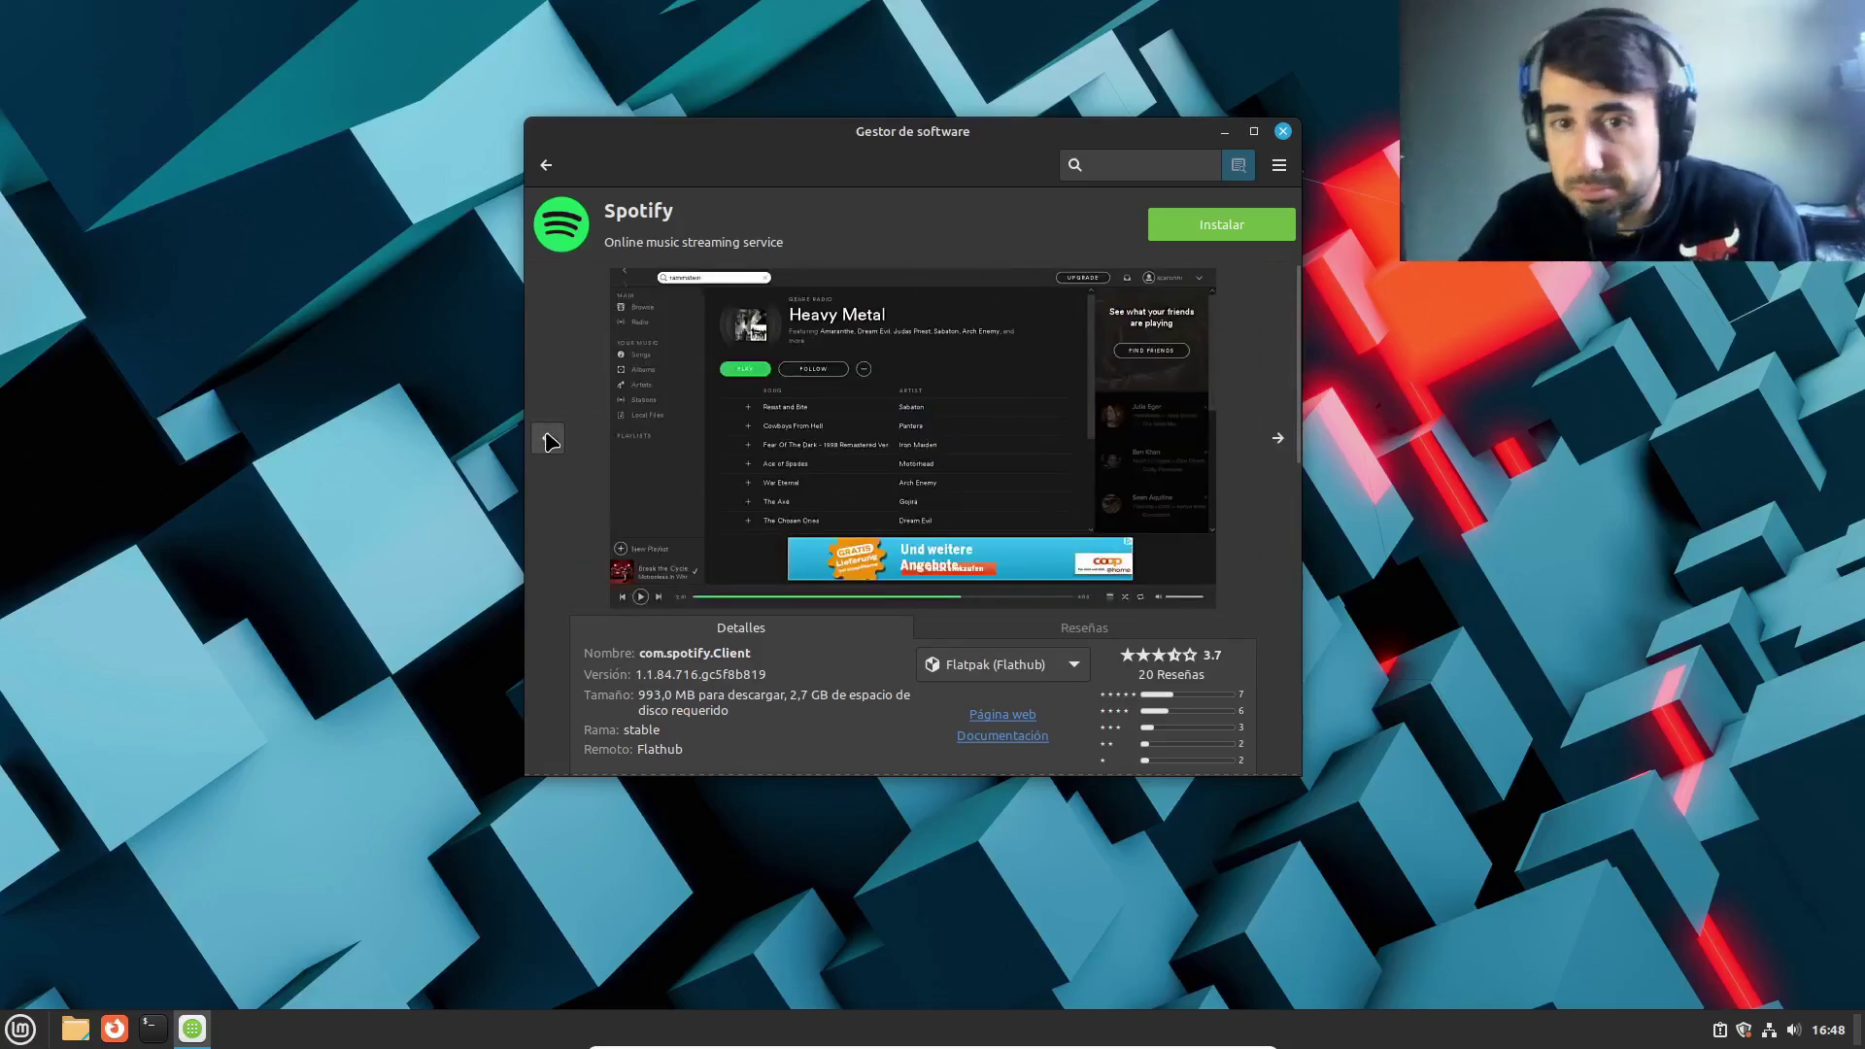
{"action": "left_click", "coordinate": [550, 442]}
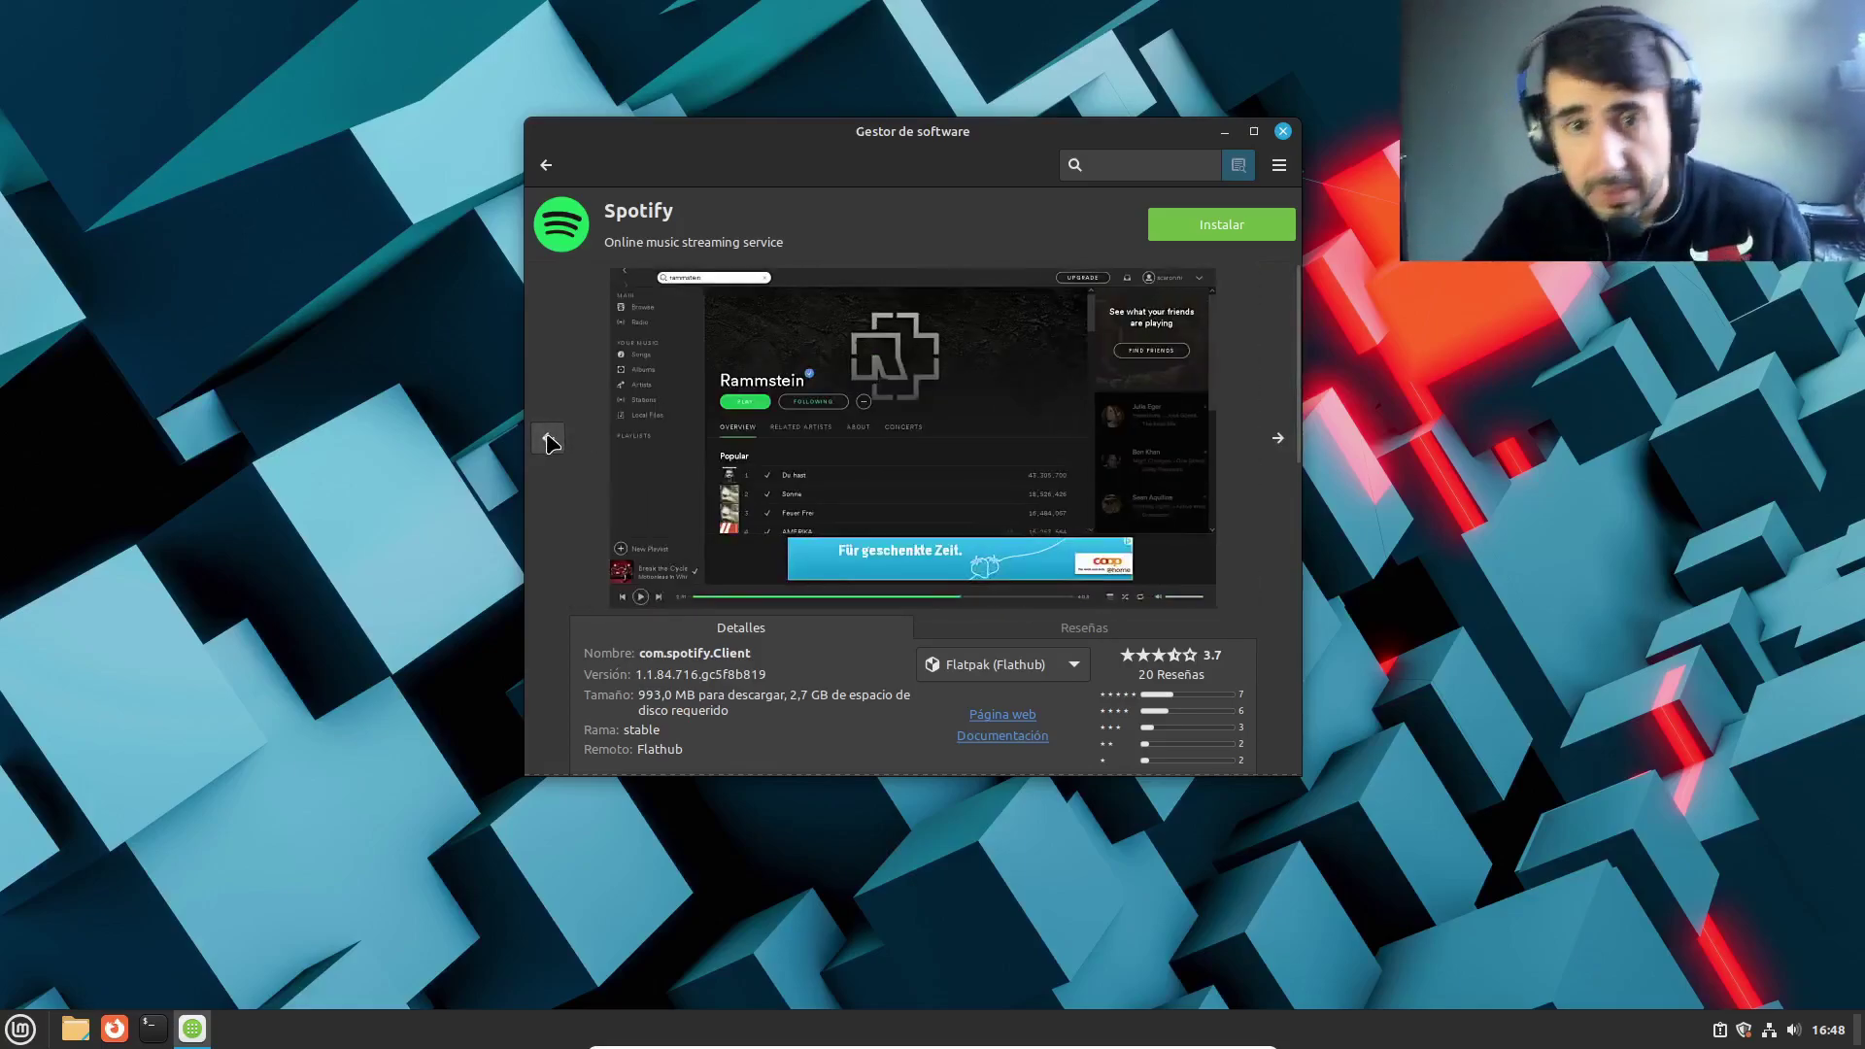
{"action": "left_click", "coordinate": [550, 442]}
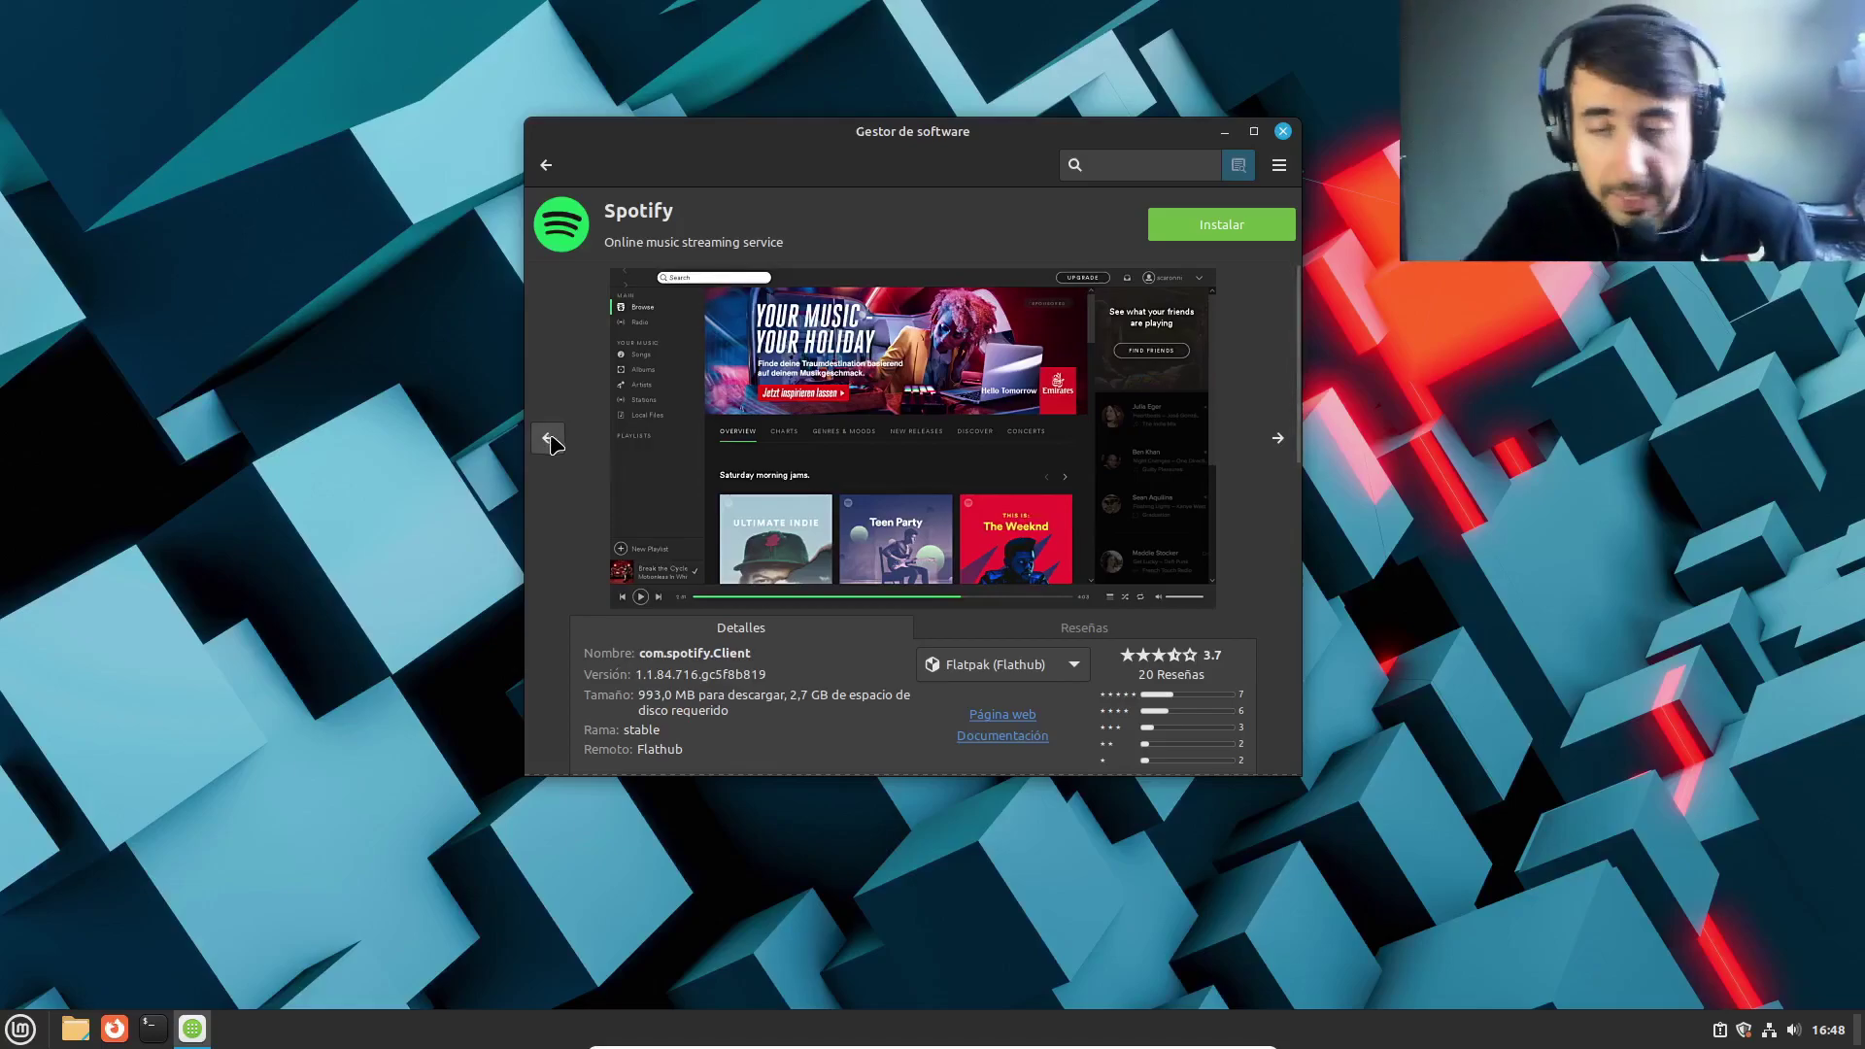
{"action": "left_click", "coordinate": [550, 442]}
{"action": "left_click", "coordinate": [549, 442]}
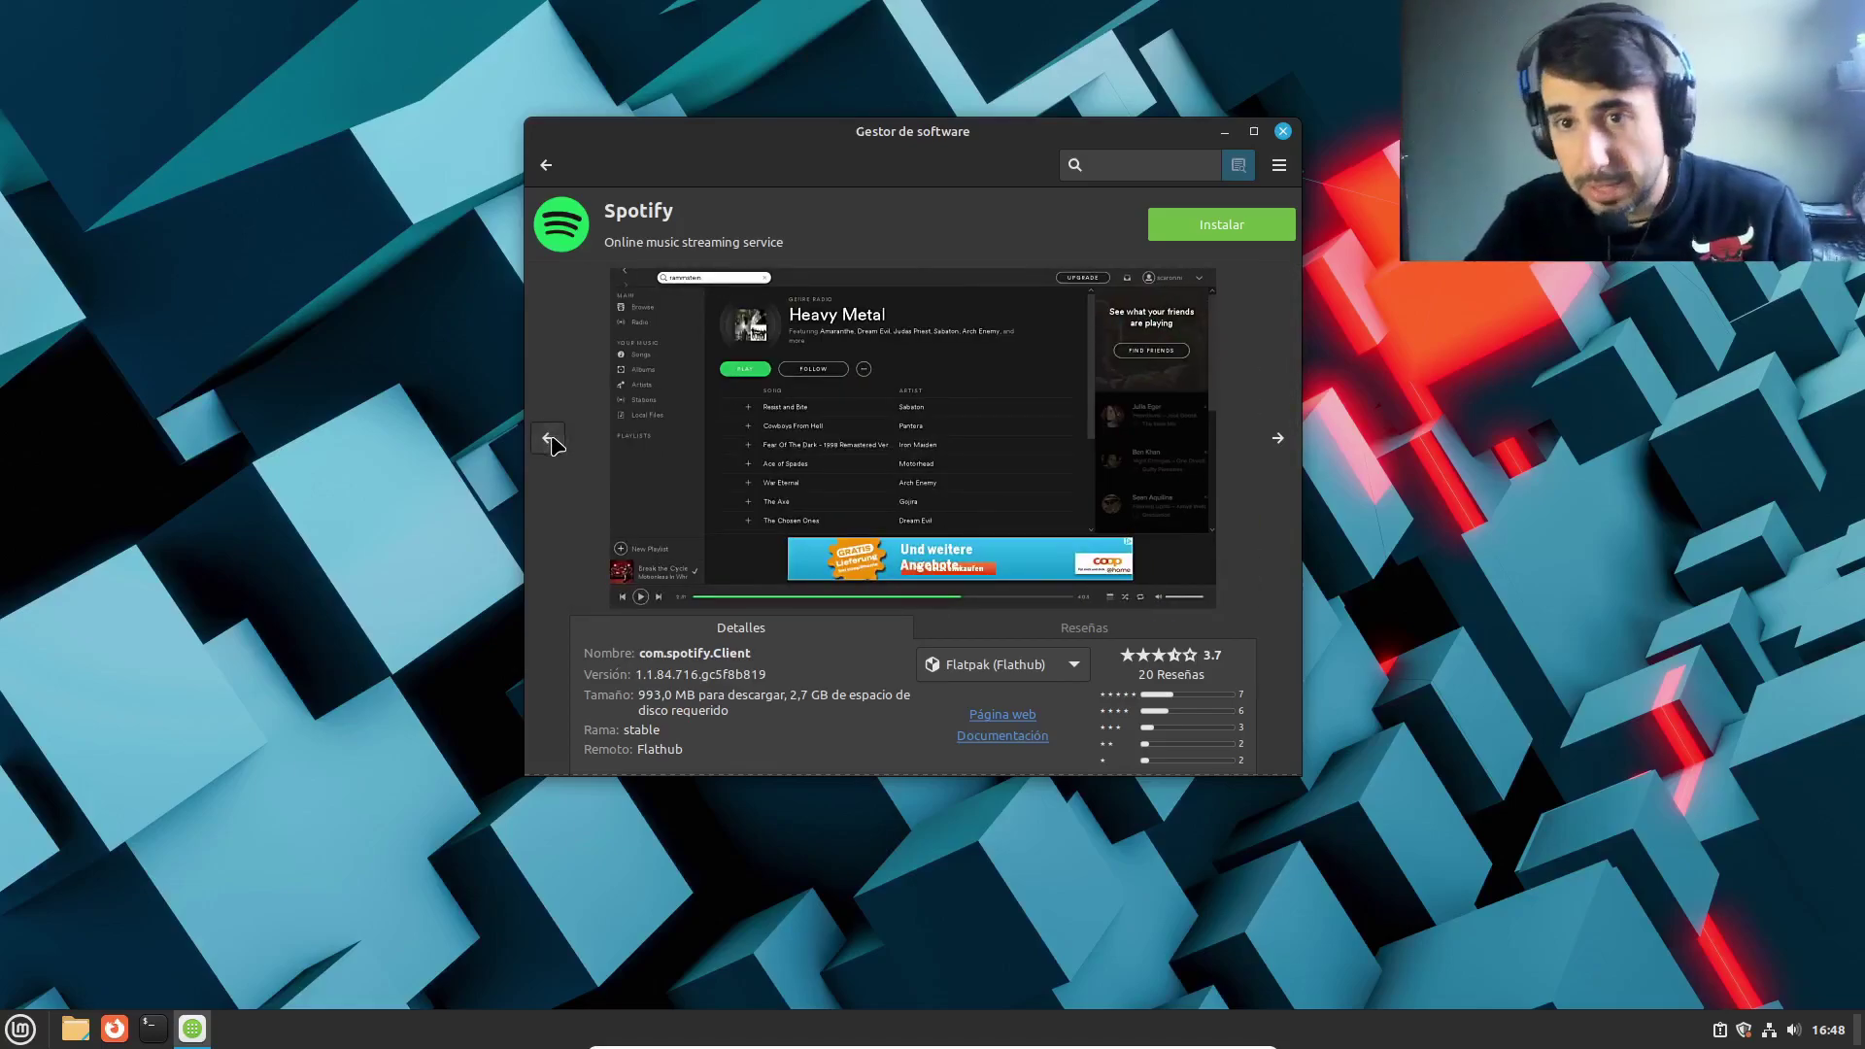
{"action": "left_click", "coordinate": [550, 442]}
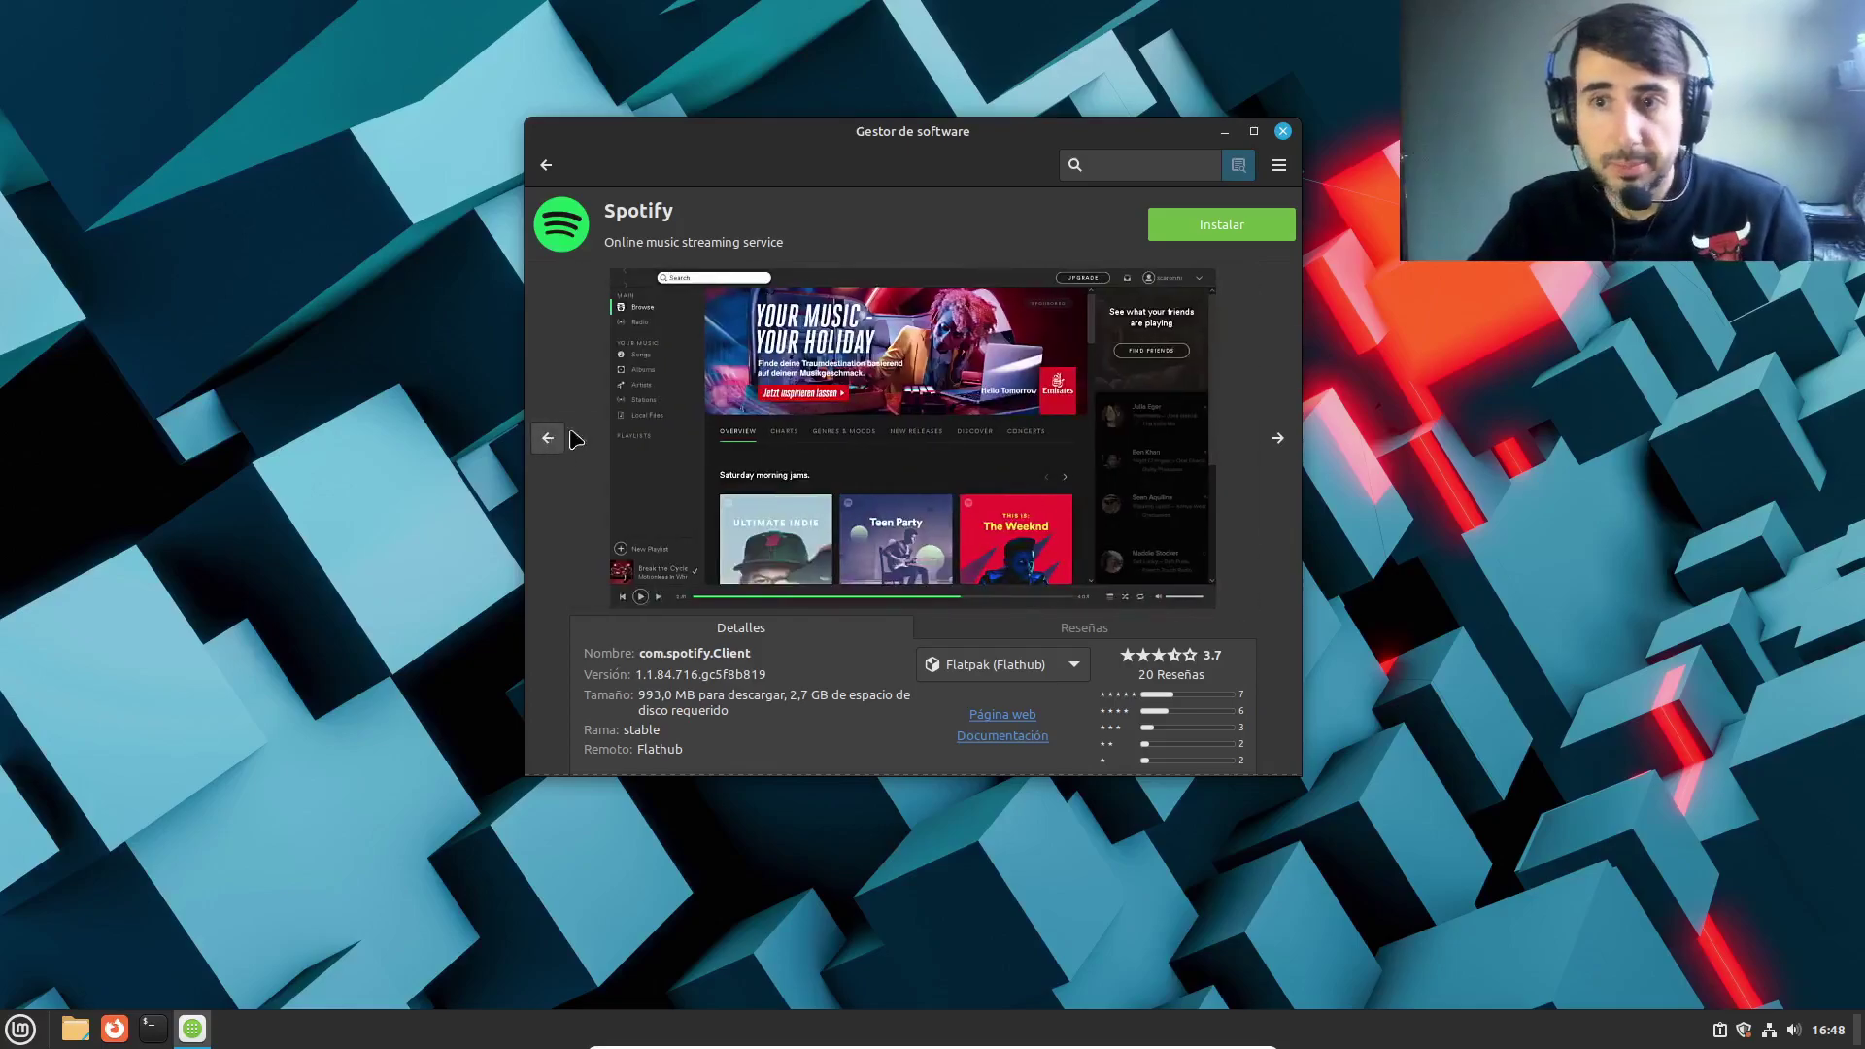
Step: Switch Spotify's package source back to the system package and widen the software manager window
{"action": "left_click", "coordinate": [1067, 670]}
{"action": "left_click", "coordinate": [1000, 637]}
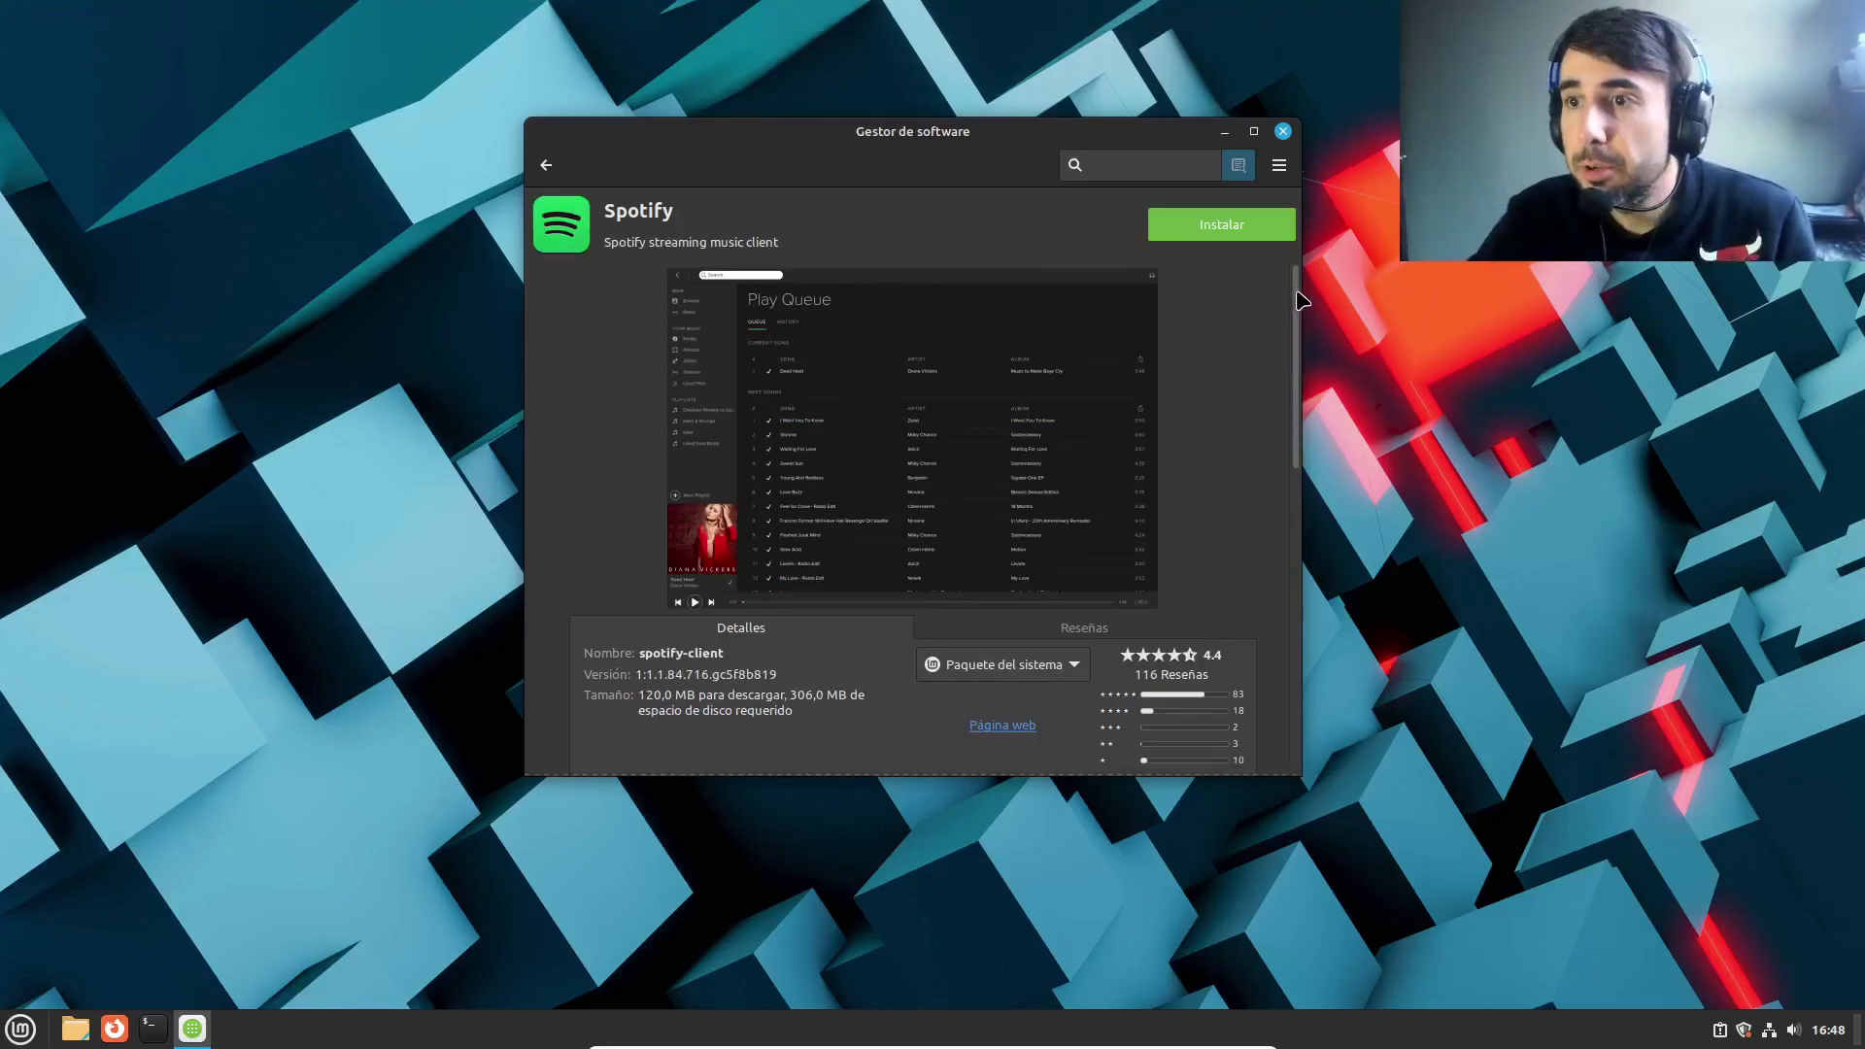
{"action": "left_click_drag", "start_coordinate": [1304, 301], "coordinate": [1568, 301]}
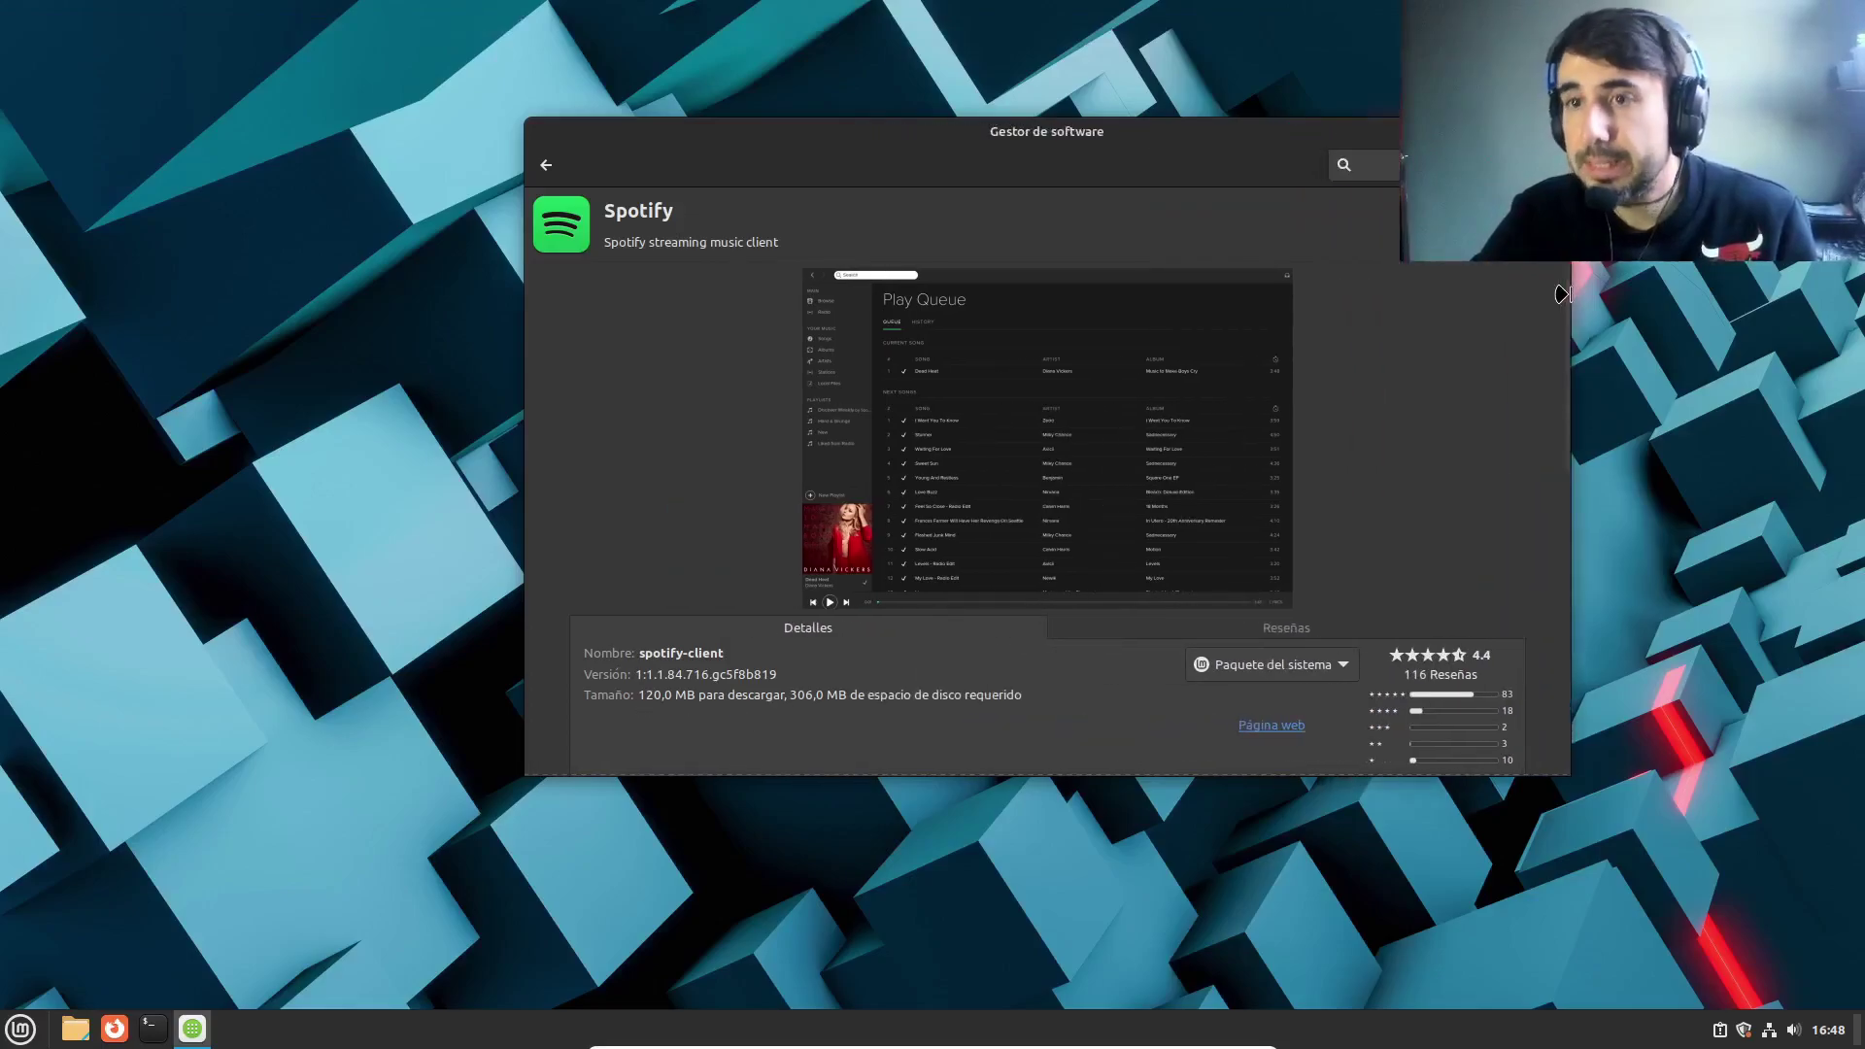
Step: Return to the application overview, reposition the window, and open the Oficina category to reload its package list
{"action": "left_click", "coordinate": [546, 165]}
{"action": "left_click_drag", "start_coordinate": [895, 152], "coordinate": [770, 135]}
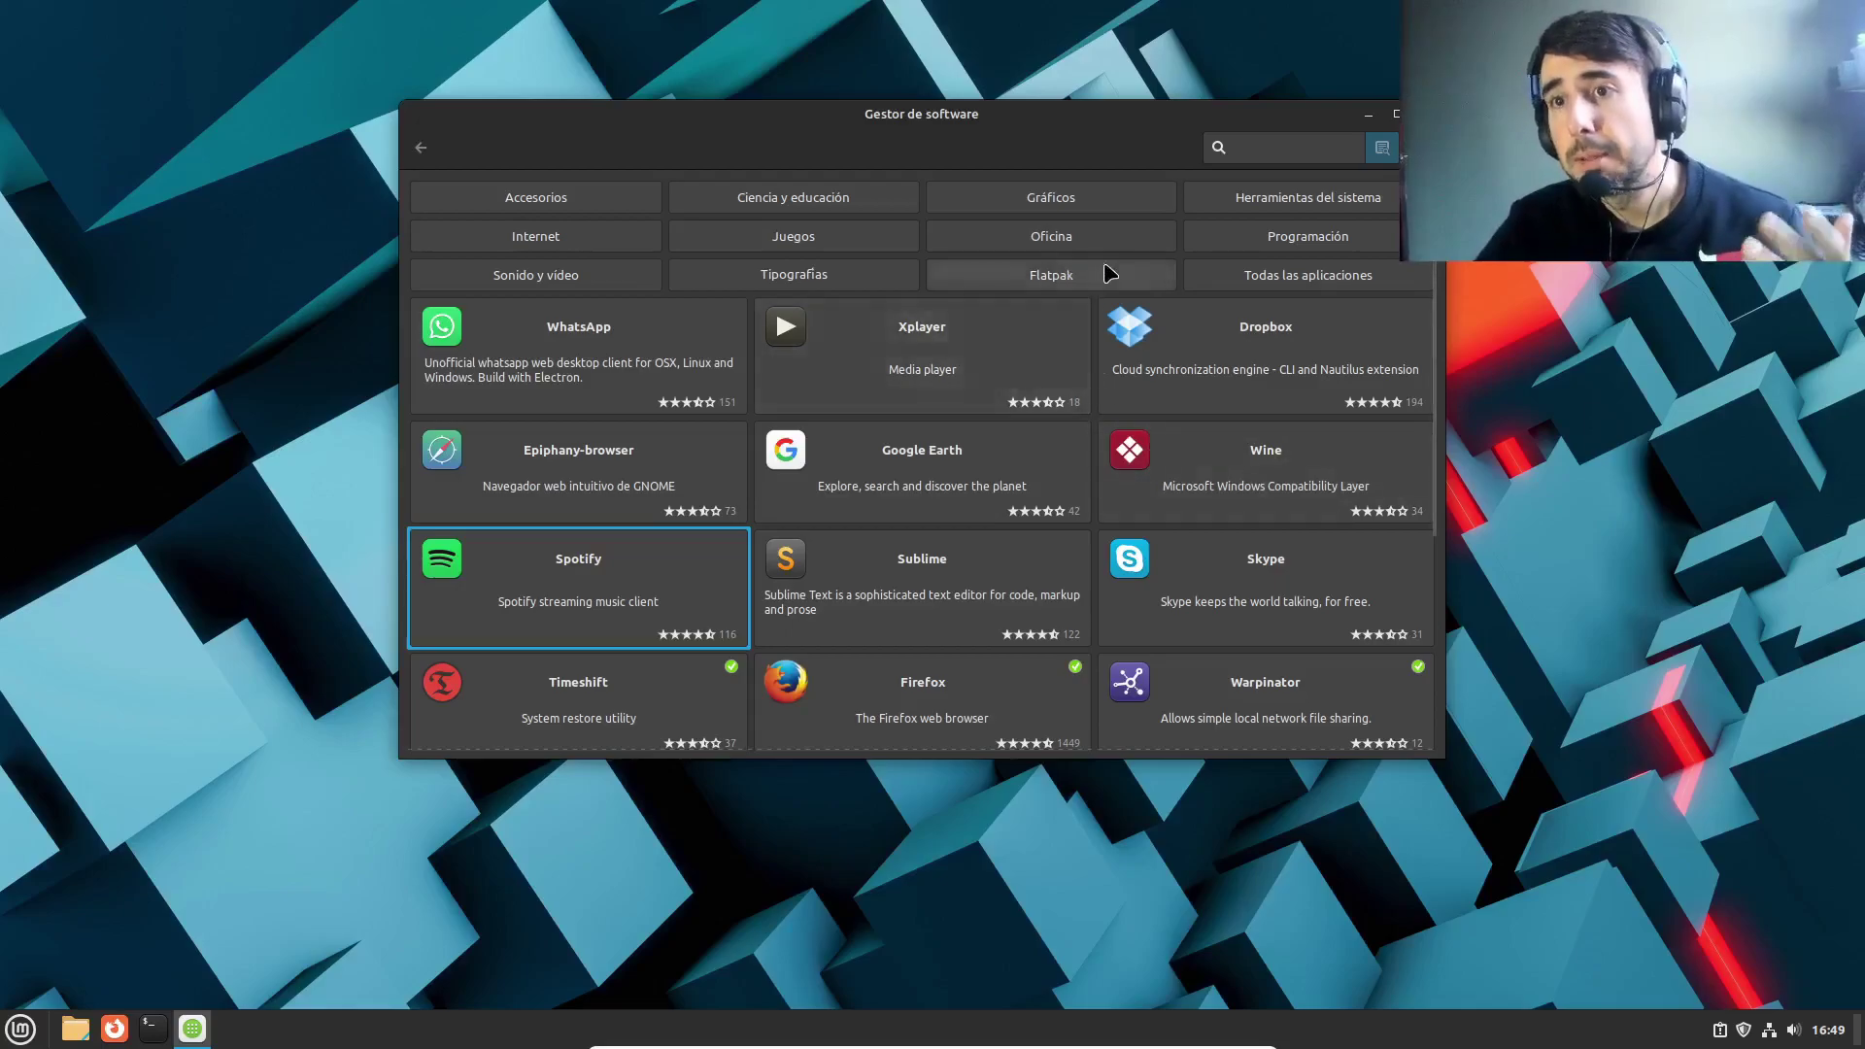
{"action": "left_click", "coordinate": [1123, 238]}
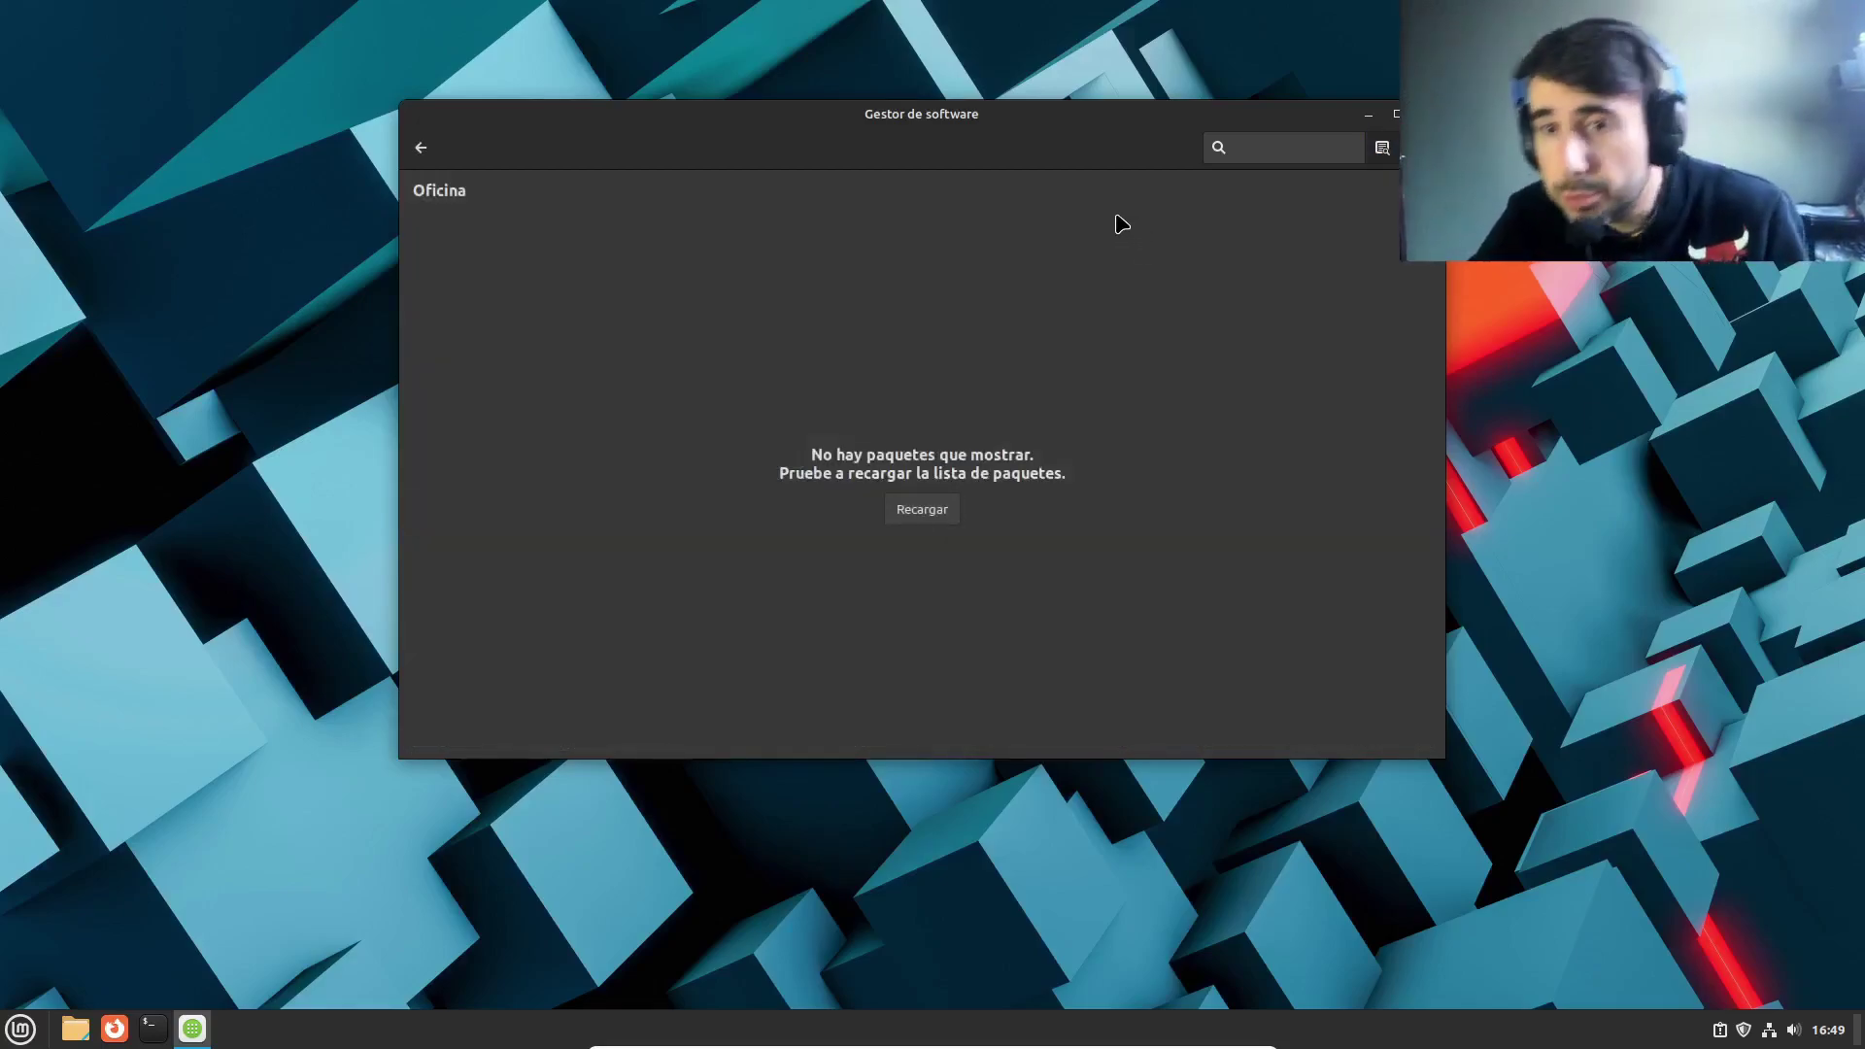
{"action": "left_click", "coordinate": [923, 509]}
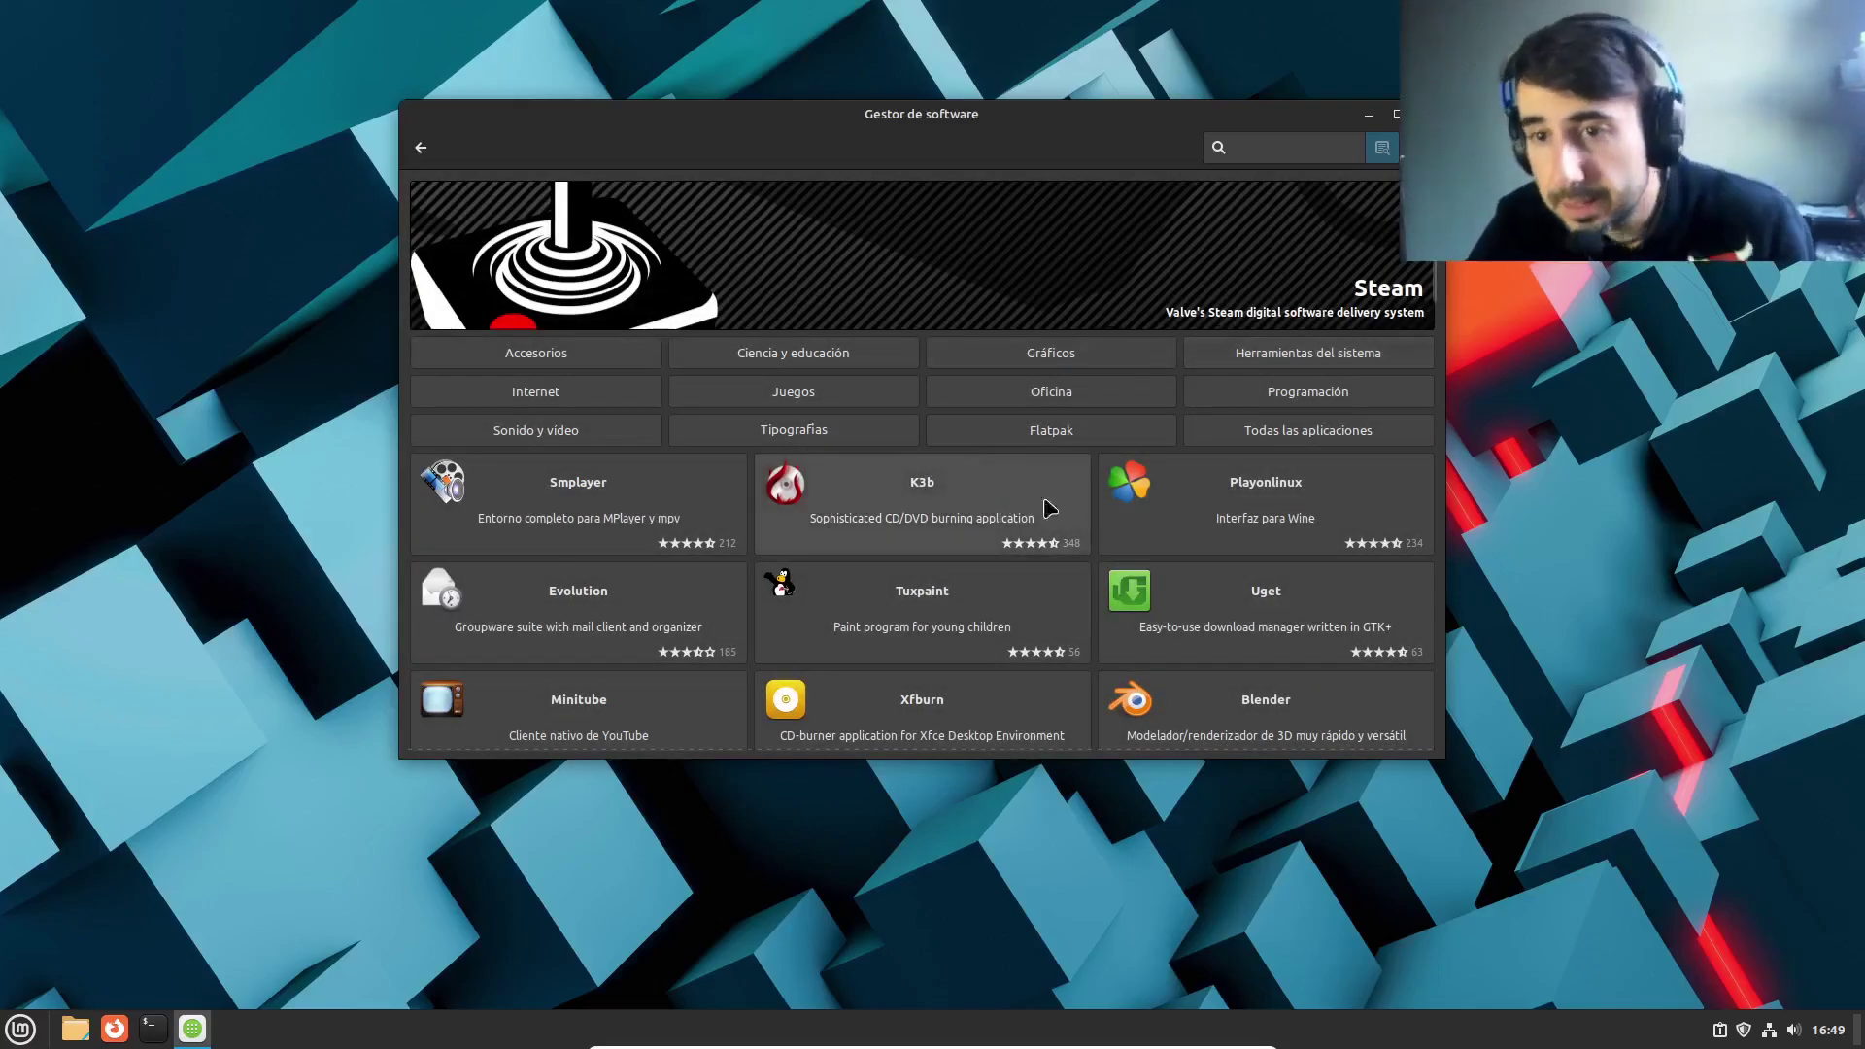
Step: Uninstall Thunderbird together with its additional packages, authenticating with the account password
{"action": "scroll", "coordinate": [1299, 544], "scroll_direction": "down", "scroll_amount": 10}
{"action": "scroll", "coordinate": [1303, 552], "scroll_direction": "down", "scroll_amount": 8}
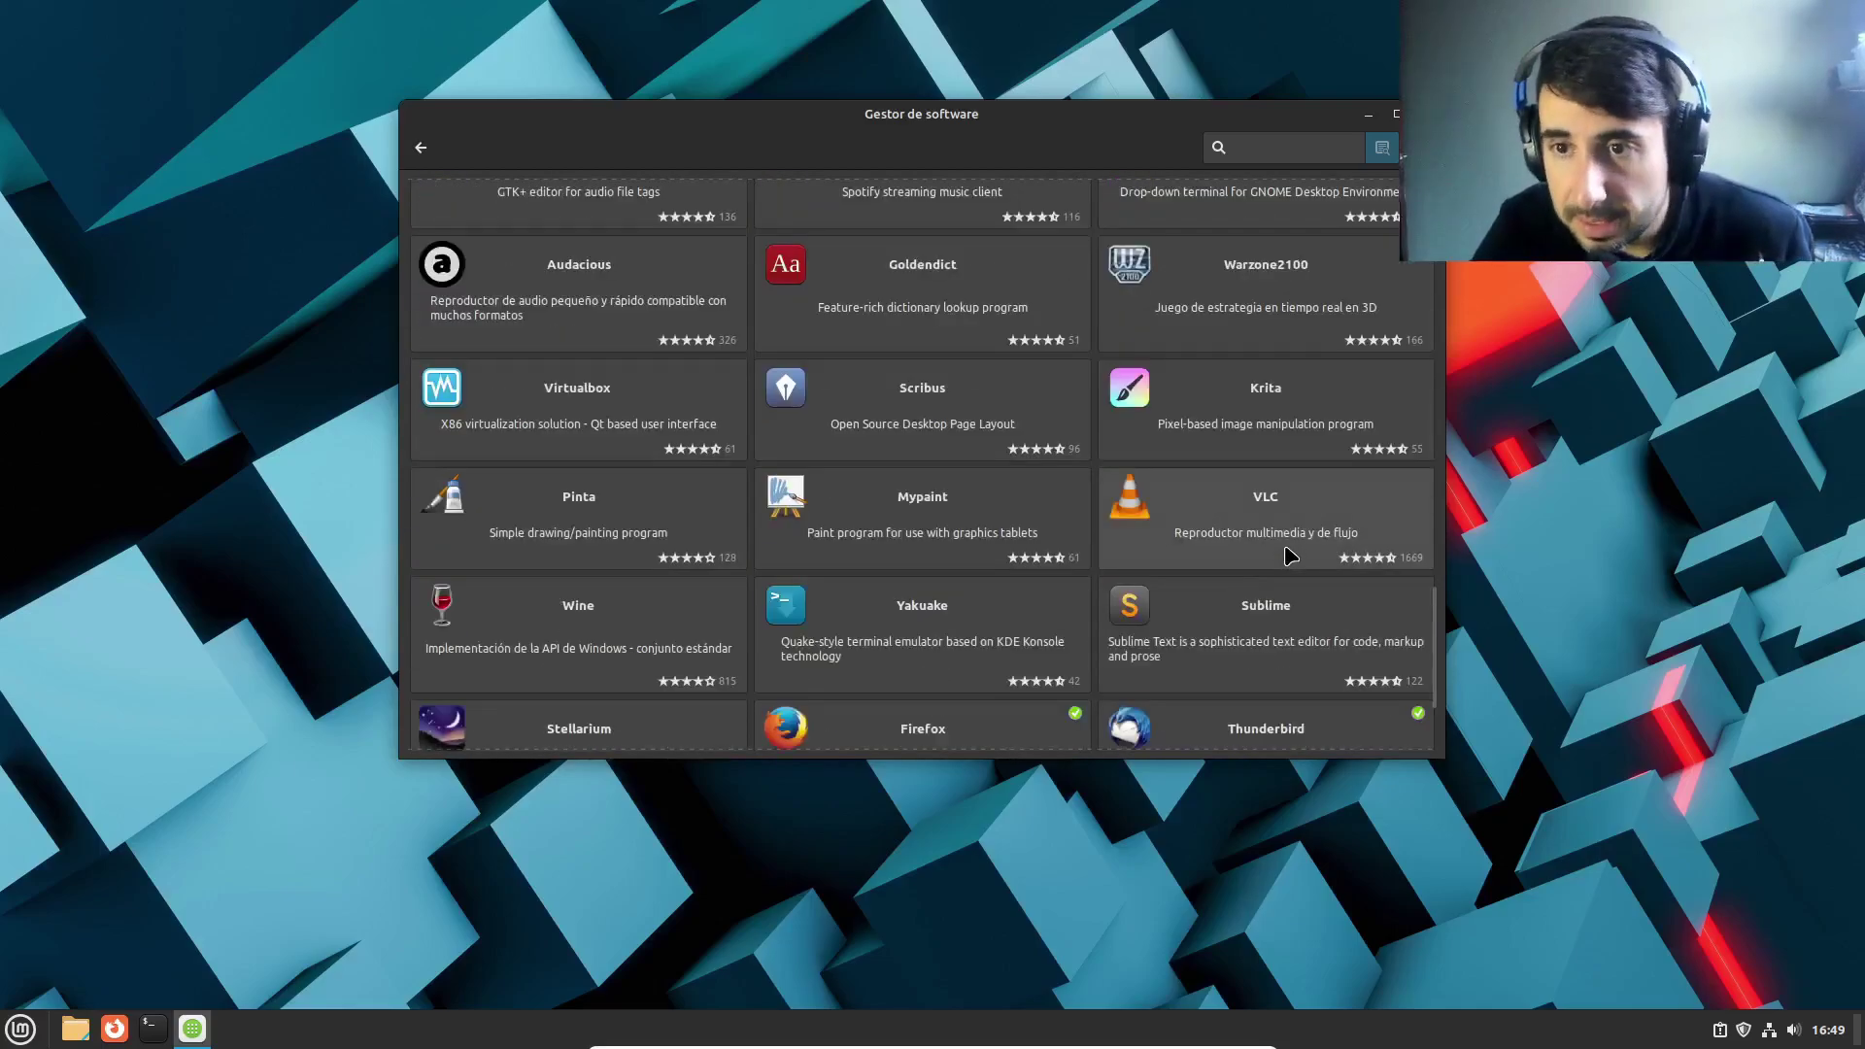
{"action": "scroll", "coordinate": [1290, 554], "scroll_direction": "down", "scroll_amount": 2}
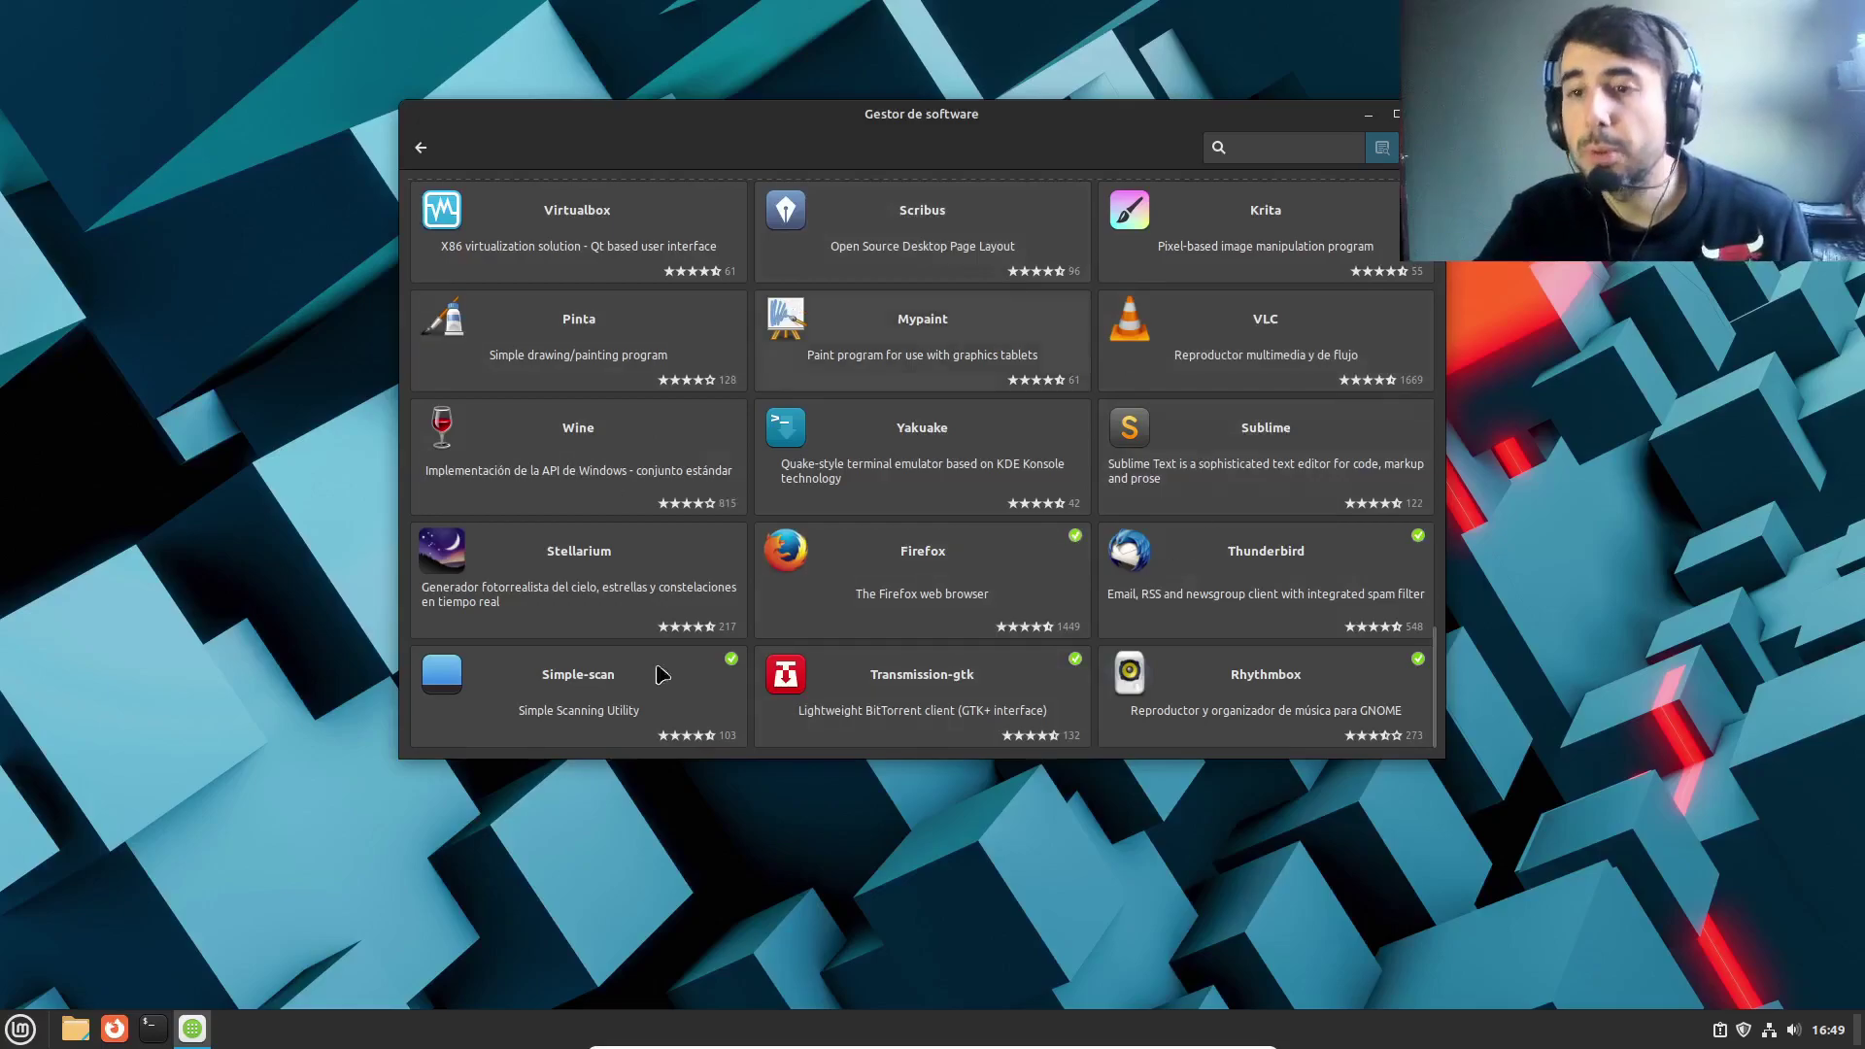
{"action": "left_click", "coordinate": [1268, 581]}
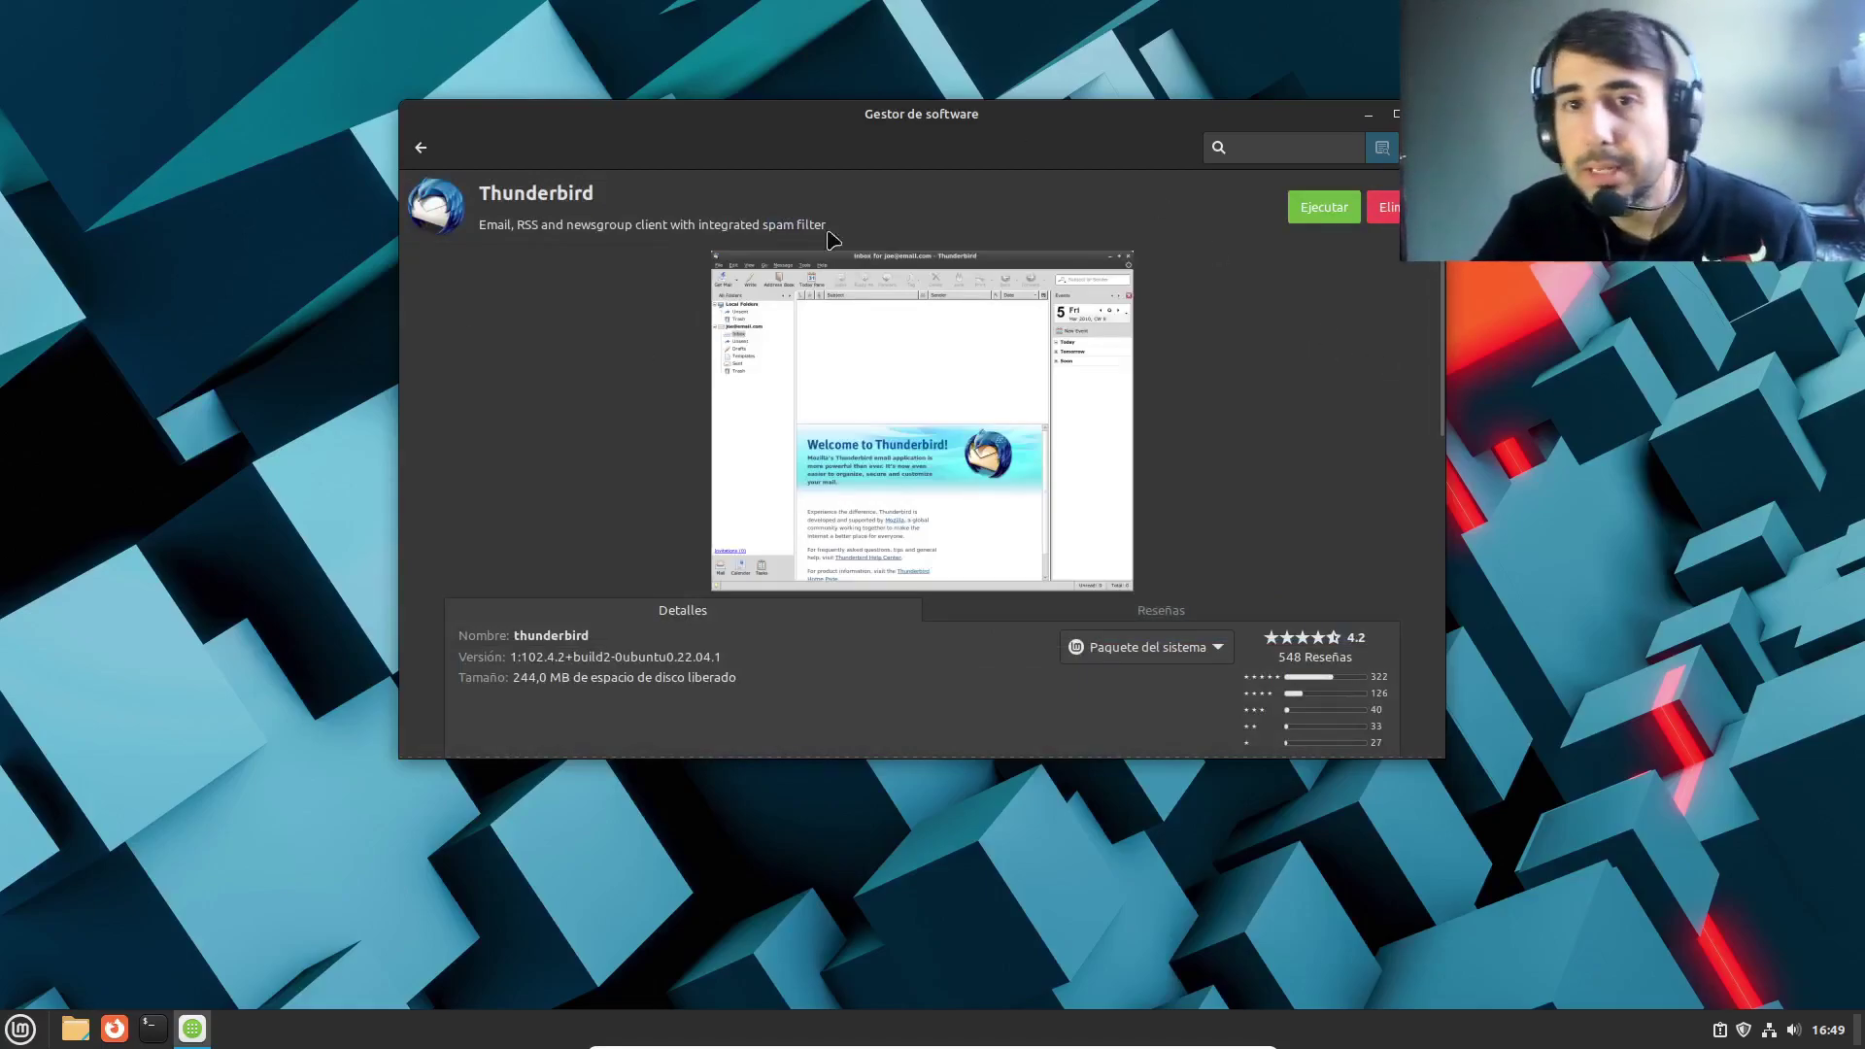
{"action": "left_click", "coordinate": [1384, 207]}
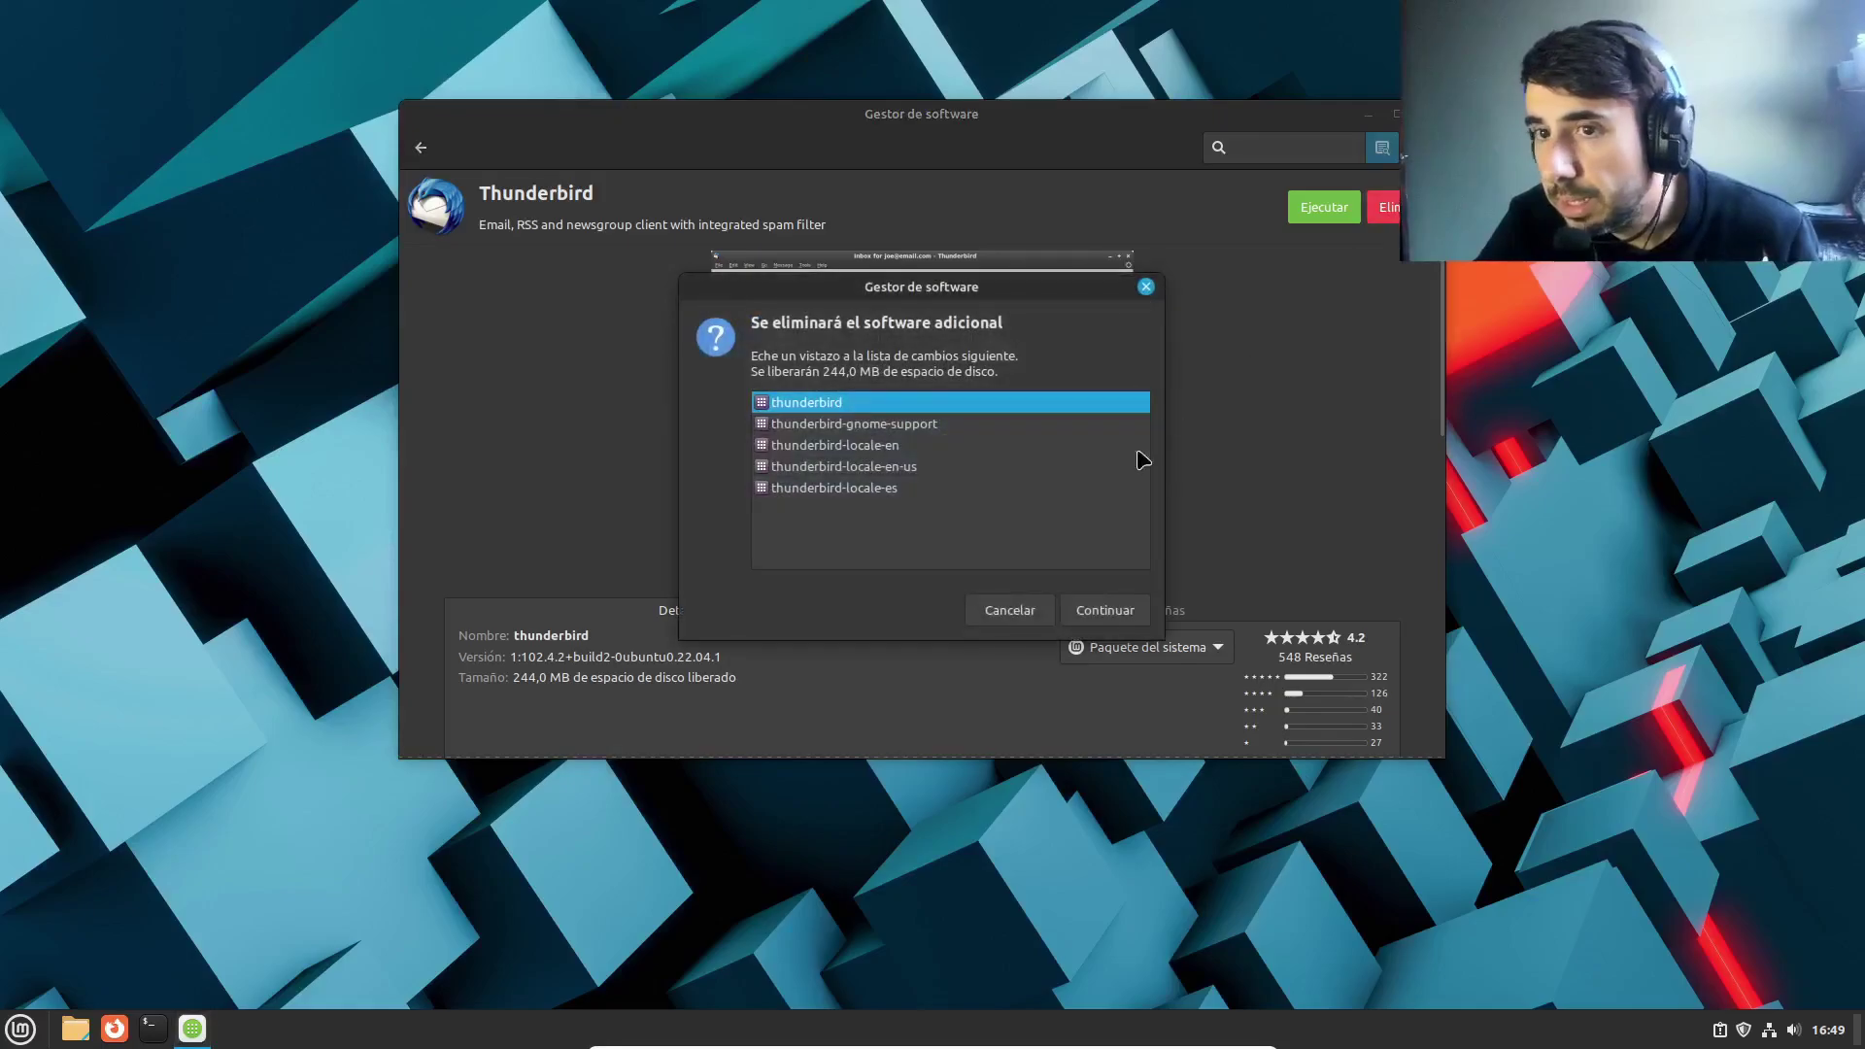
{"action": "left_click", "coordinate": [1113, 608]}
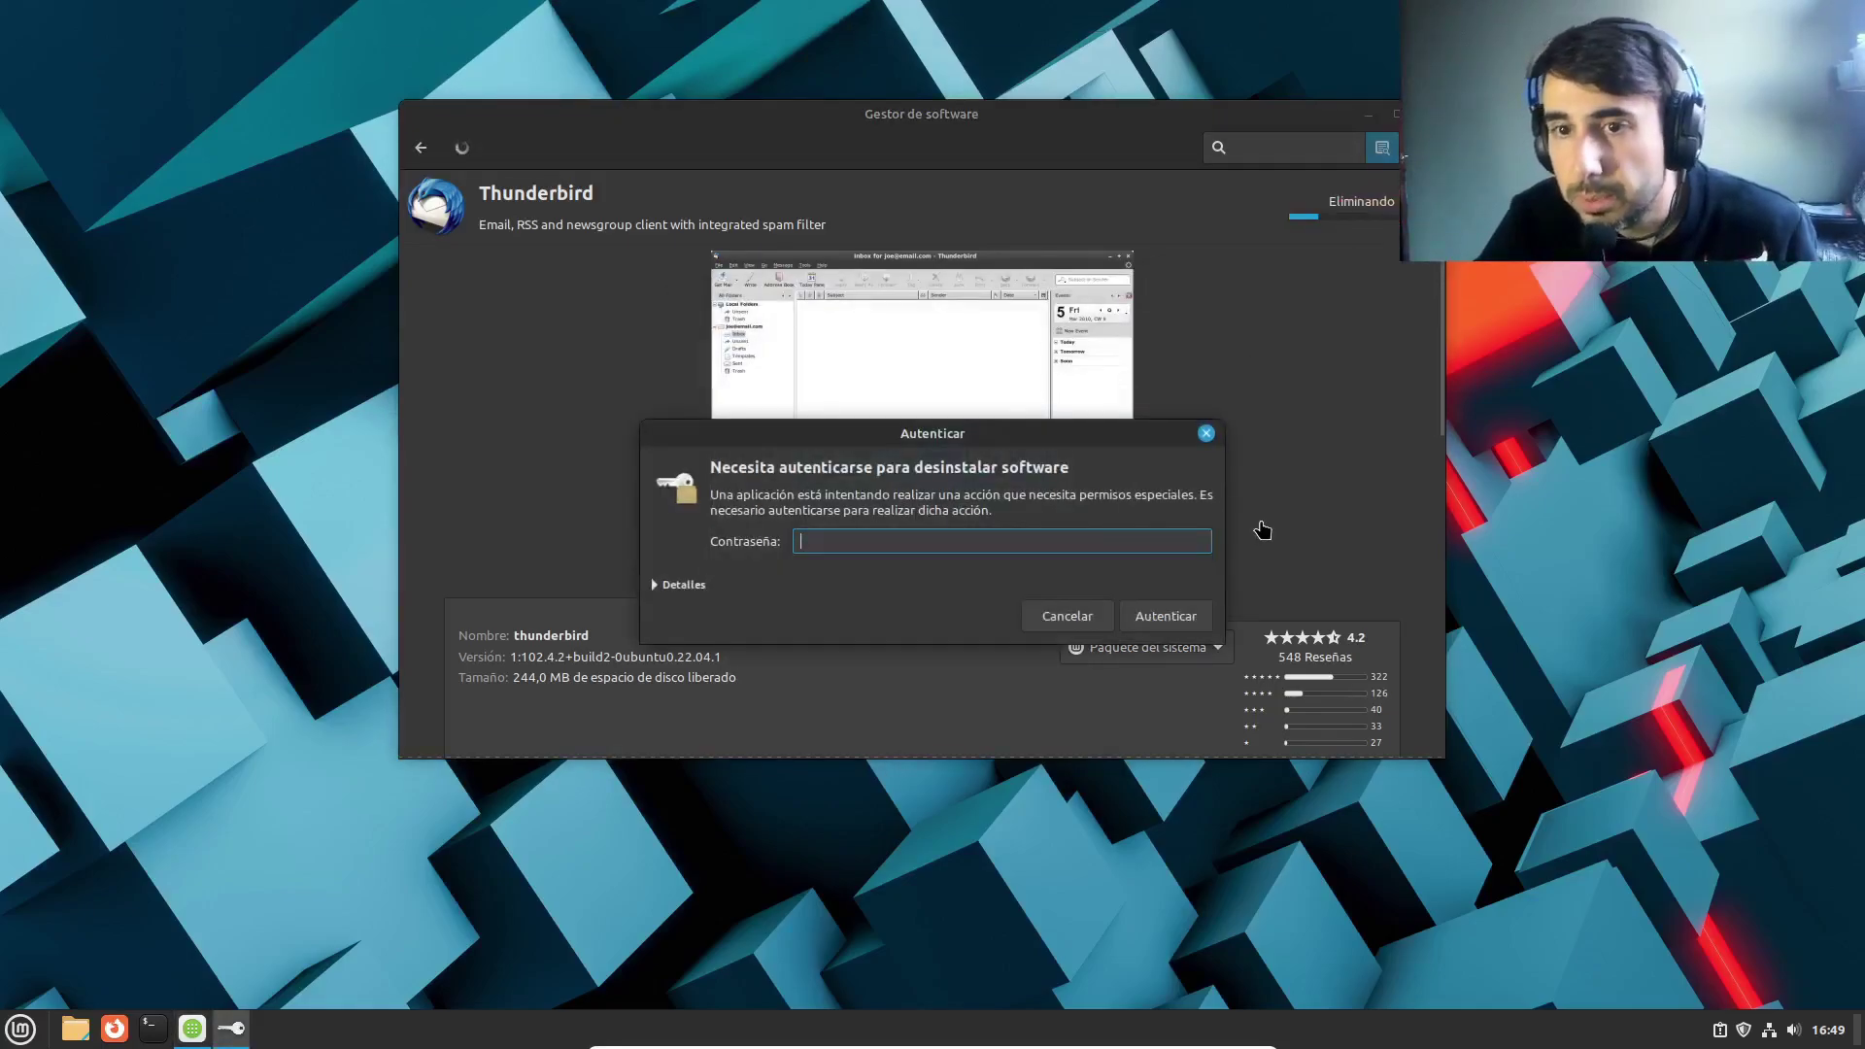
{"action": "type", "text": "****"}
{"action": "key", "text": "Return"}
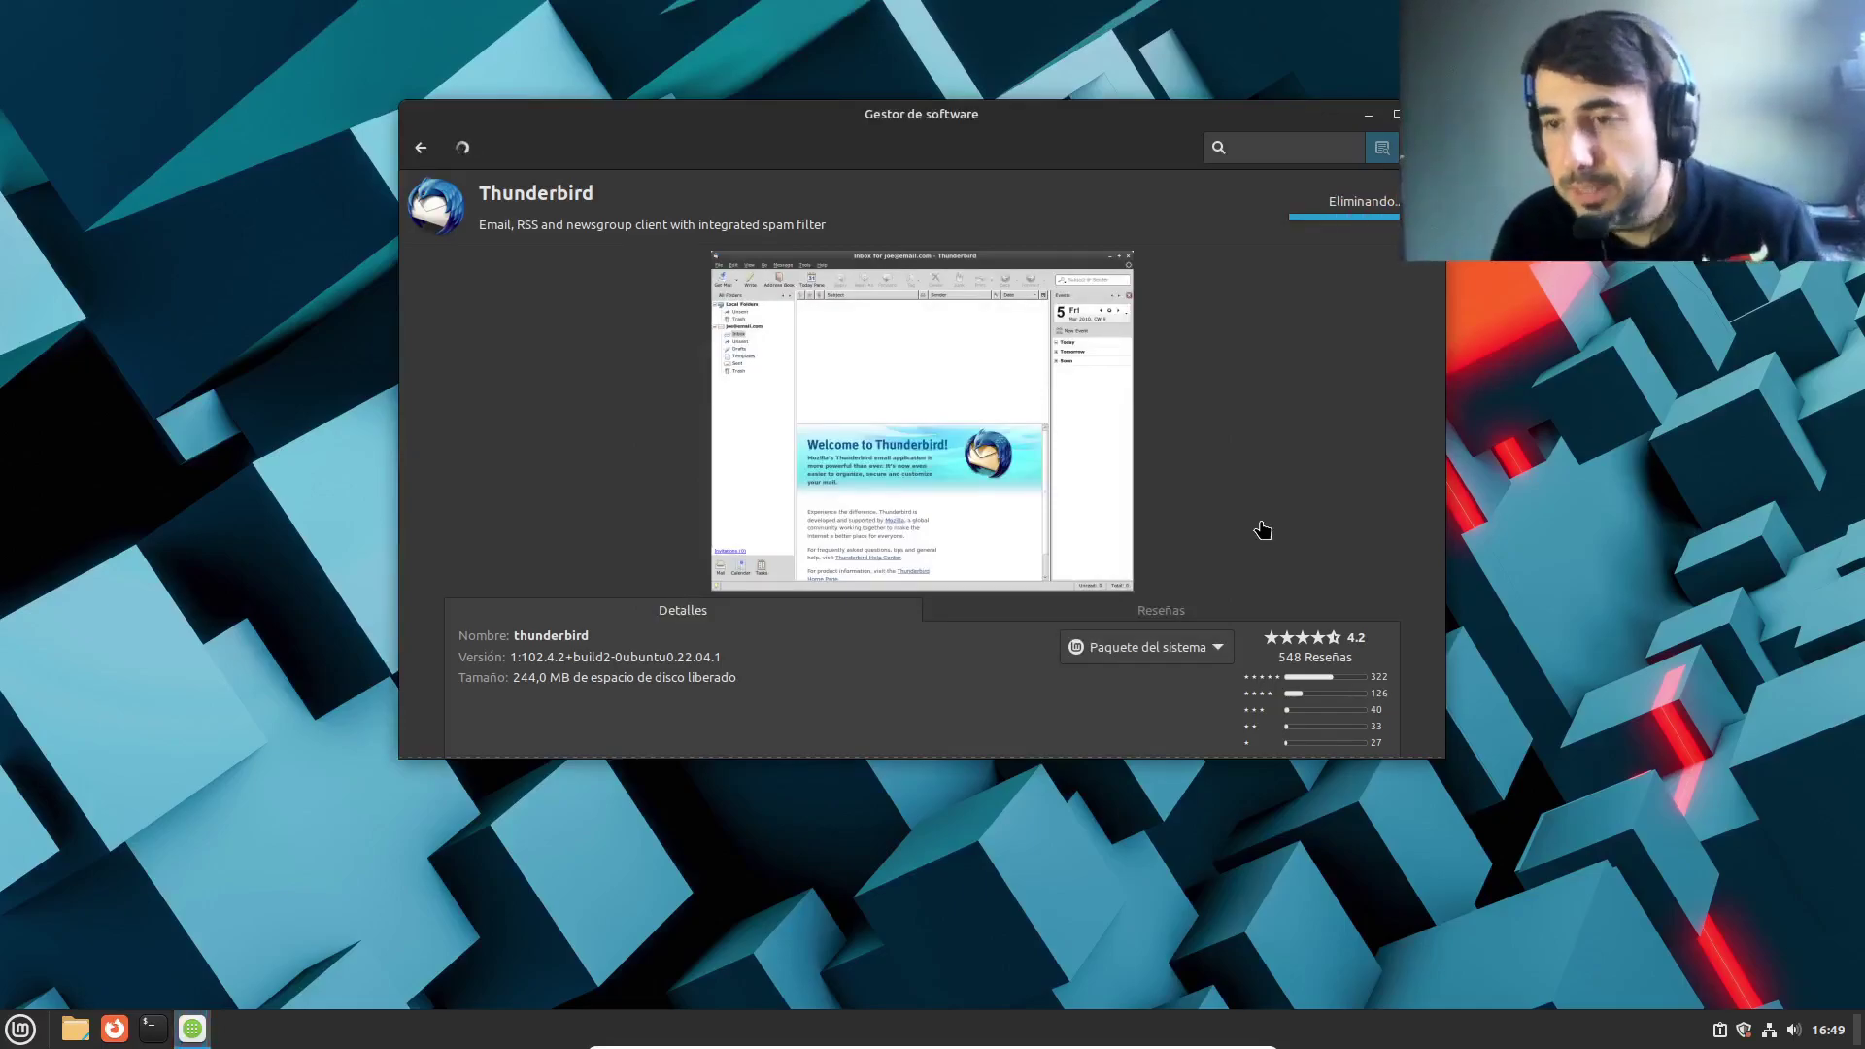
Step: View Stellarium's details from the application overview and close the software manager
{"action": "left_click", "coordinate": [422, 150]}
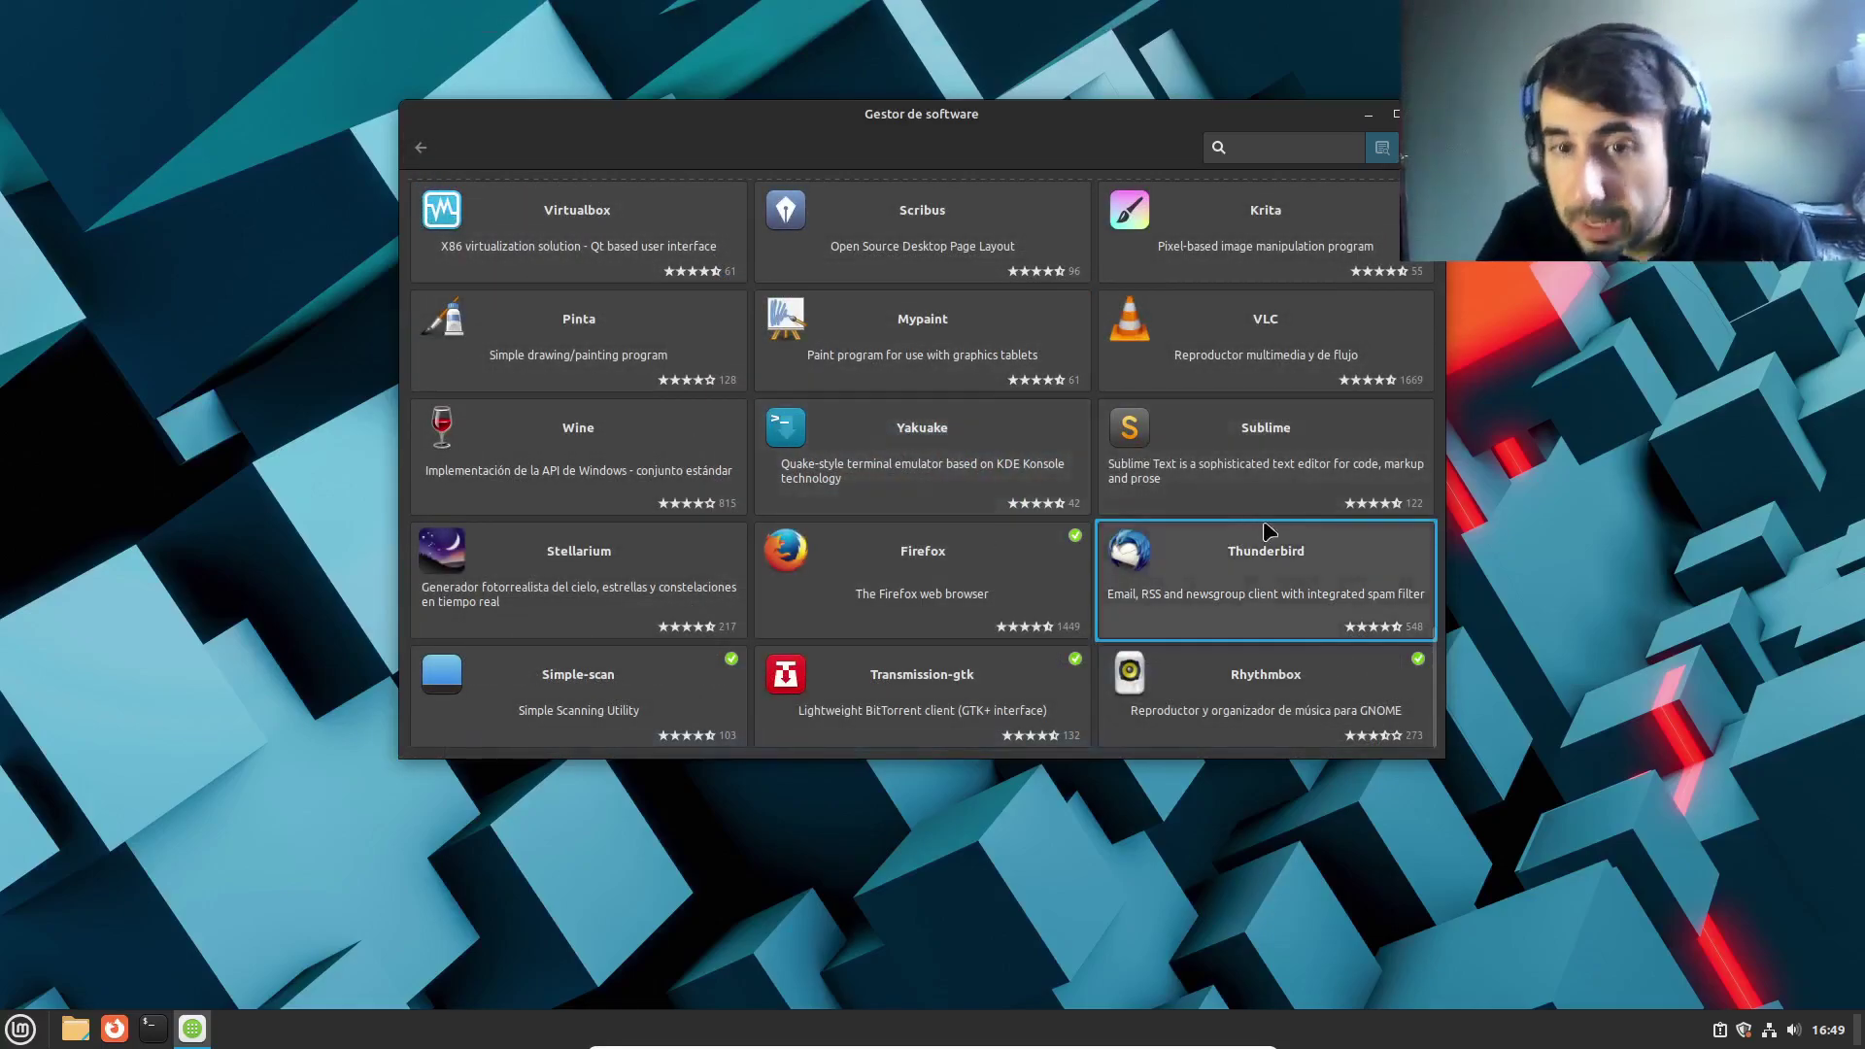
{"action": "left_click", "coordinate": [559, 575]}
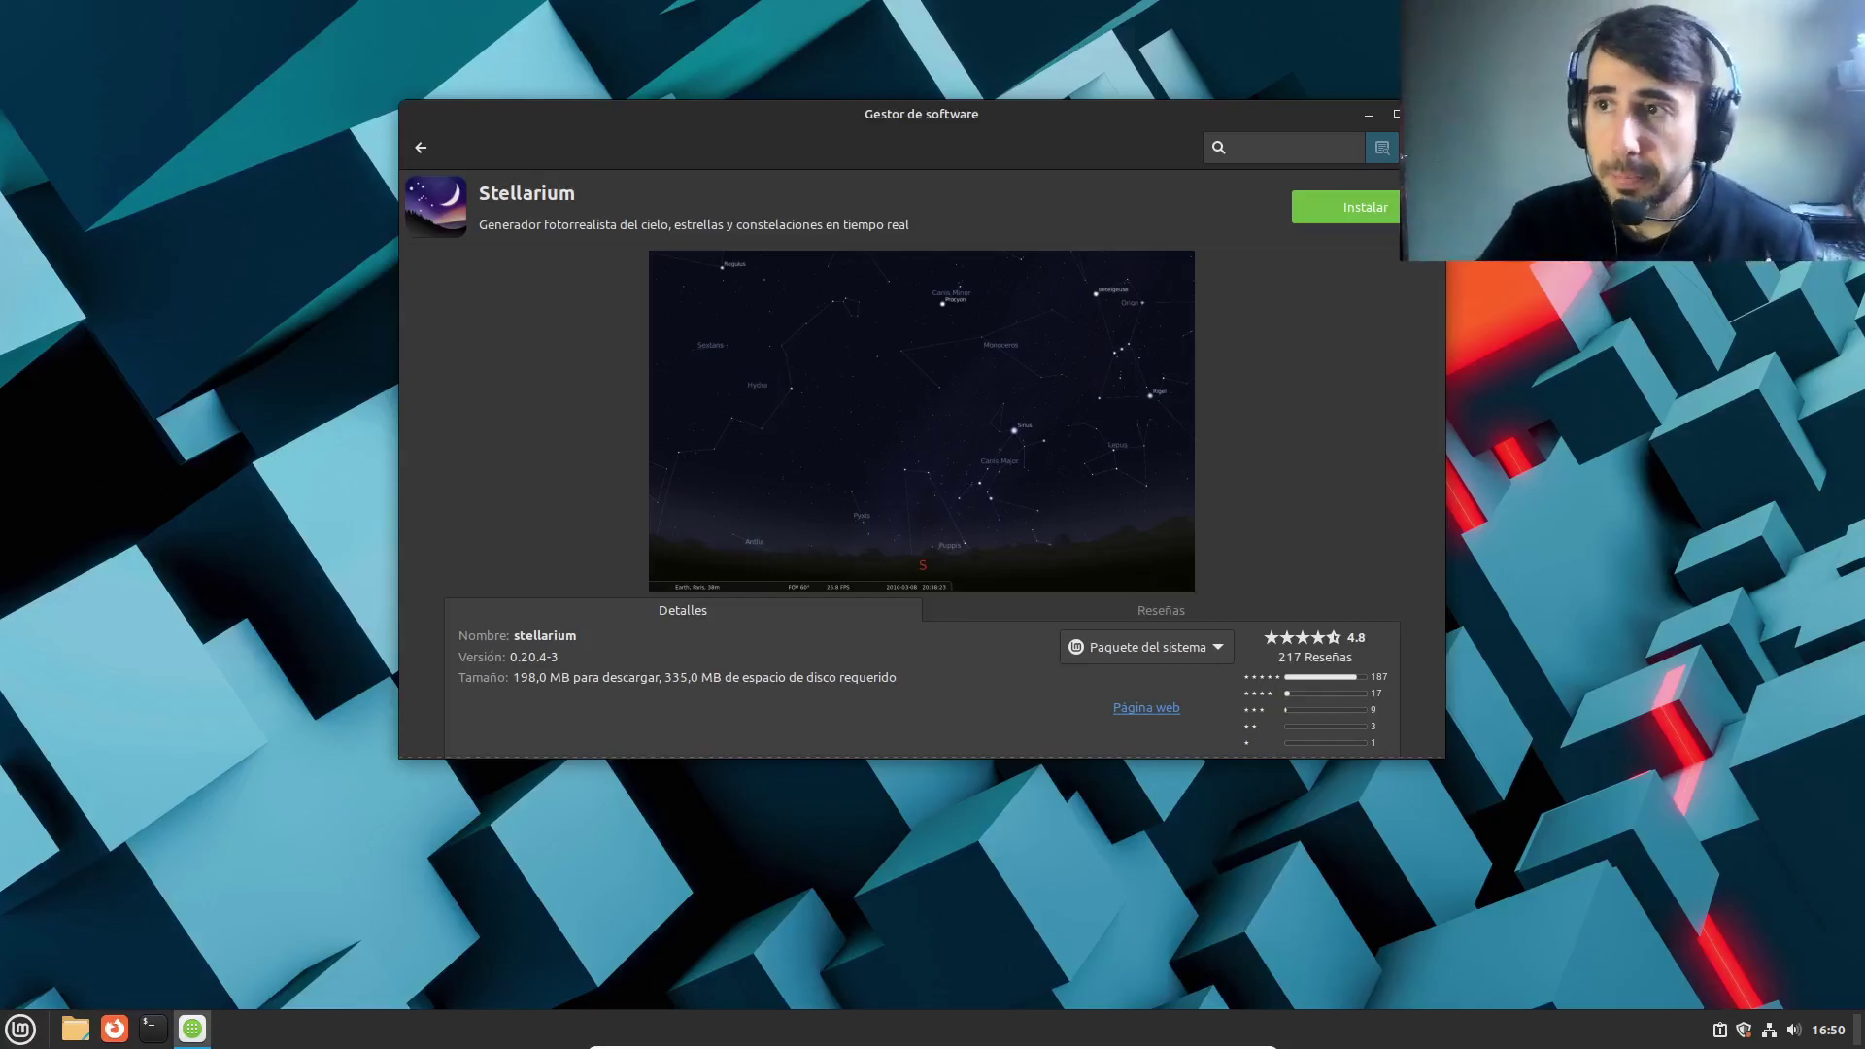
{"action": "left_click", "coordinate": [1431, 114]}
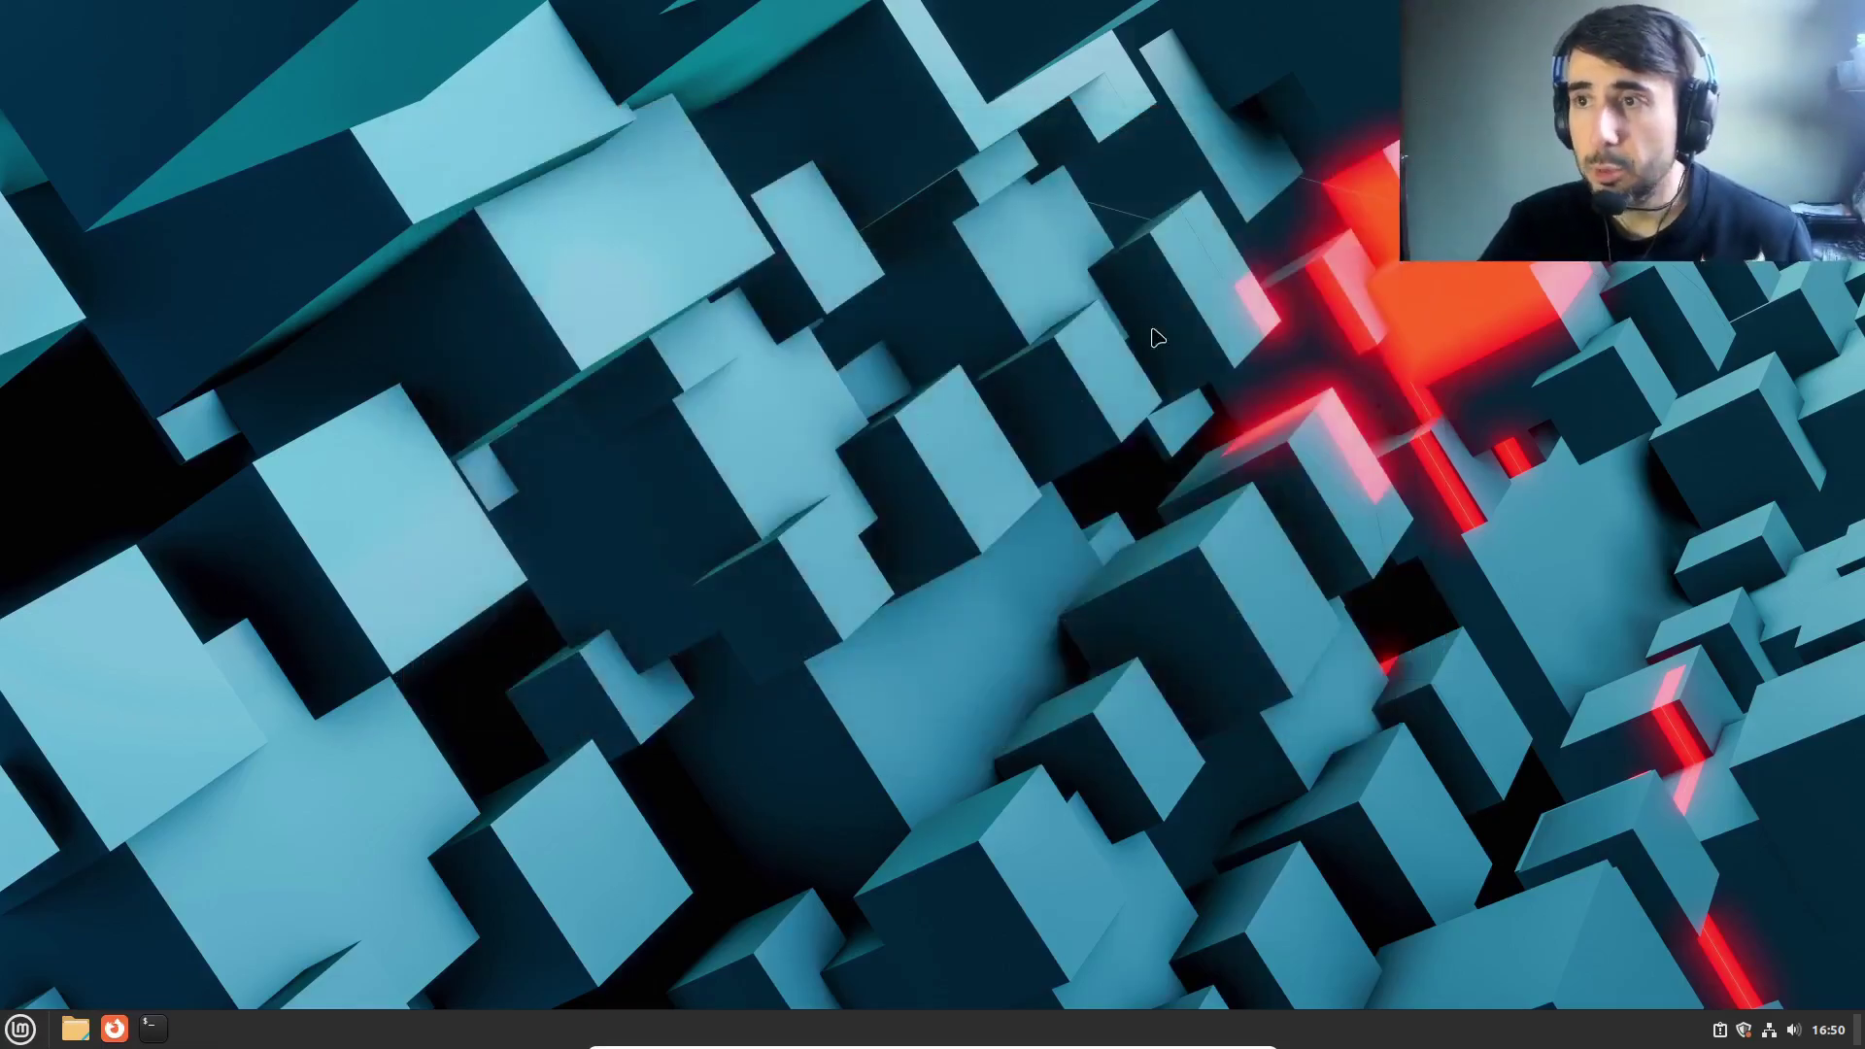
Step: Look through the application menu's categories and launch the system monitor from Administración
{"action": "left_click", "coordinate": [17, 1031]}
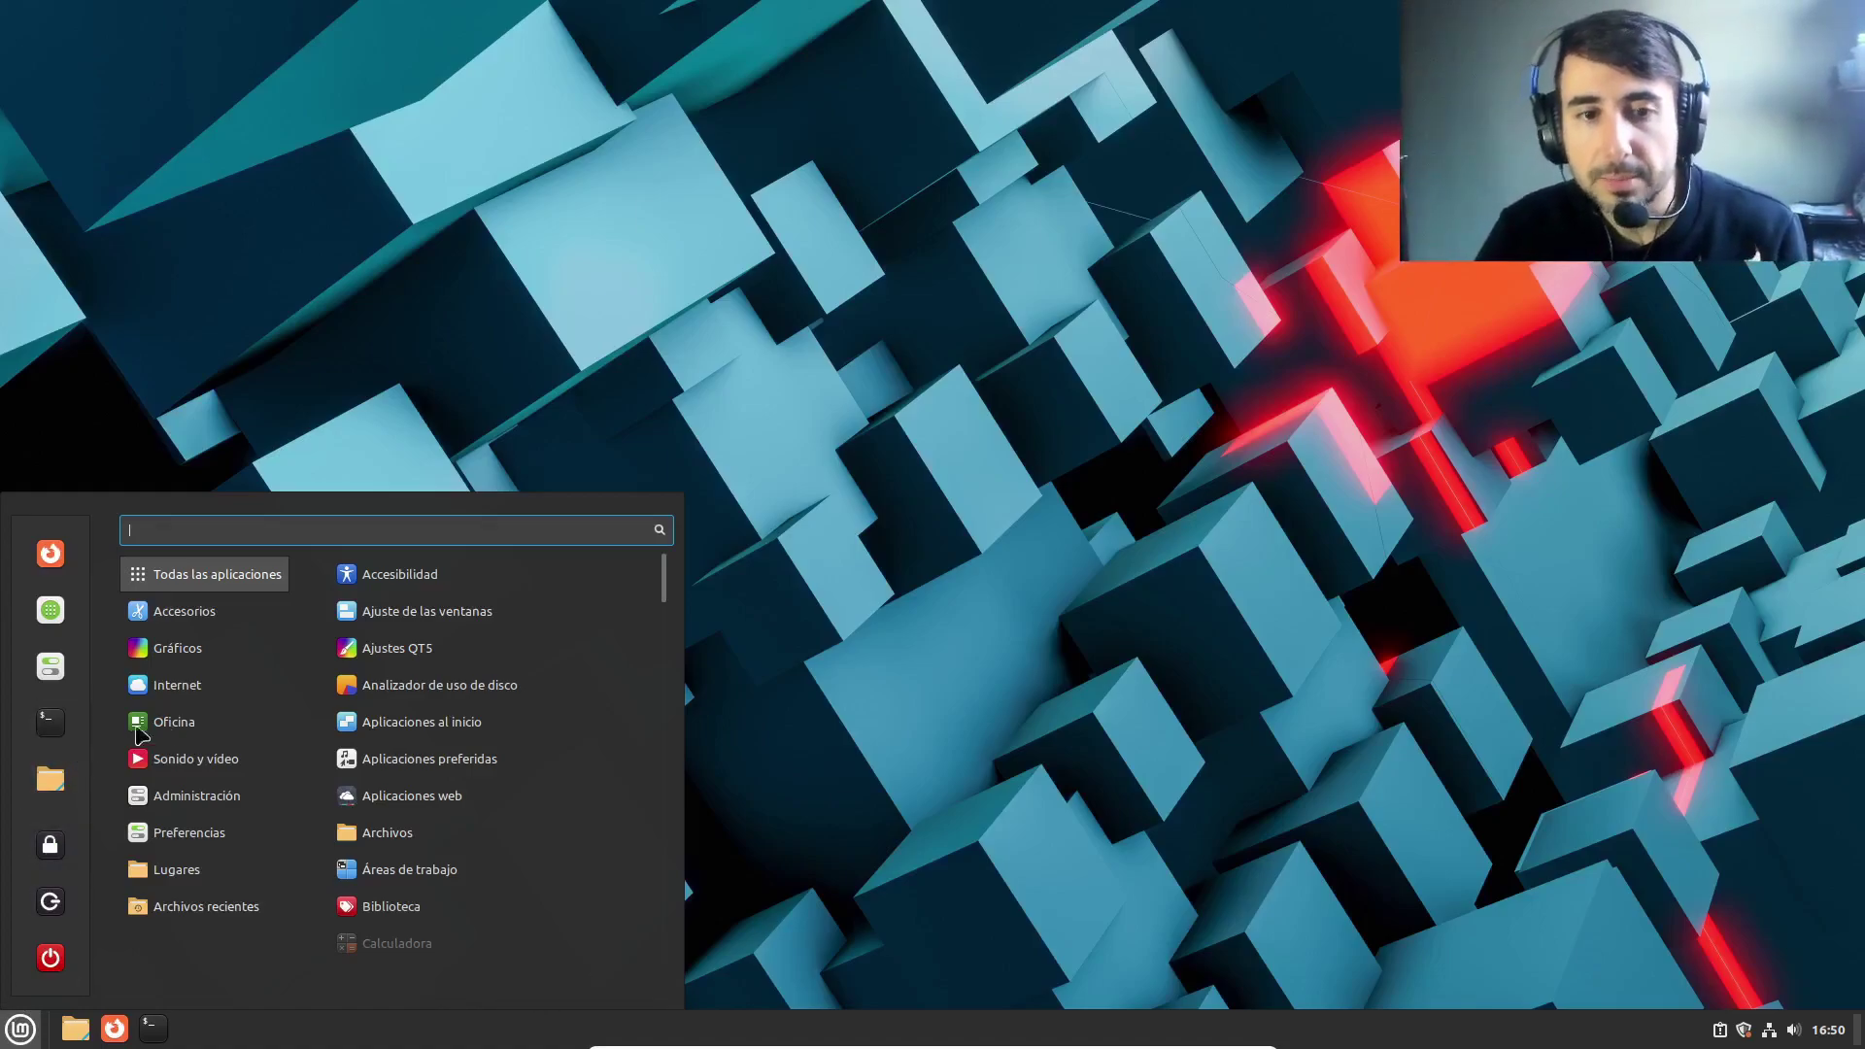
{"action": "mouse_move", "coordinate": [197, 758]}
{"action": "mouse_move", "coordinate": [204, 804]}
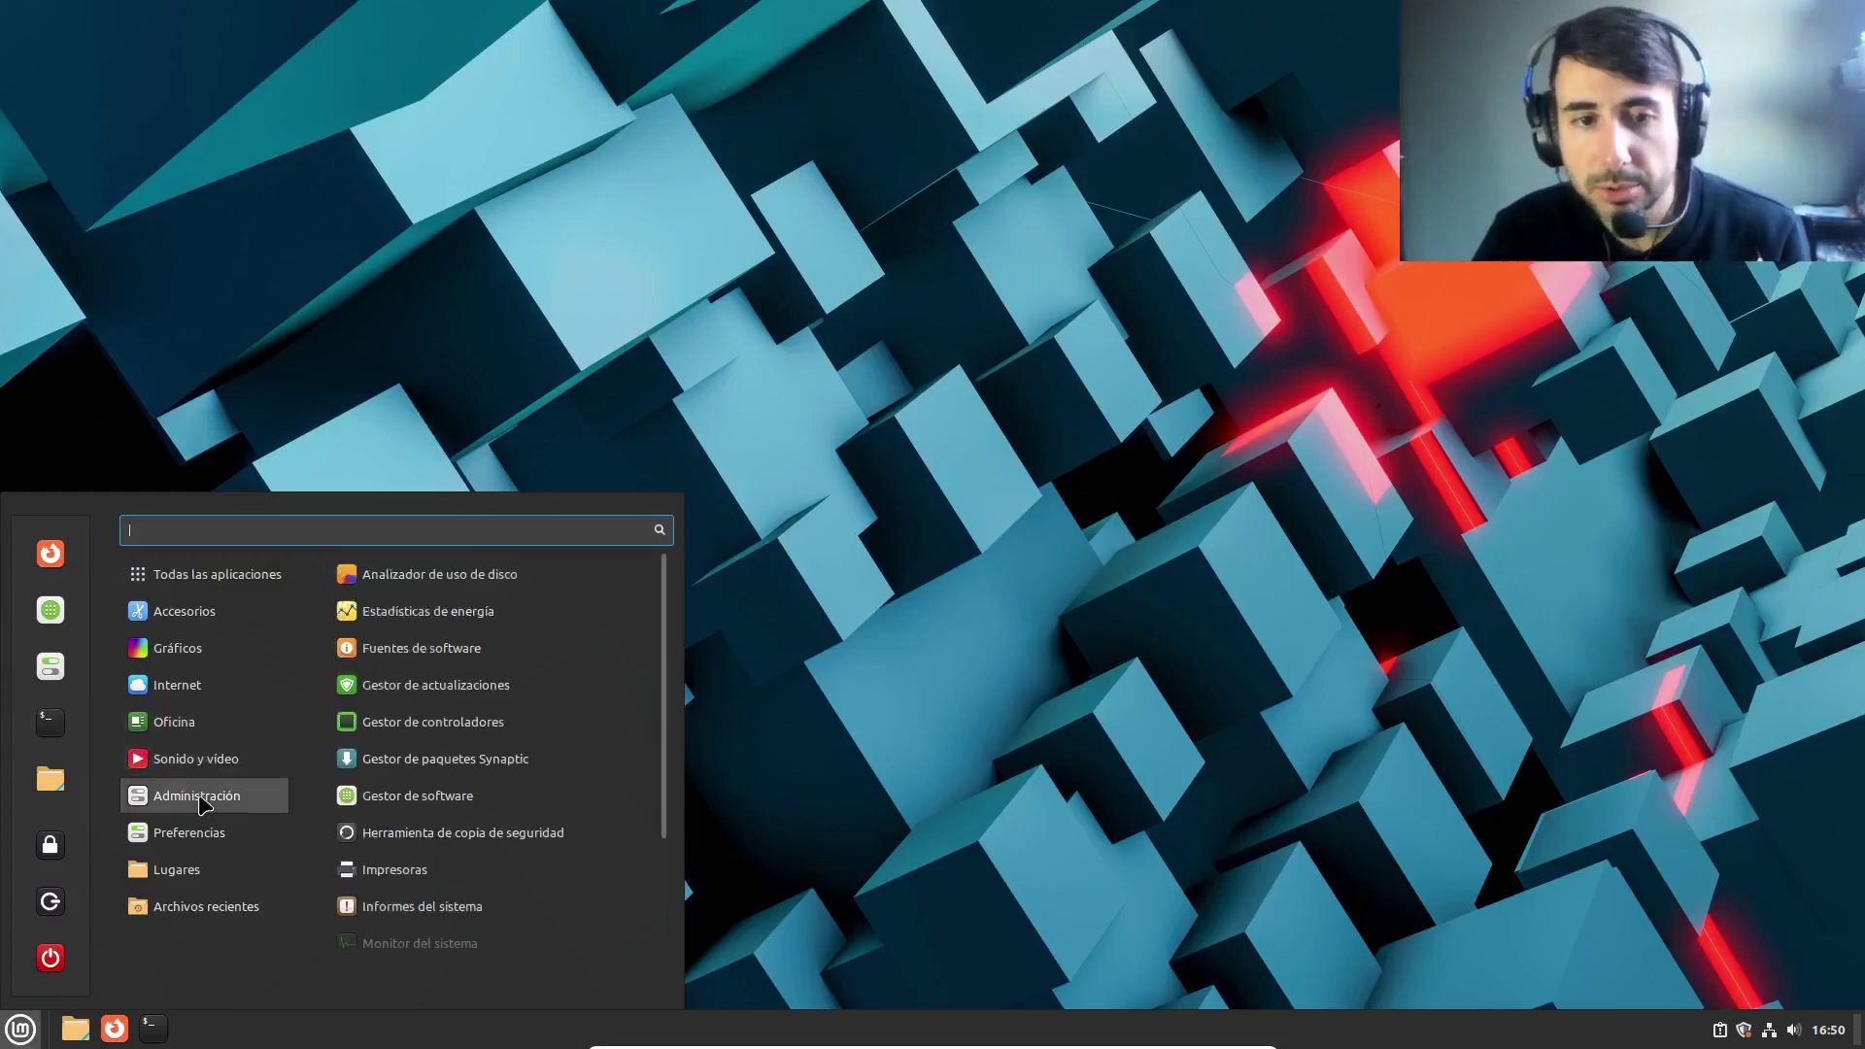
{"action": "mouse_move", "coordinate": [215, 618]}
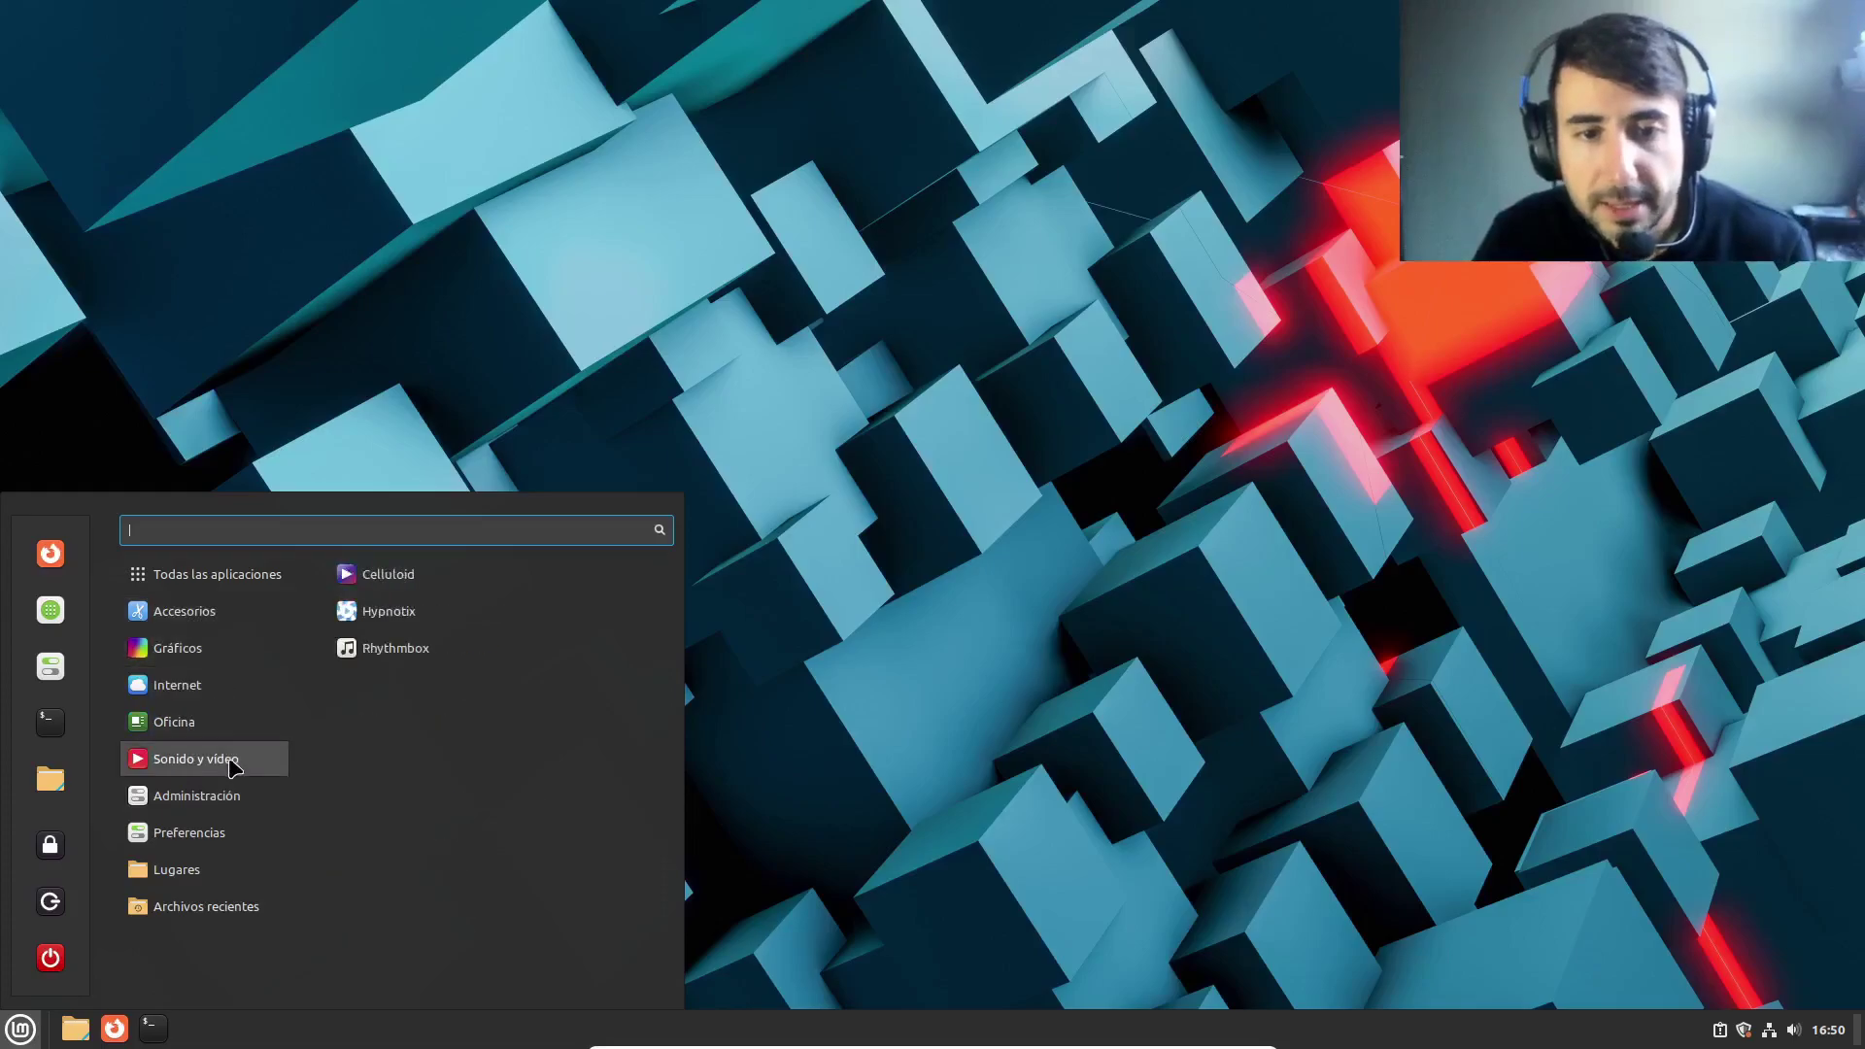
{"action": "scroll", "coordinate": [477, 772], "scroll_direction": "down", "scroll_amount": 3}
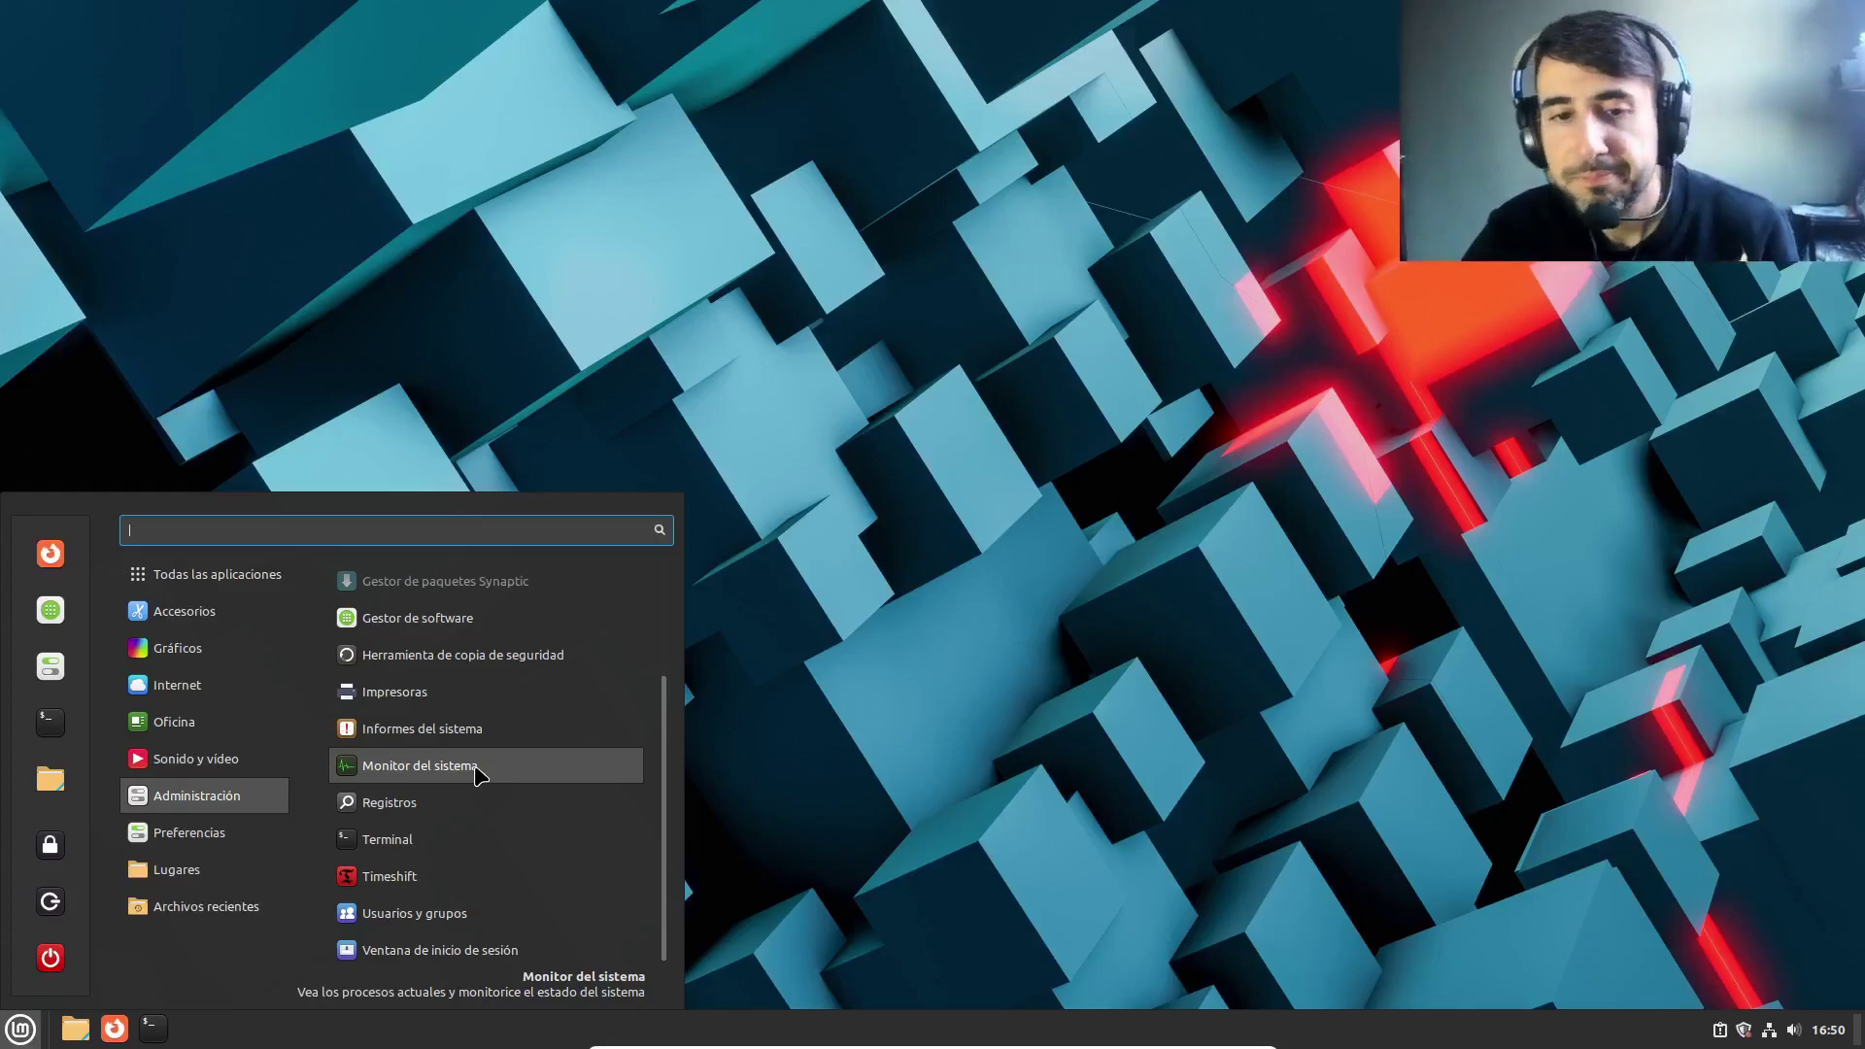
{"action": "left_click", "coordinate": [475, 772]}
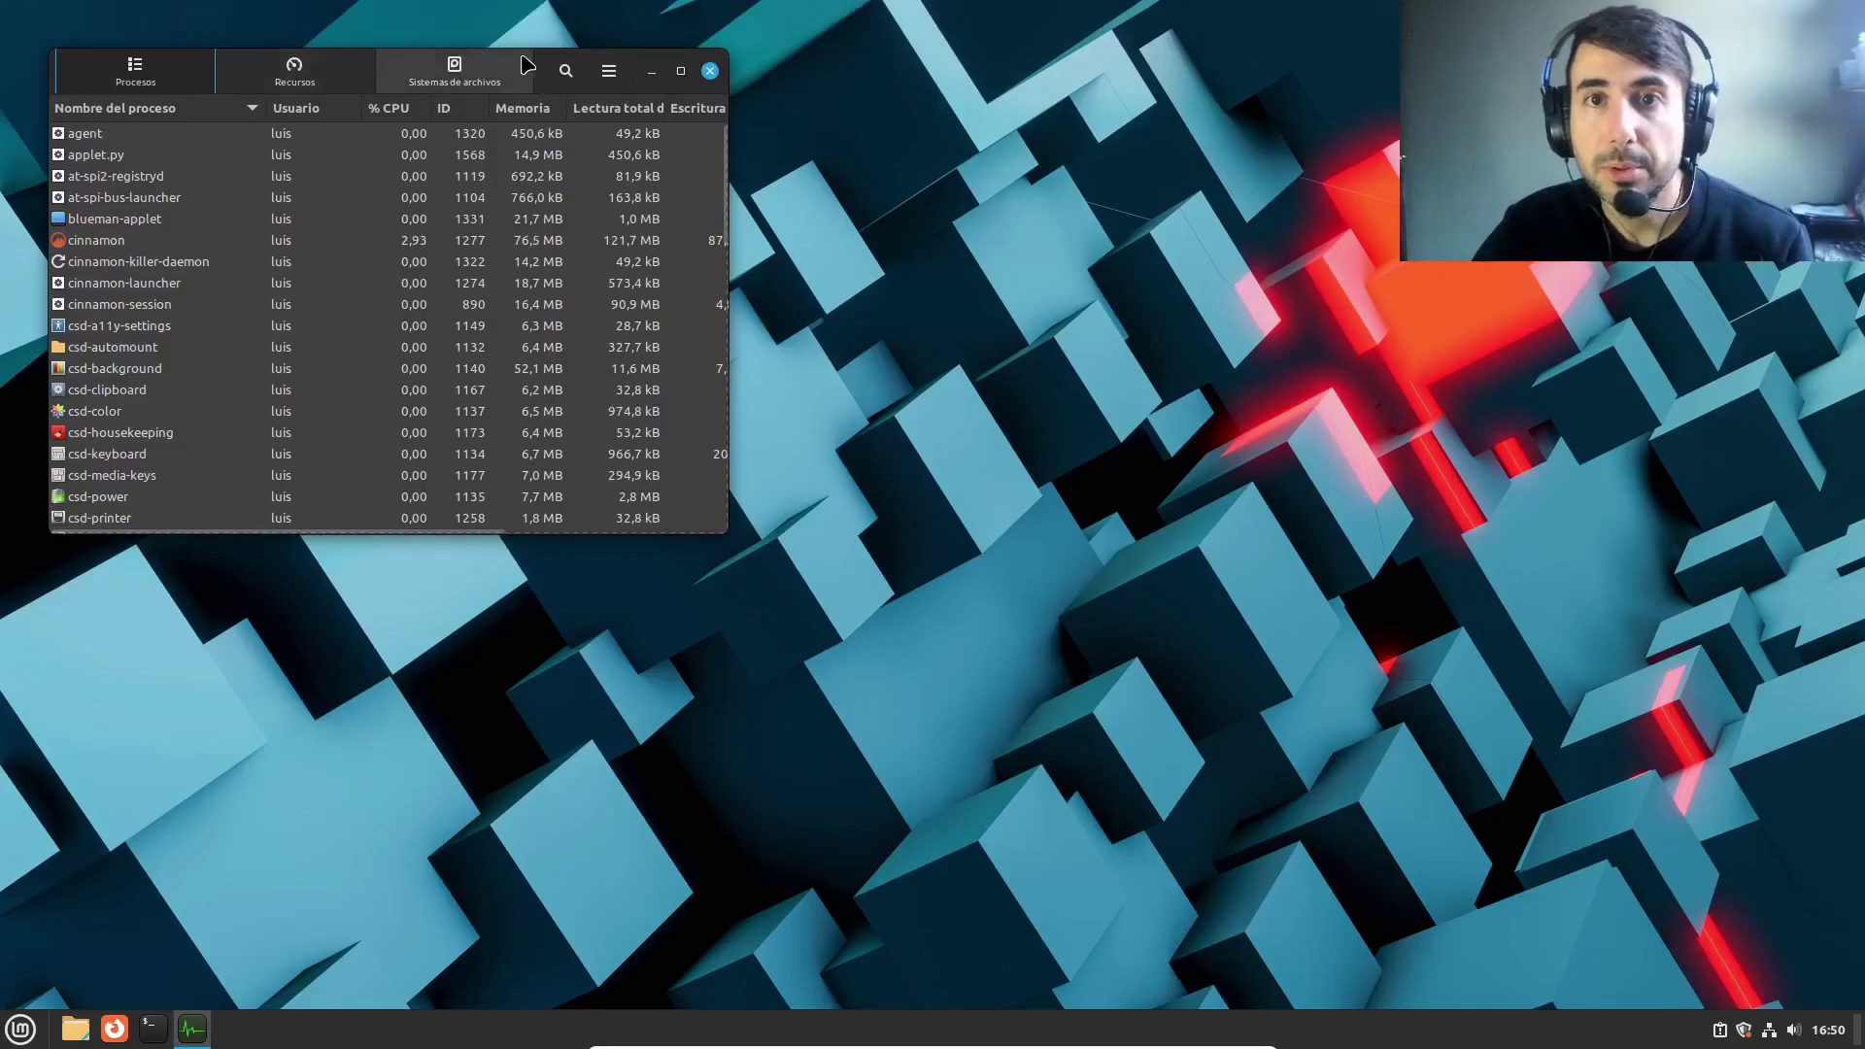
Step: View the file systems and the CPU, memory and network graphs in an enlarged system monitor window, and close it
{"action": "left_click", "coordinate": [452, 73]}
{"action": "left_click", "coordinate": [267, 73]}
{"action": "left_click_drag", "start_coordinate": [580, 56], "coordinate": [1229, 123]}
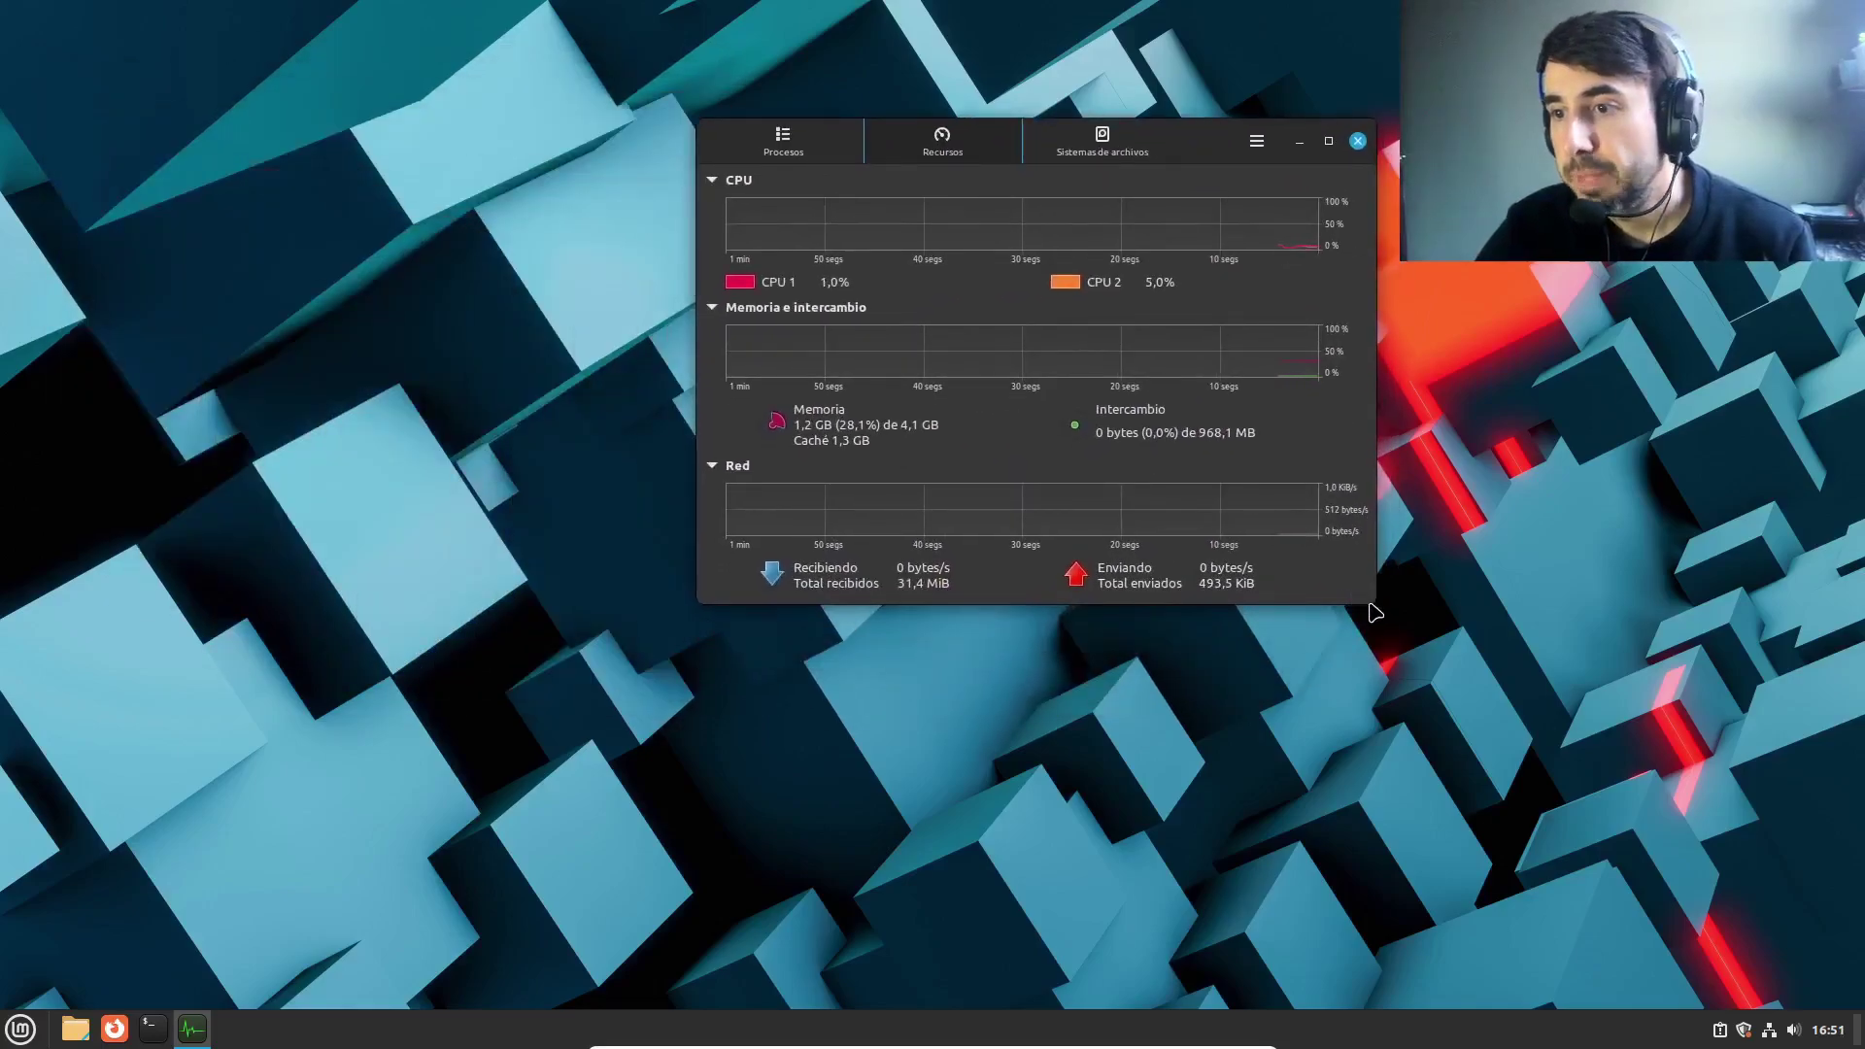
{"action": "left_click_drag", "start_coordinate": [1379, 610], "coordinate": [1721, 828]}
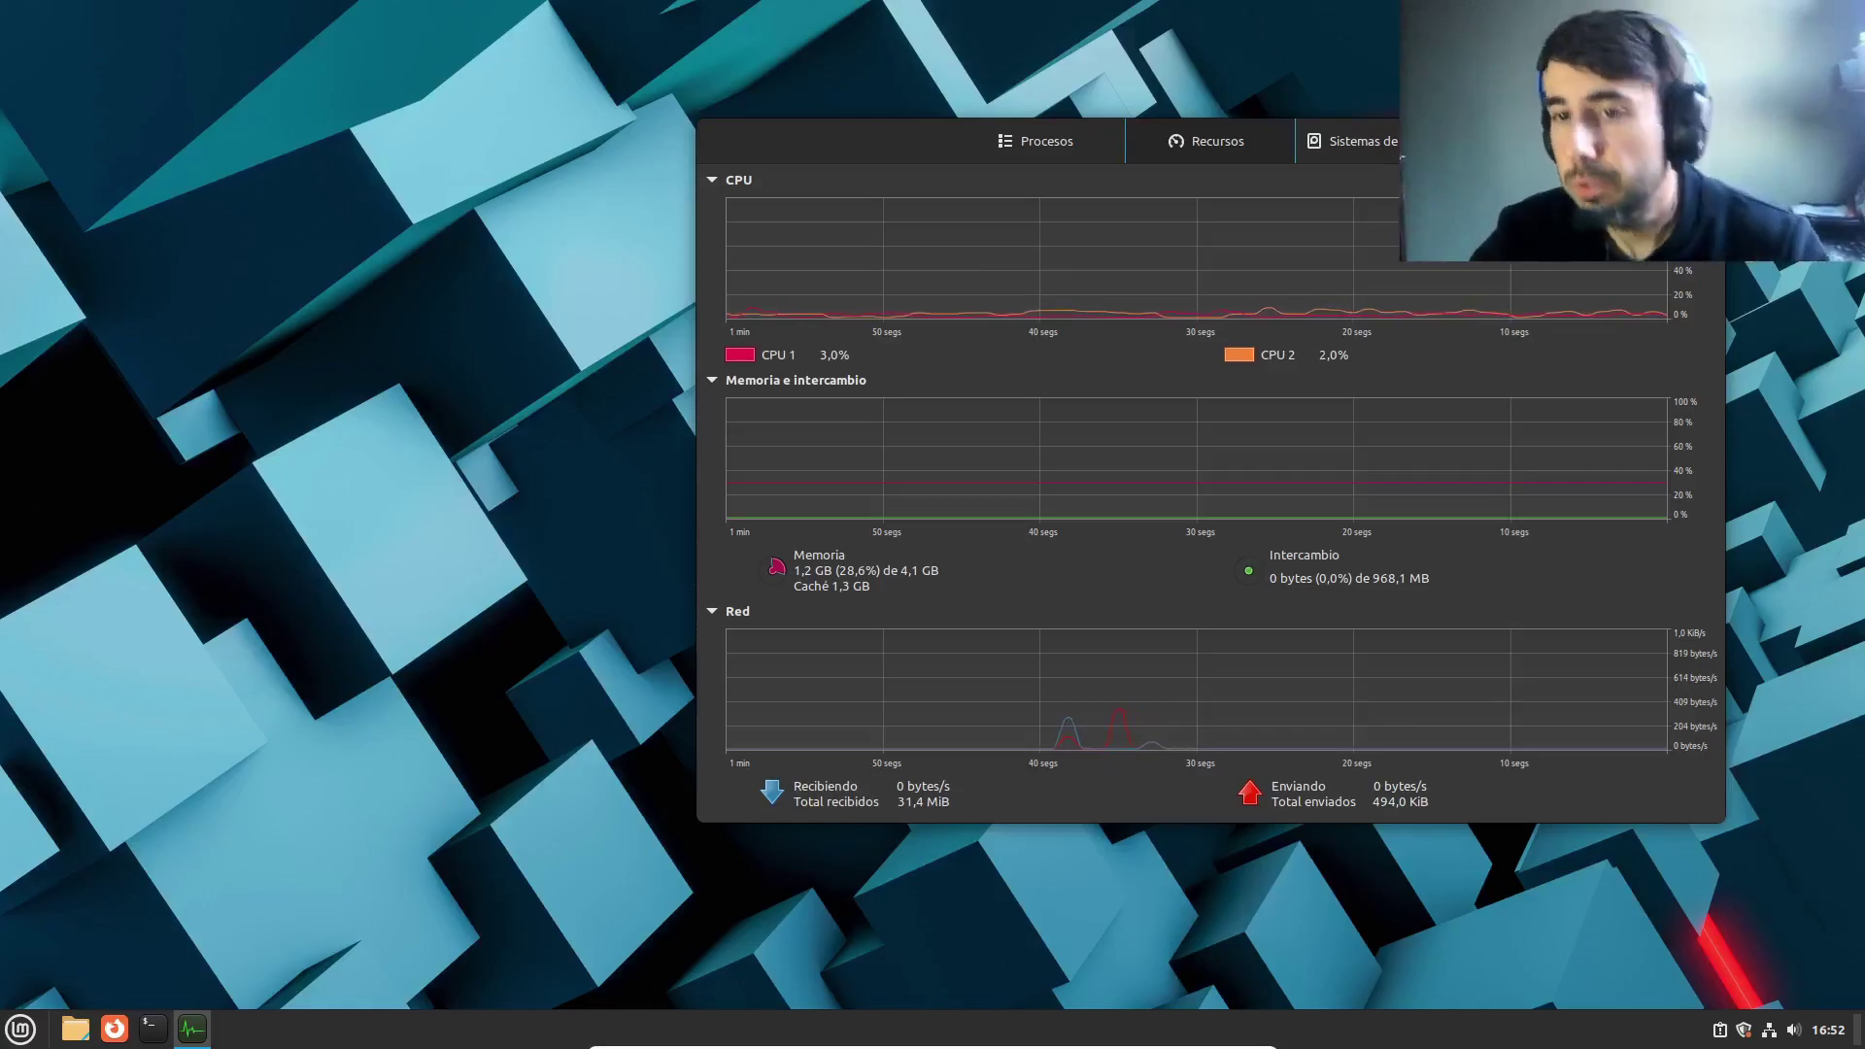
{"action": "key", "text": "alt+F4"}
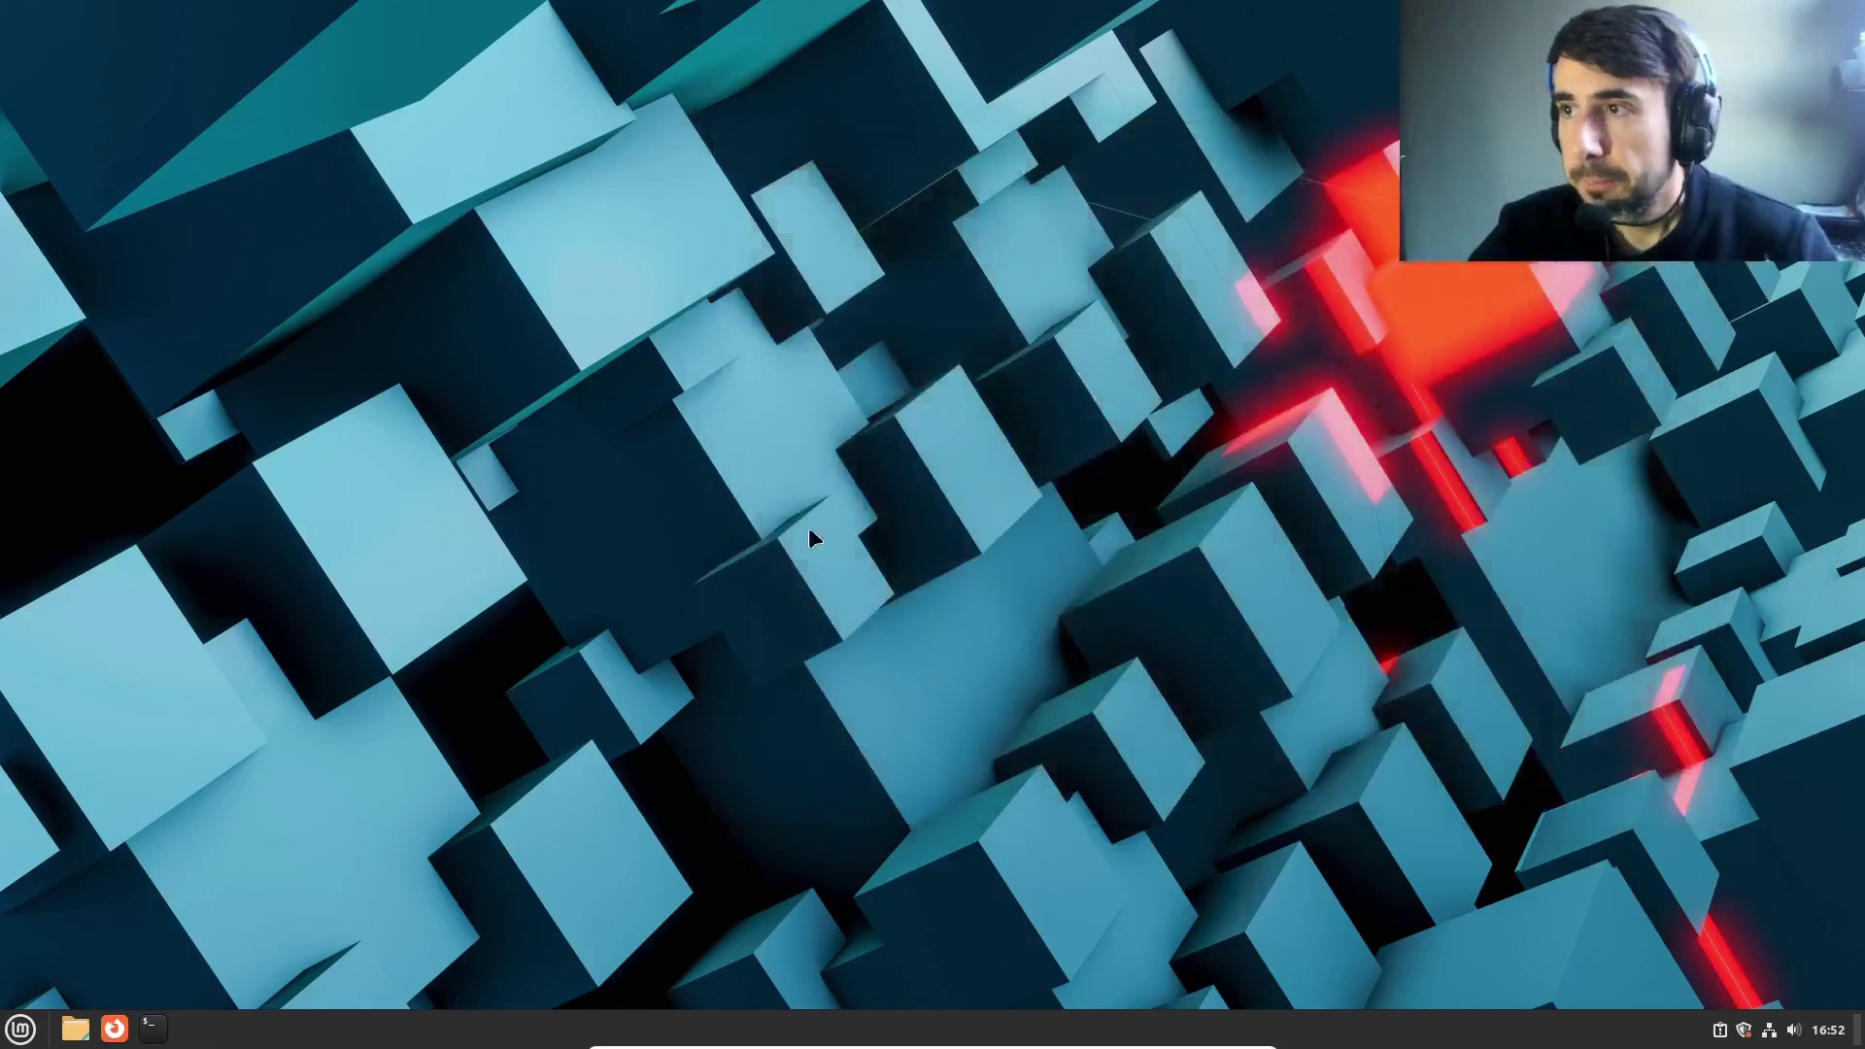
Step: Open the system settings from the application menu
{"action": "left_click", "coordinate": [19, 1032]}
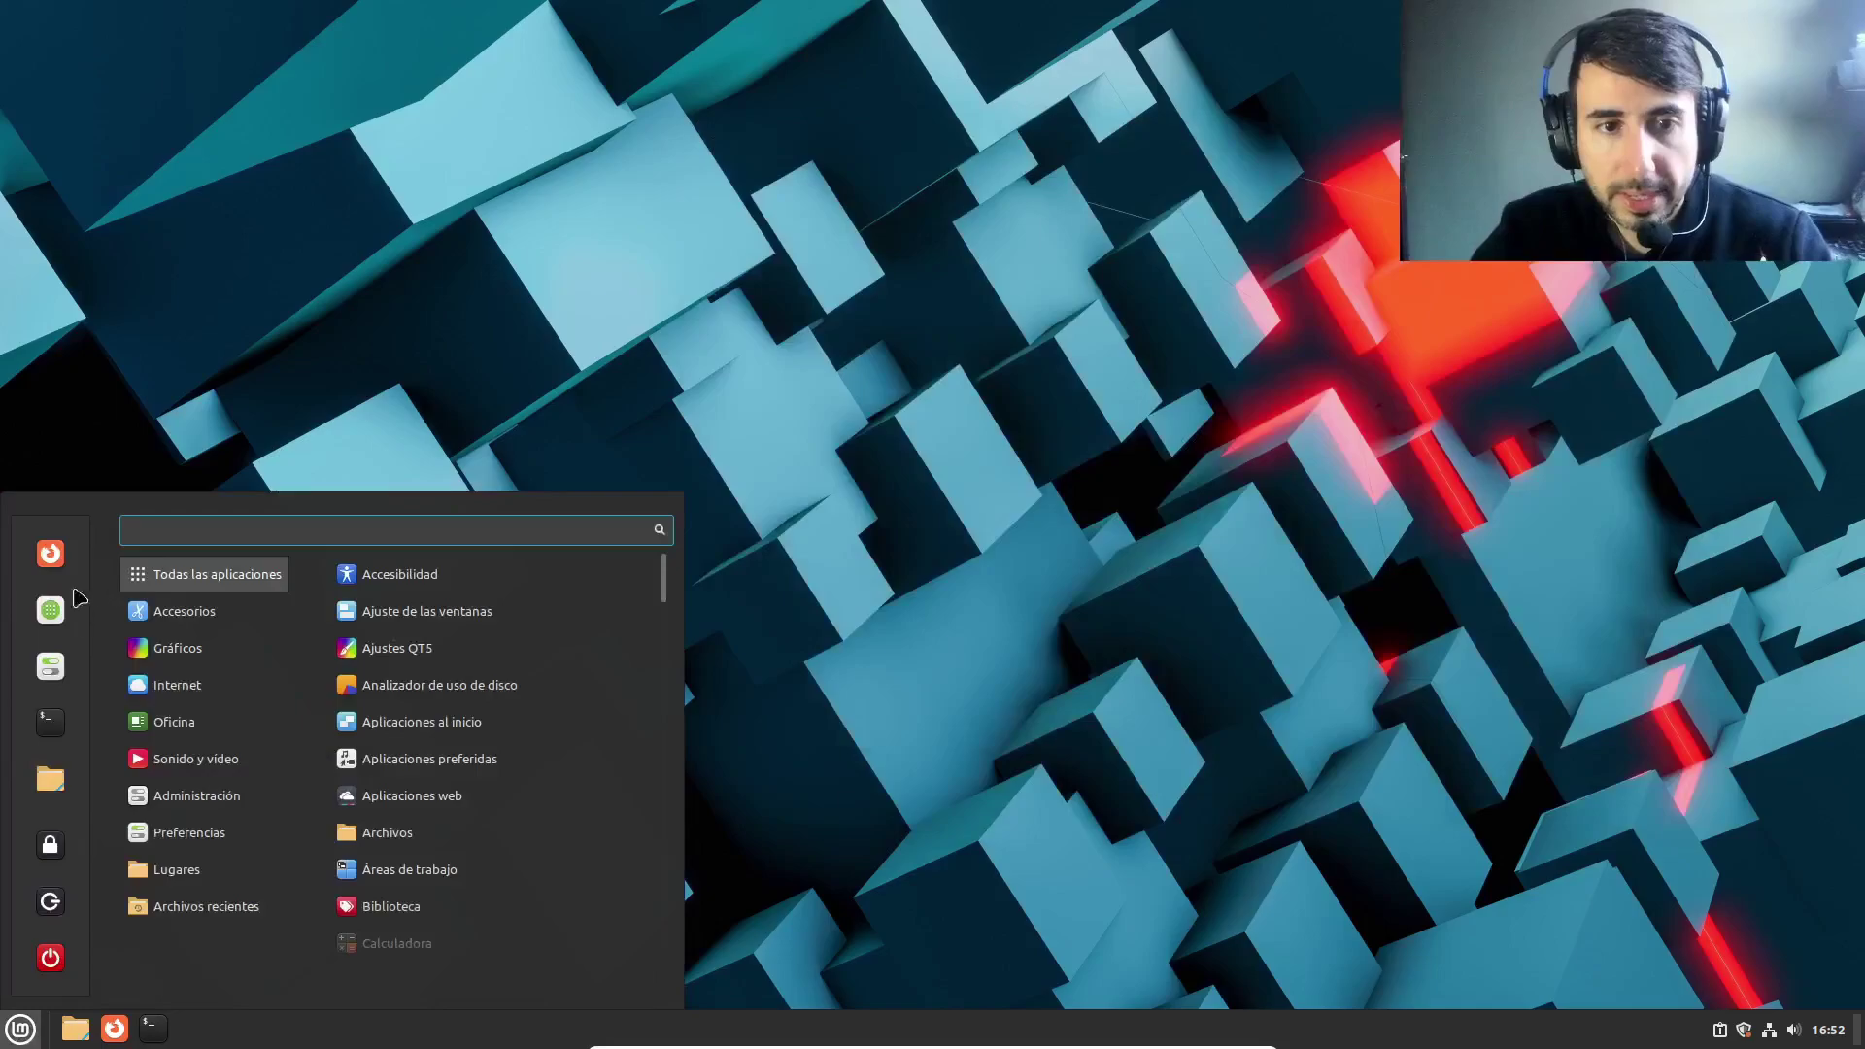
{"action": "left_click", "coordinate": [50, 666]}
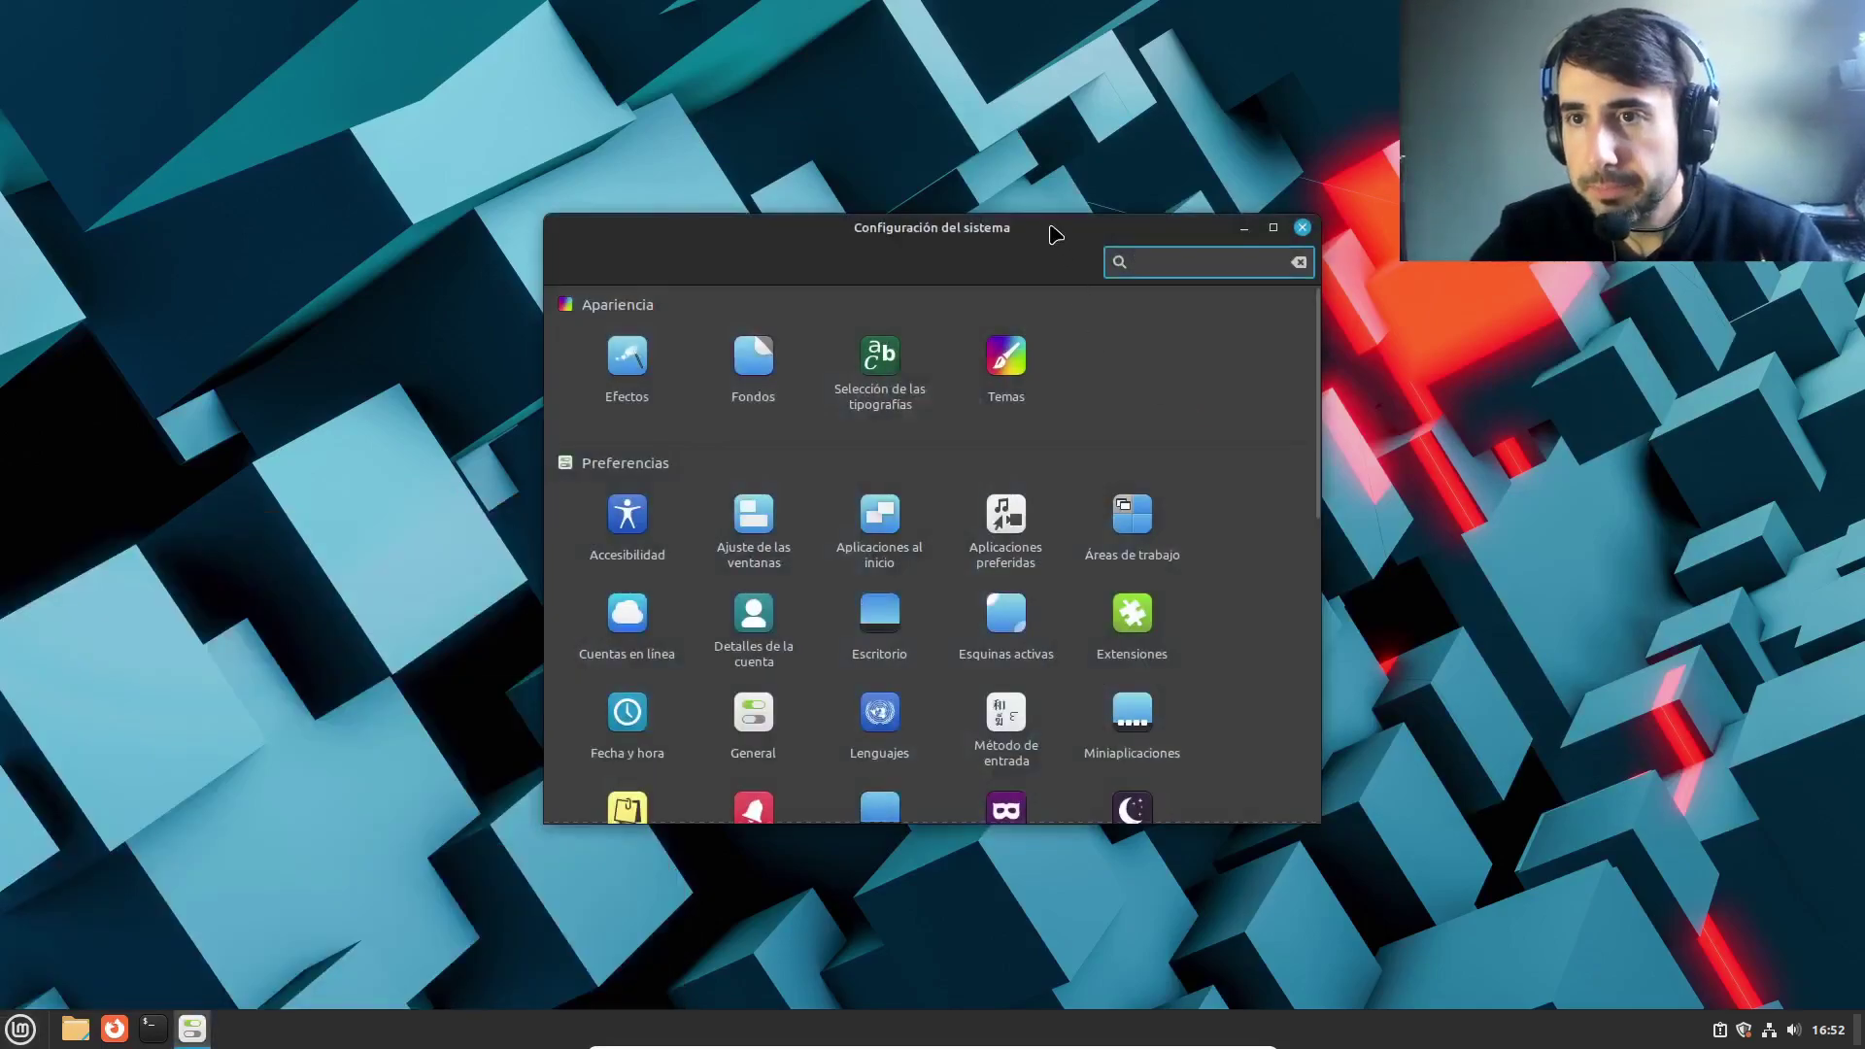
Step: View all categories of the system settings in a maximized window, restore its size, and close it
{"action": "double_click", "coordinate": [1061, 231]}
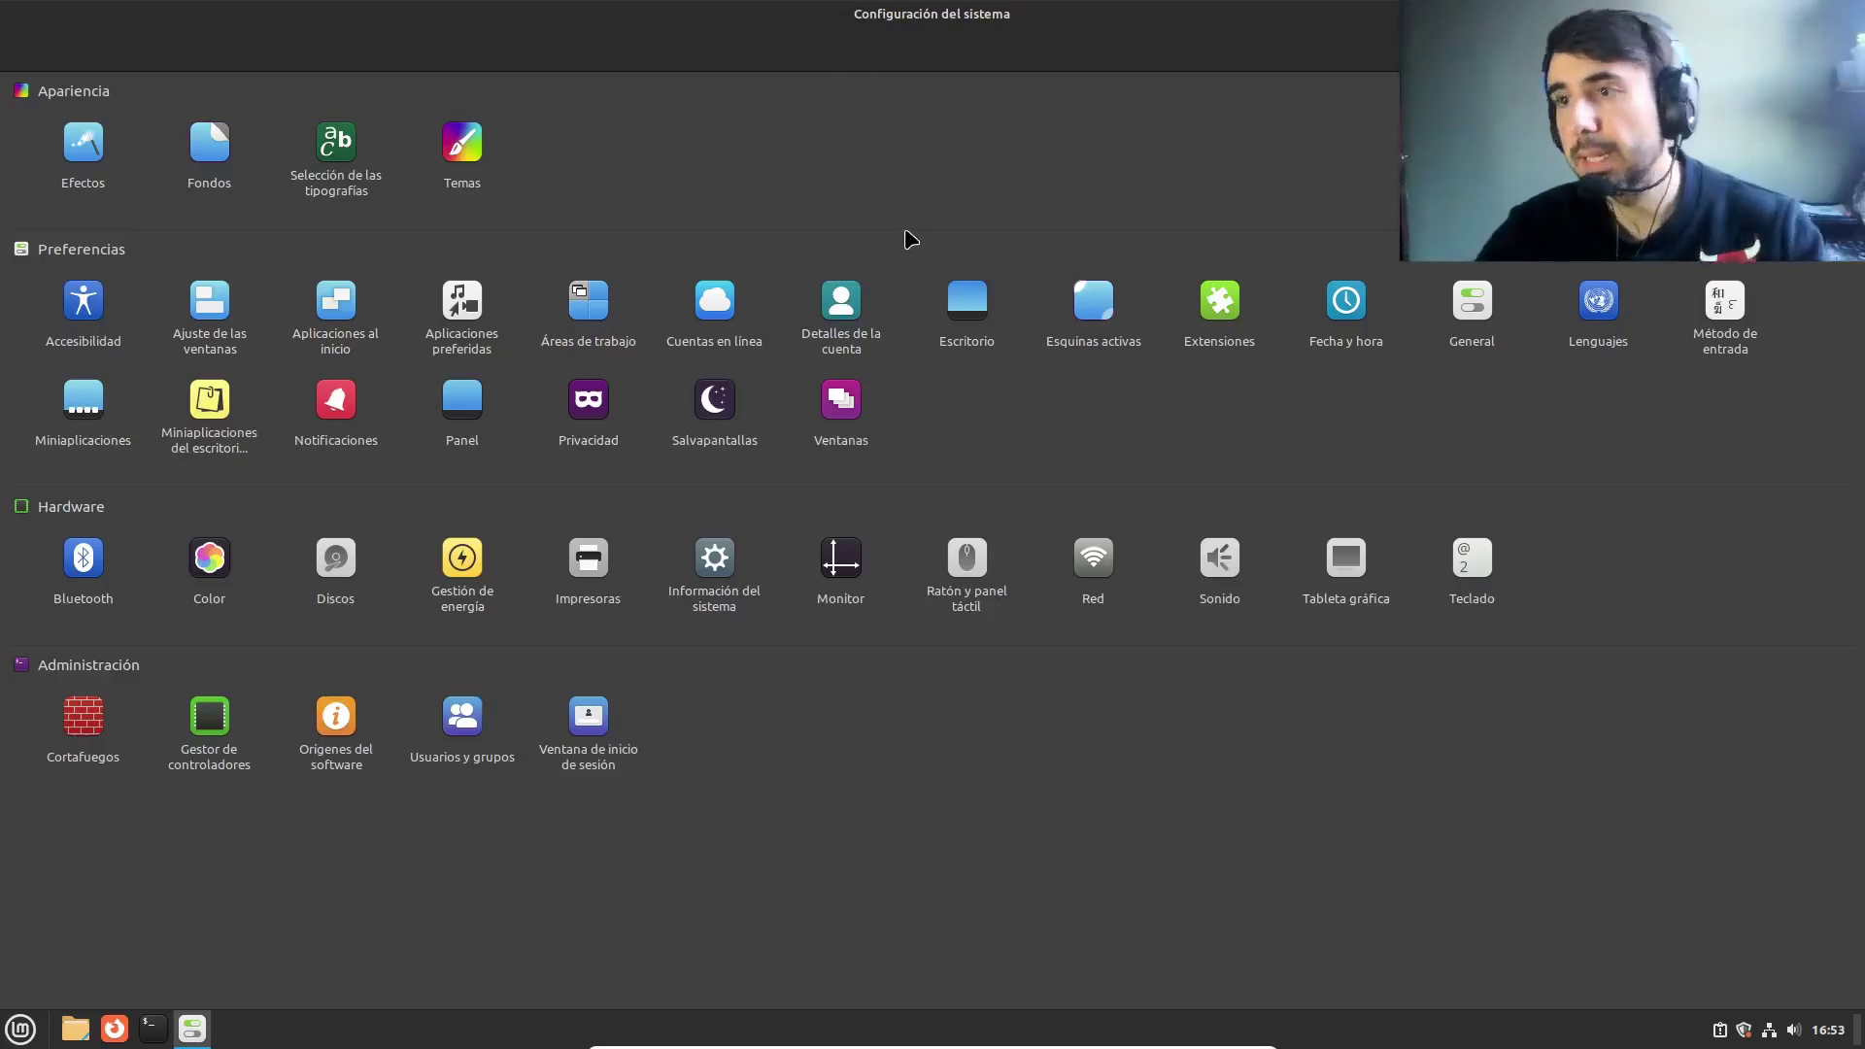
{"action": "left_click_drag", "start_coordinate": [1041, 29], "coordinate": [1065, 170]}
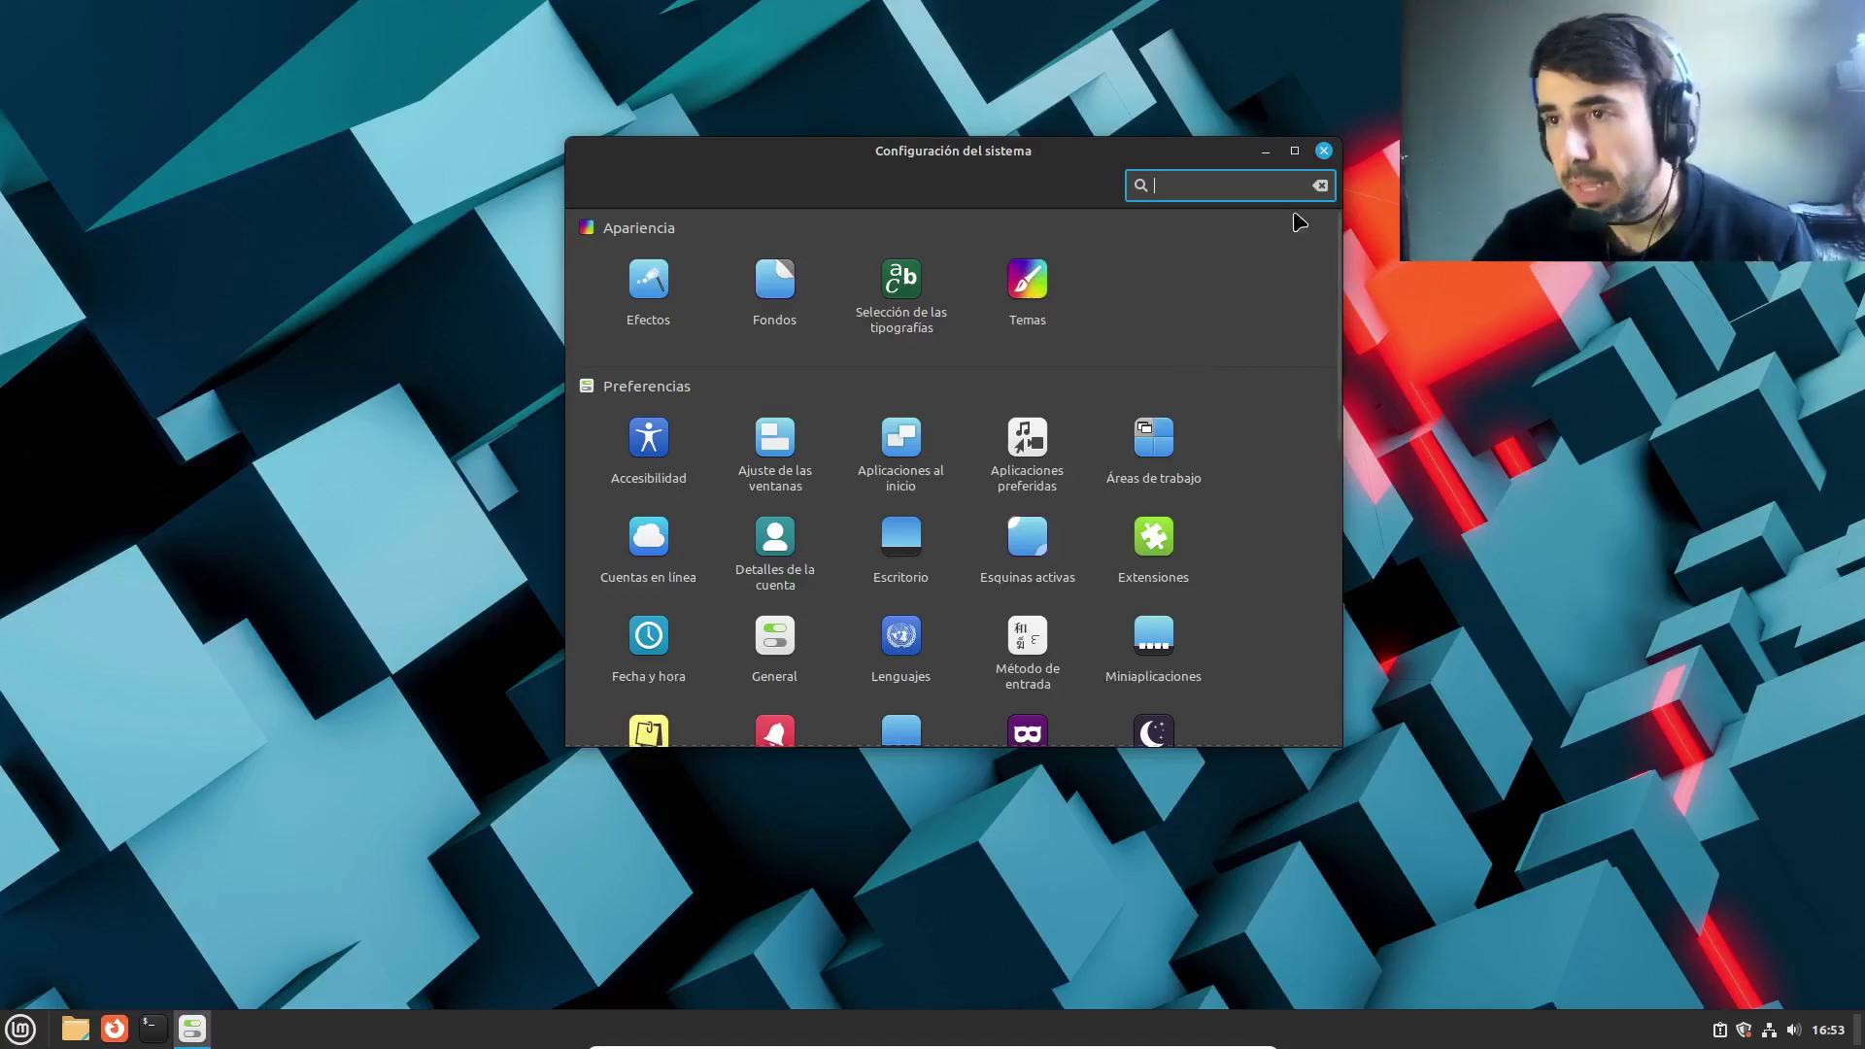
{"action": "left_click", "coordinate": [1323, 151]}
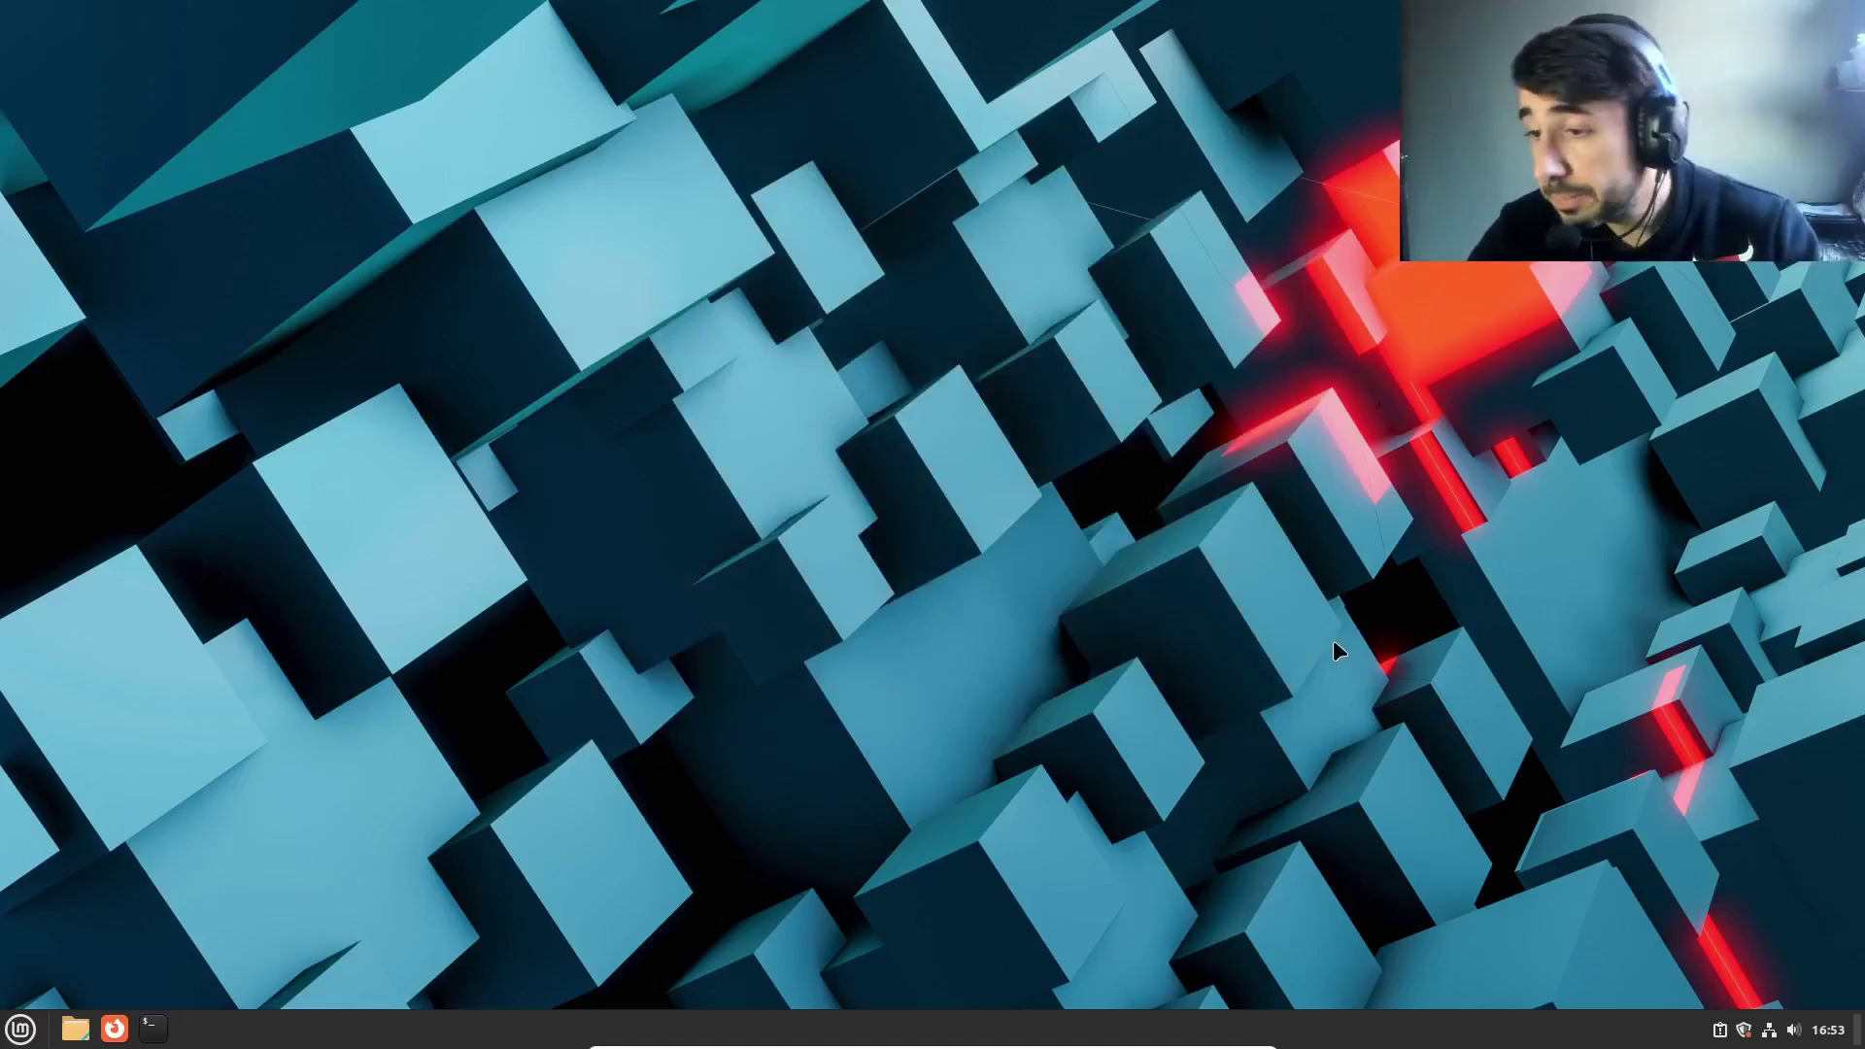
Step: Install all selected updates from the update manager, authenticating with the account password, and show the individual files of the package download
{"action": "left_click", "coordinate": [1743, 1030]}
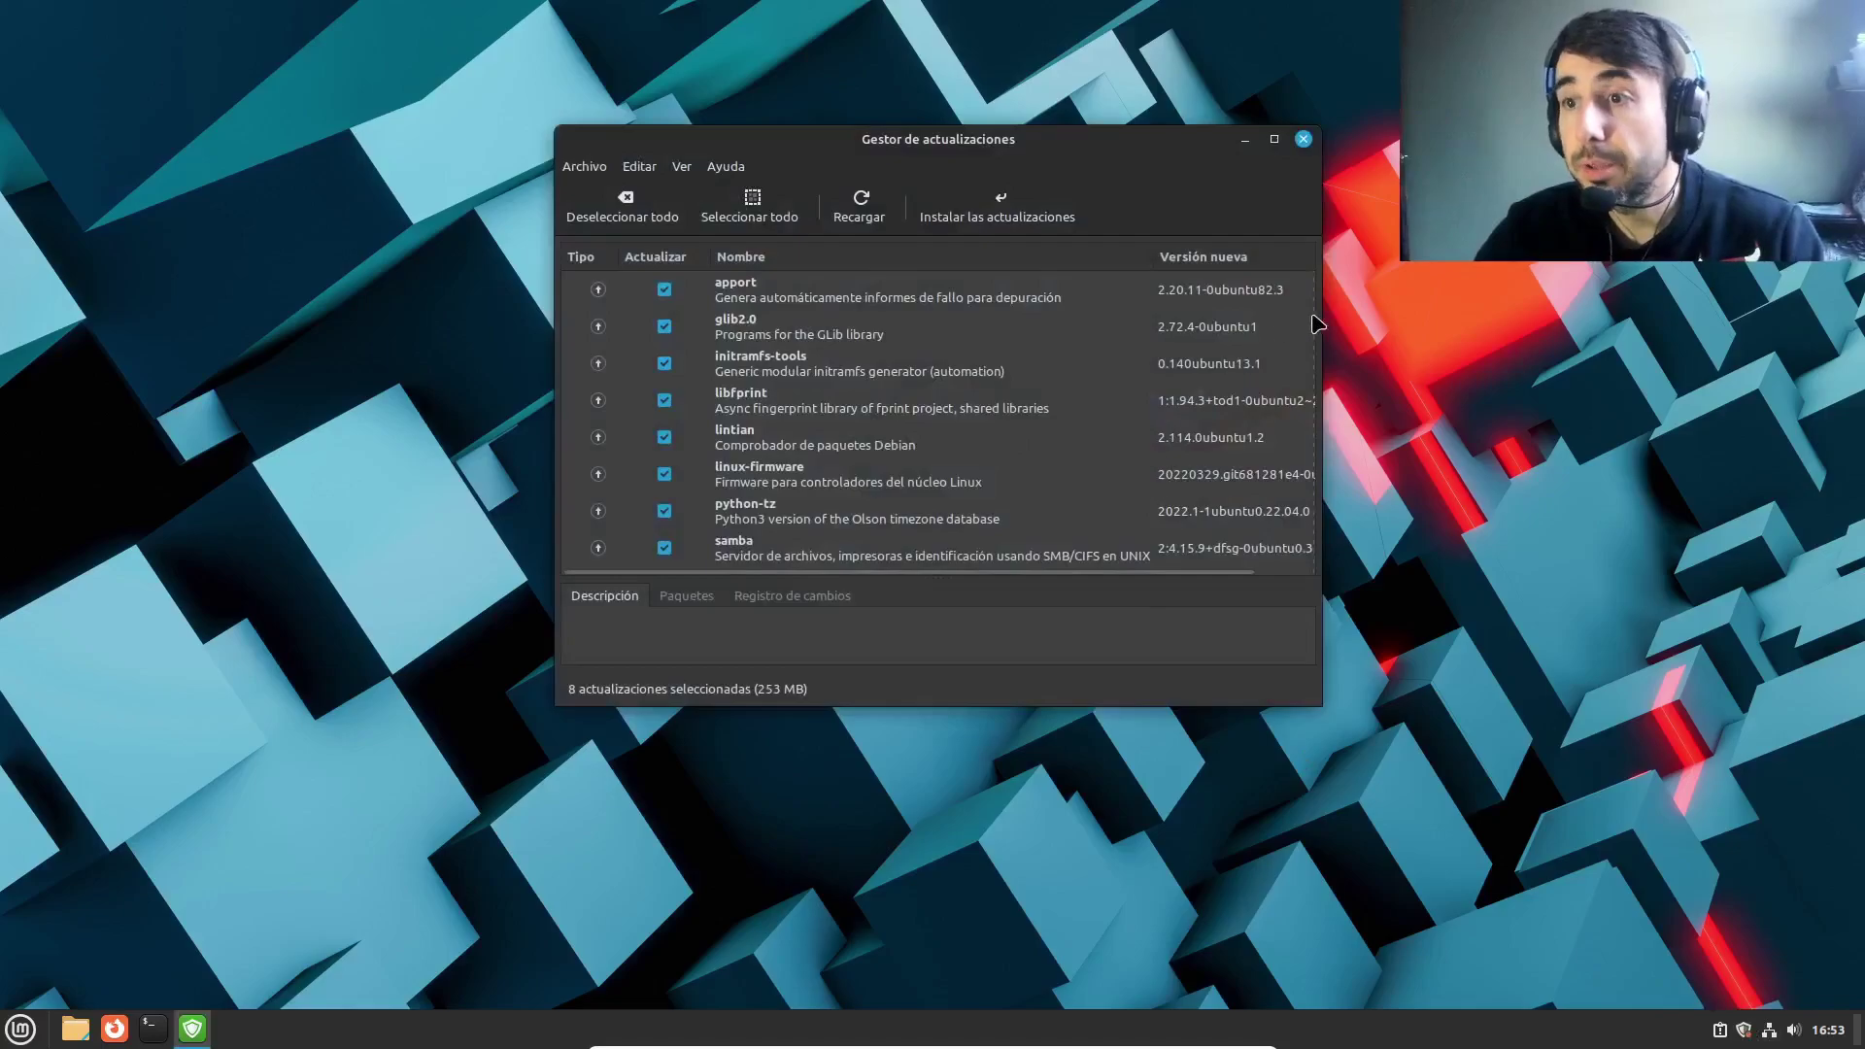
{"action": "left_click_drag", "start_coordinate": [963, 703], "coordinate": [958, 765]}
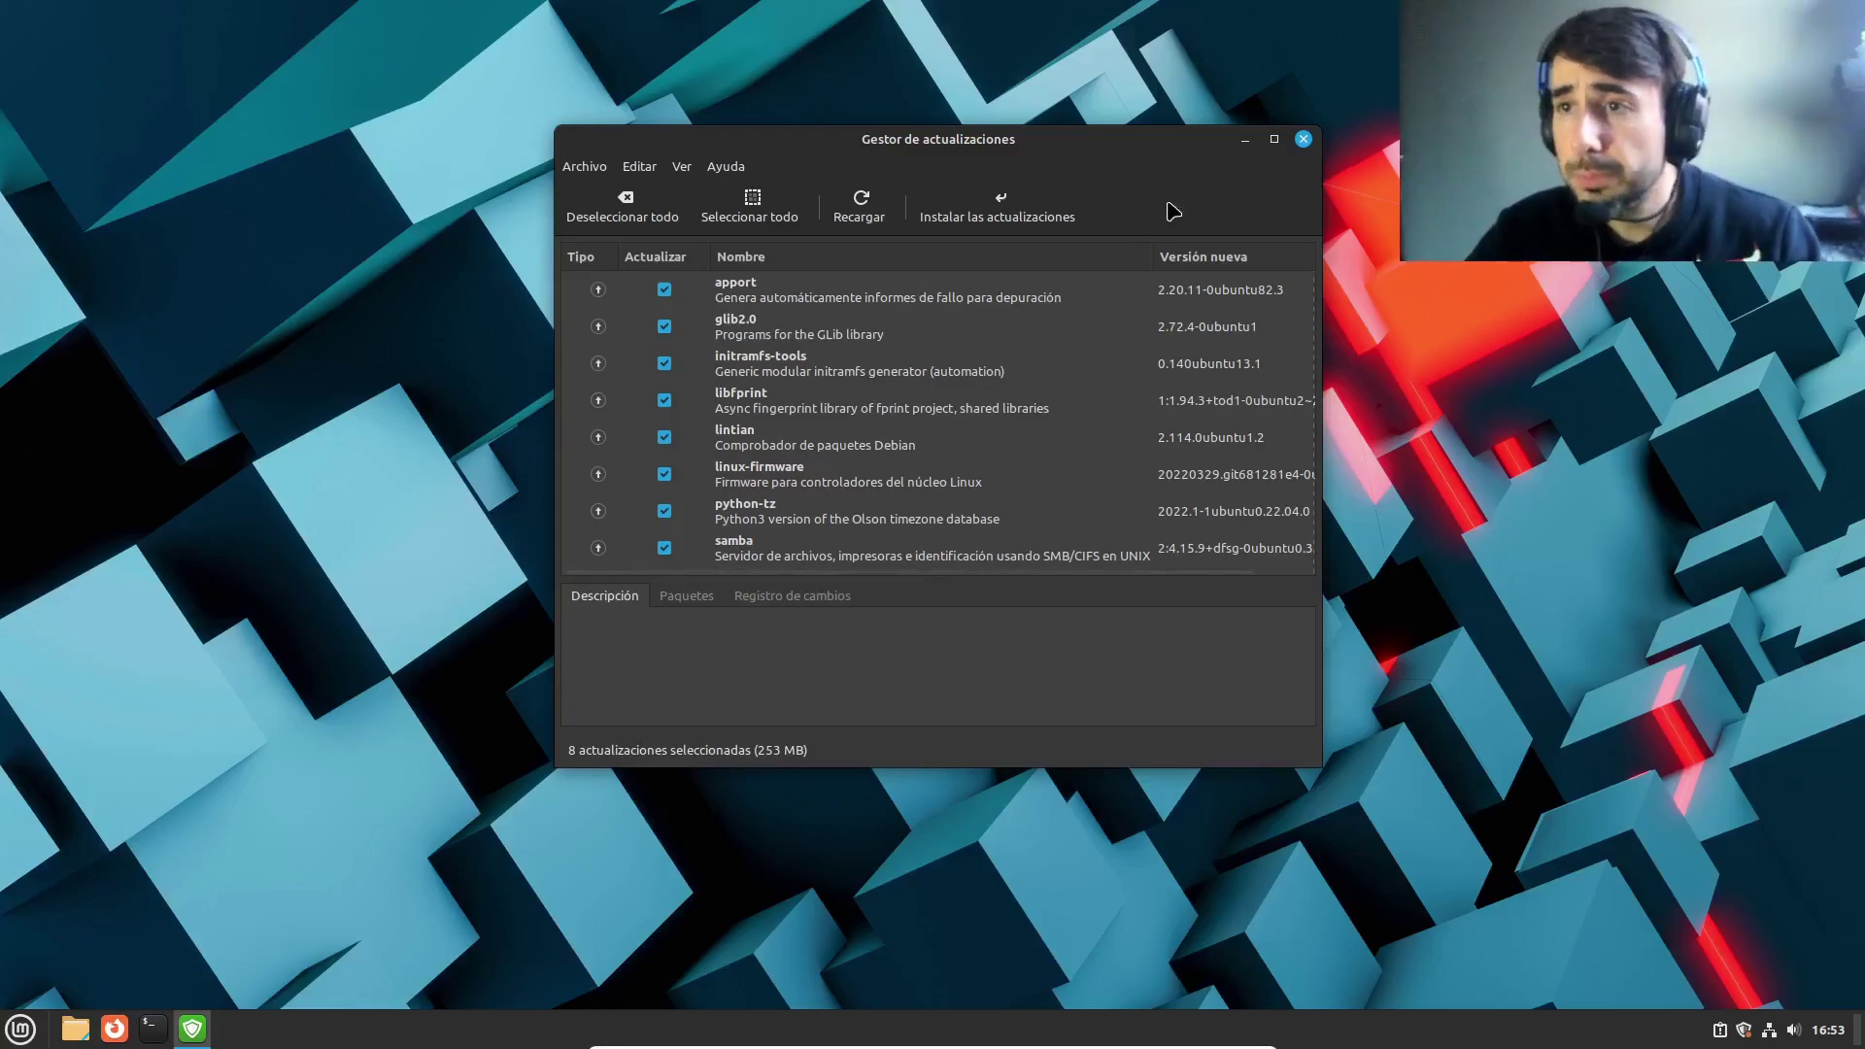
{"action": "left_click", "coordinate": [1005, 216]}
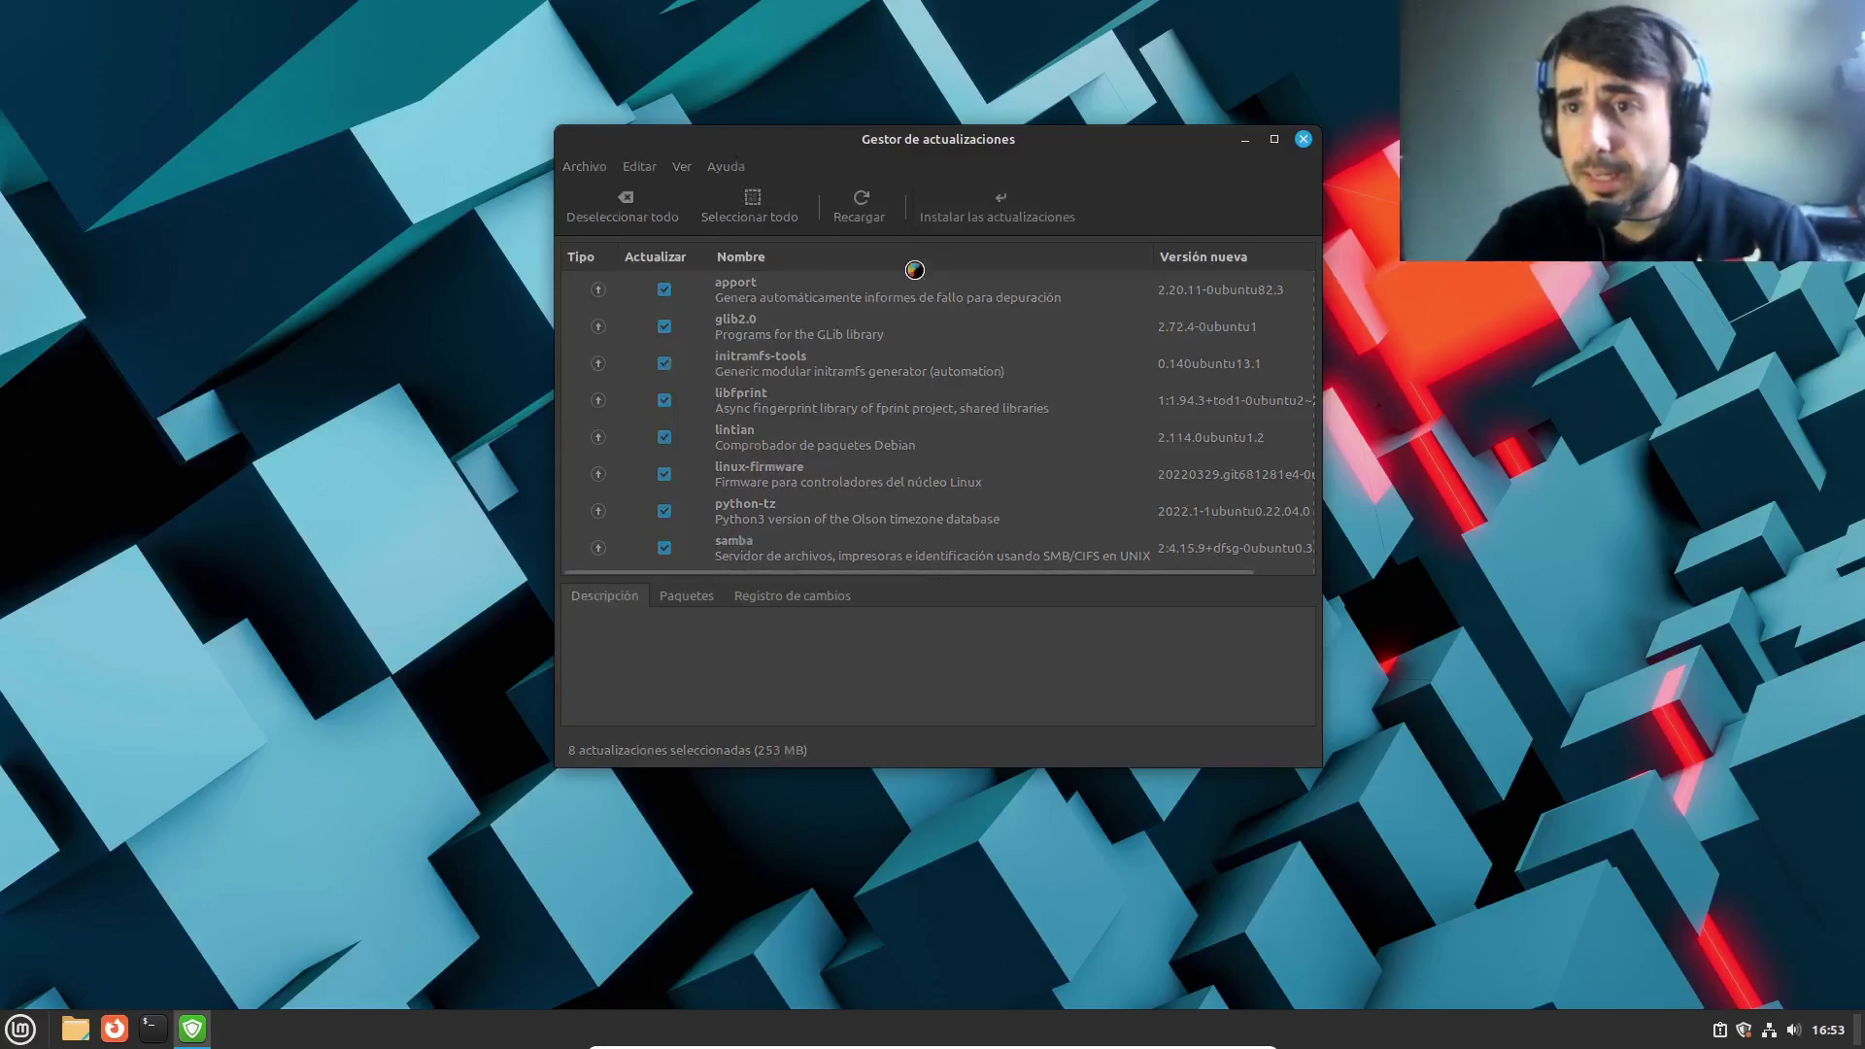
{"action": "type", "text": "•••"}
{"action": "key", "text": "Return"}
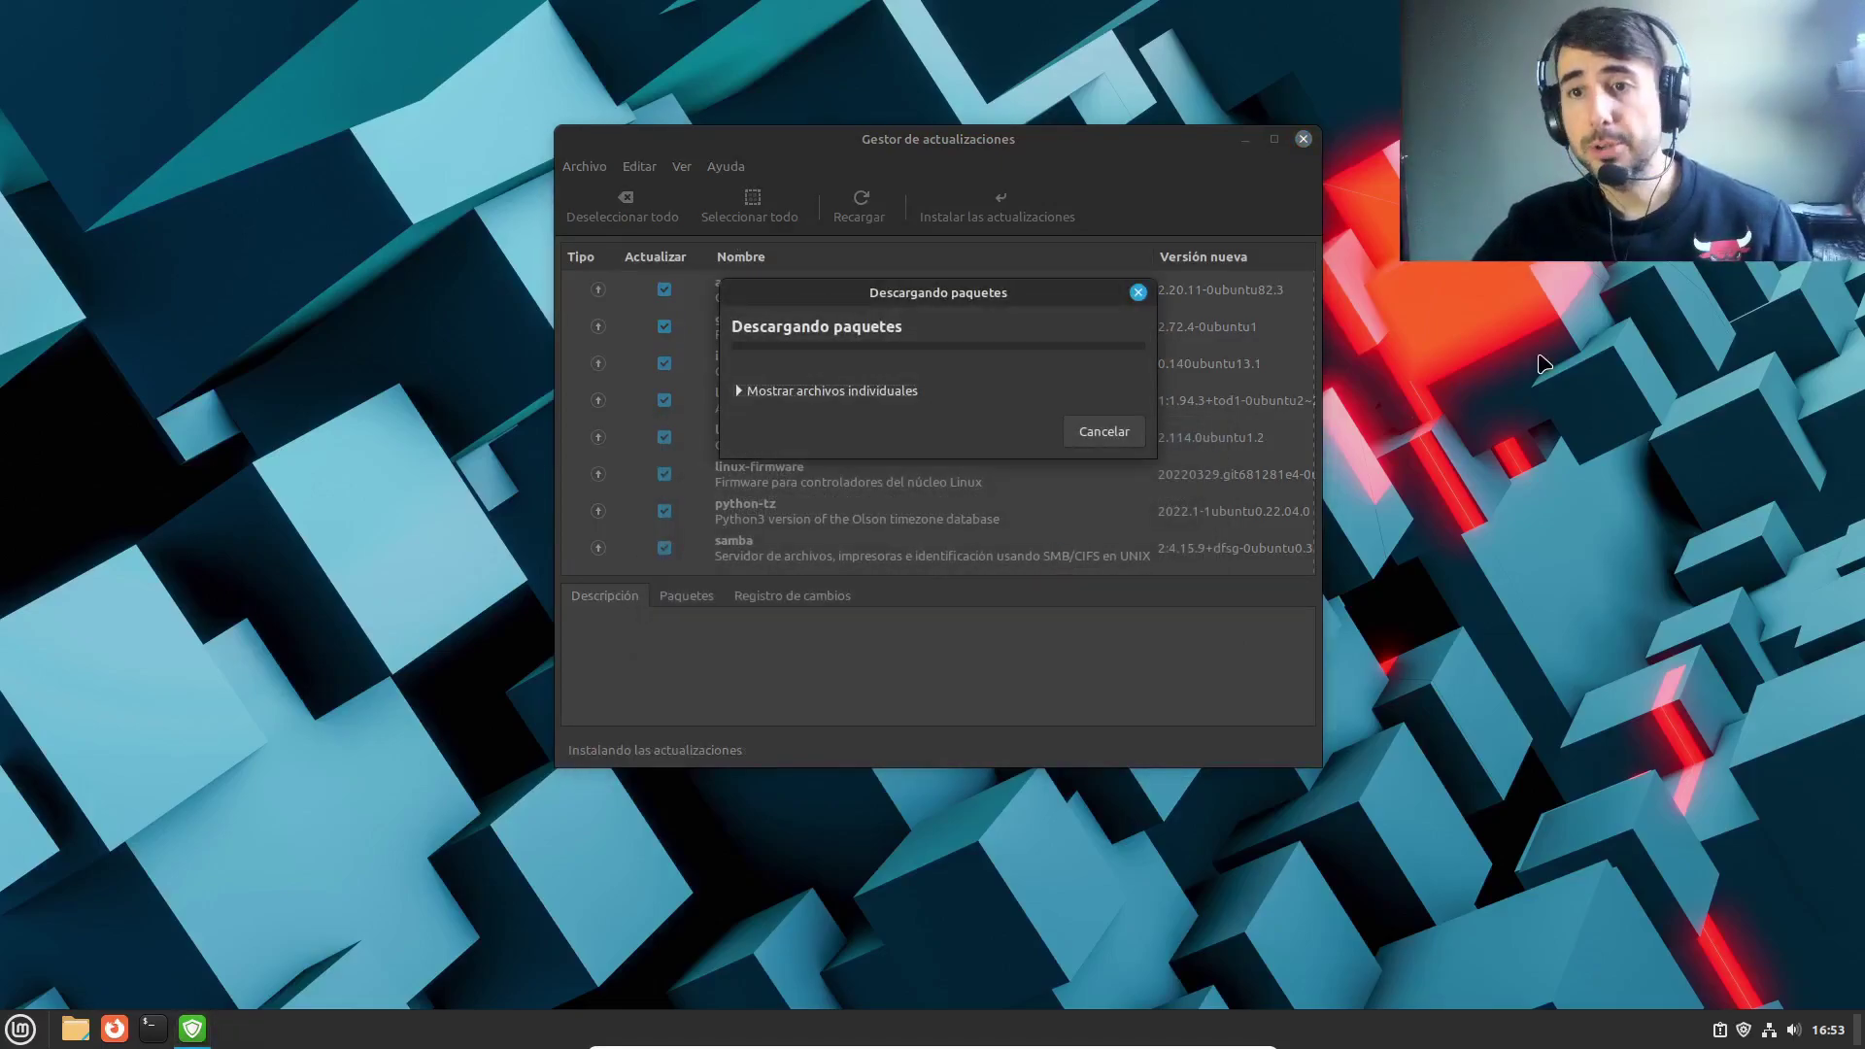
{"action": "left_click", "coordinate": [741, 392]}
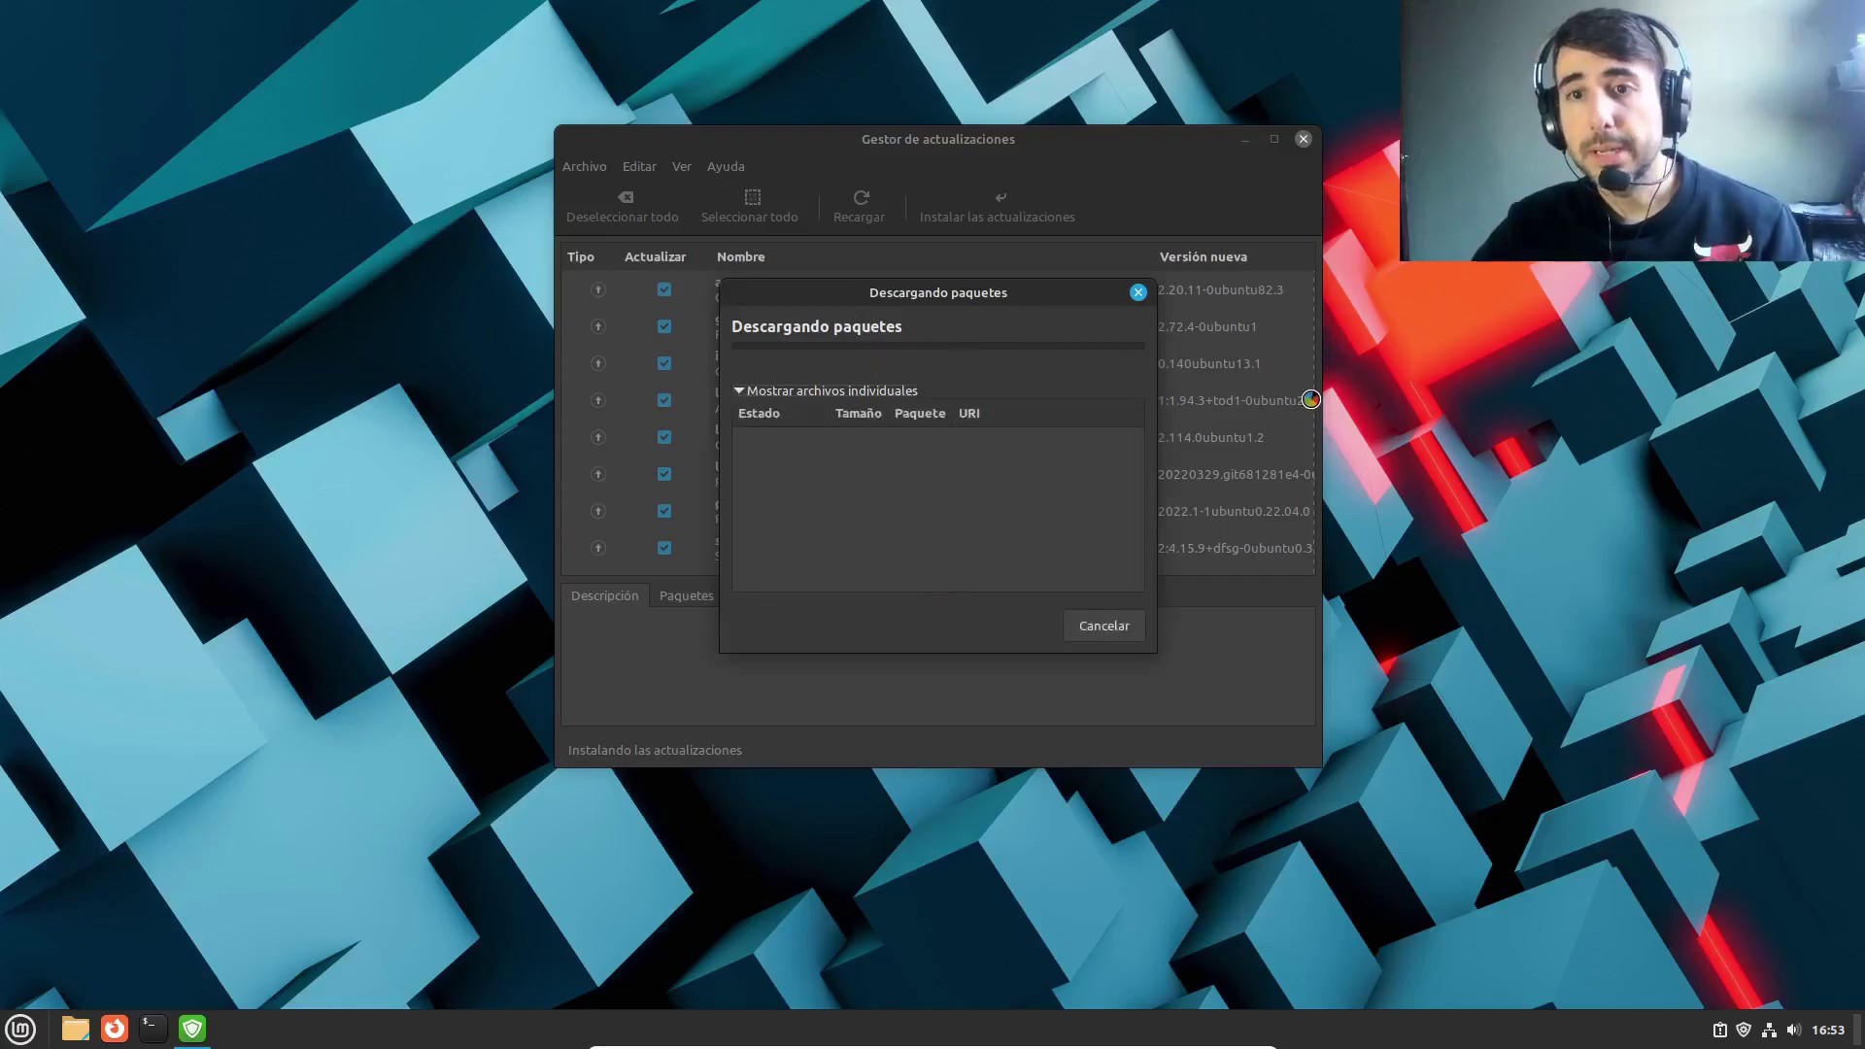